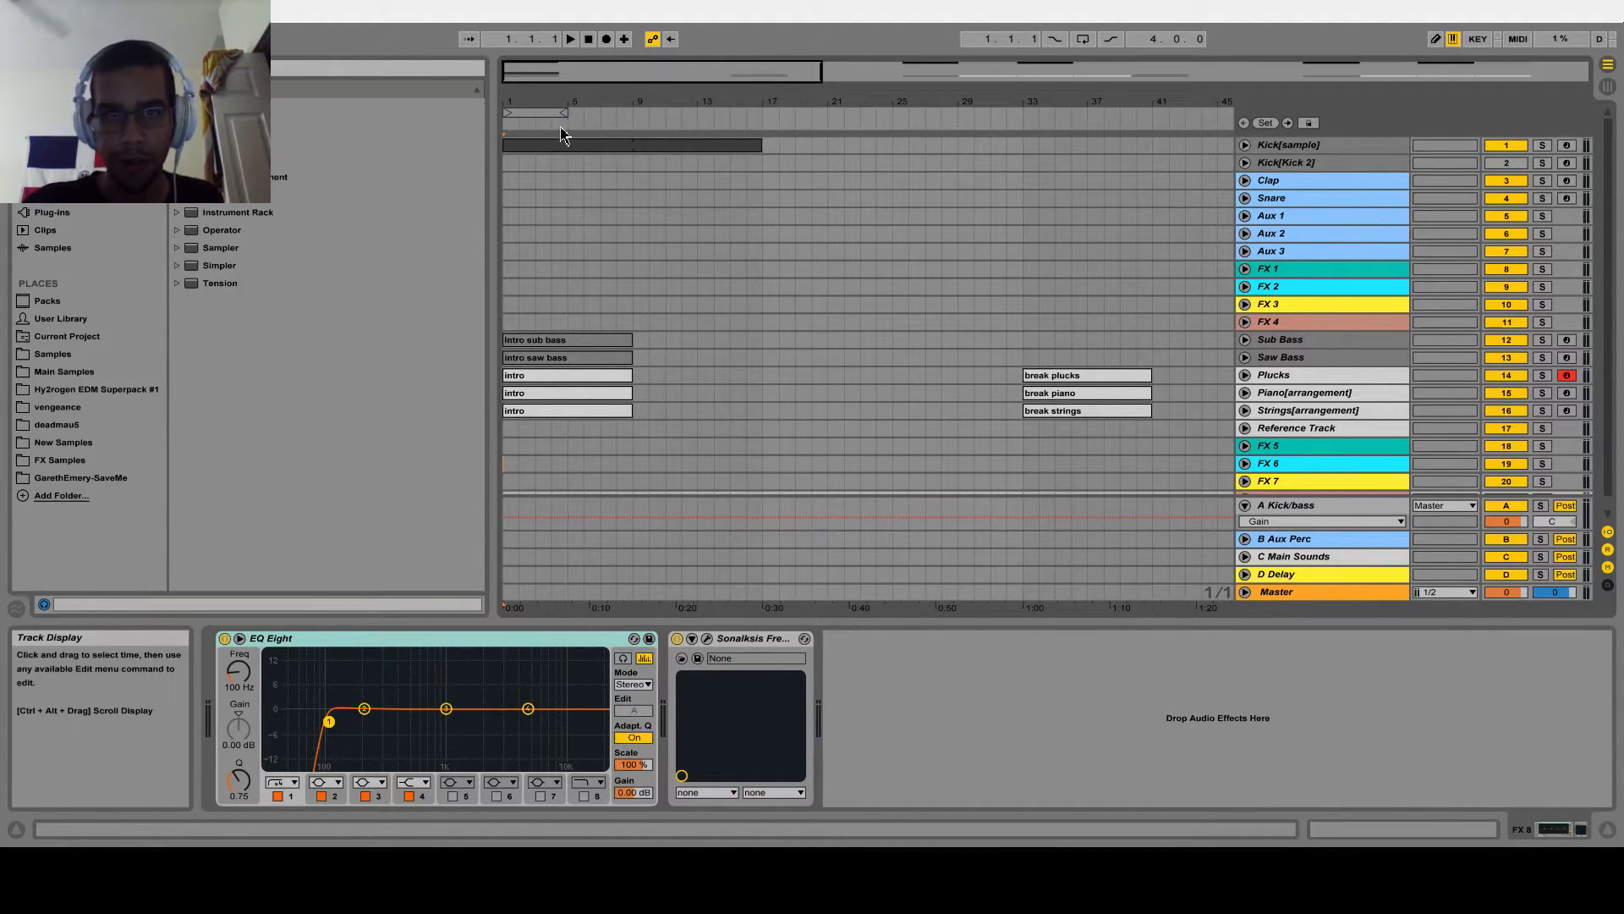
Unfold the Kick[sample] and Kick[Kick 2] tracks and bring up their device chains
mouse_move(519, 99)
left_mouse_down()
mouse_move(554, 165)
mouse_move(535, 83)
left_mouse_up()
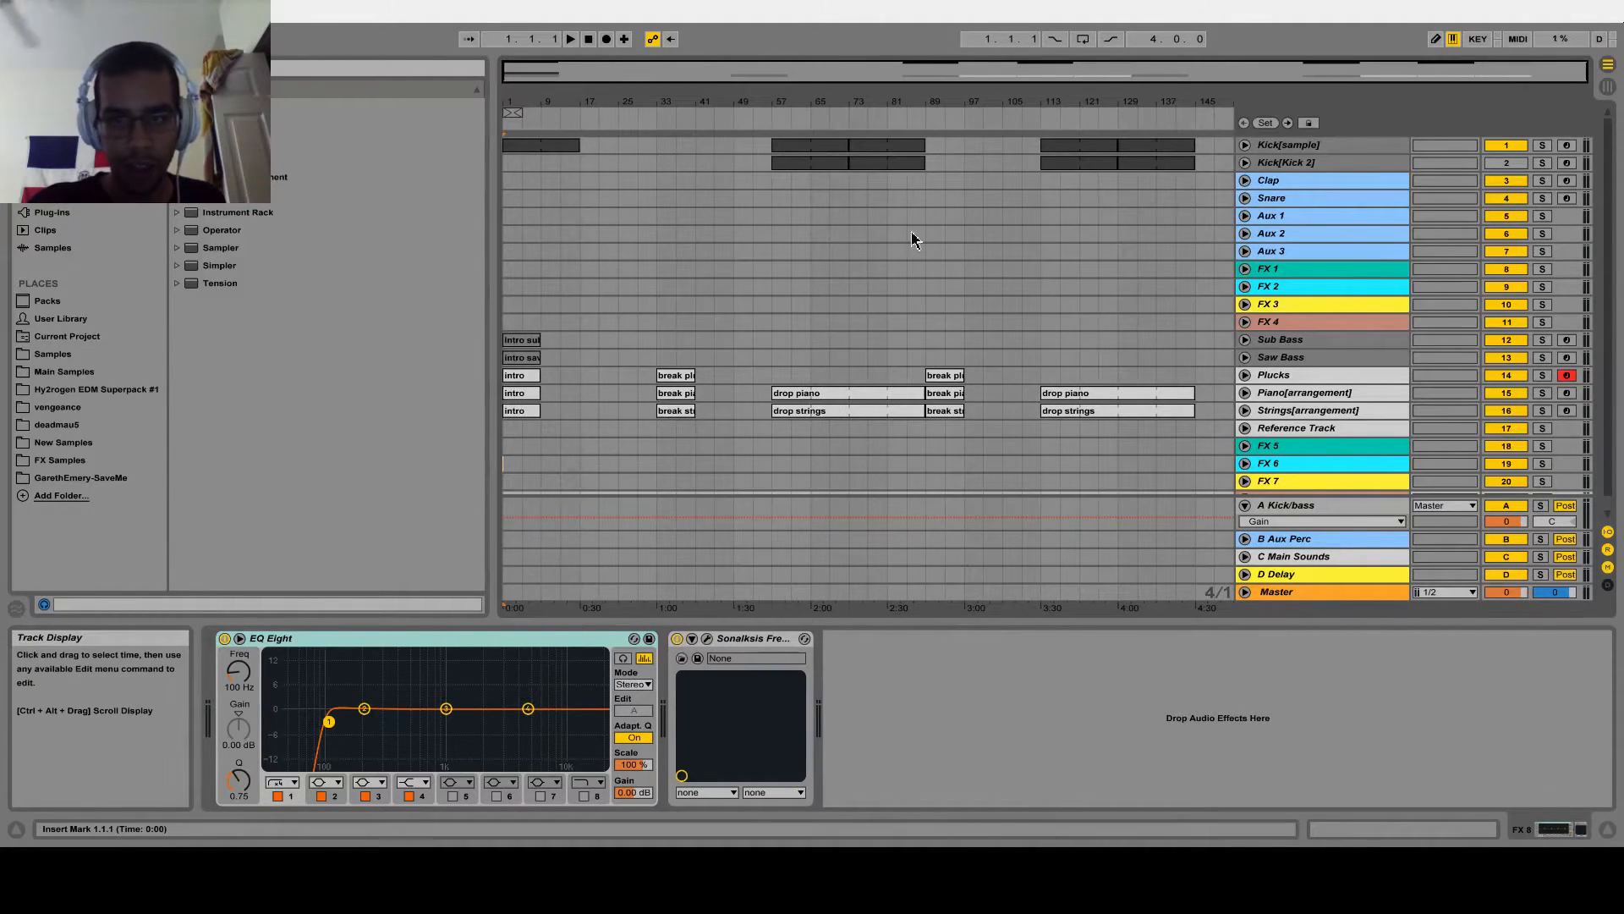
left_click_drag(515, 79, 578, 56)
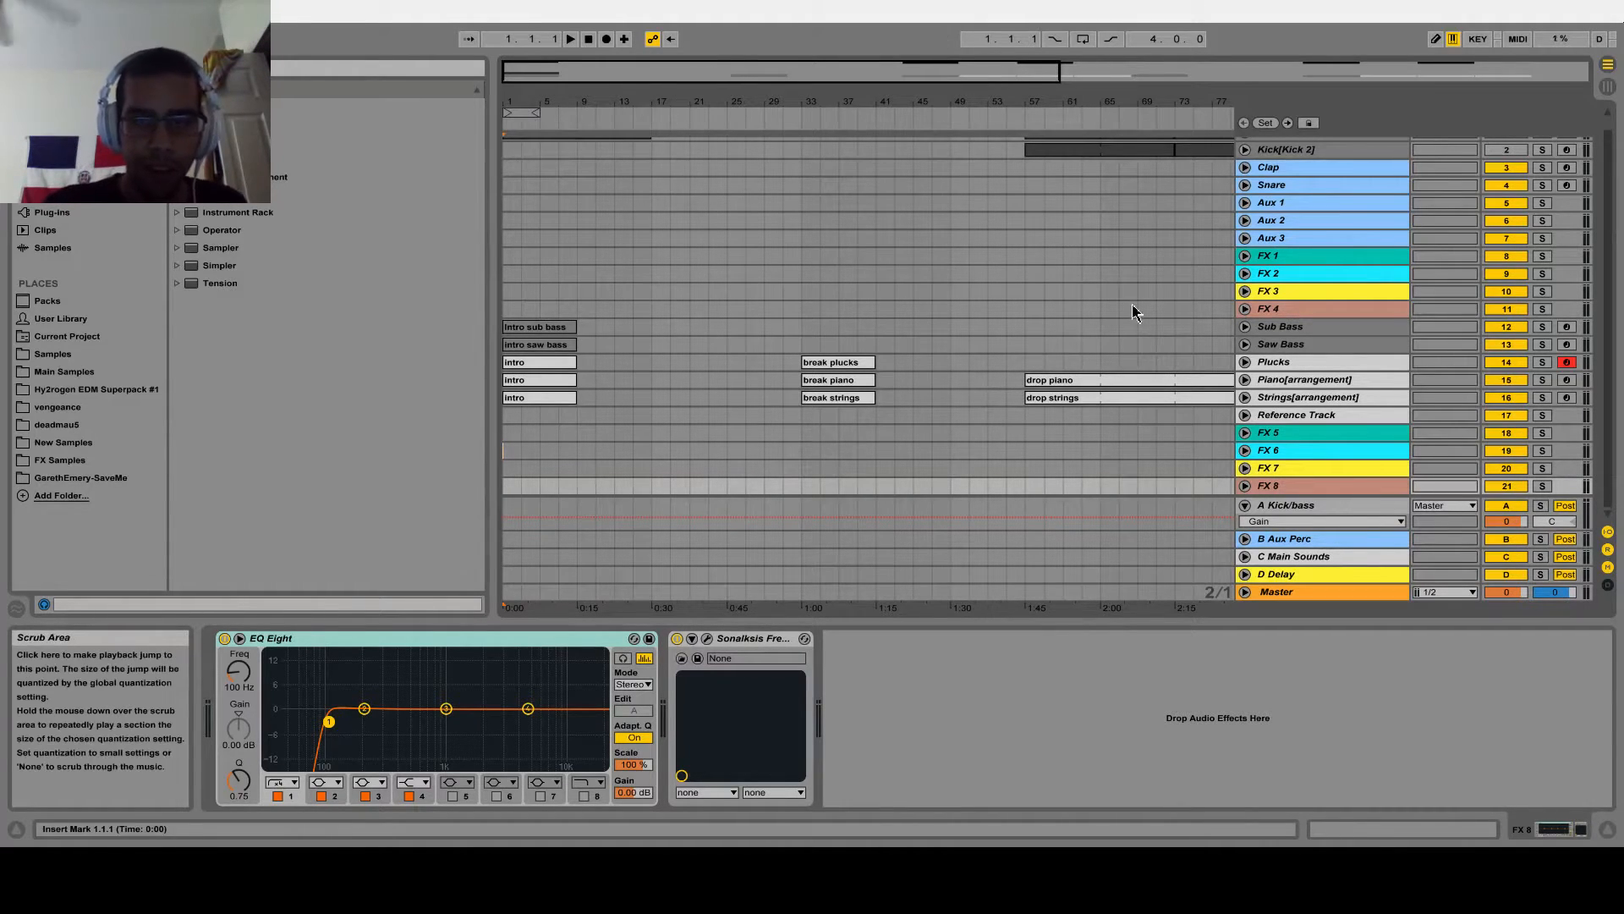
scroll(1210, 241, "up", 1)
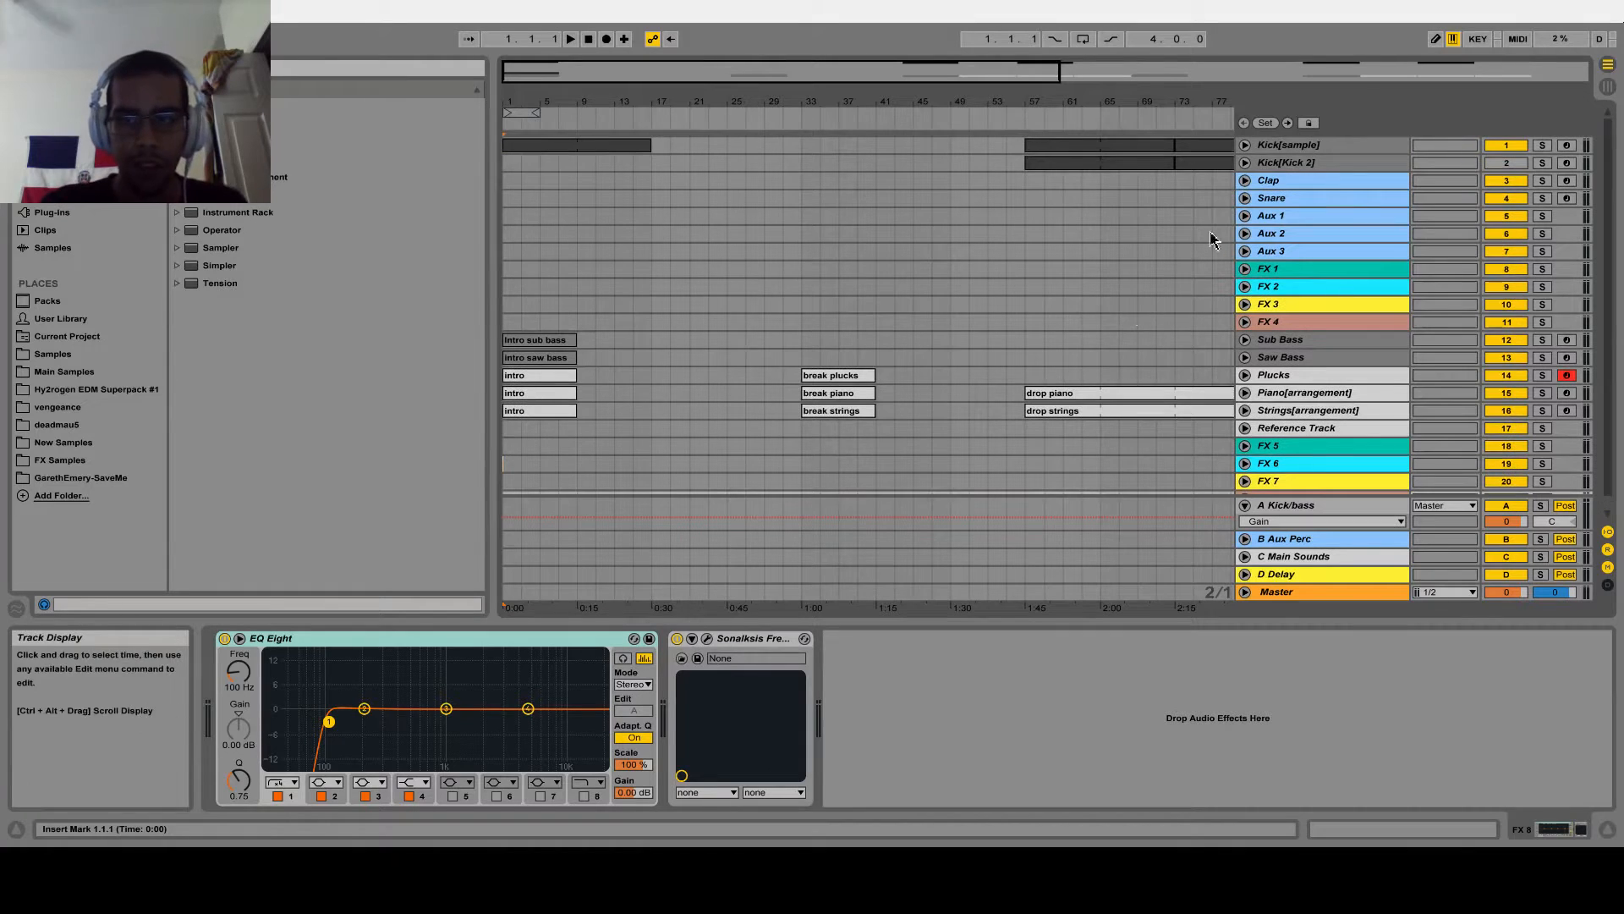
left_click(1300, 144)
key("space")
key("space")
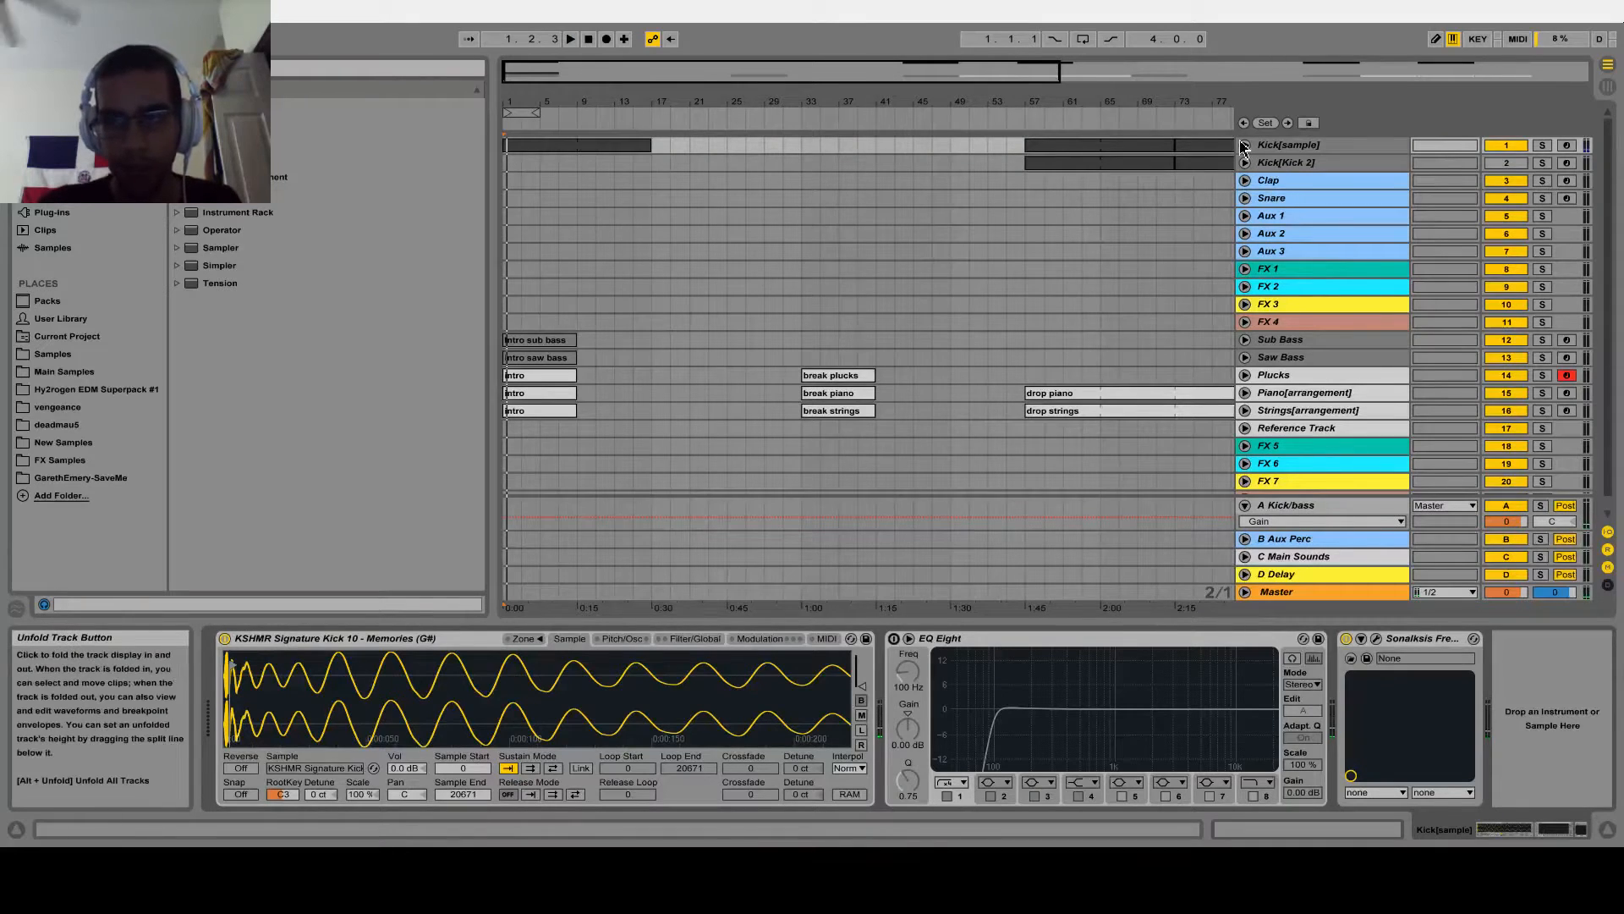
left_click(1245, 144)
left_click(1287, 145)
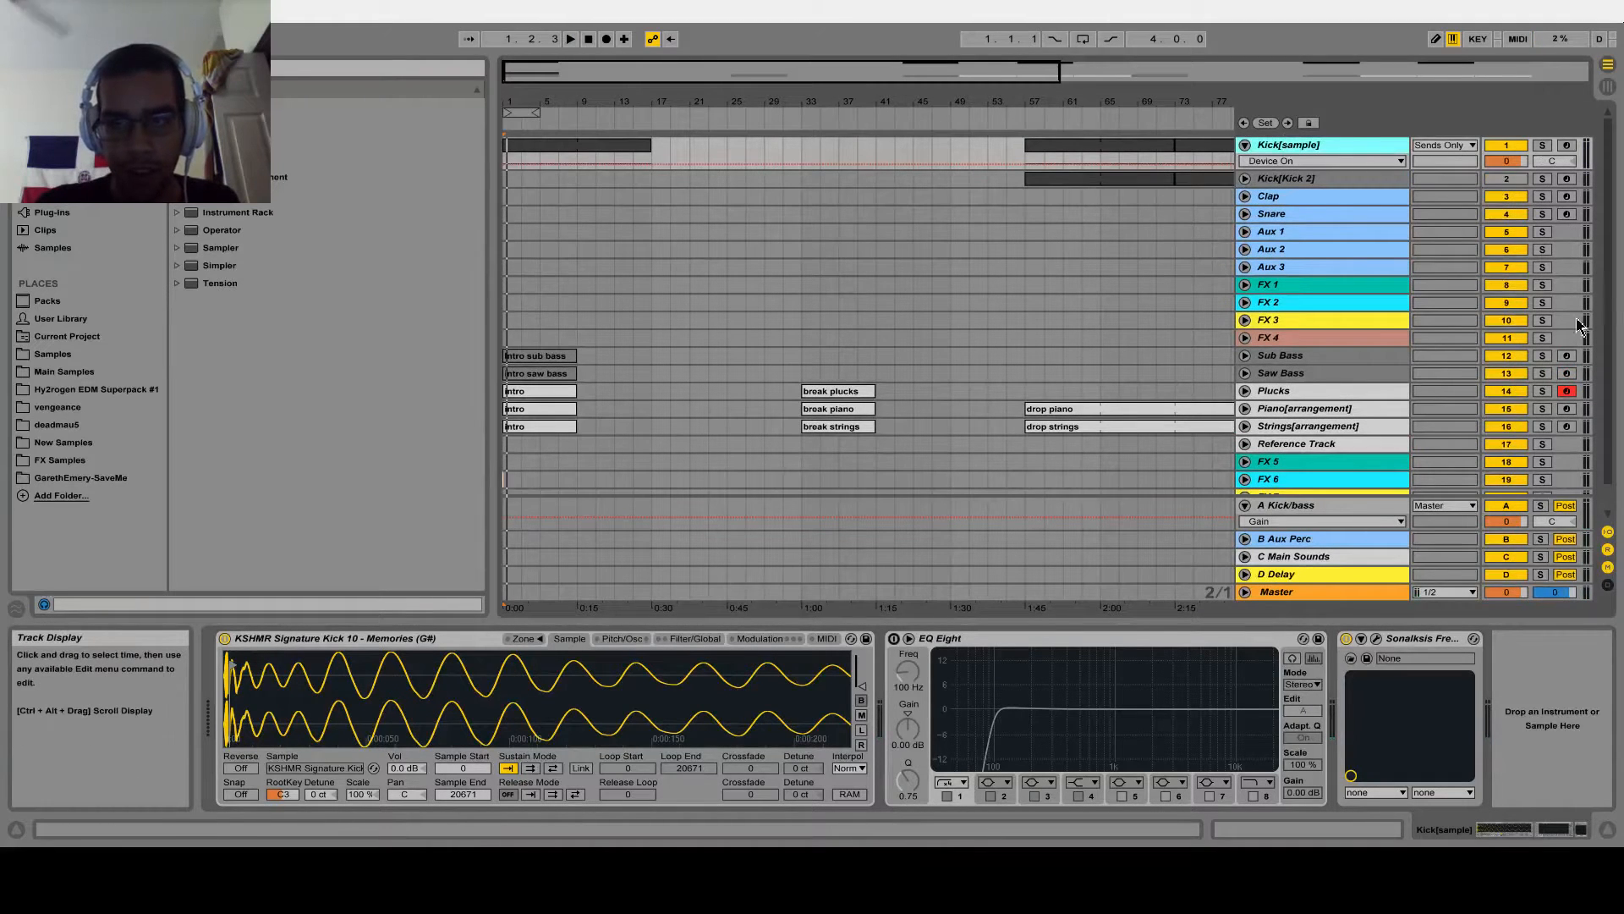
left_click(1244, 179)
left_click(1286, 179)
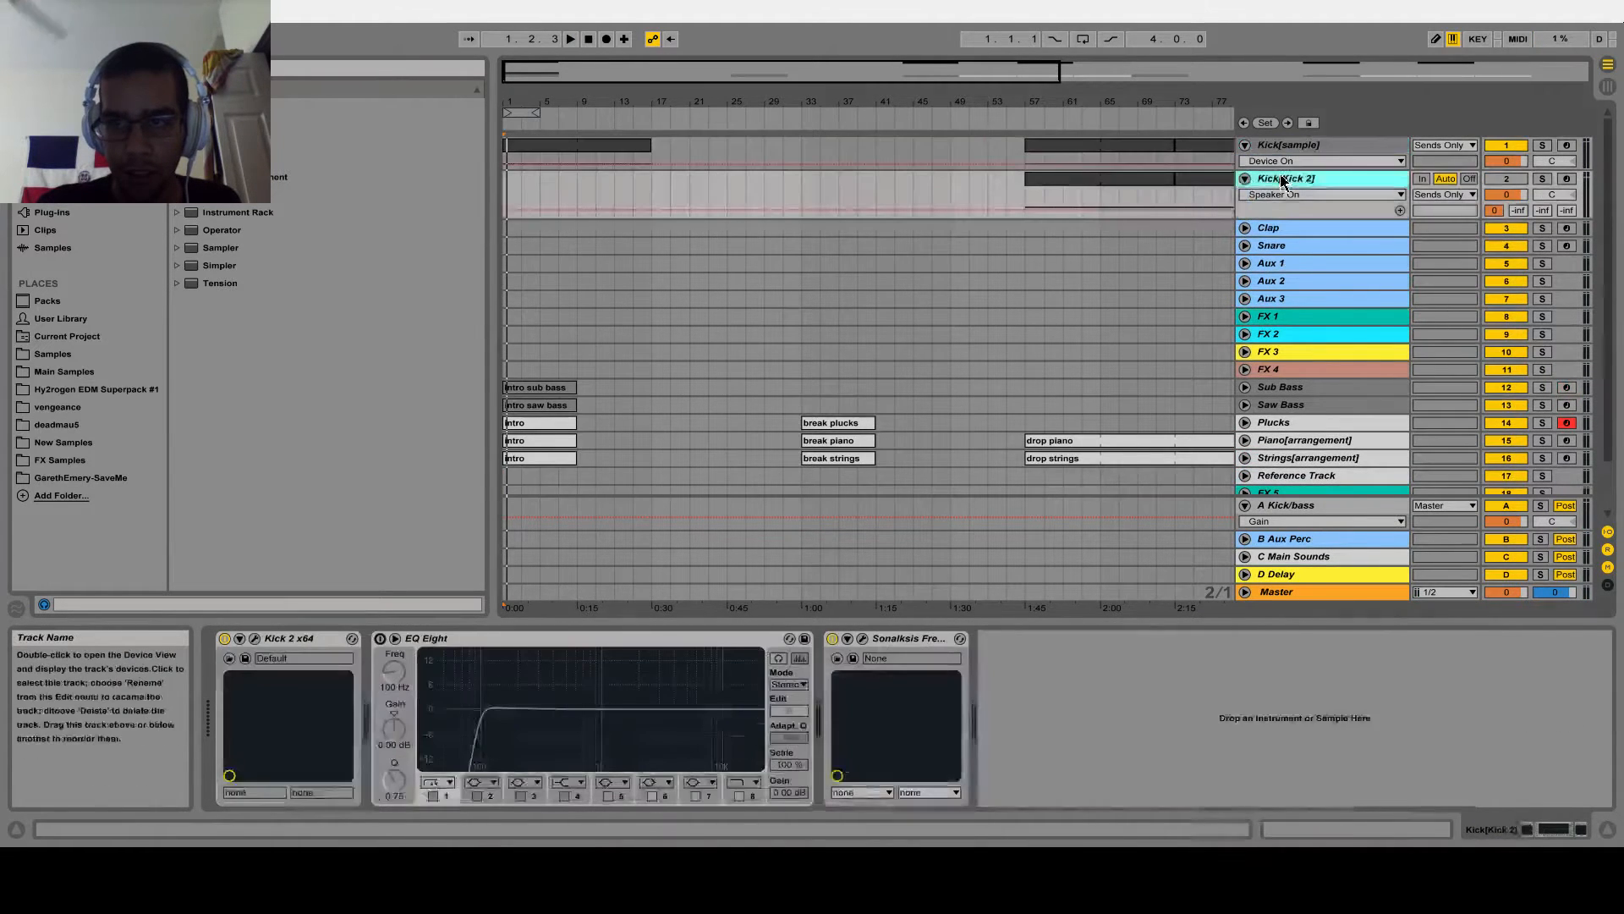
Unfold the Saw Bass track to show its automation and mixer settings, leaving Sub Bass folded
left_click_drag(506, 80, 505, 165)
scroll(671, 254, "down", 2)
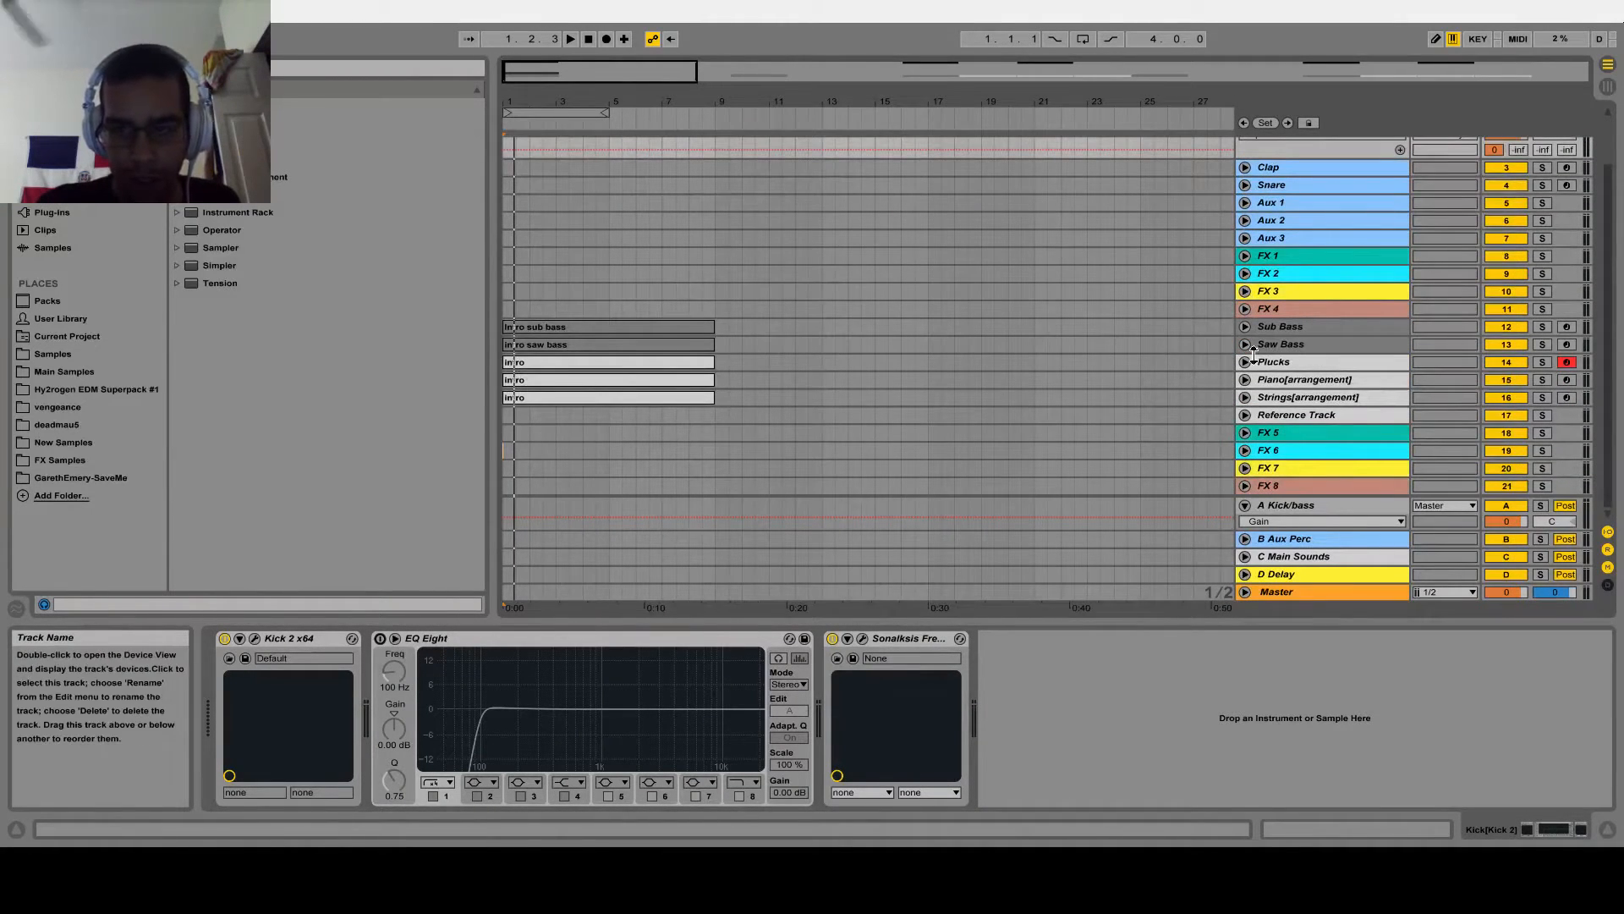
left_click(1251, 342)
left_click(1245, 326)
left_click(1246, 326)
scroll(859, 272, "down", 1)
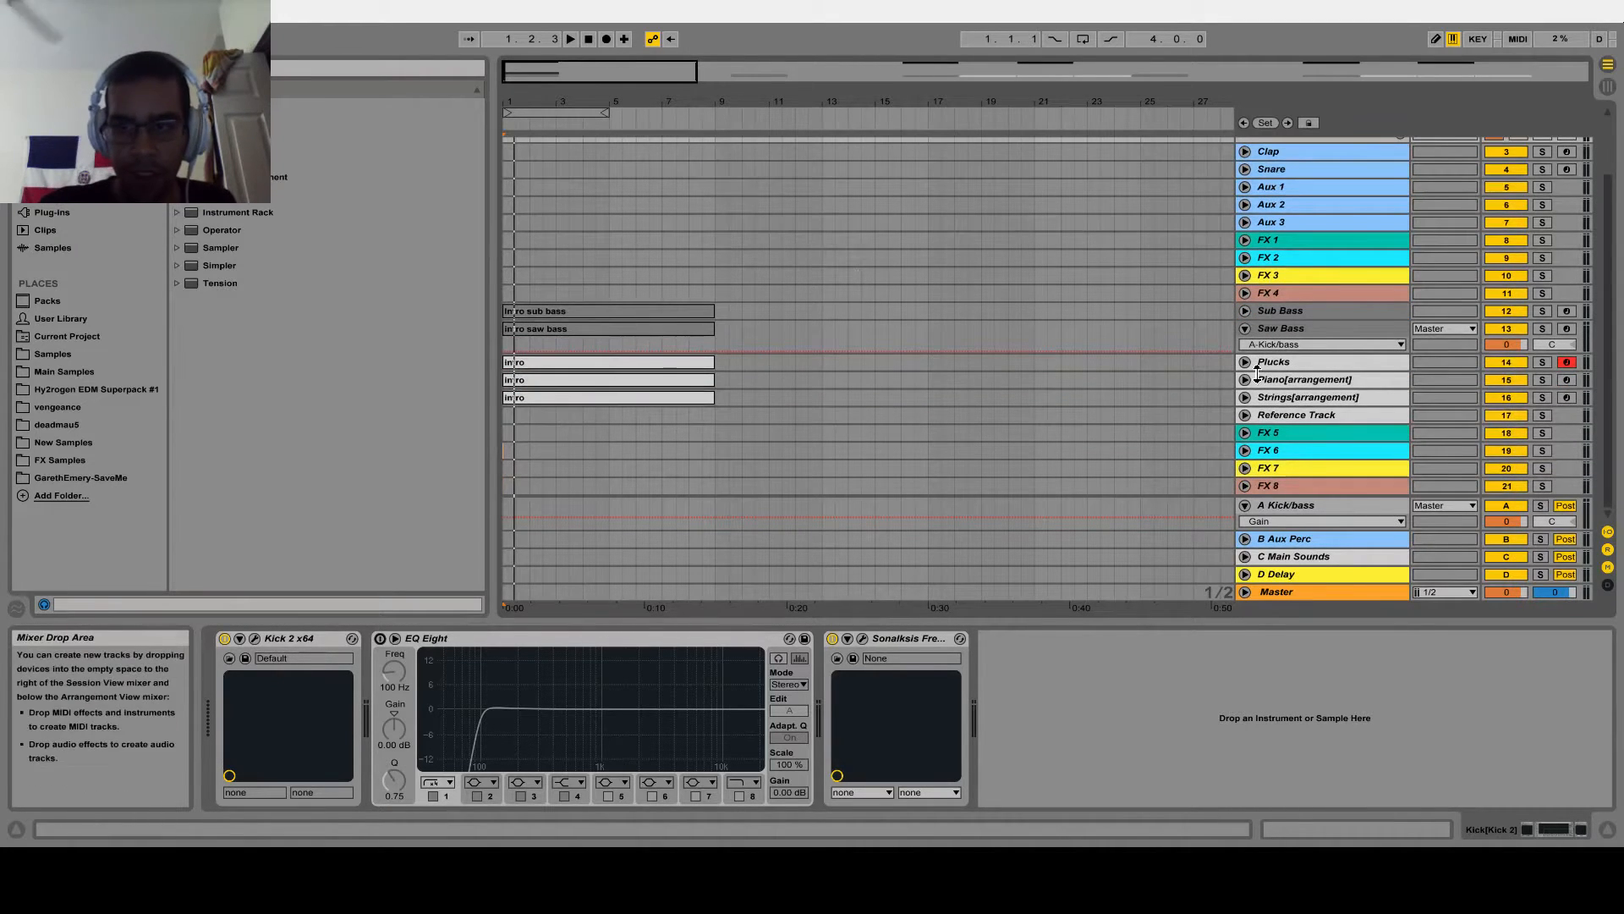
Unfold the Piano[arrangement] track and check the notes of its intro clip, closing the note editor again
left_click(1255, 381)
left_click(1245, 379)
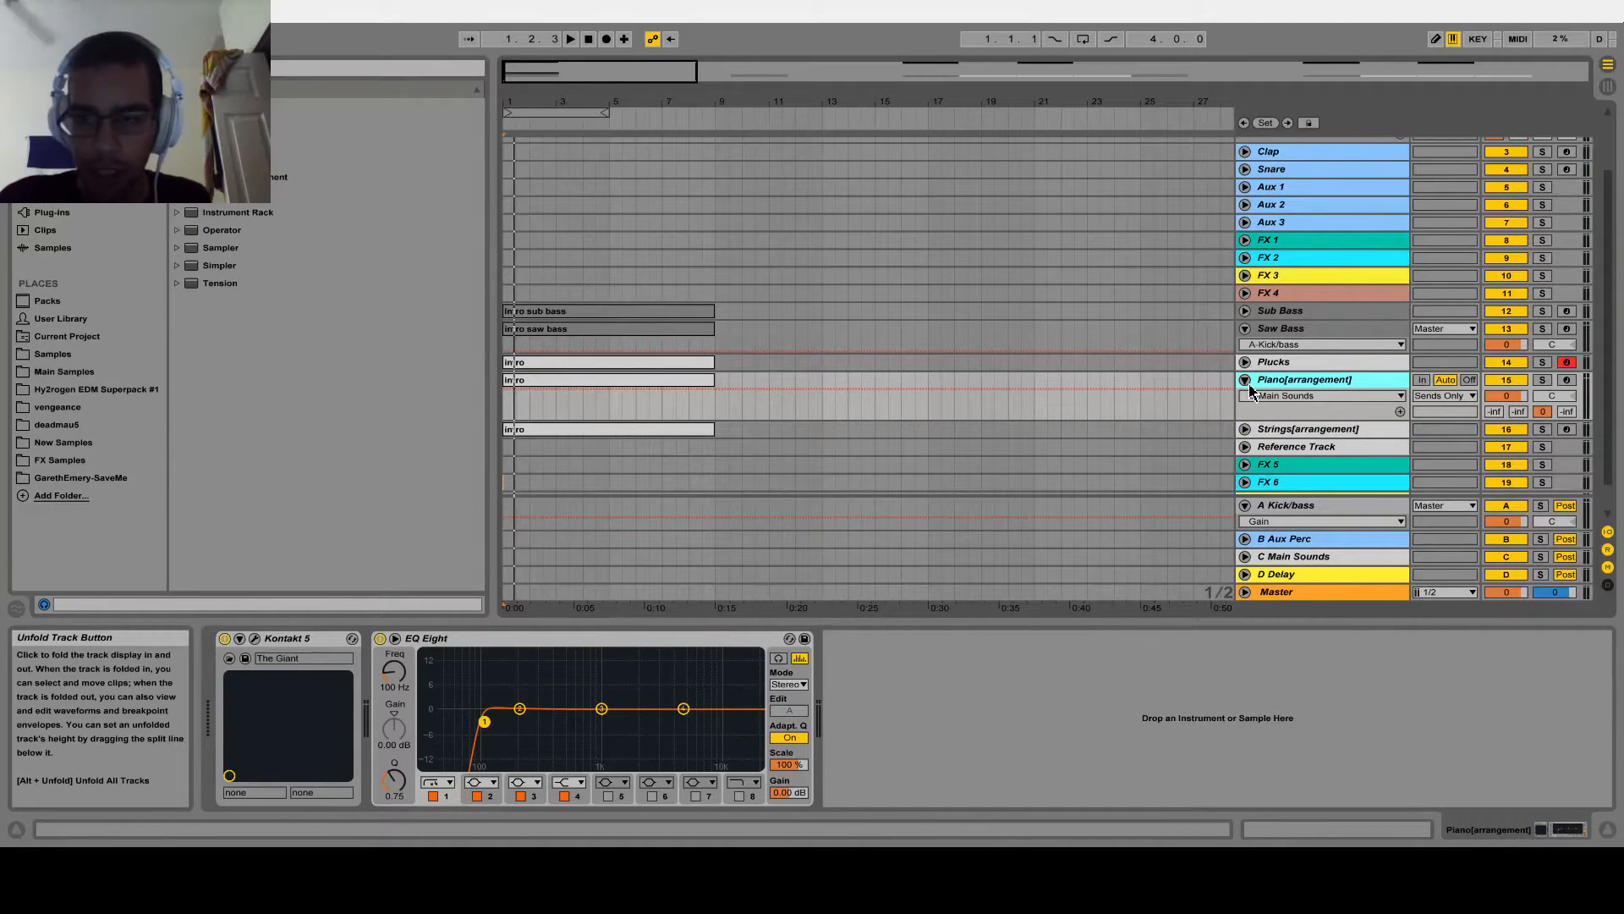
left_click(1245, 383)
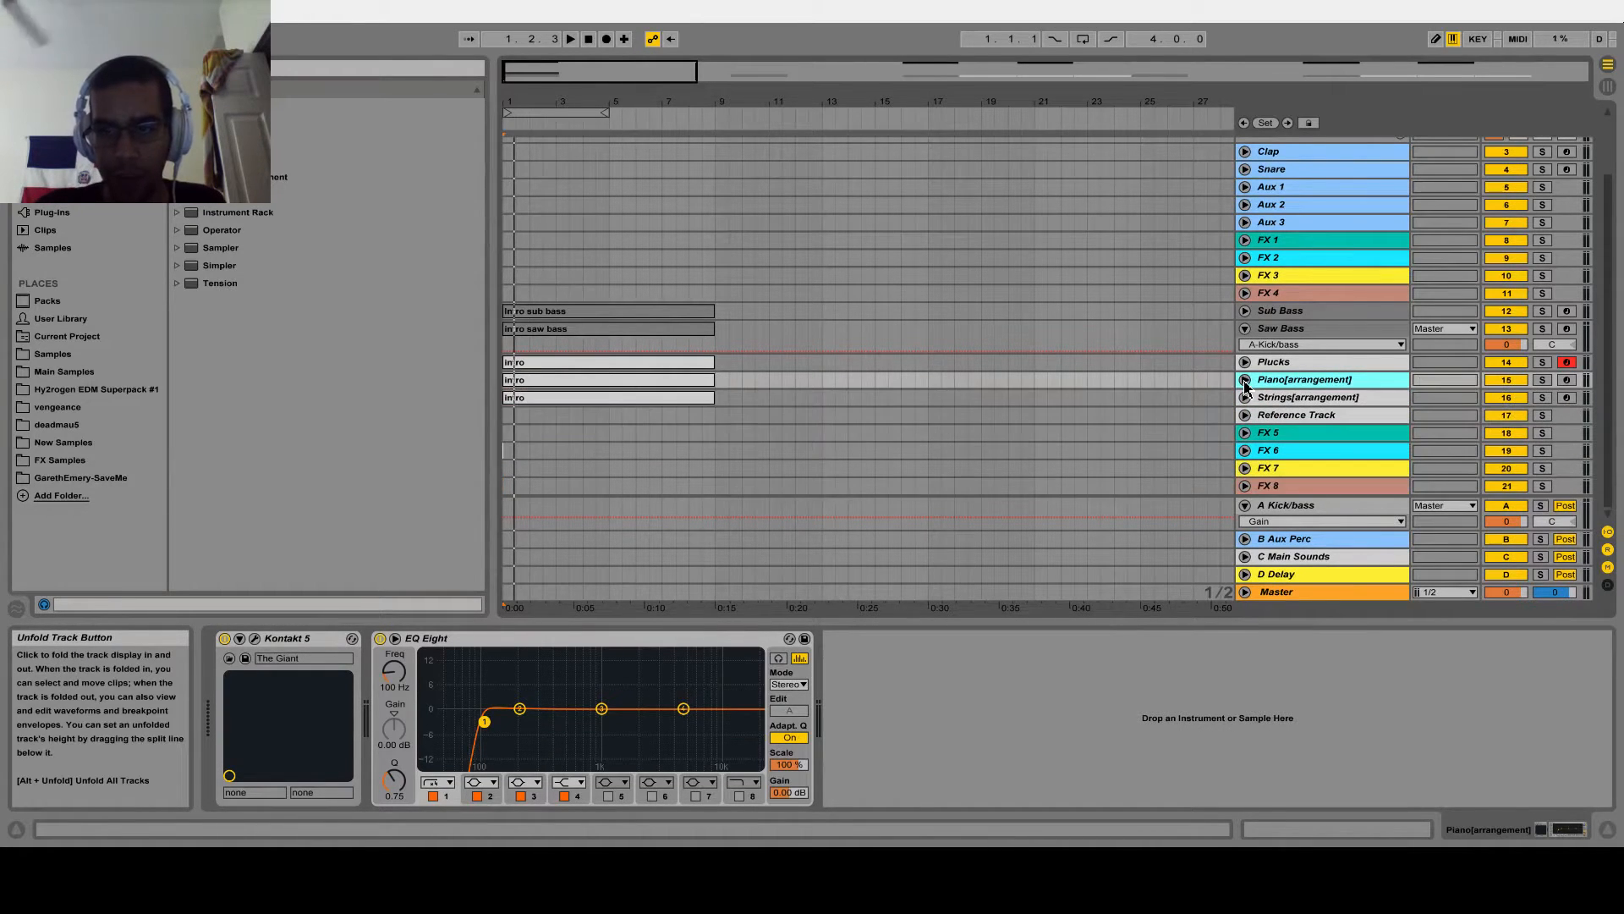
left_click(1245, 382)
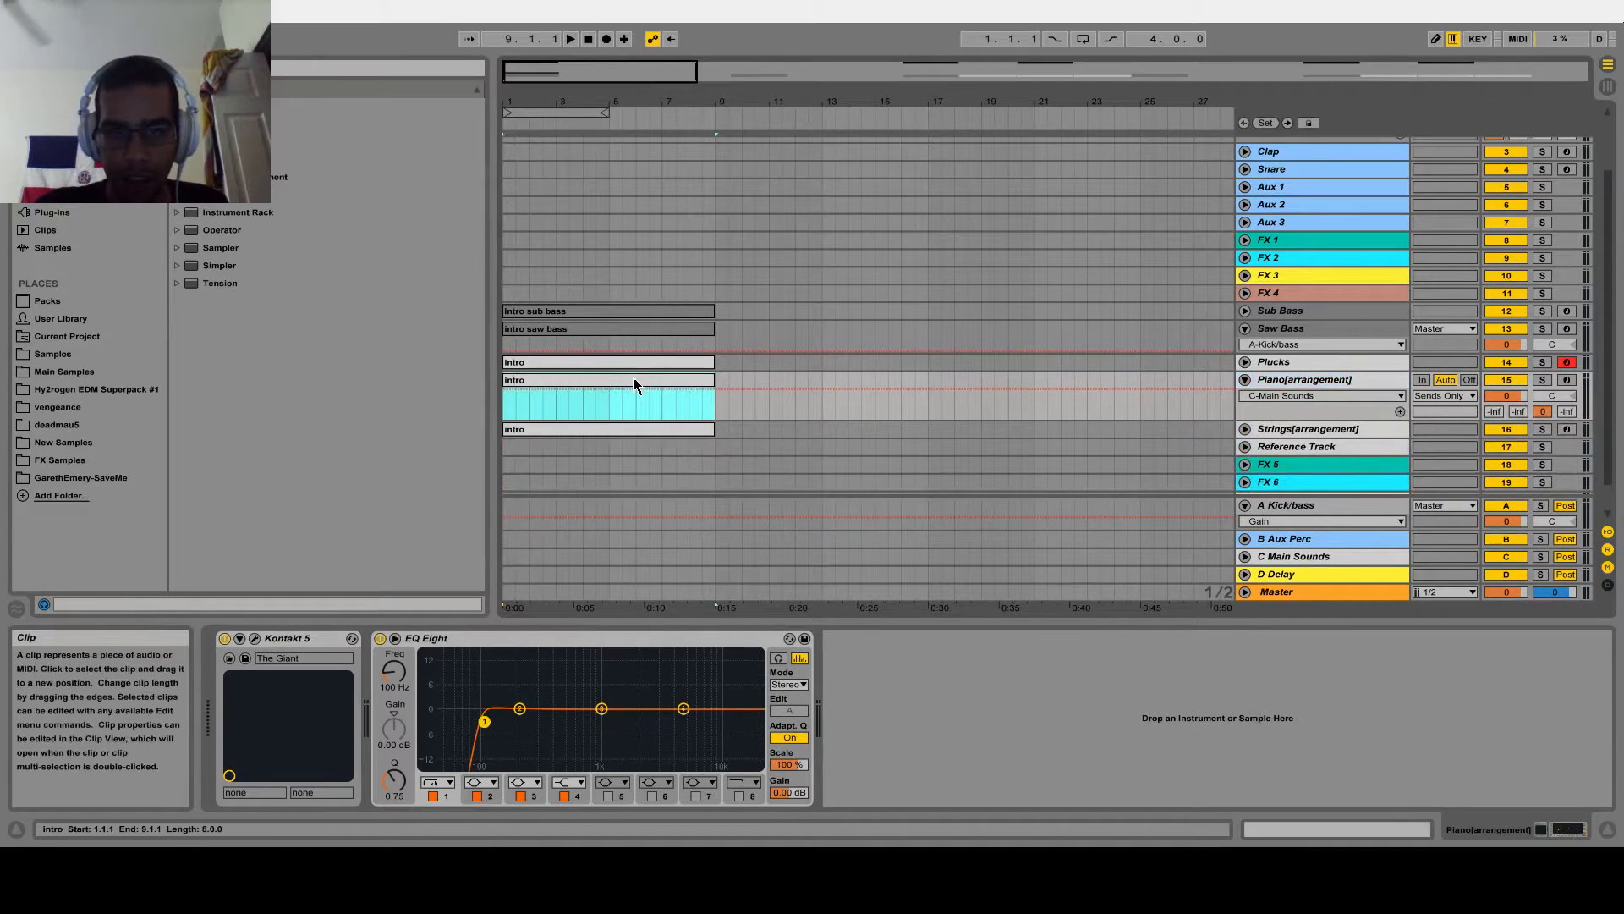
double_click(635, 385)
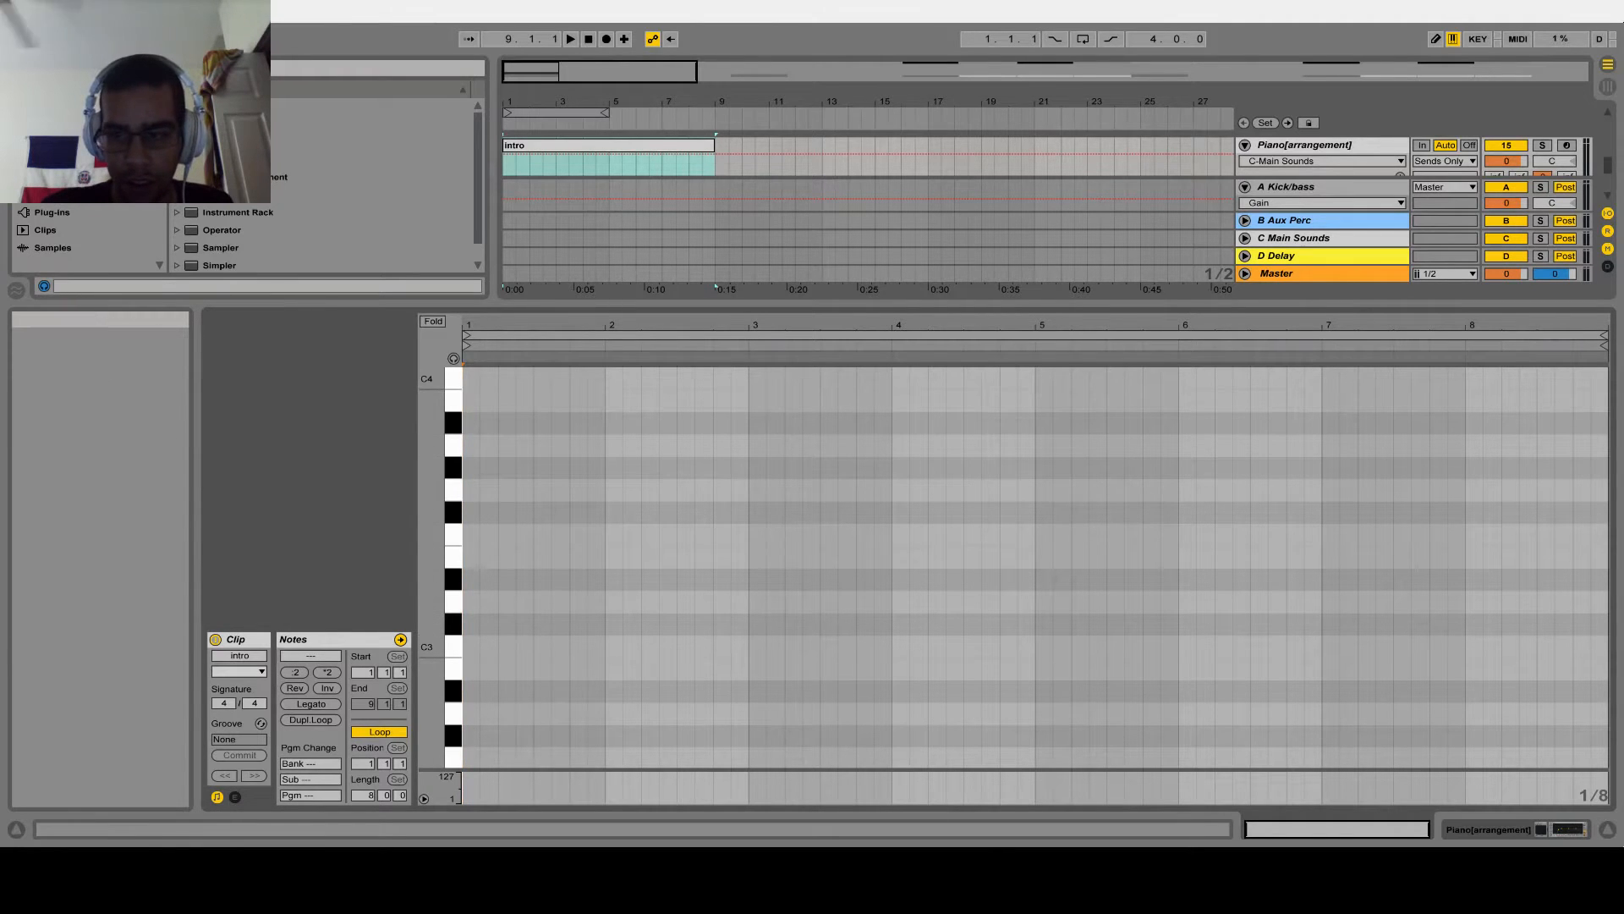
left_click(1612, 831)
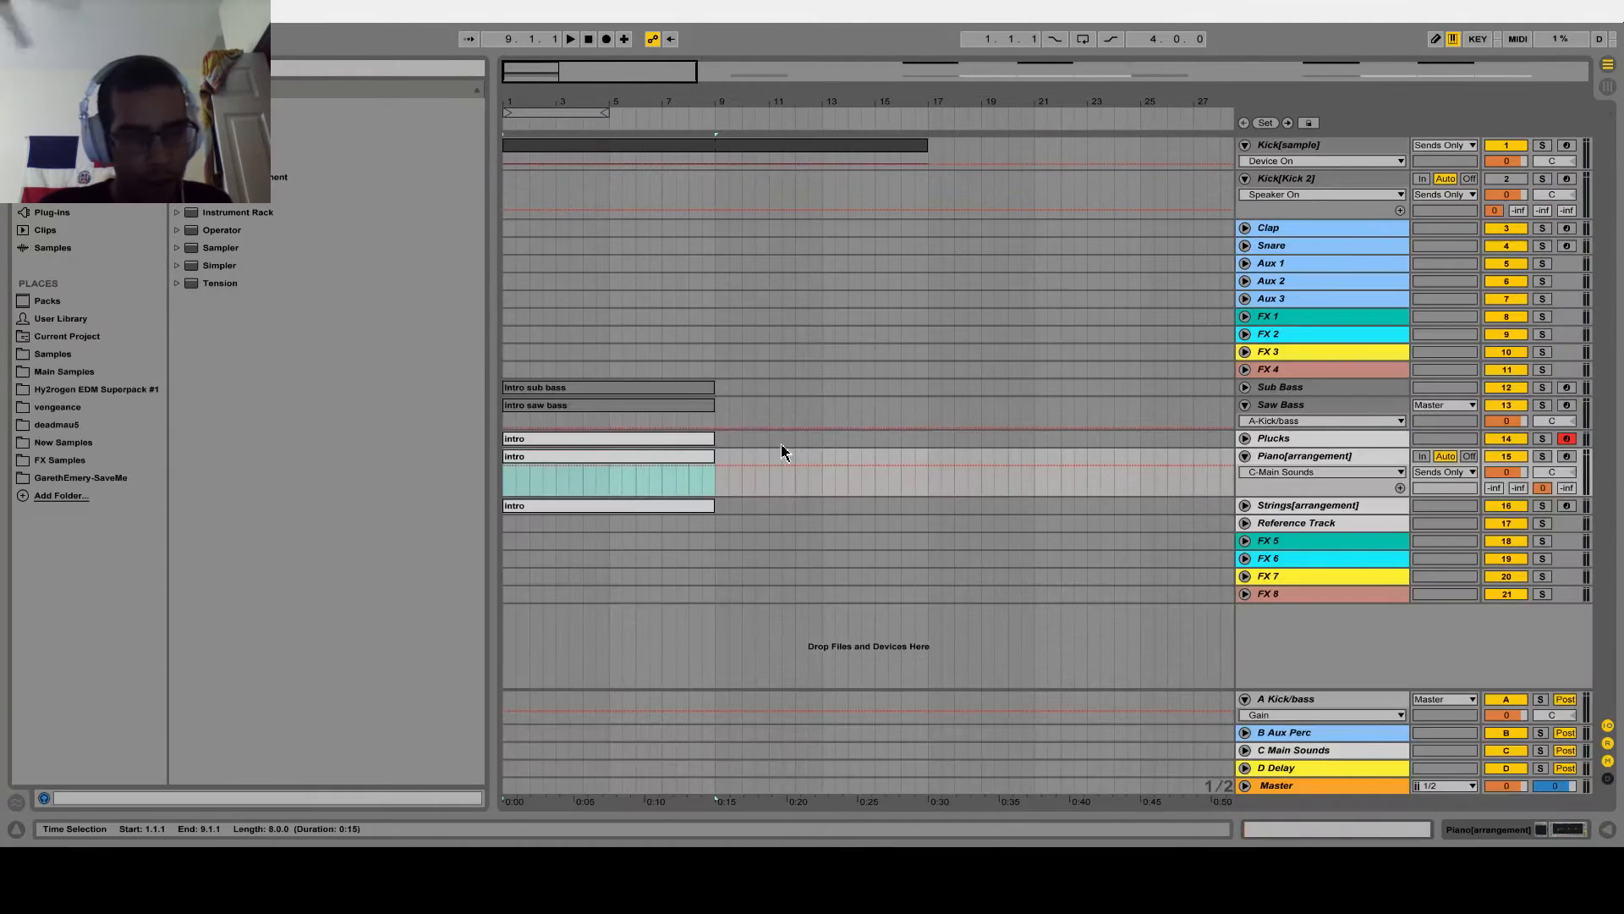
Review the devices on the A Kick/bass, B Aux Perc and C Main Sounds return tracks
left_click_drag(695, 68, 1334, 148)
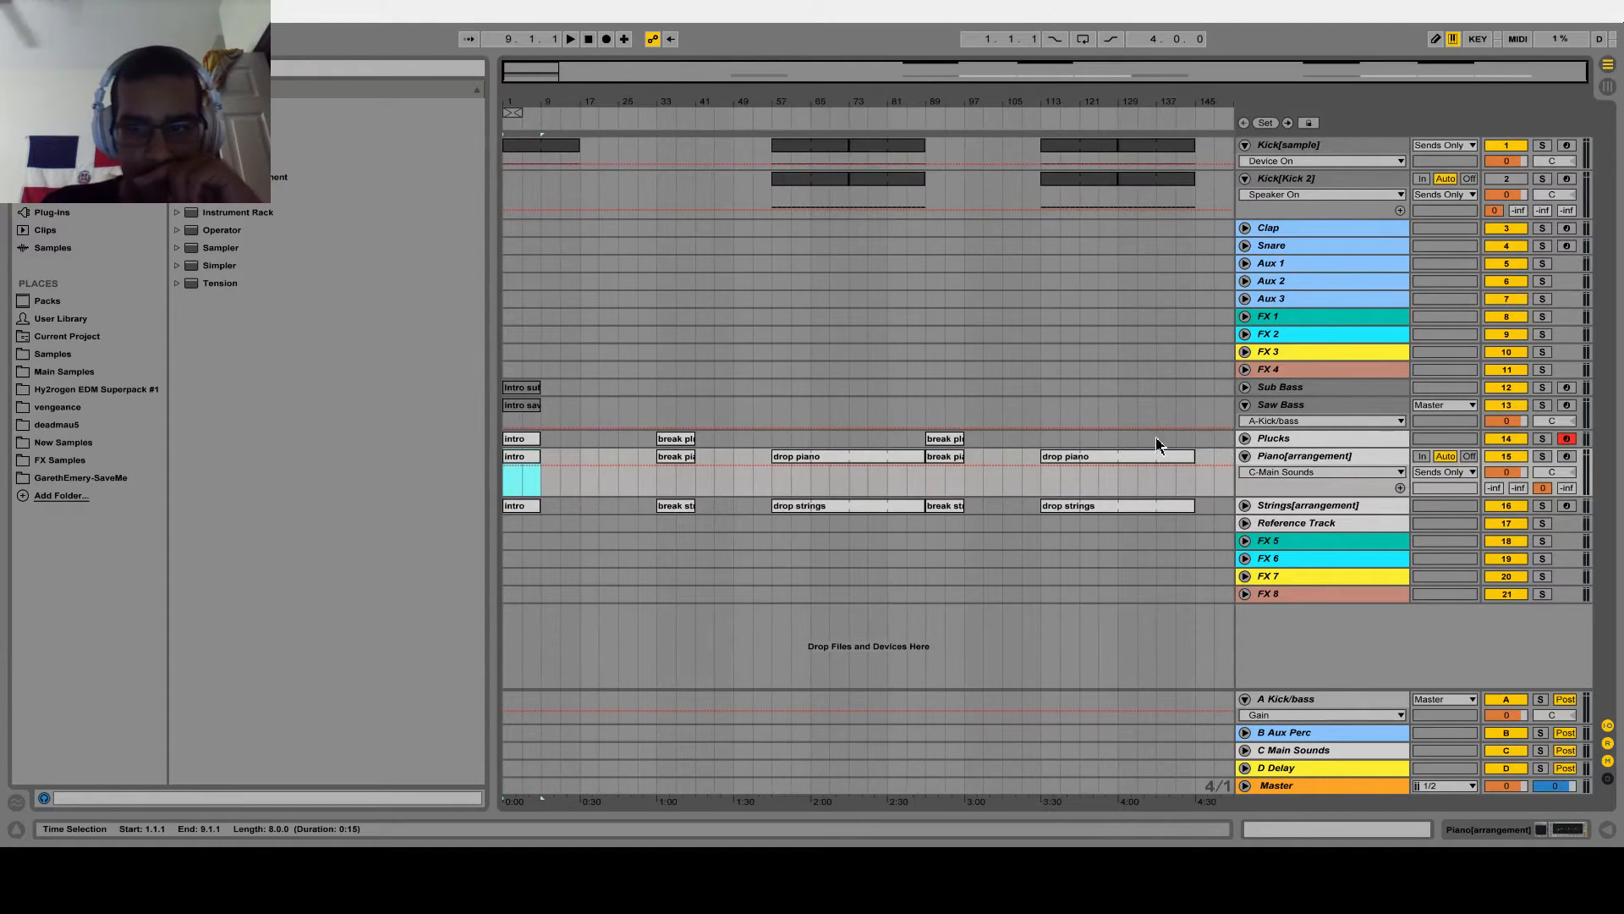
double_click(1277, 145)
left_click(1306, 508)
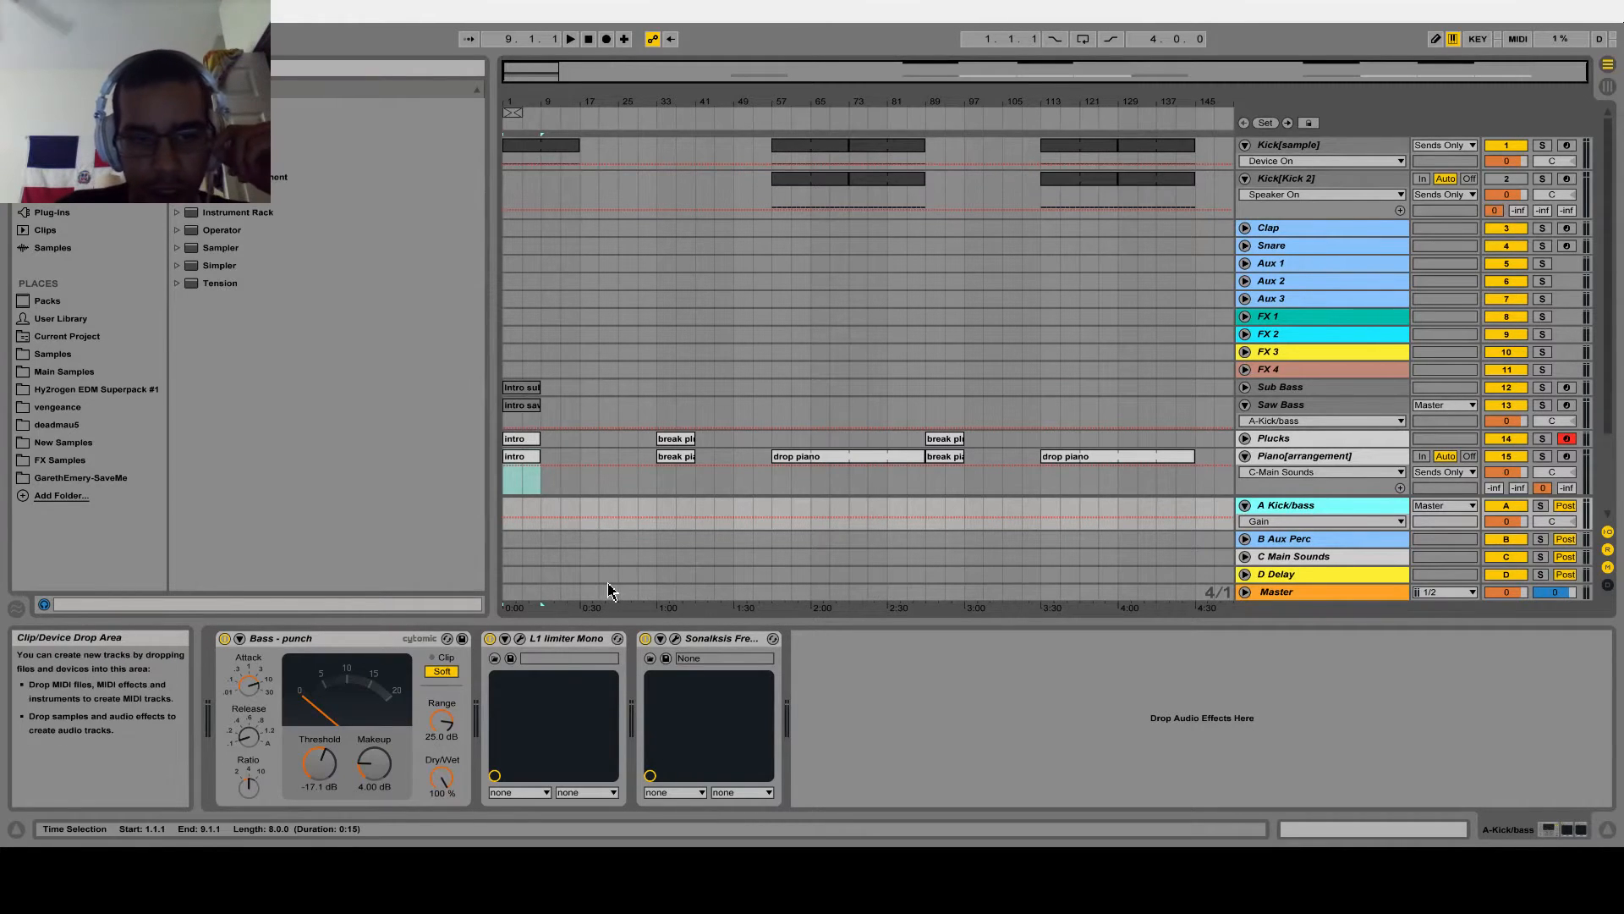
scroll(845, 501, "down", 3)
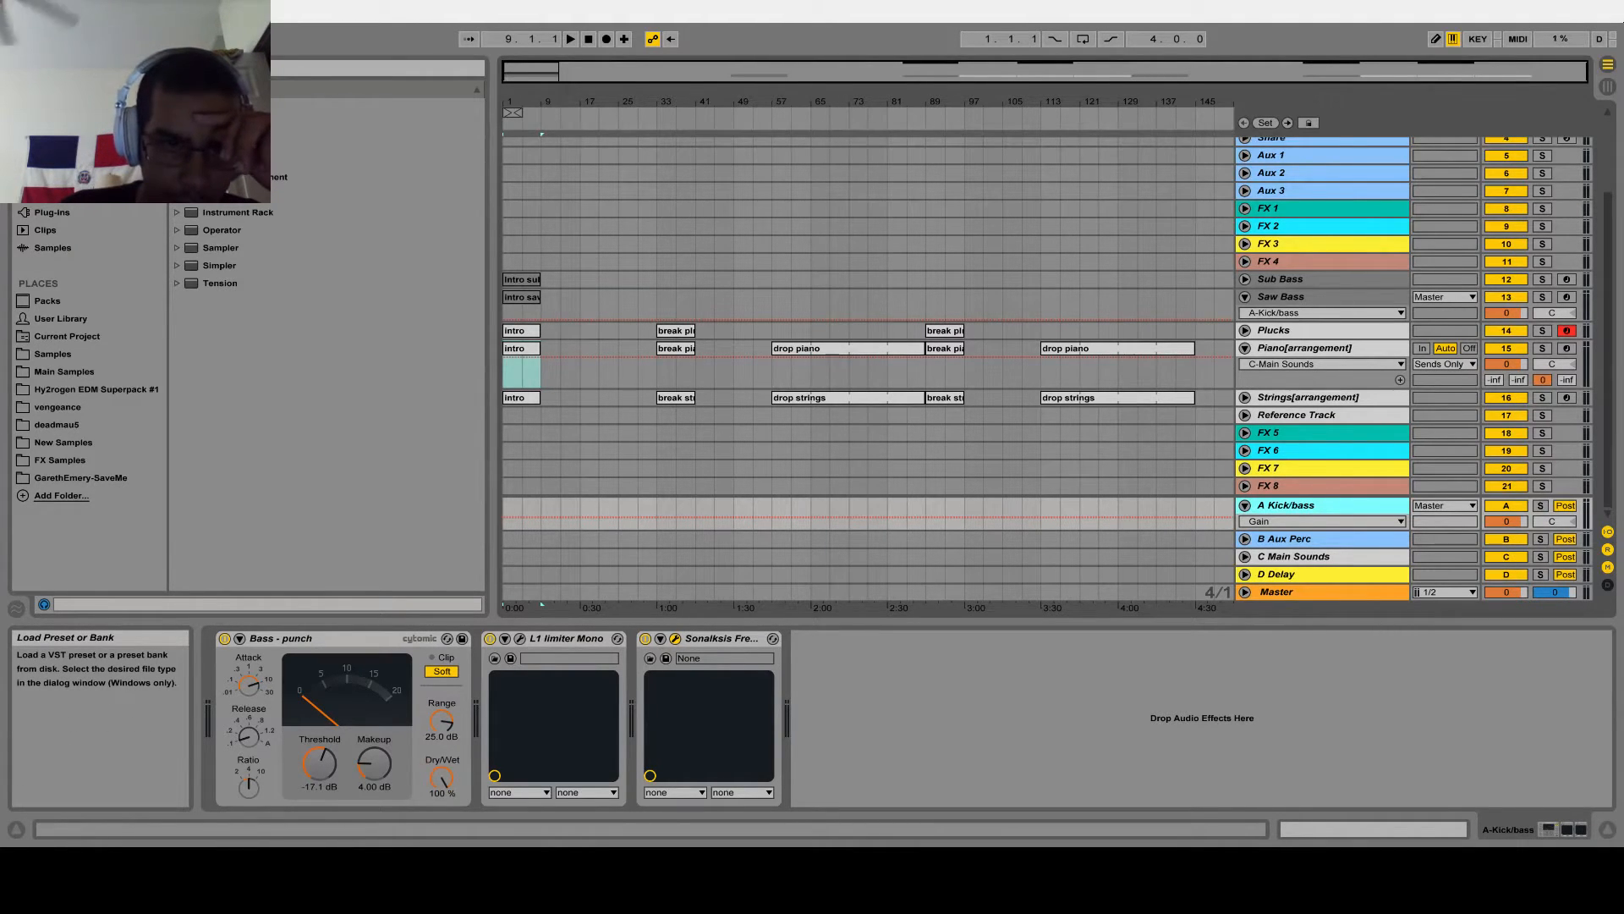
left_click_drag(512, 100, 526, 136)
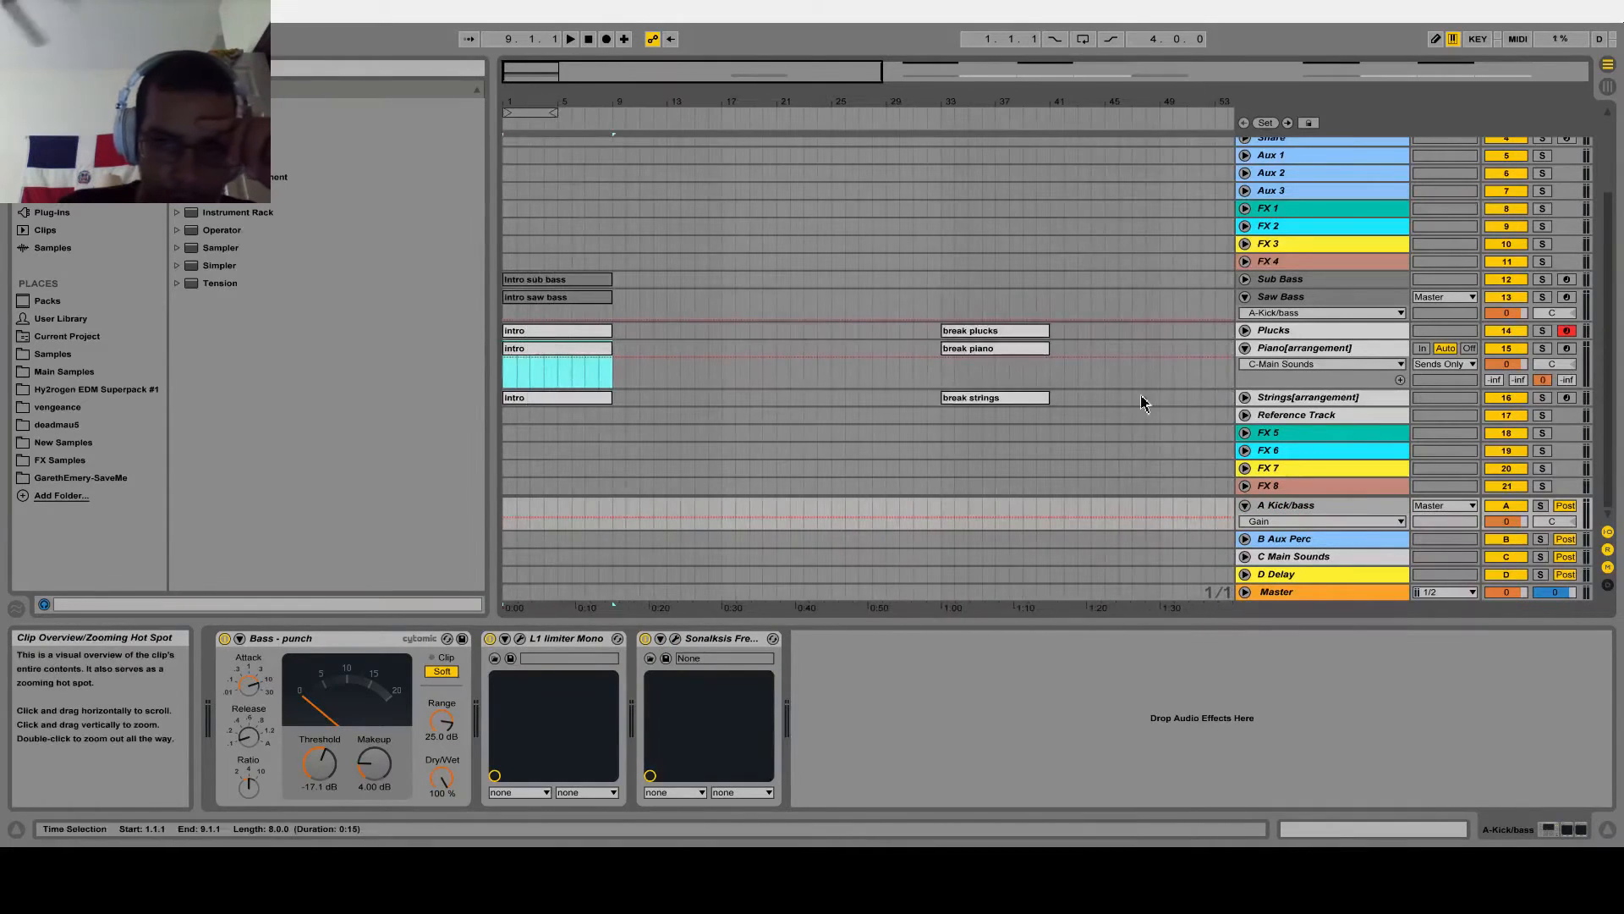
left_click(1291, 541)
scroll(1092, 296, "up", 3)
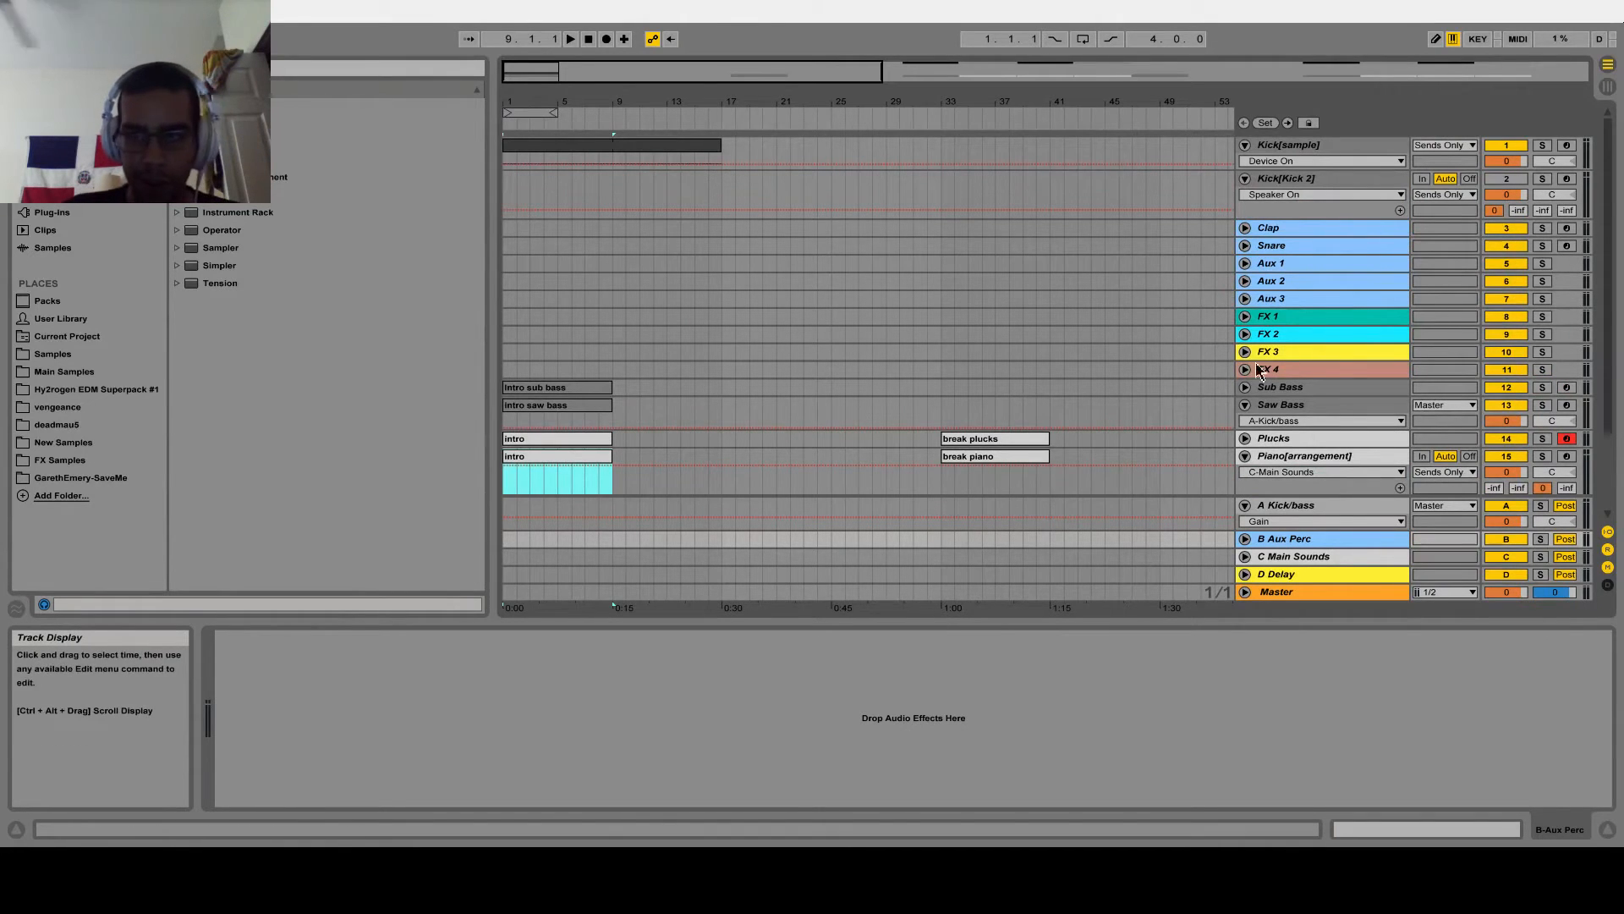
scroll(1120, 424, "down", 3)
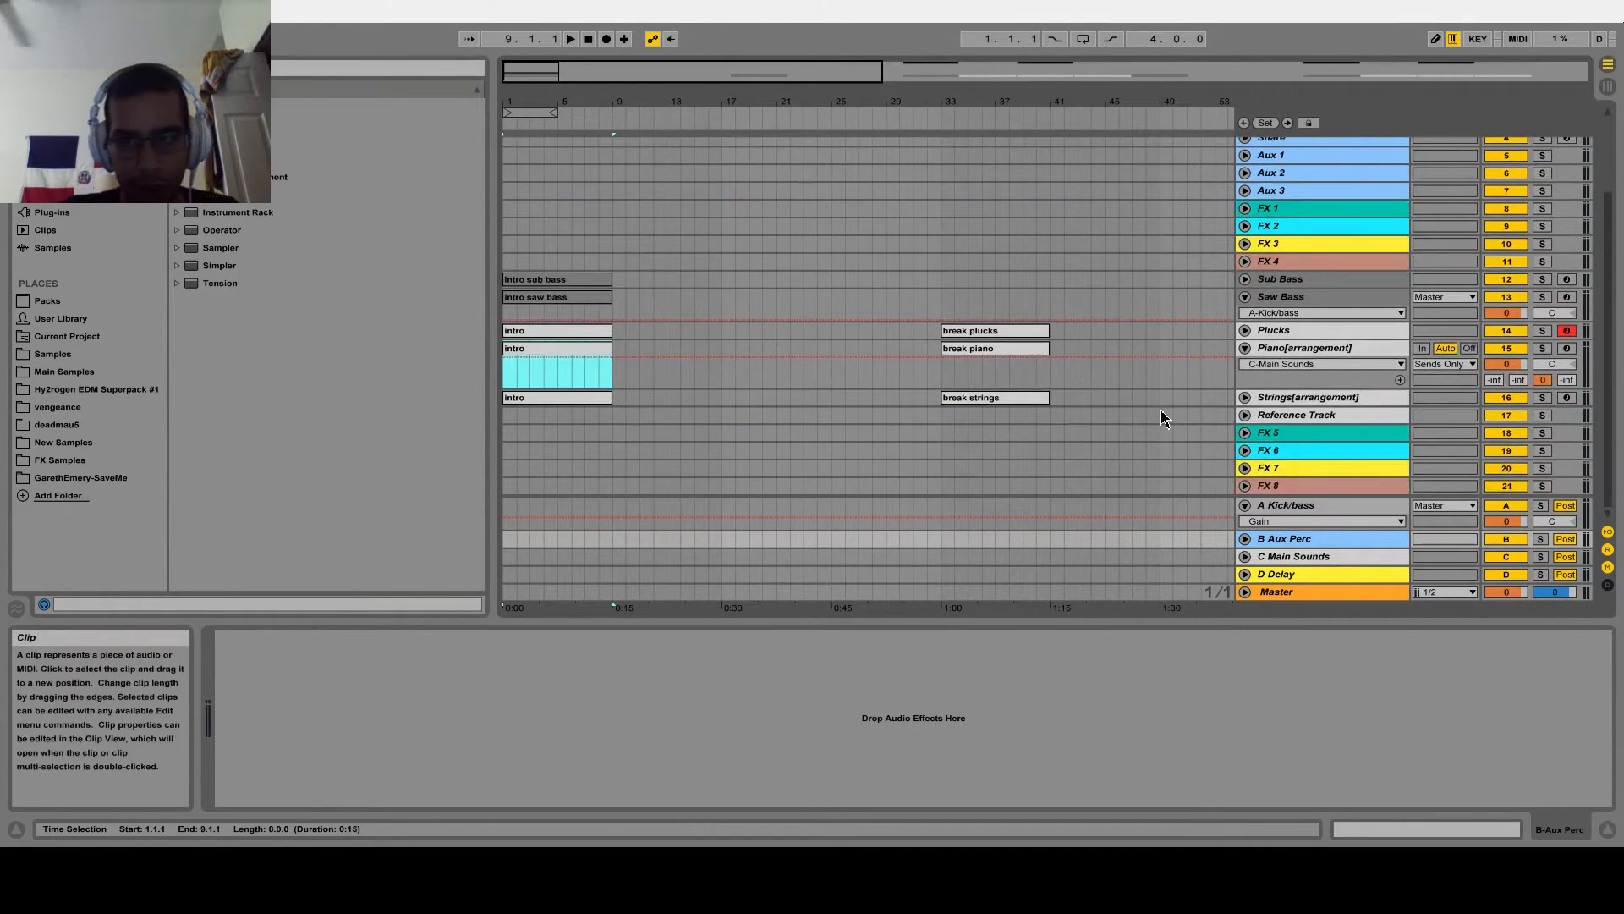
left_click(1299, 558)
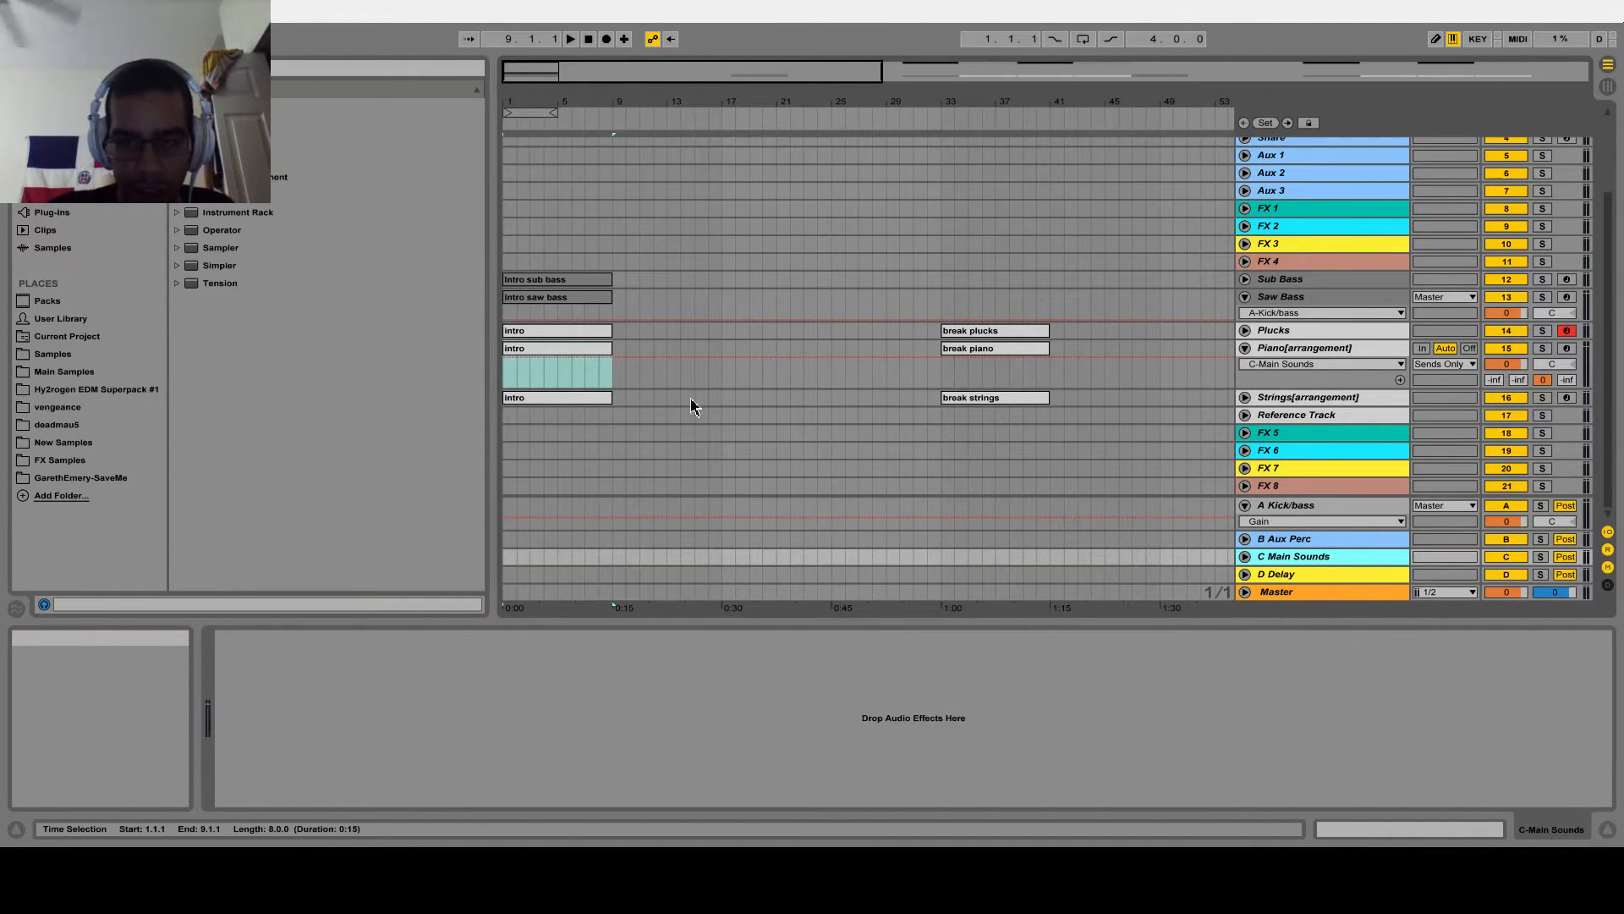
Open the Unused Chord folder in the User Library to show its chord clips
left_click_drag(519, 75, 515, 180)
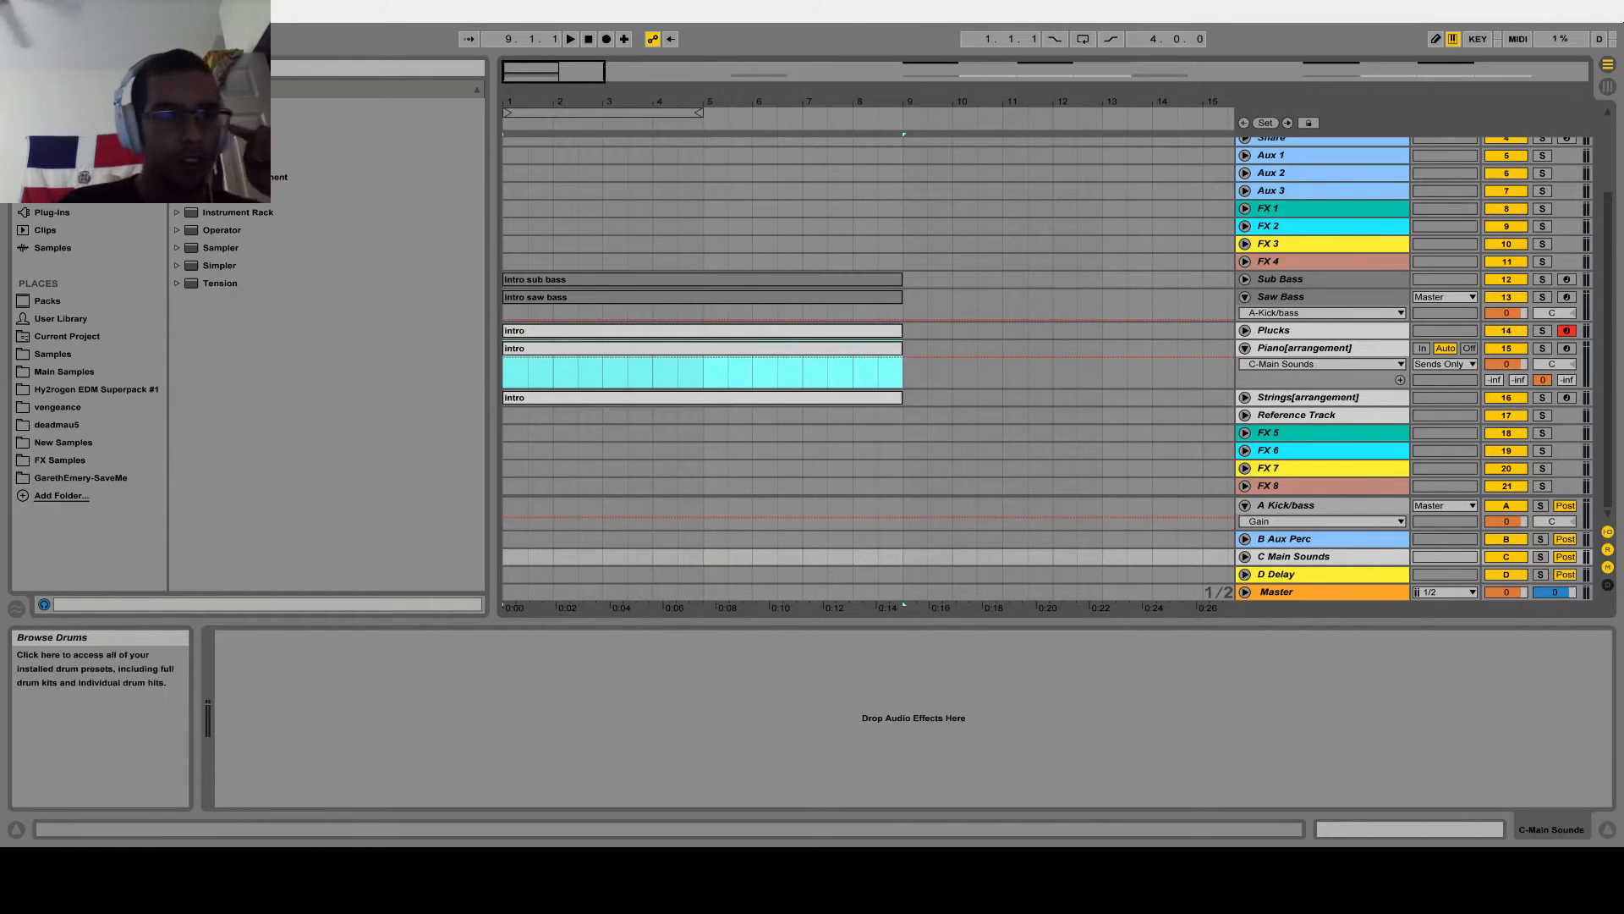
left_click(108, 320)
scroll(271, 446, "down", 5)
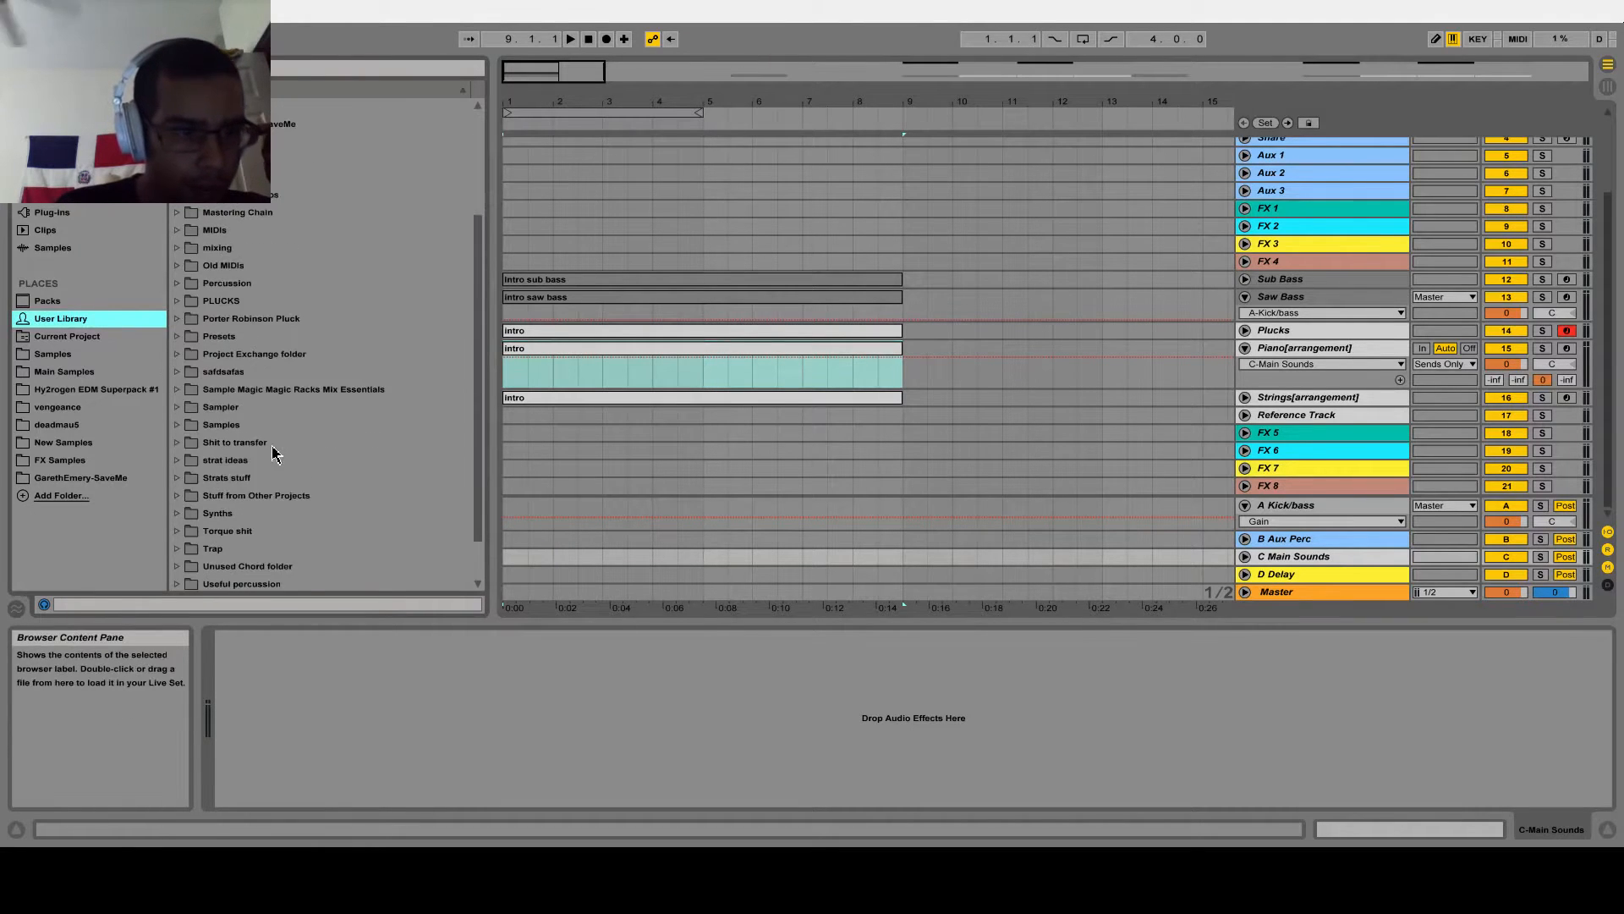
left_click(180, 513)
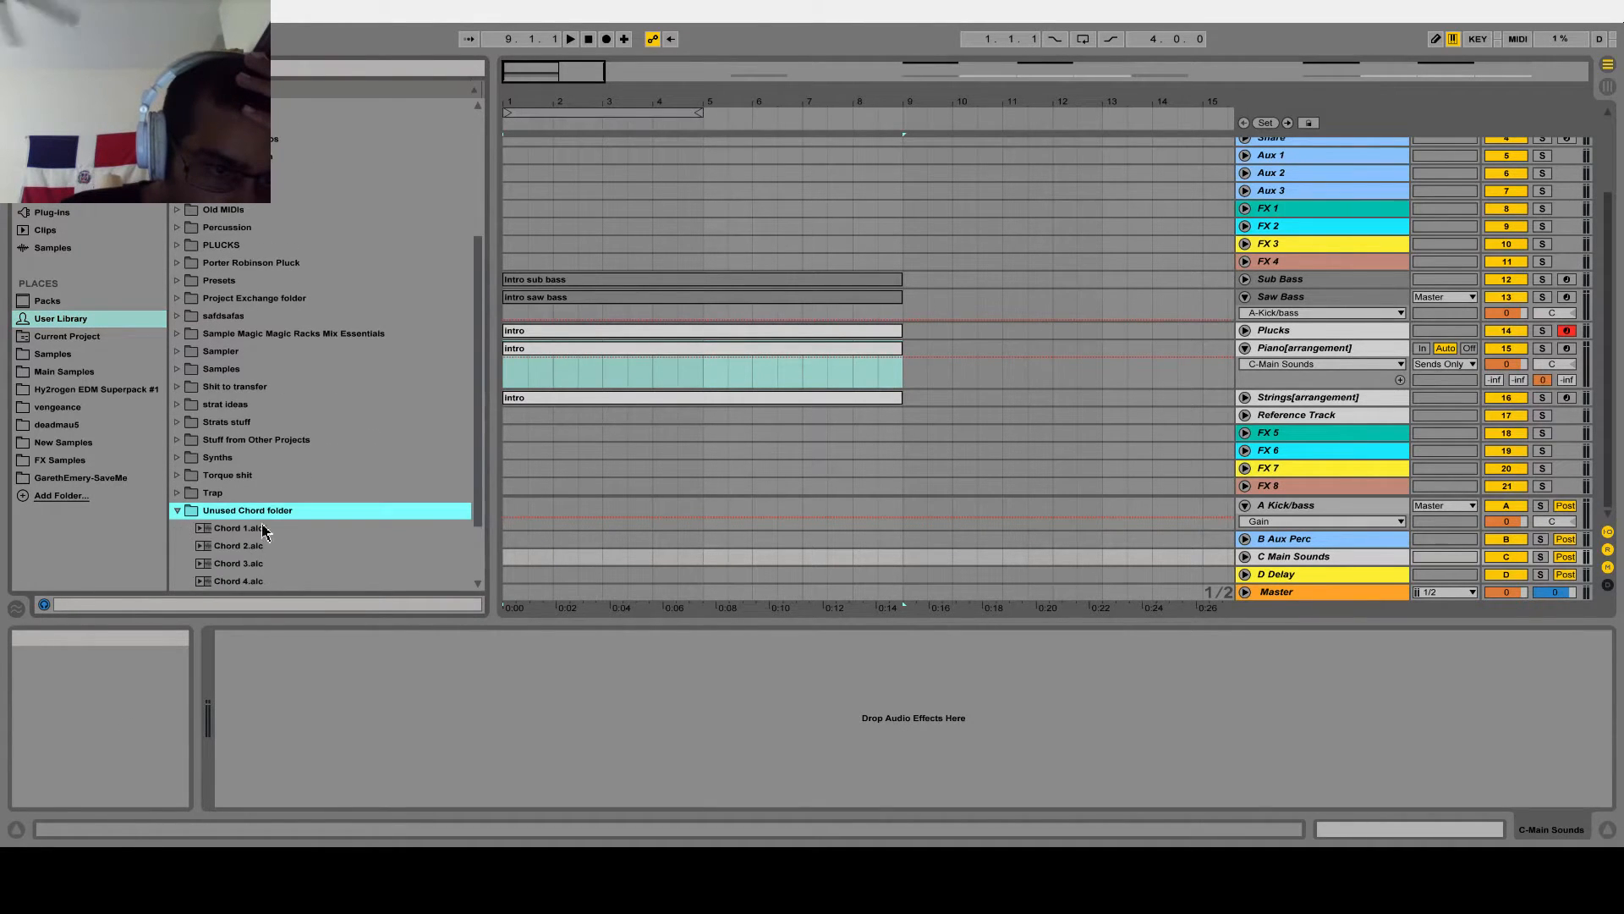
scroll(268, 518, "down", 3)
Audition Chord 1.alc and Chord 2.alc, and place Chord 2.alc at bar 1 of the Piano[arrangement] track
left_click(258, 438)
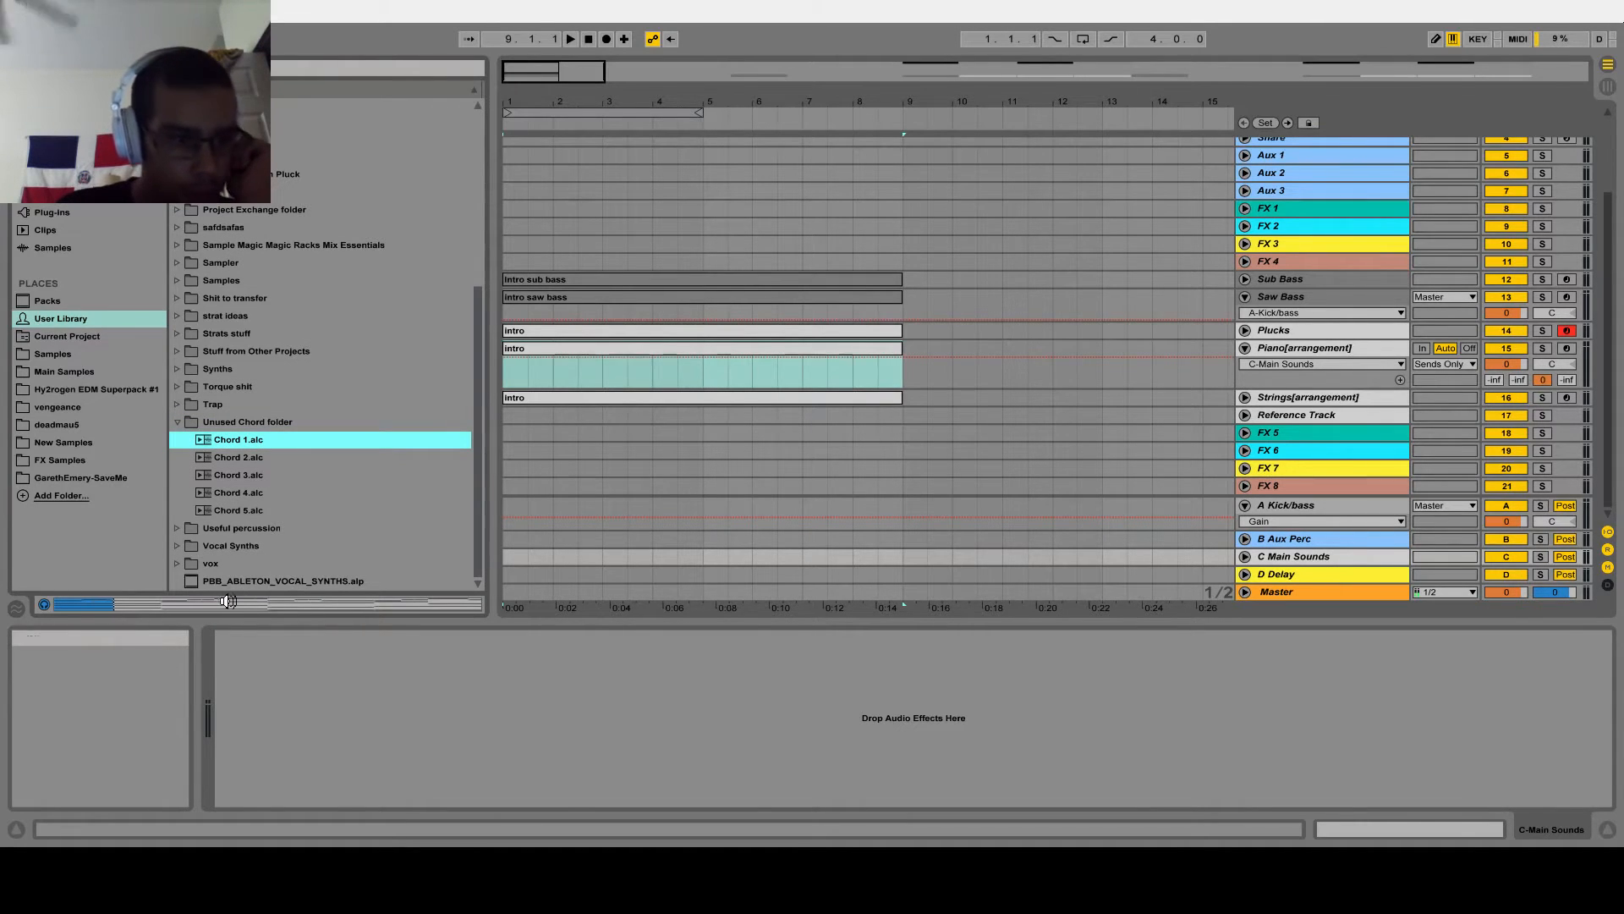
left_click(237, 458)
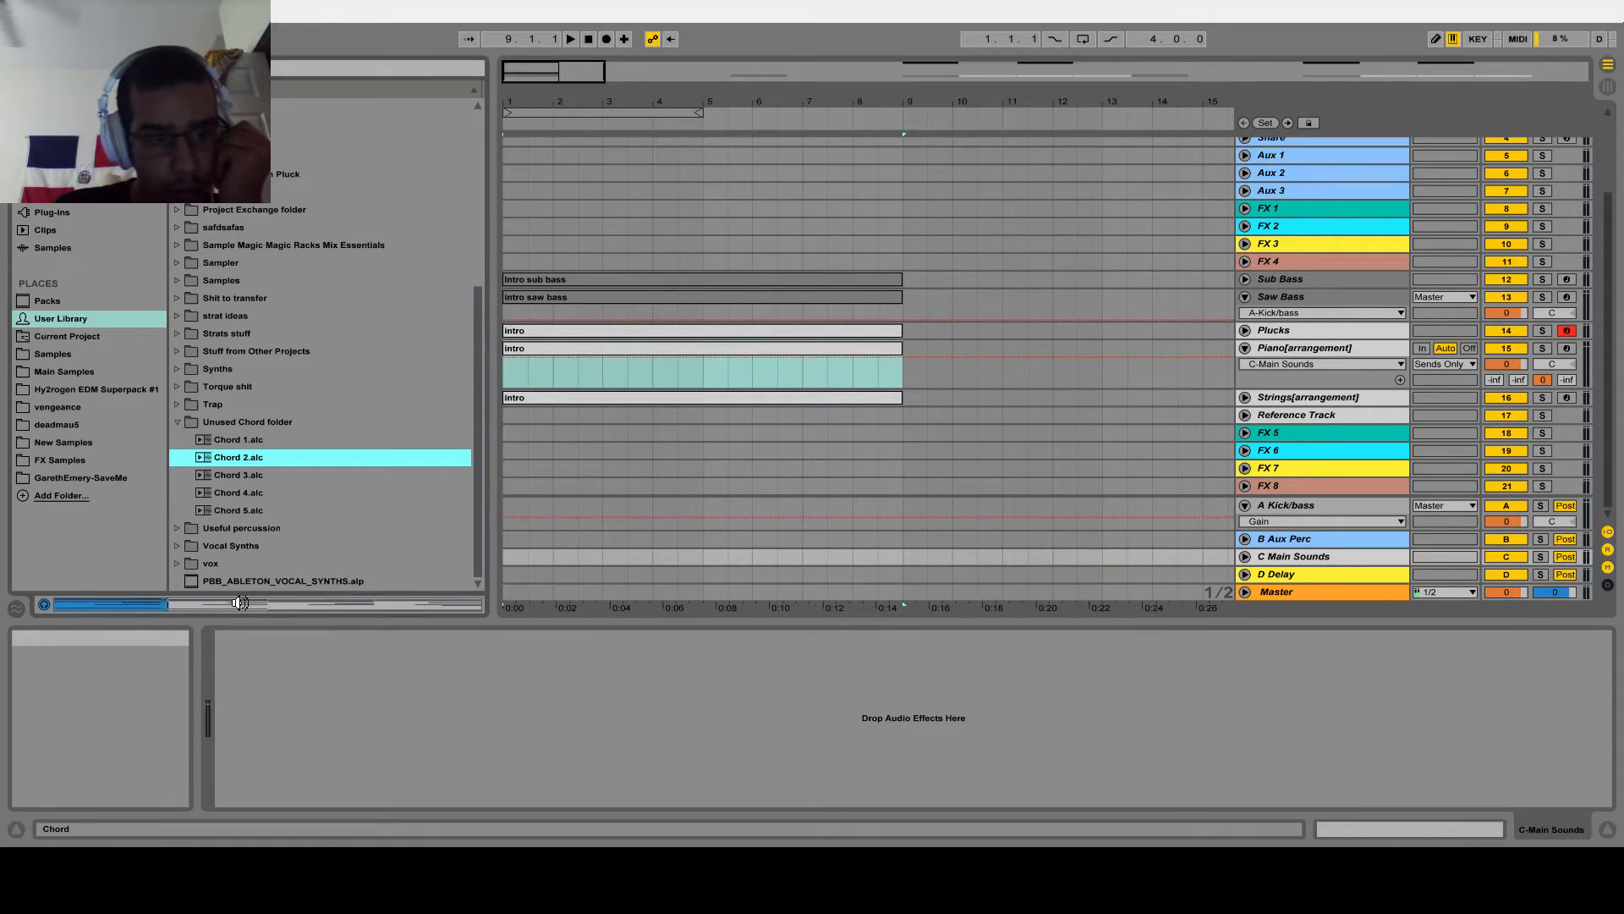
left_click(268, 438)
left_click(253, 409)
left_click(253, 457)
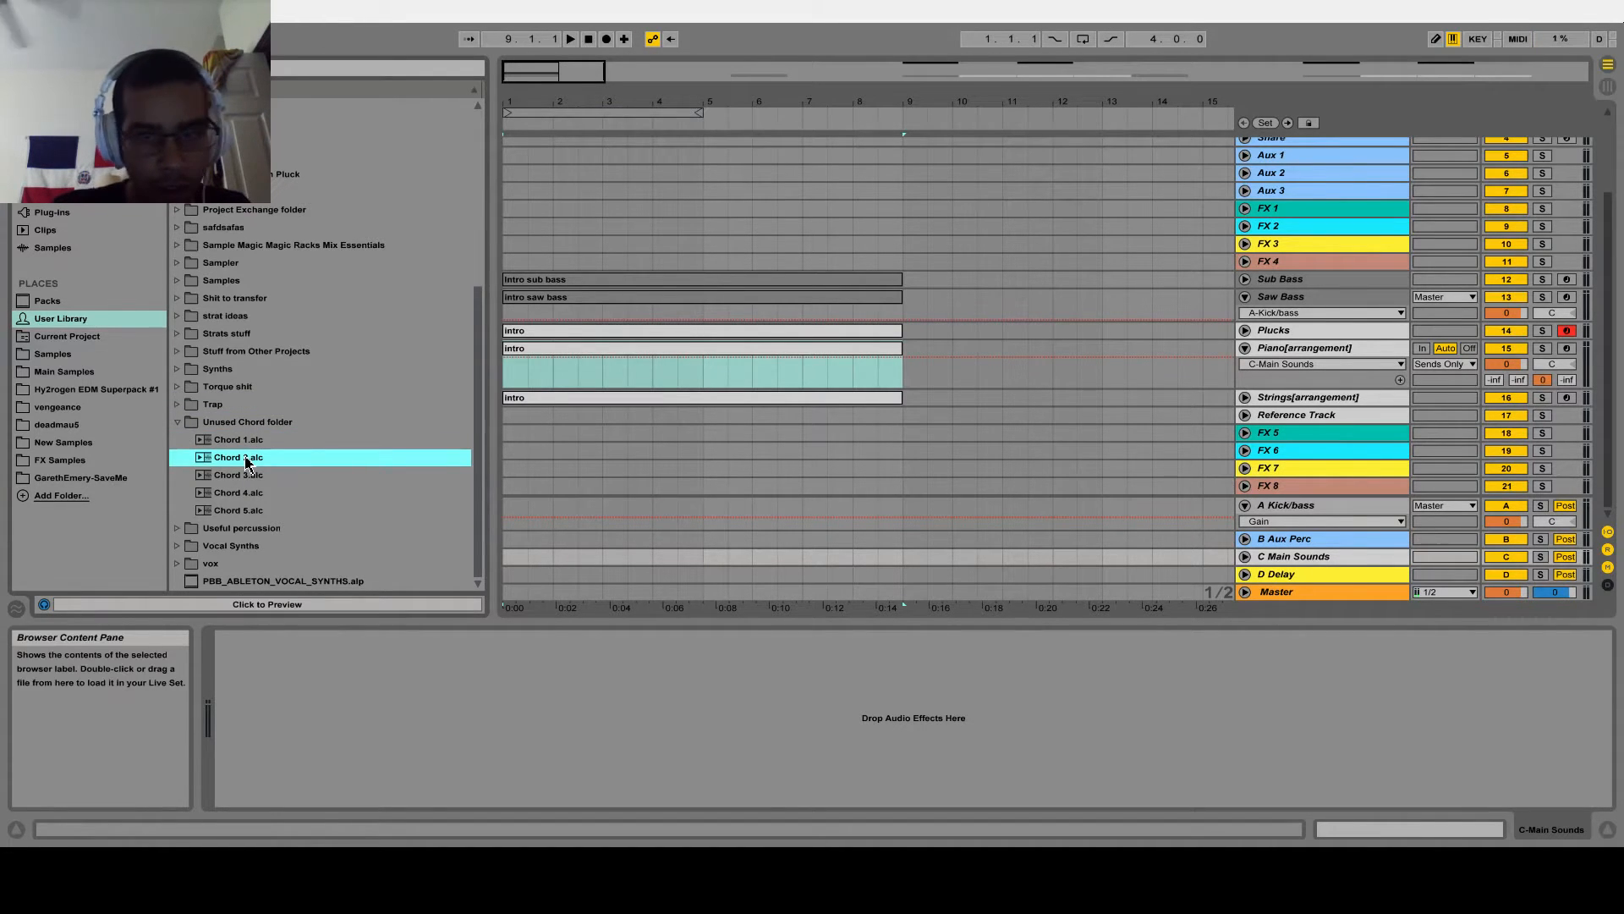
left_click_drag(298, 459, 511, 359)
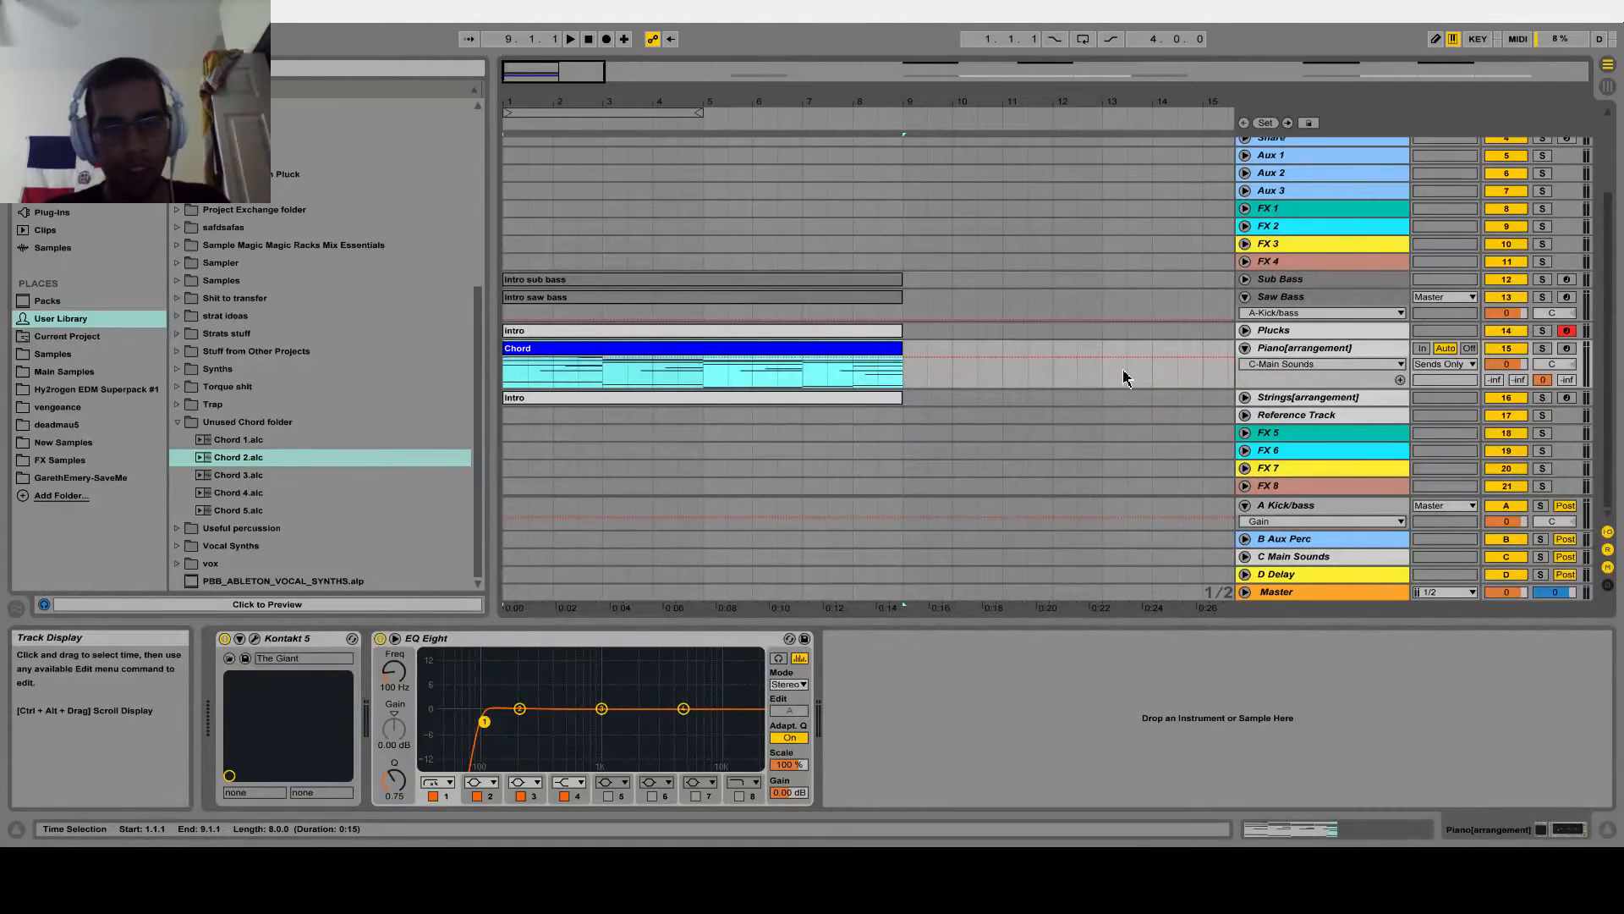
Move the intro kick clip on the Kick[sample] track so that it starts at bar 9
left_click_drag(562, 71, 569, 111)
scroll(595, 271, "up", 3)
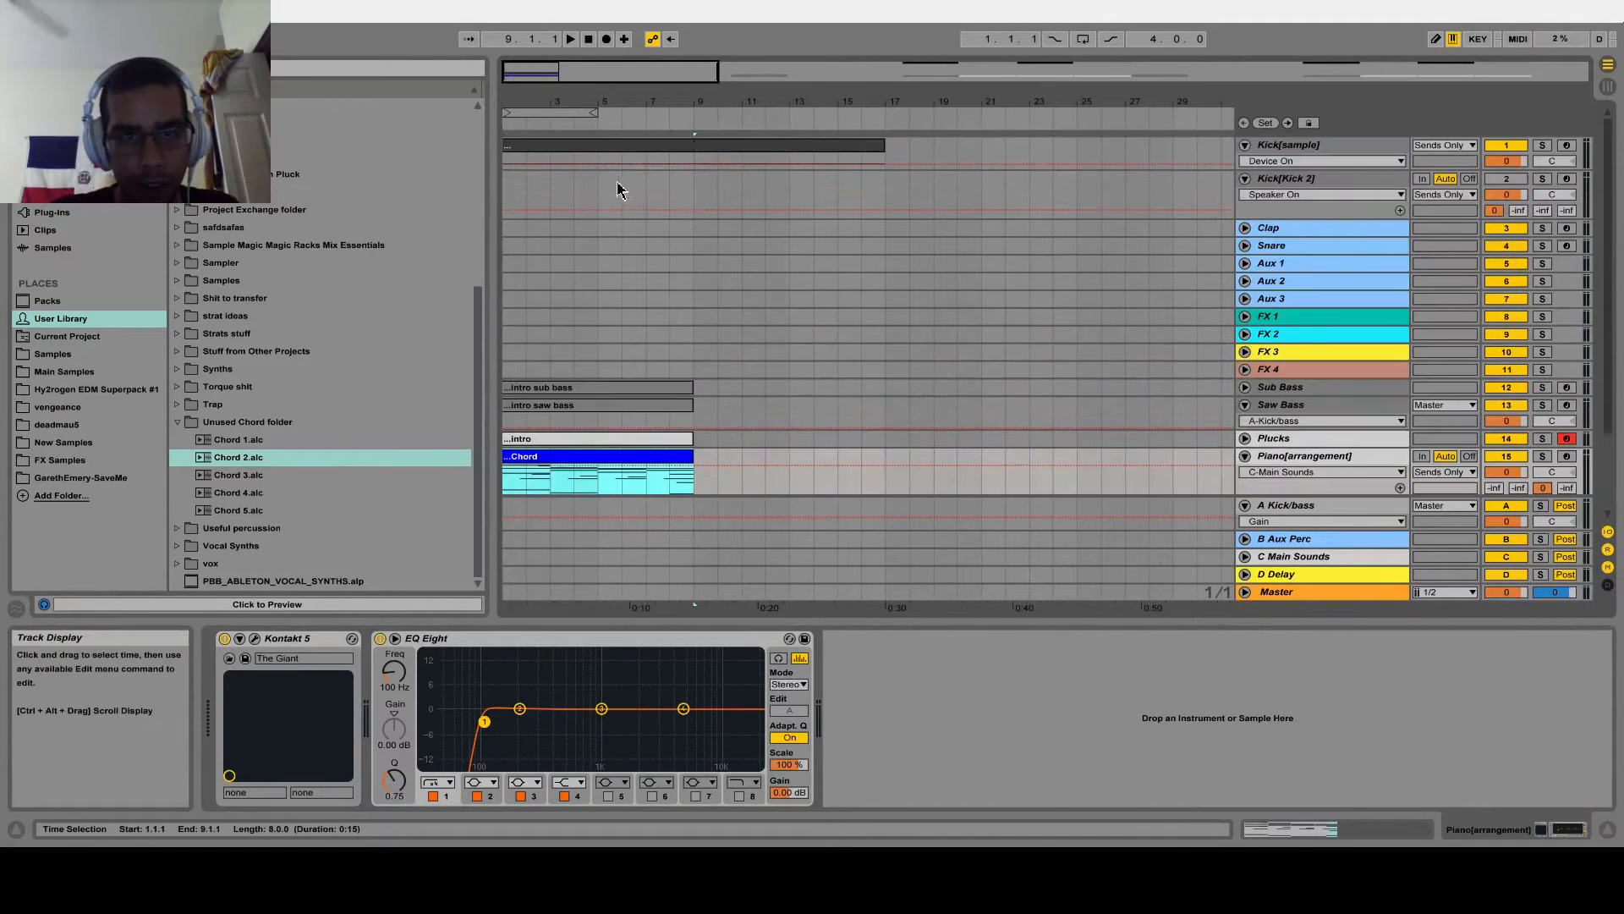
scroll(511, 141, "up", 3)
left_click_drag(511, 141, 760, 147)
Play the arrangement from the start and listen to the piano chords in the intro
key("space")
key("space")
left_click(573, 40)
double_click(589, 40)
left_click(573, 41)
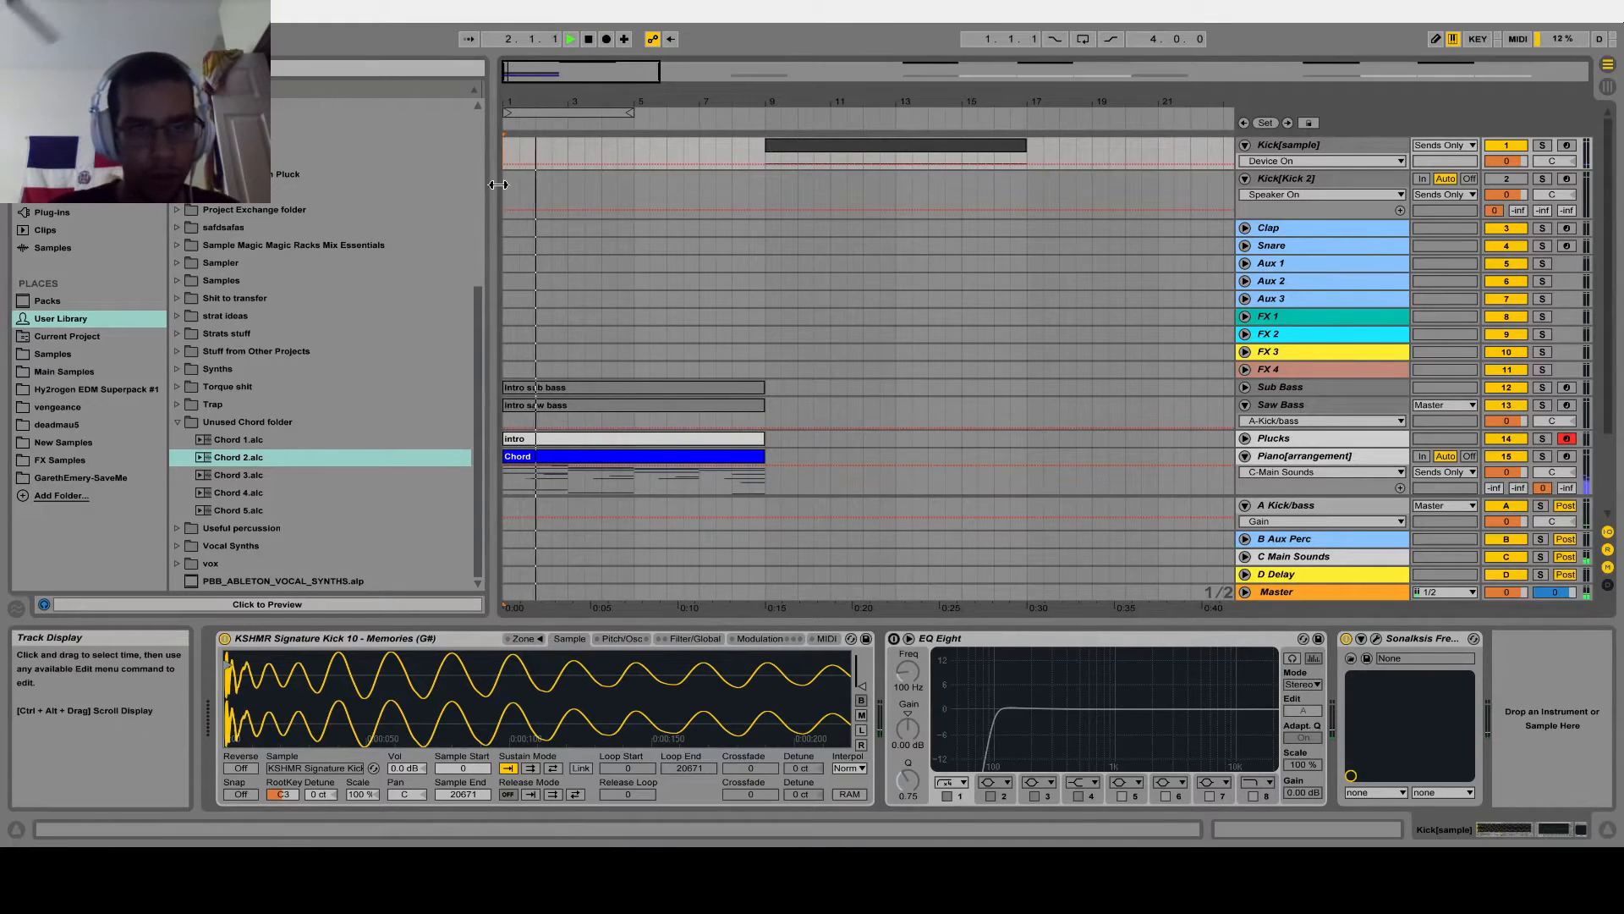
mouse_move(575, 101)
left_mouse_down()
mouse_move(583, 173)
mouse_move(592, 99)
left_mouse_up()
scroll(683, 244, "down", 3)
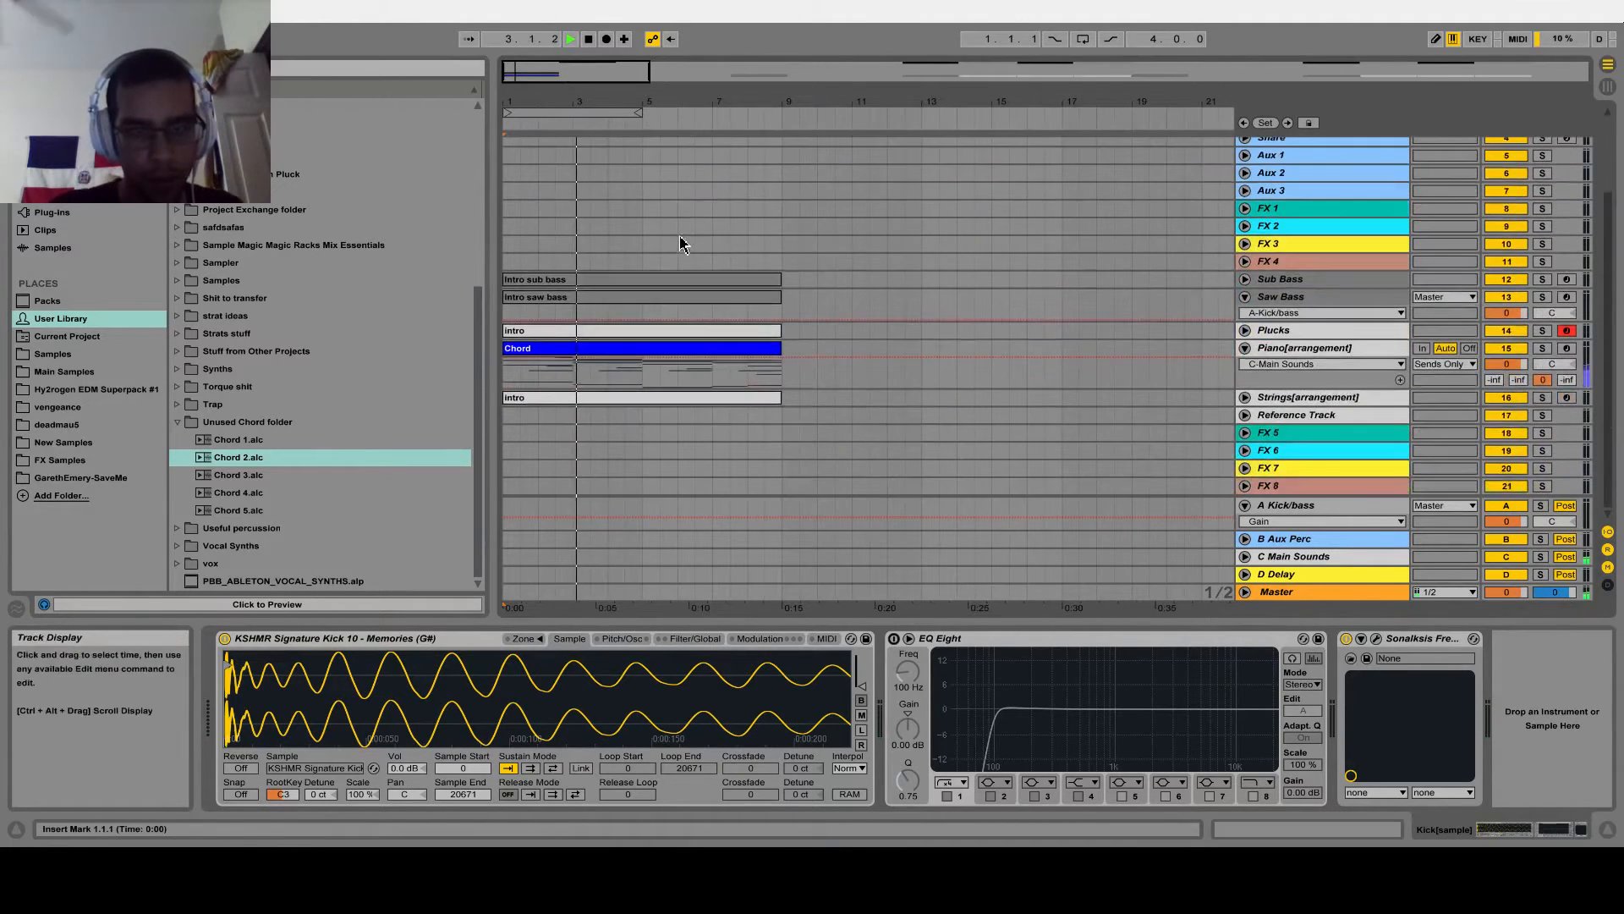
left_click_drag(598, 79, 598, 51)
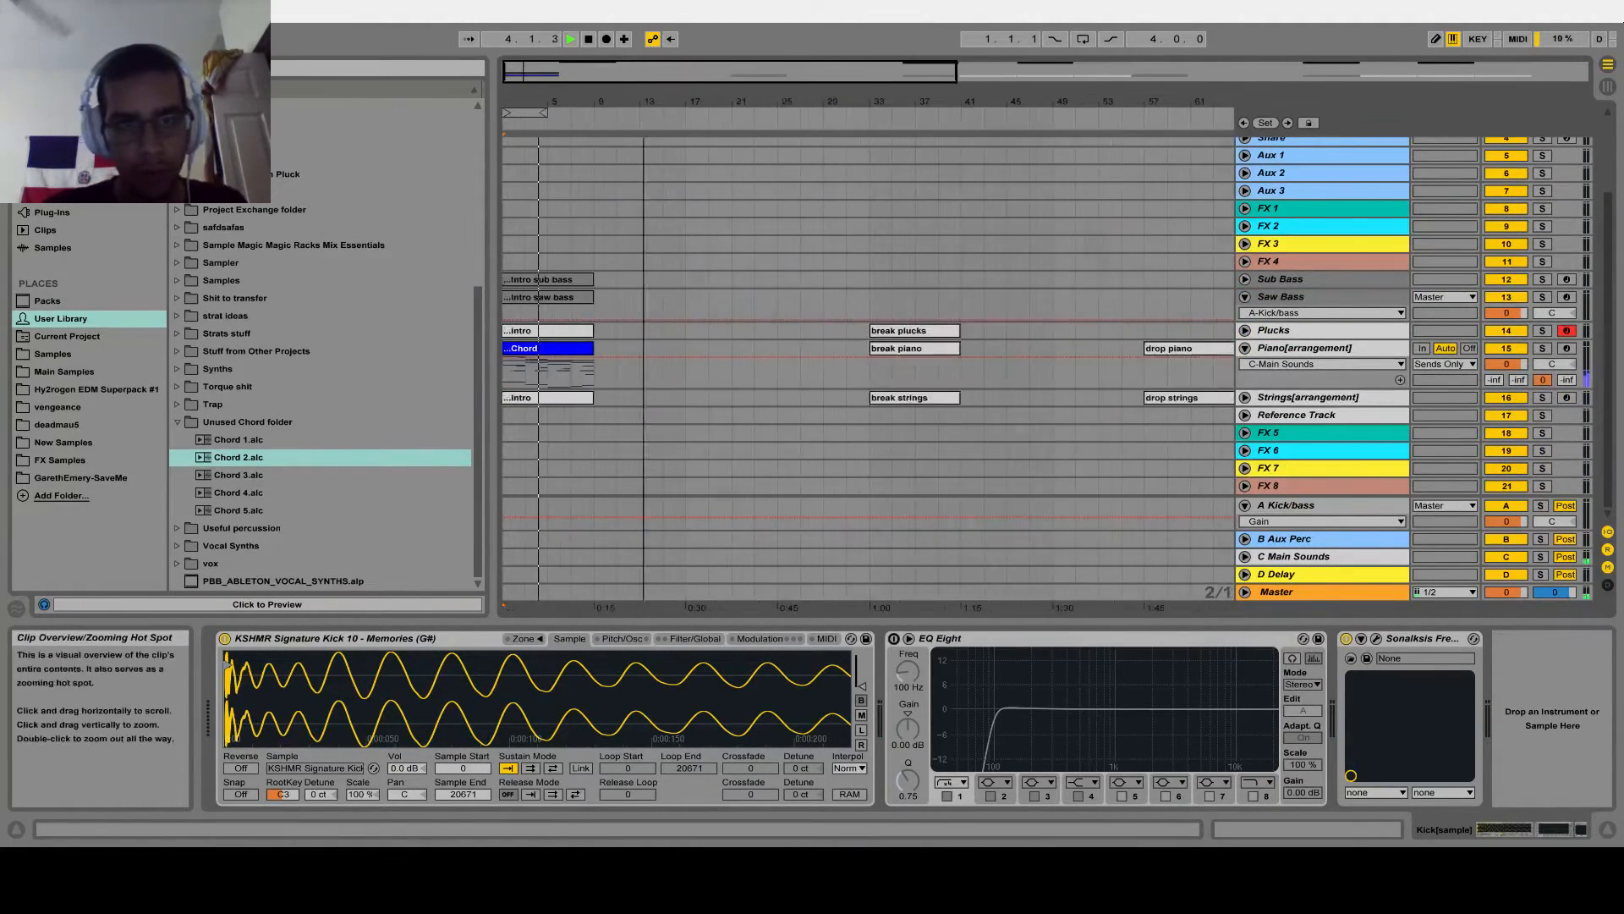
Unfold the Plucks track and duplicate the Chord clip on the Piano[arrangement] track to bar 9
left_click(554, 368)
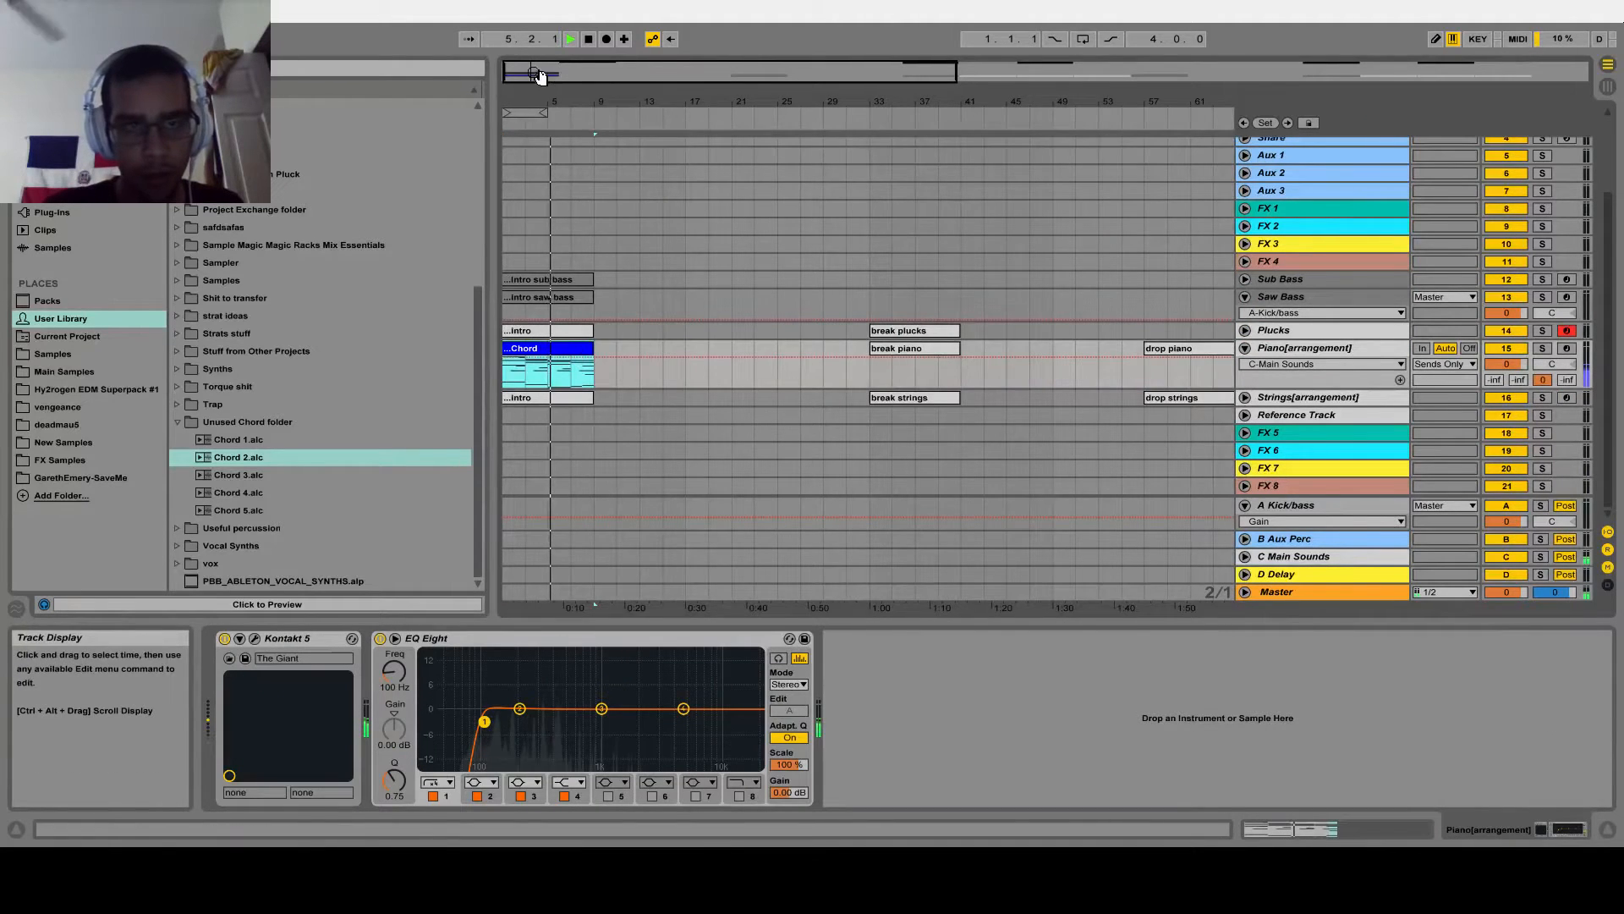
left_click_drag(540, 77, 542, 114)
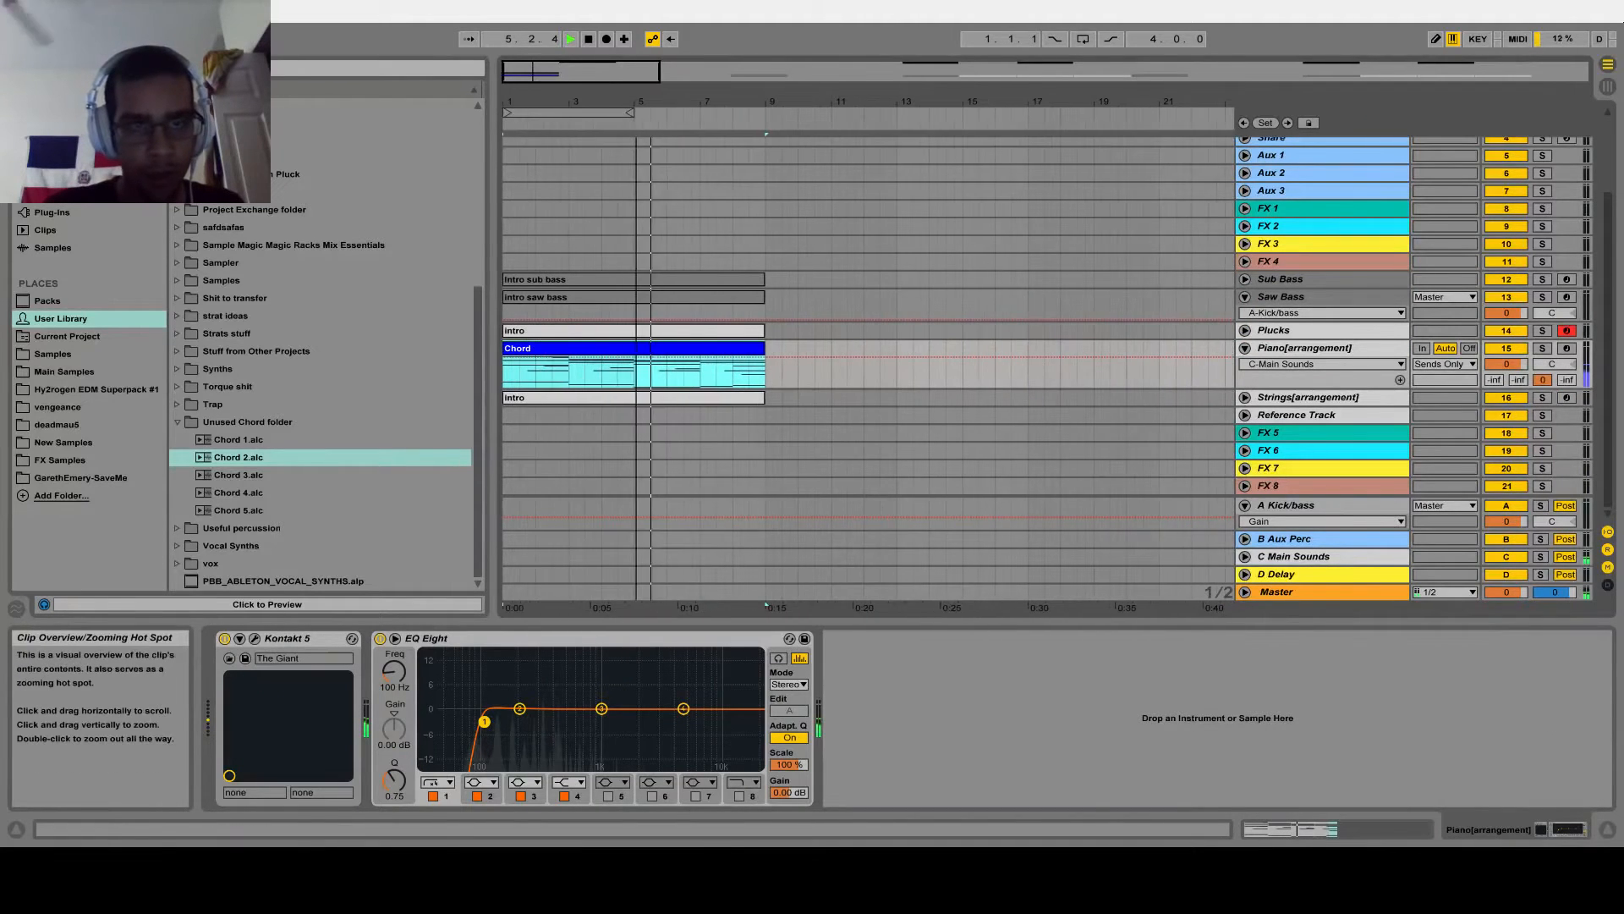
left_click(1245, 330)
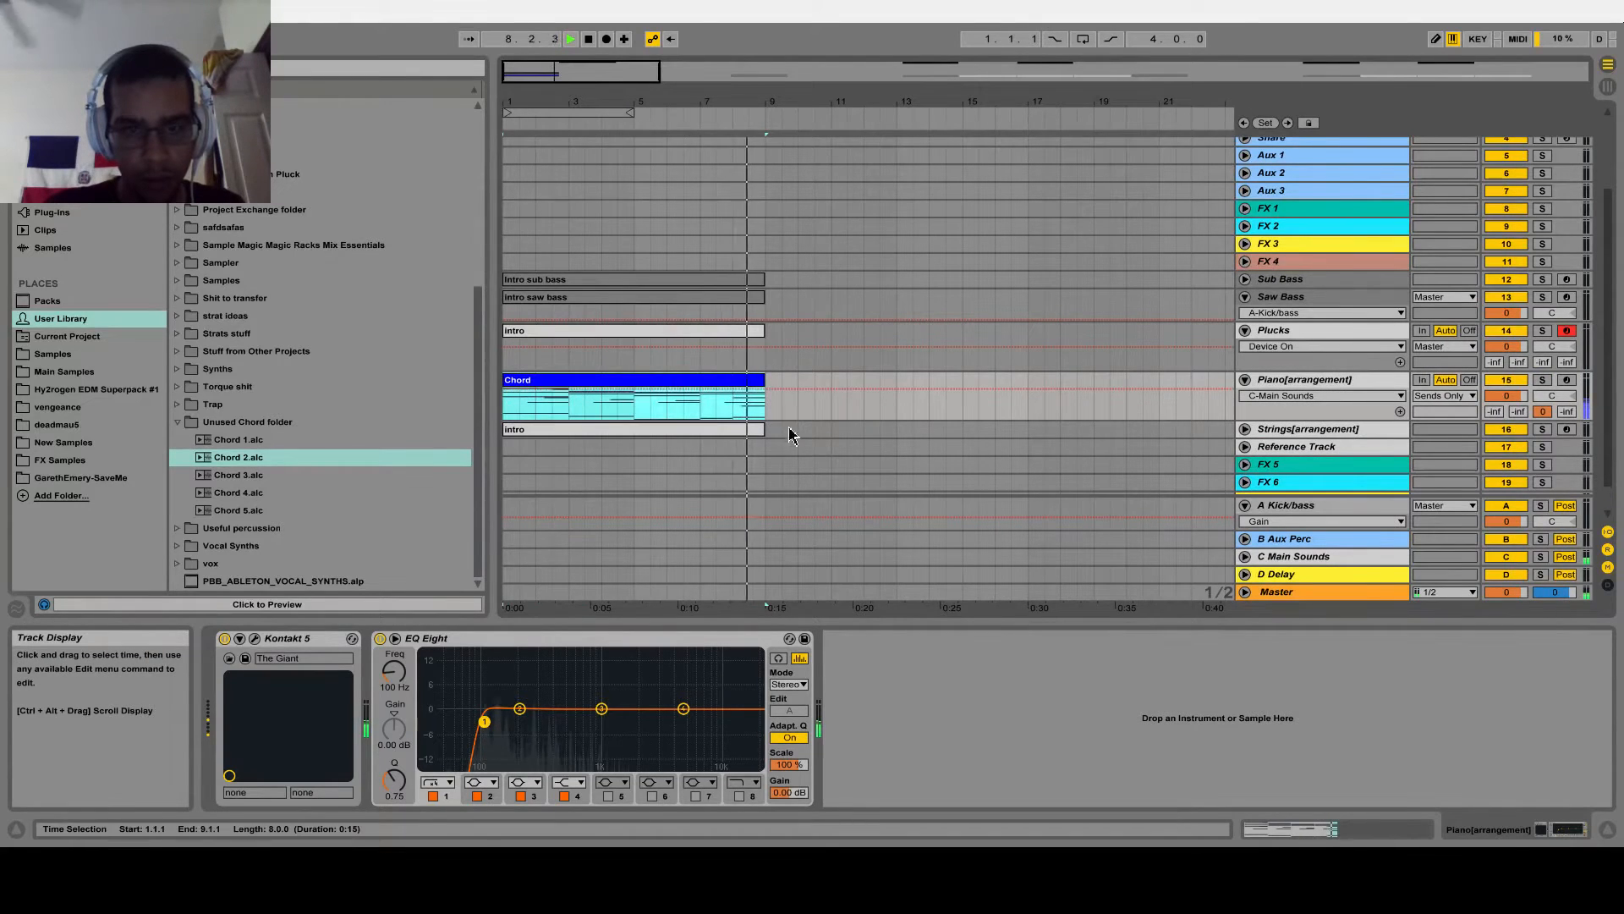
key("ctrl+d")
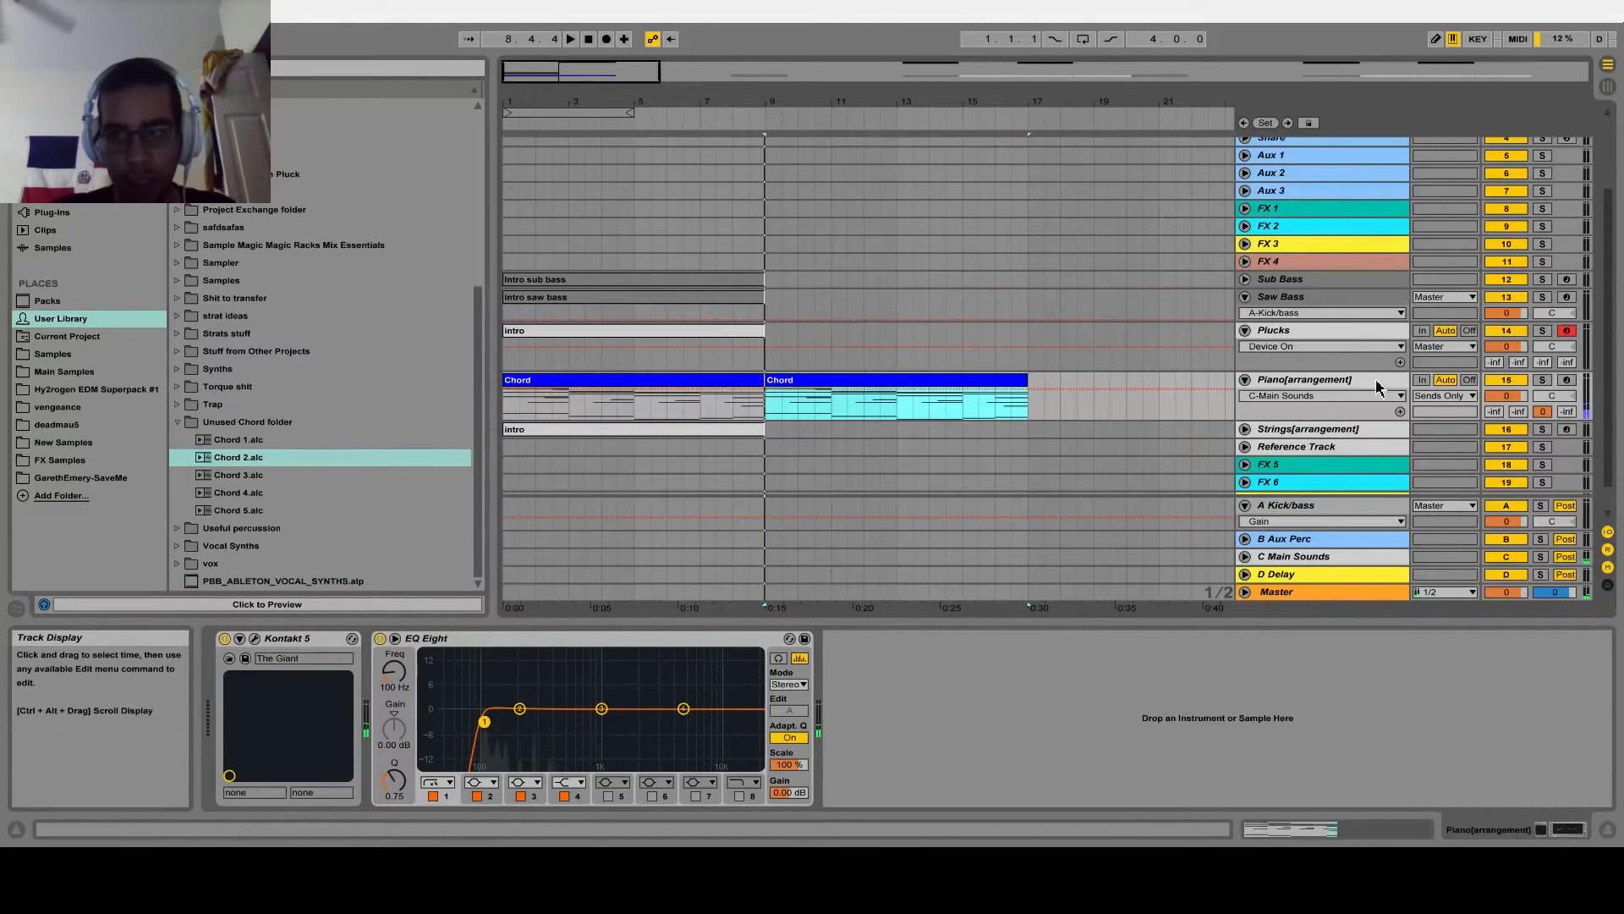
Solo the Piano[arrangement] track, open the notes of its Chord clip at bar 9 and play it
left_click(1542, 379)
double_click(976, 393)
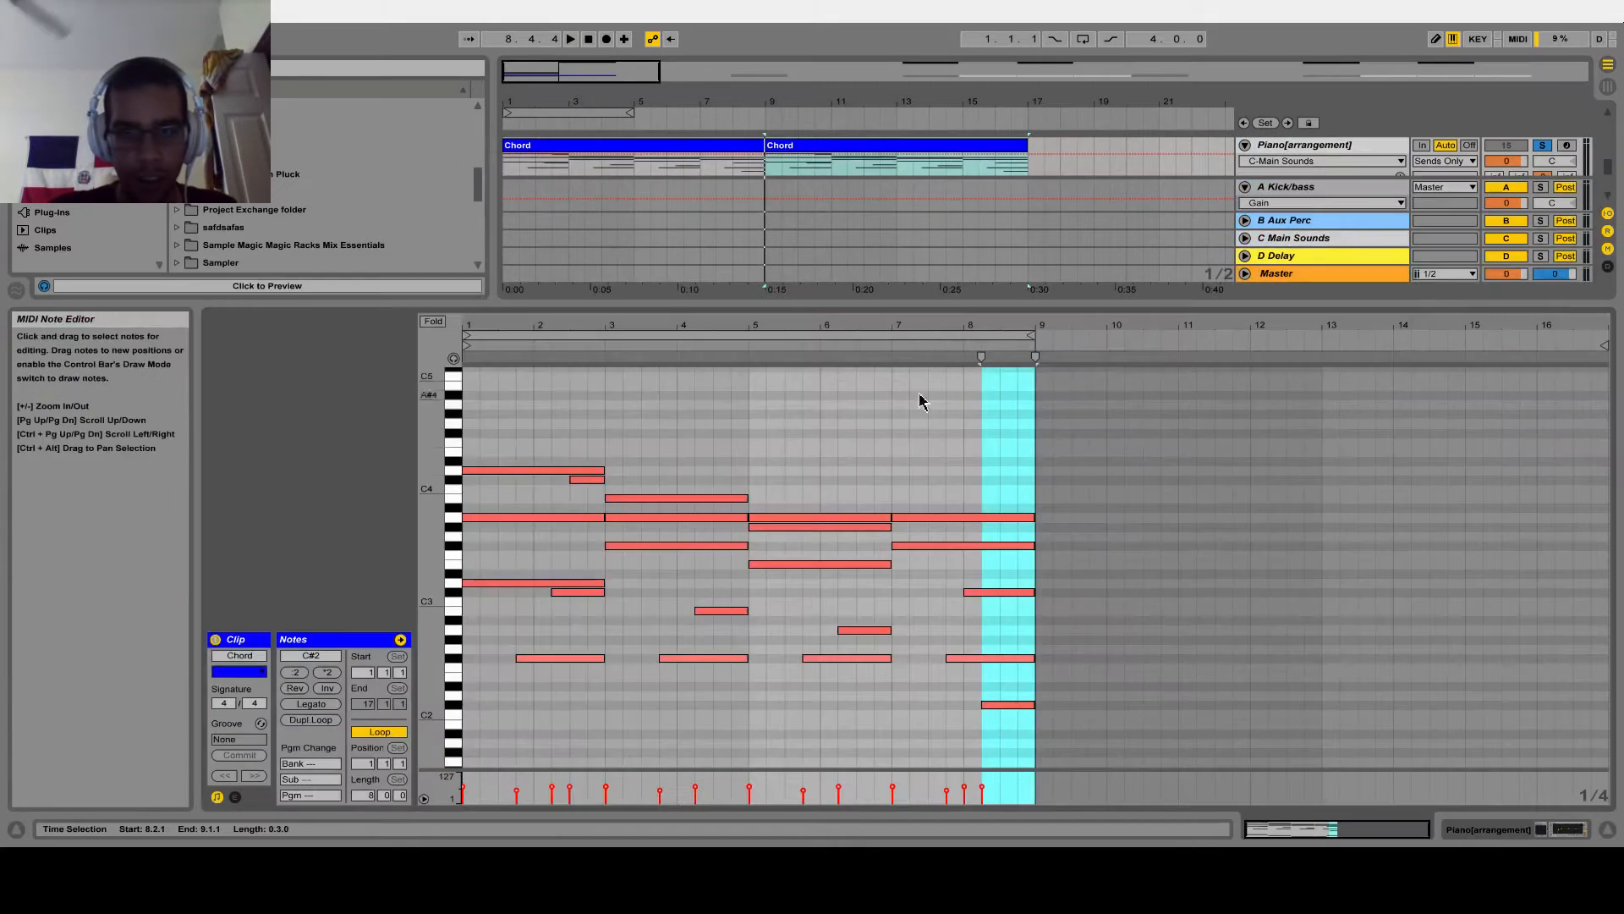
scroll(715, 513, "down", 3)
scroll(633, 514, "up", 2)
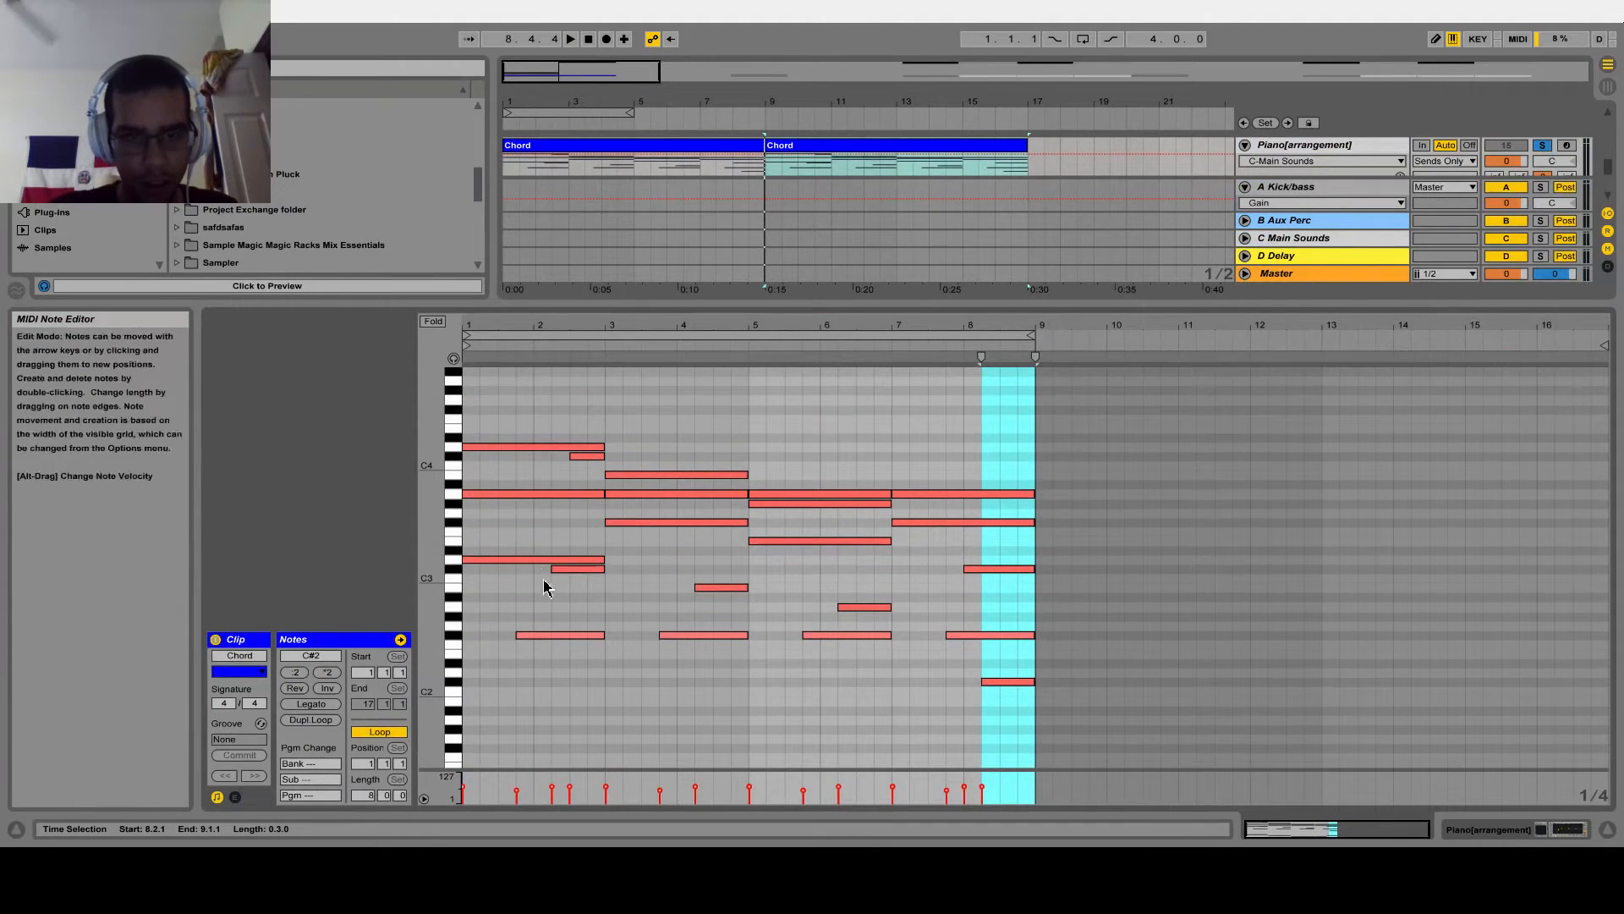
key("space")
Delete the short low passing notes under the chords in the bar 9 piano clip, from the first chord through the last
left_click(552, 568)
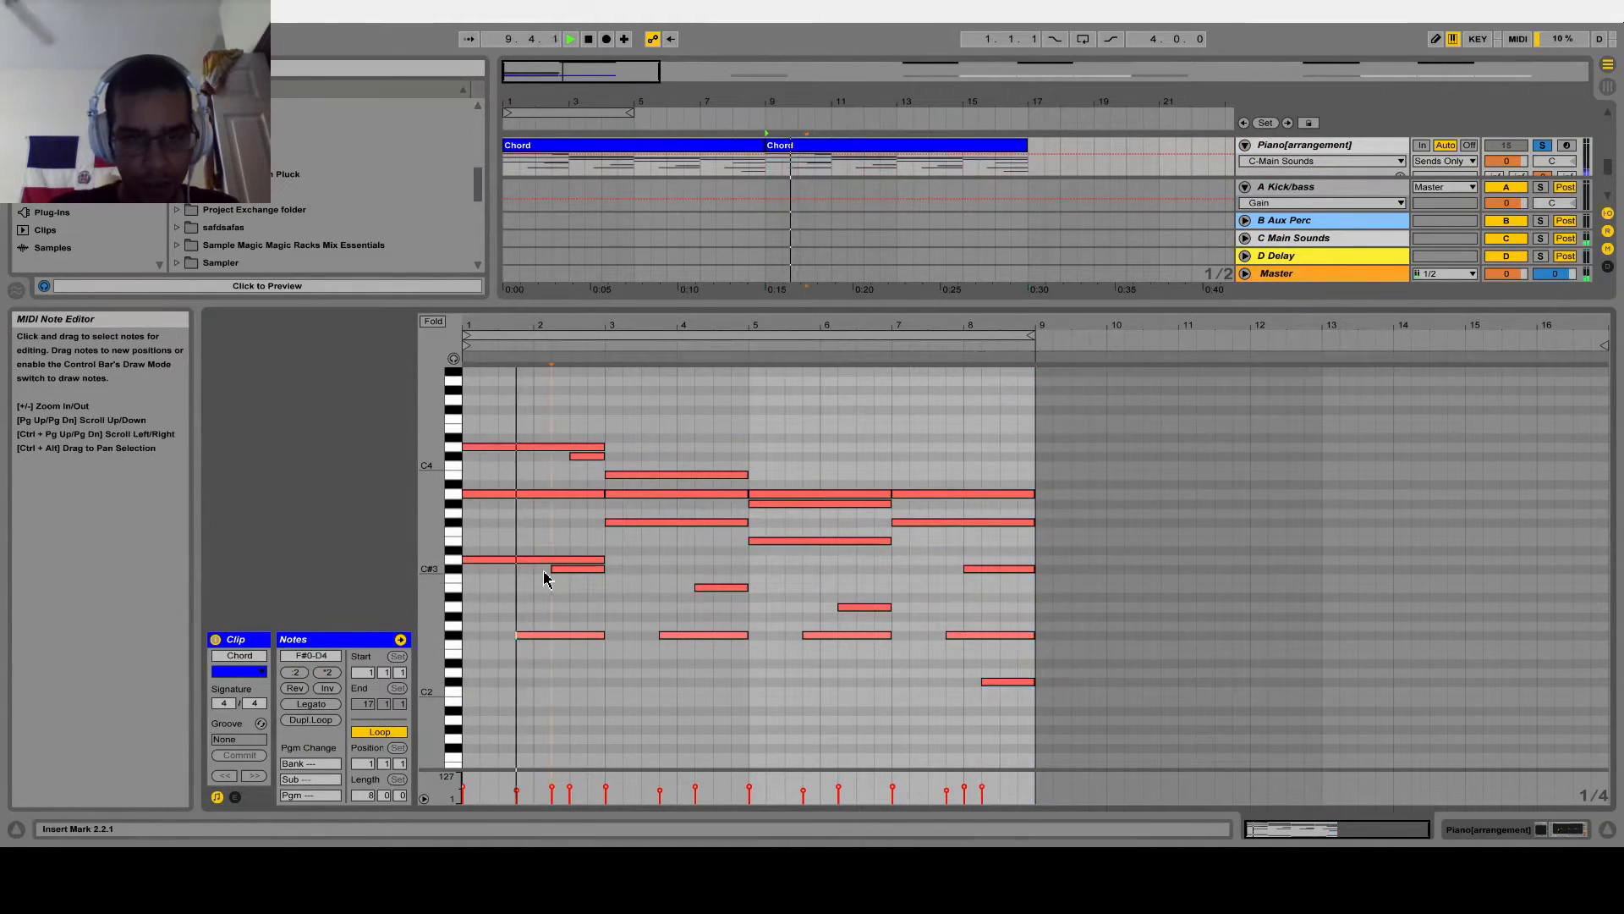
left_click_drag(608, 582, 630, 654)
key("Delete")
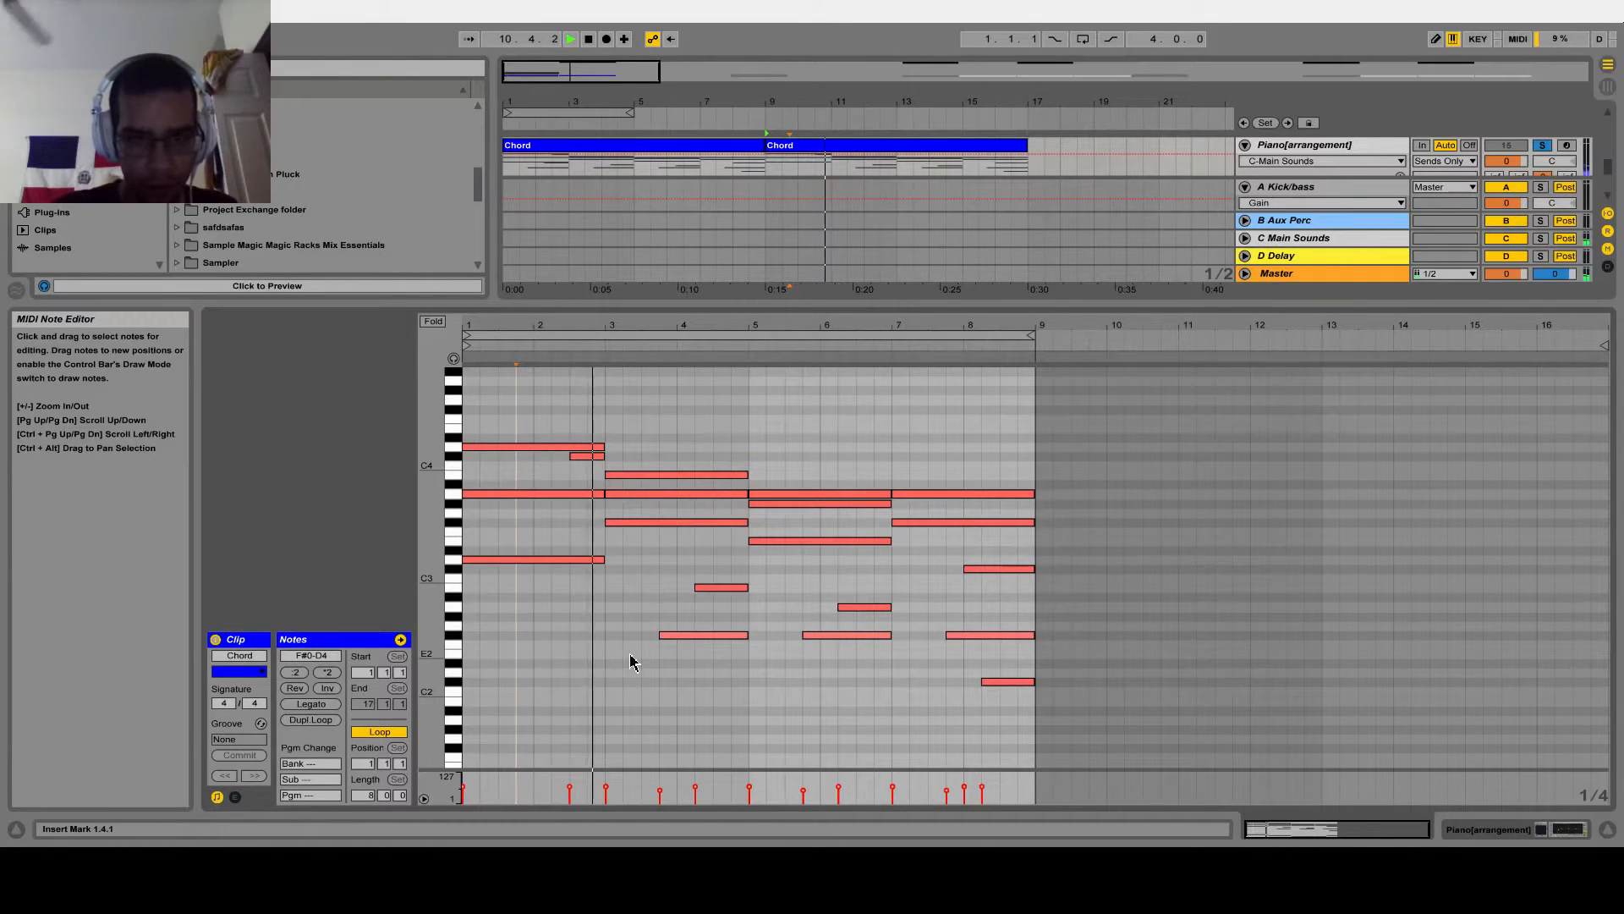
left_click_drag(748, 582, 753, 689)
key("Delete")
left_click_drag(836, 597, 1063, 699)
key("Delete")
key("Delete")
Copy the root notes an octave apart beneath the piano chords, play the result and return to the arrangement
scroll(853, 616, "down", 3)
left_click_drag(430, 582, 390, 580)
left_click_drag(494, 590, 1001, 833)
key("ctrl+c")
key("ctrl+v")
key("shift+Up")
key("space")
key("space")
key("ctrl+alt+l")
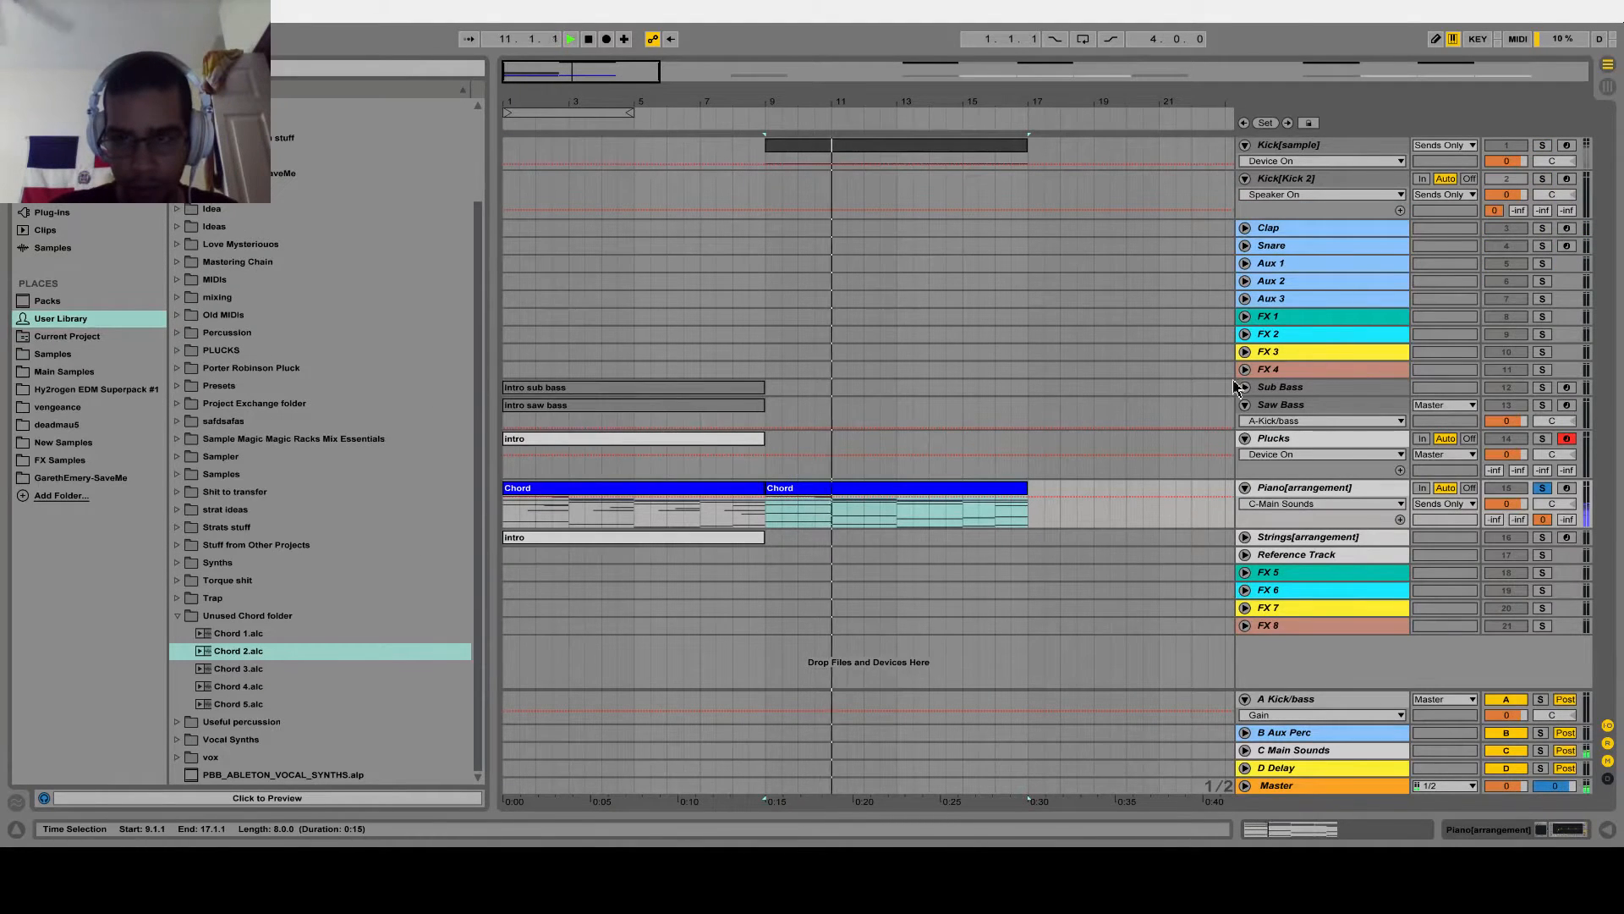
Copy the piano's bar 9 Chord clip to bar 9 of the Plucks track, solo Plucks and play it
left_click(886, 489)
left_click(782, 453)
key("ctrl+v")
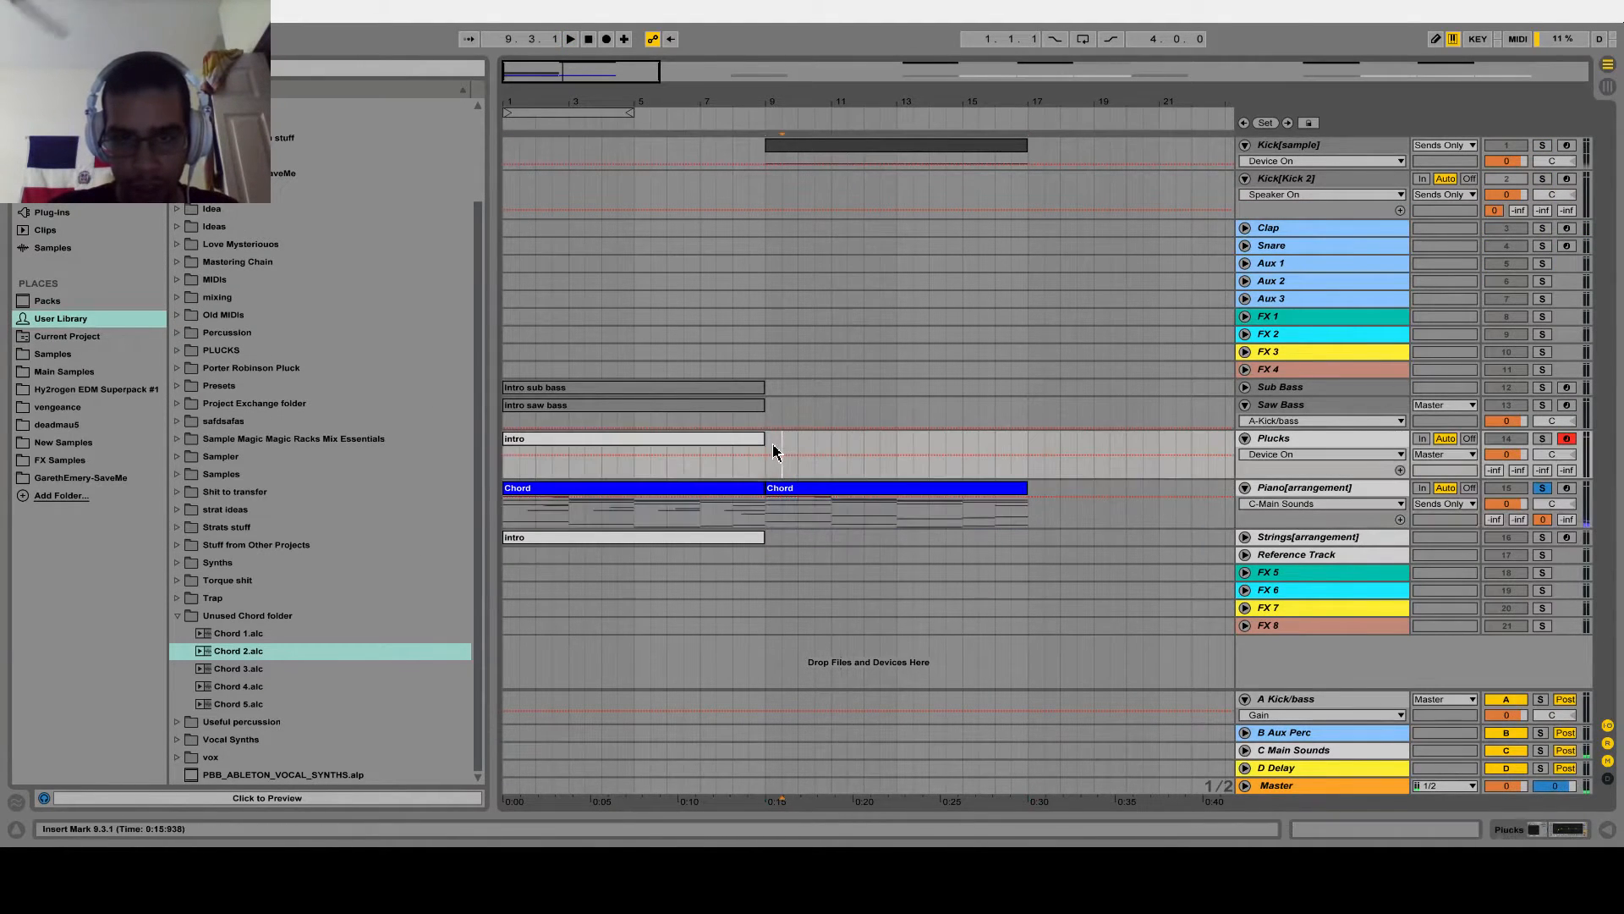
key("space")
left_click(1542, 438)
key("space")
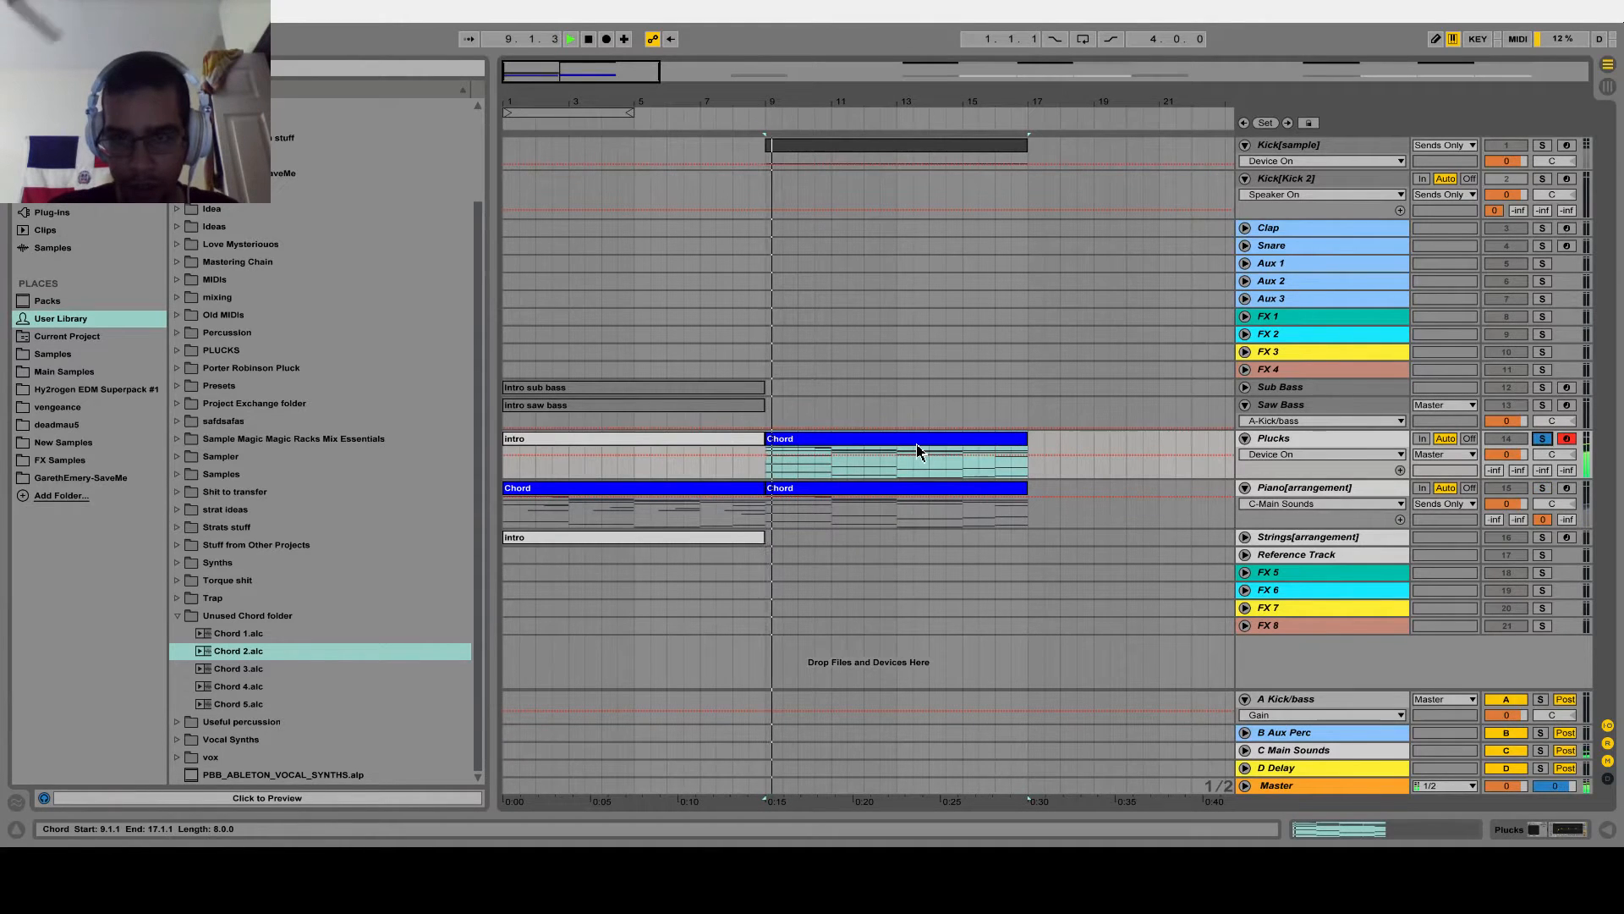
key("space")
Shorten all notes of the Plucks Chord clip to one beat and duplicate them on the following beats
double_click(916, 441)
scroll(480, 440, "up", 3)
key("ctrl+a")
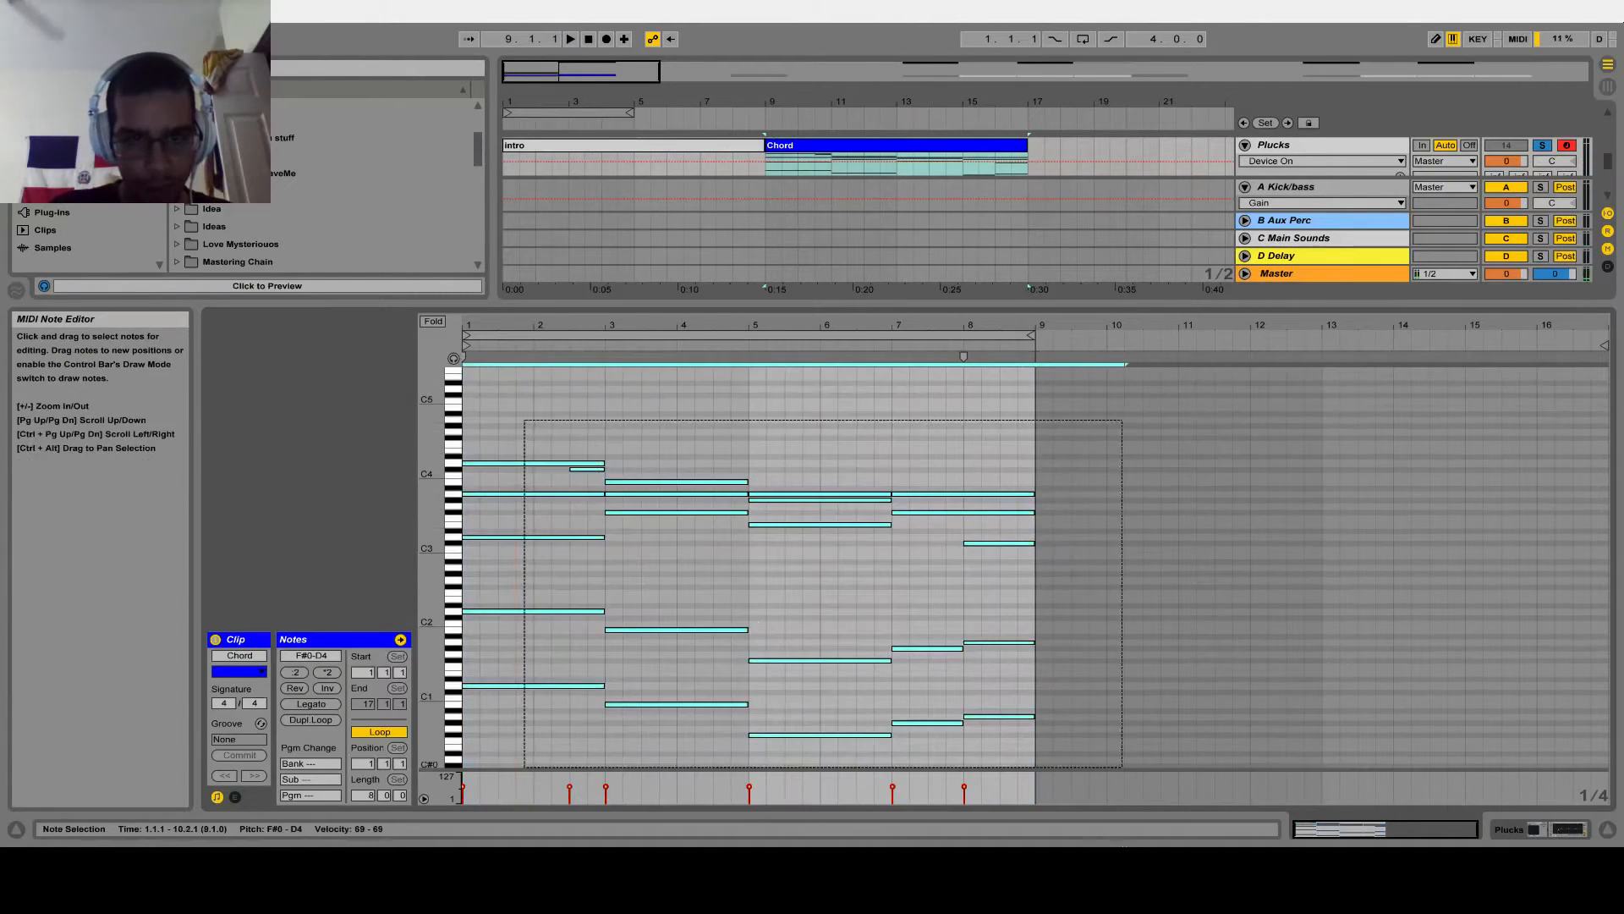
left_click_drag(606, 691, 498, 699)
key("ctrl+d")
key("ctrl+d")
key("ctrl+d")
key("ctrl+d")
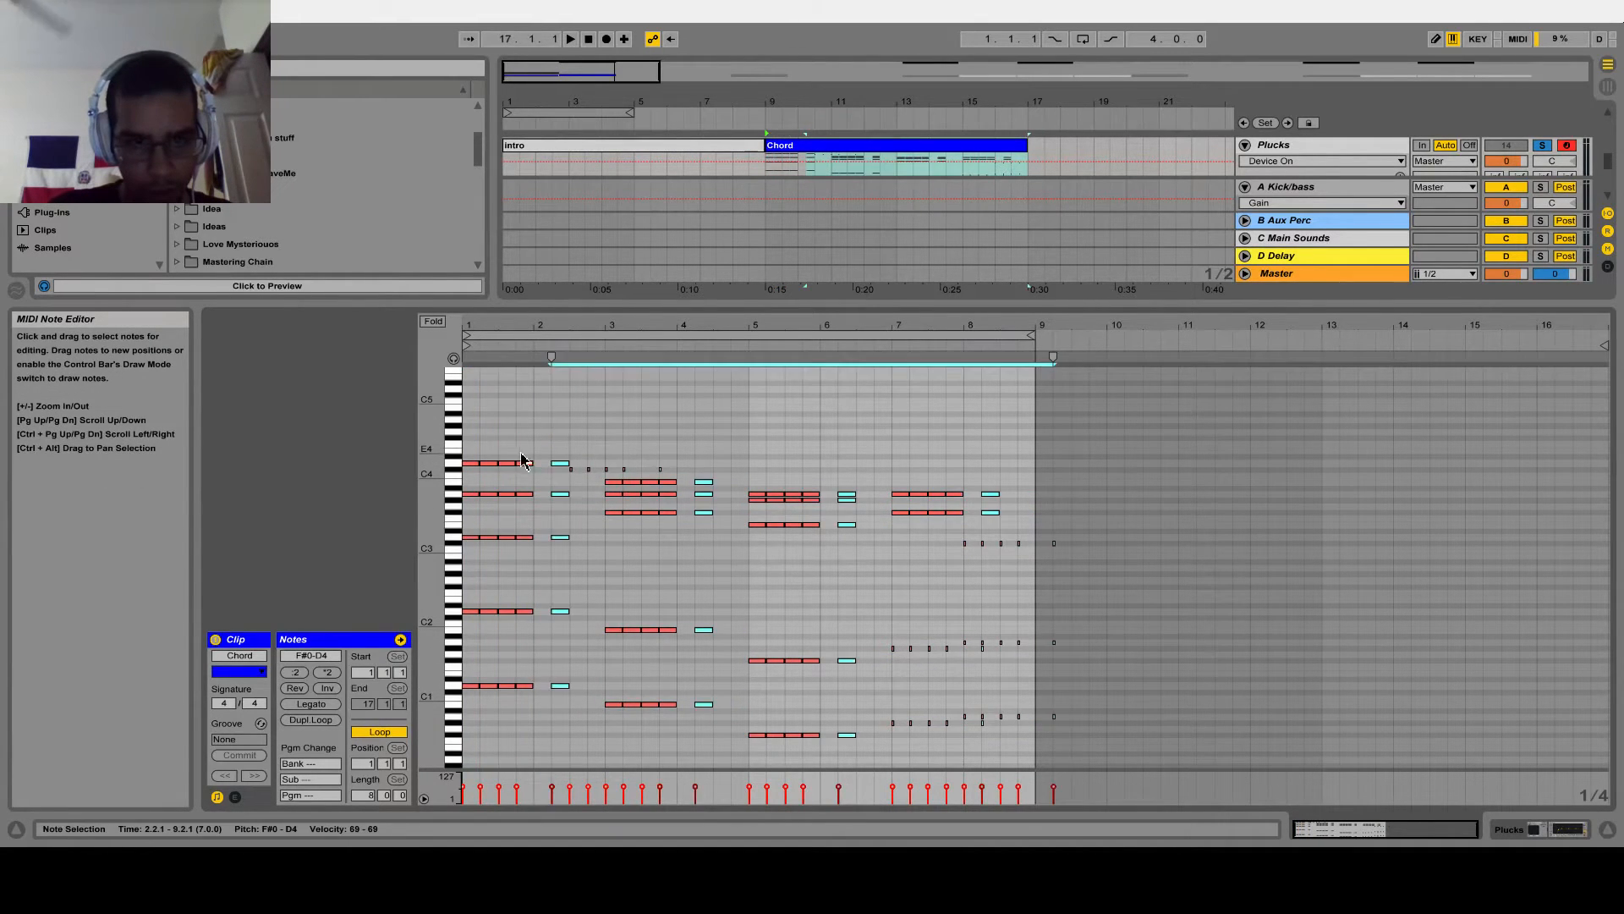
Delete the surplus short C#4 notes above the first two chords of the Plucks clip
left_click(540, 446)
left_click_drag(569, 462, 675, 468)
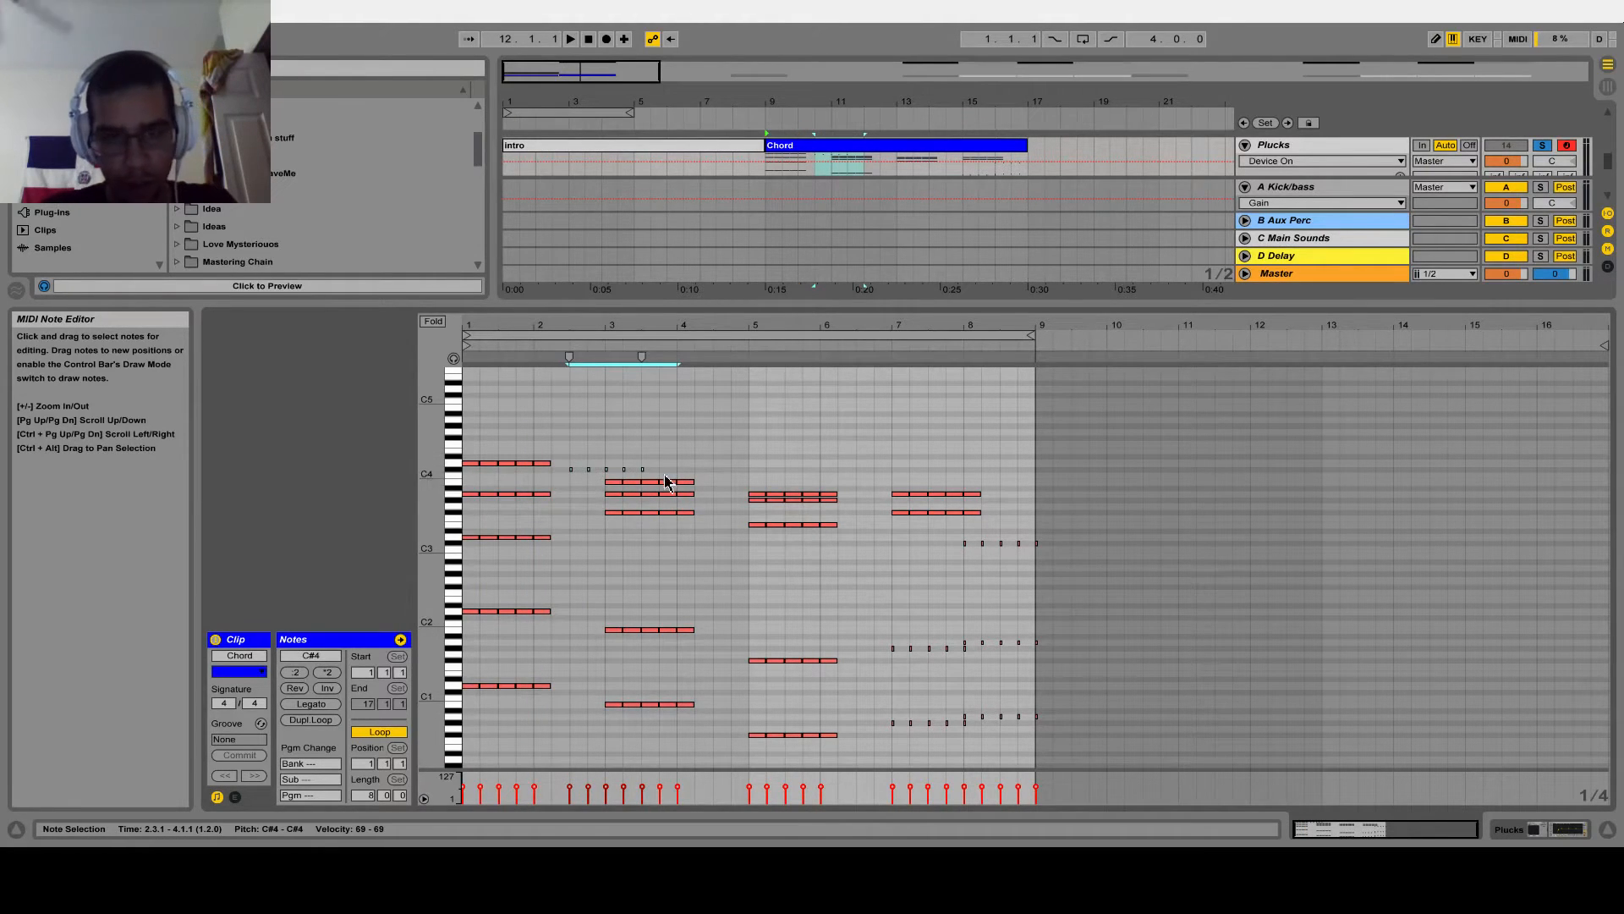
left_click_drag(577, 448, 655, 475)
key("Delete")
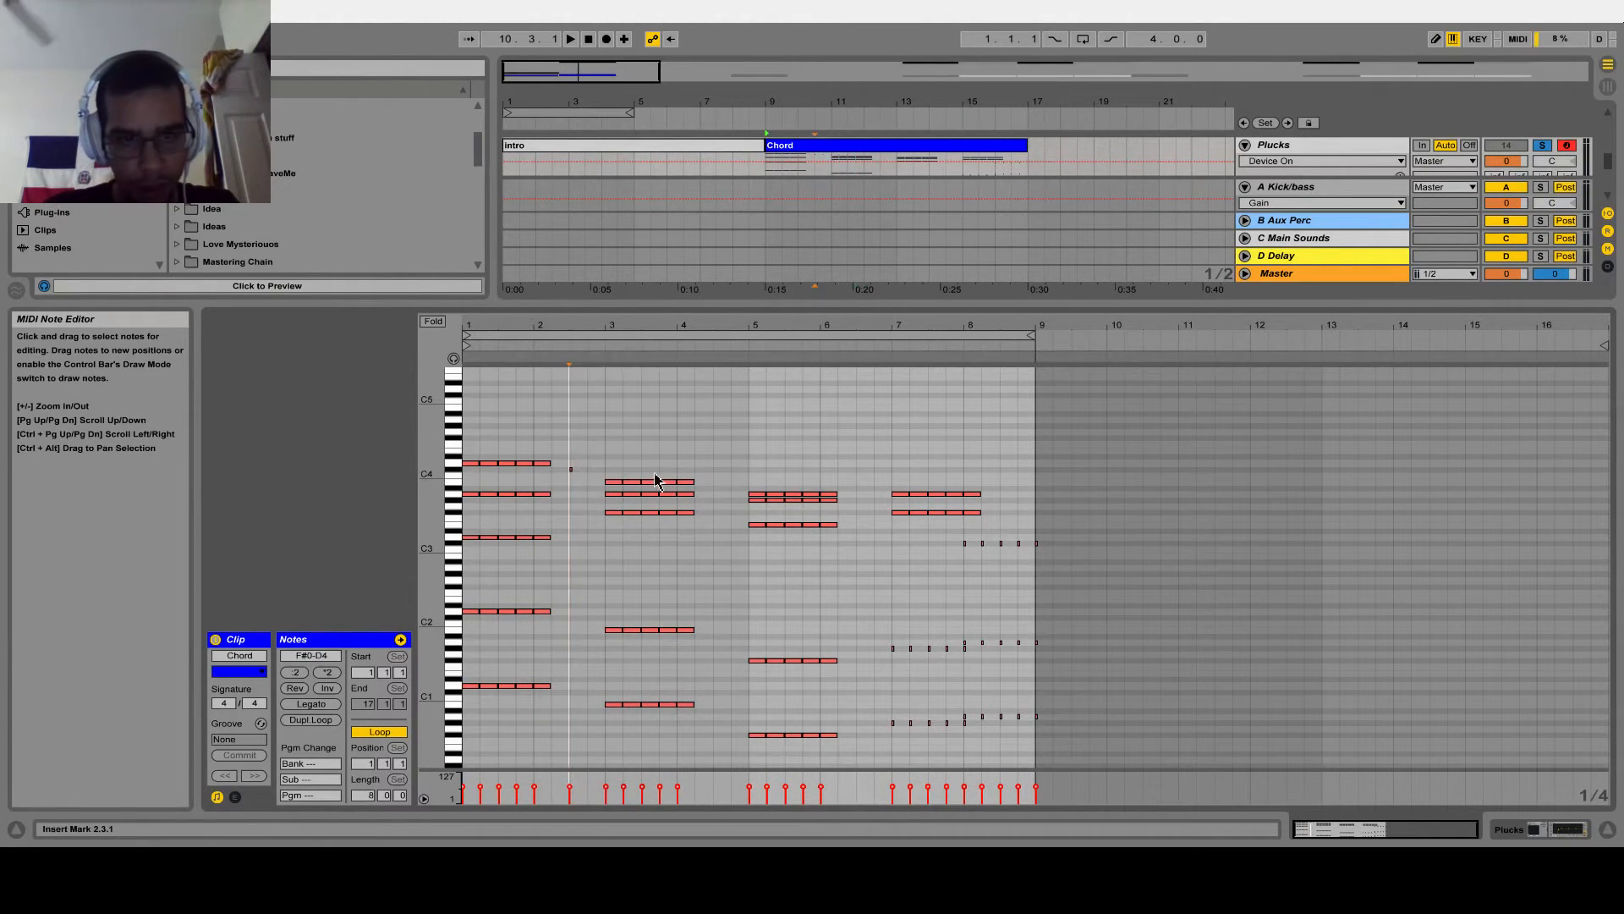
Fill the first pluck chord with one-beat repeats up to bar 3, using C#4 on top for the last two beats
double_click(572, 463)
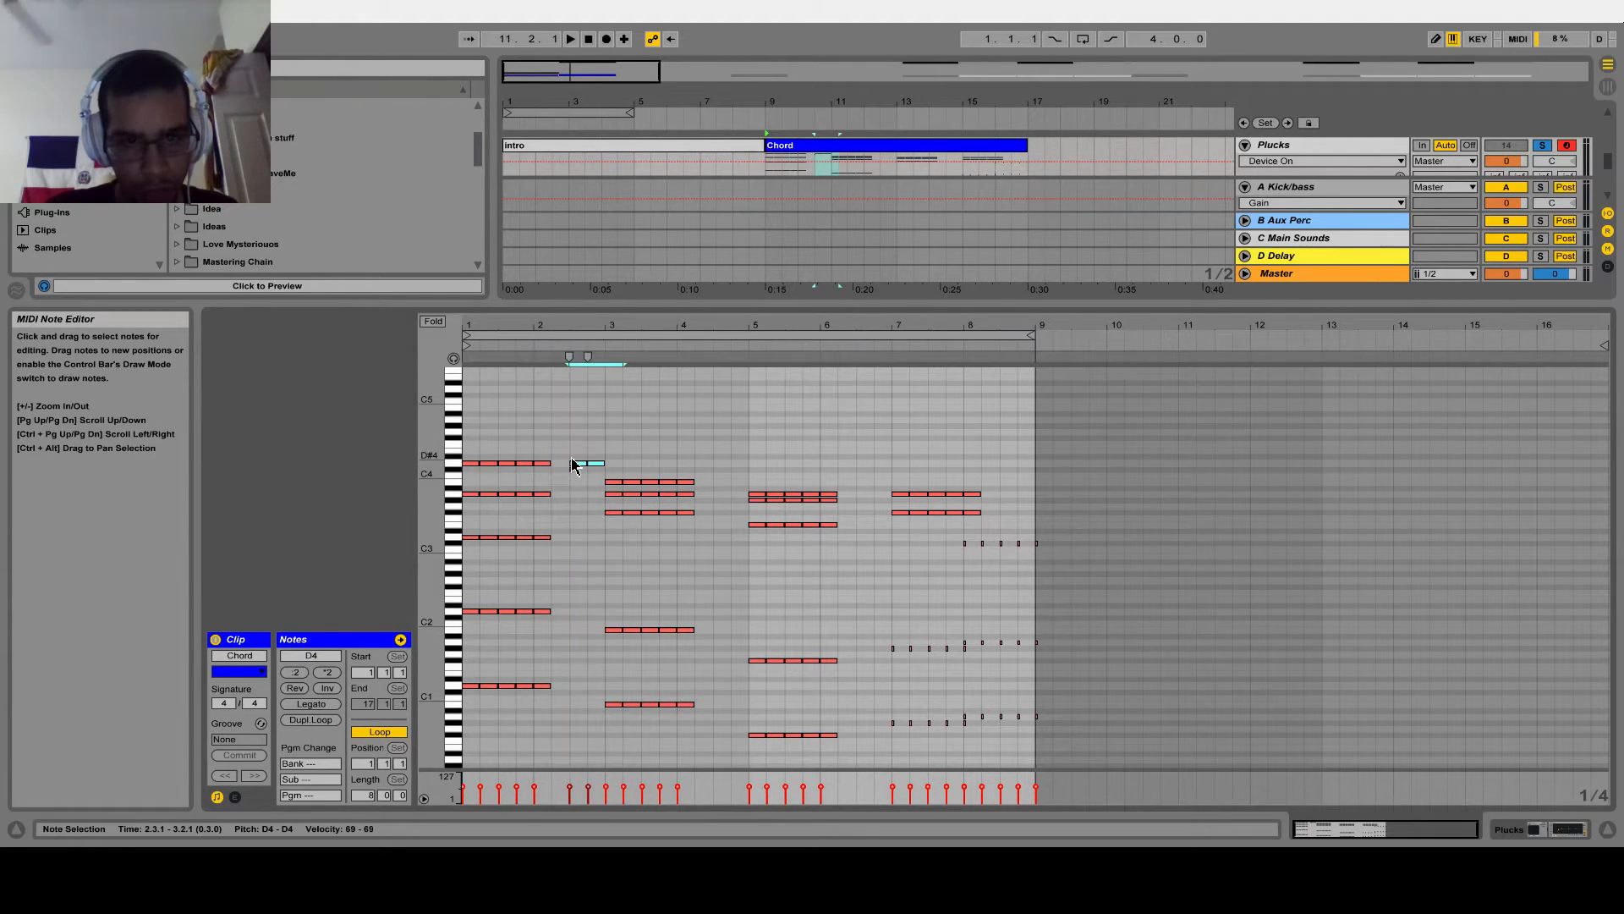
left_click_drag(523, 491, 590, 816)
key("ctrl+d")
left_click_drag(539, 480, 546, 681)
key("ctrl+d")
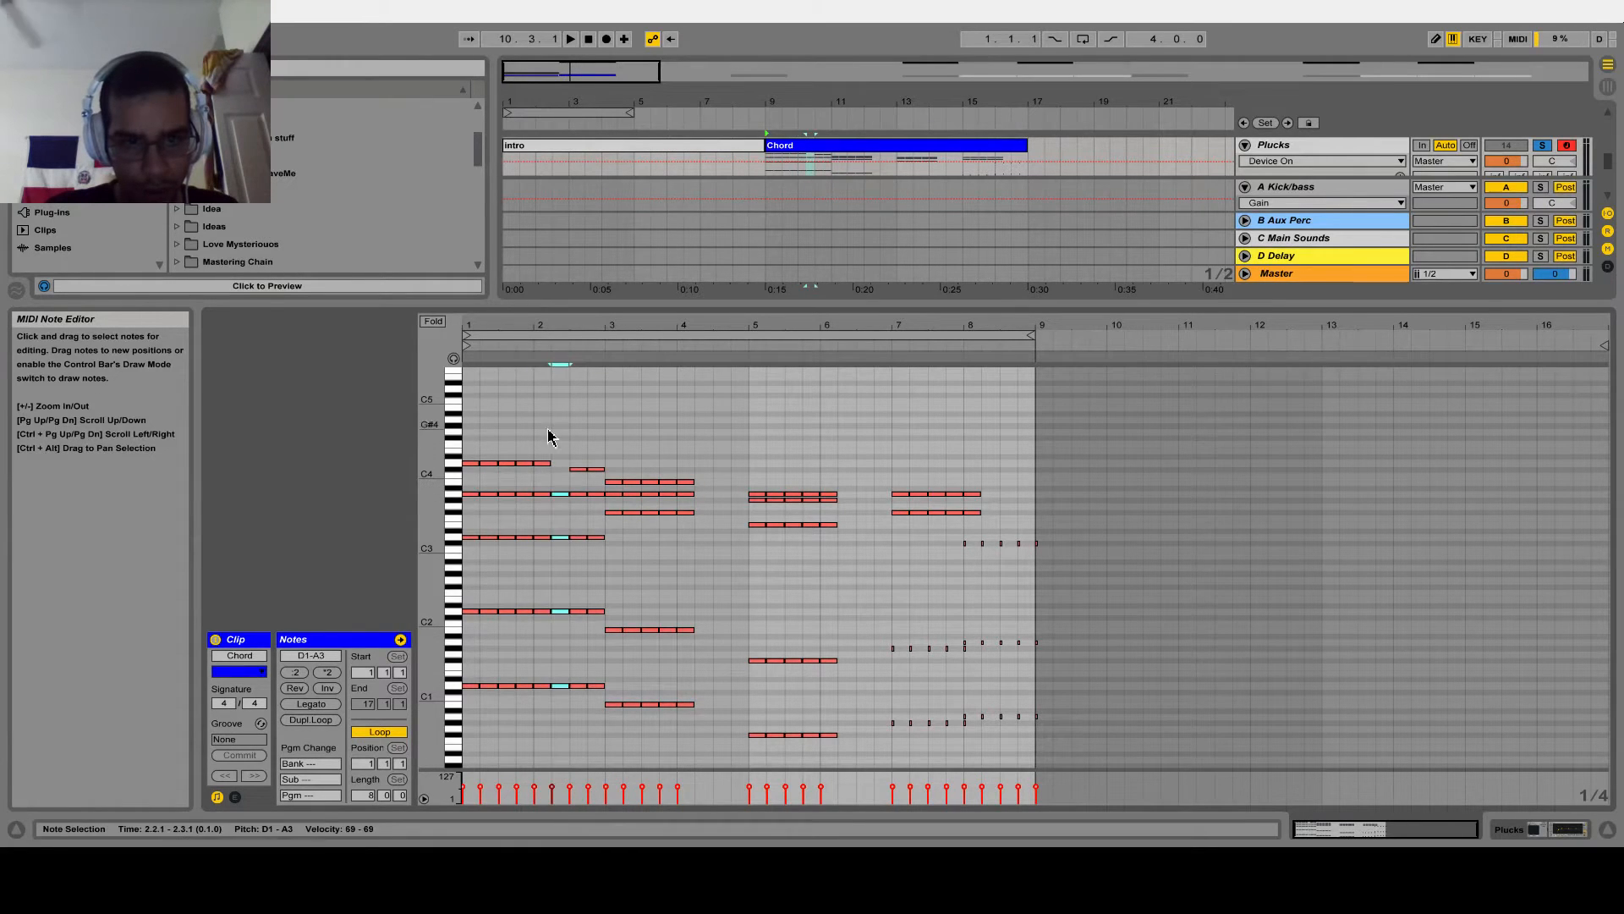
Repeat the second and third pluck chords on every beat, filling them up to bars 5 and 7
left_click_drag(663, 458, 691, 746)
key("ctrl+d")
left_click_drag(725, 461, 729, 744)
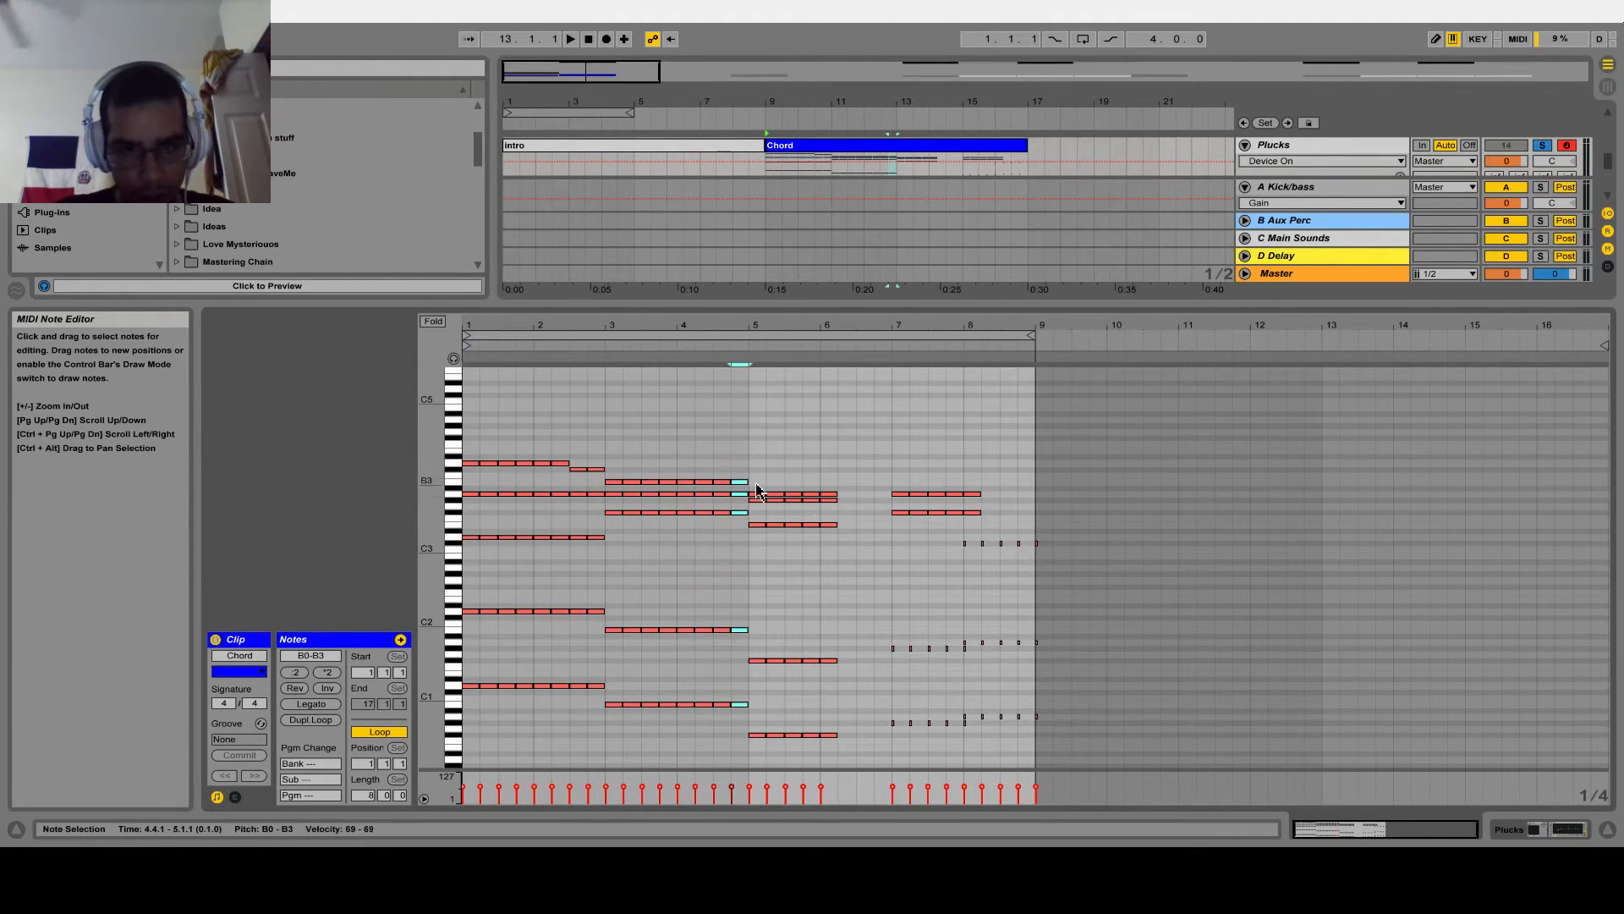
left_click_drag(810, 484, 851, 774)
key("ctrl+d")
Copy the third chord's two low note rows to bar 7 and raise them two semitones to G#0 and G#1
scroll(943, 571, "down", 2)
left_click_drag(983, 335, 971, 409)
left_click_drag(981, 325, 1111, 575)
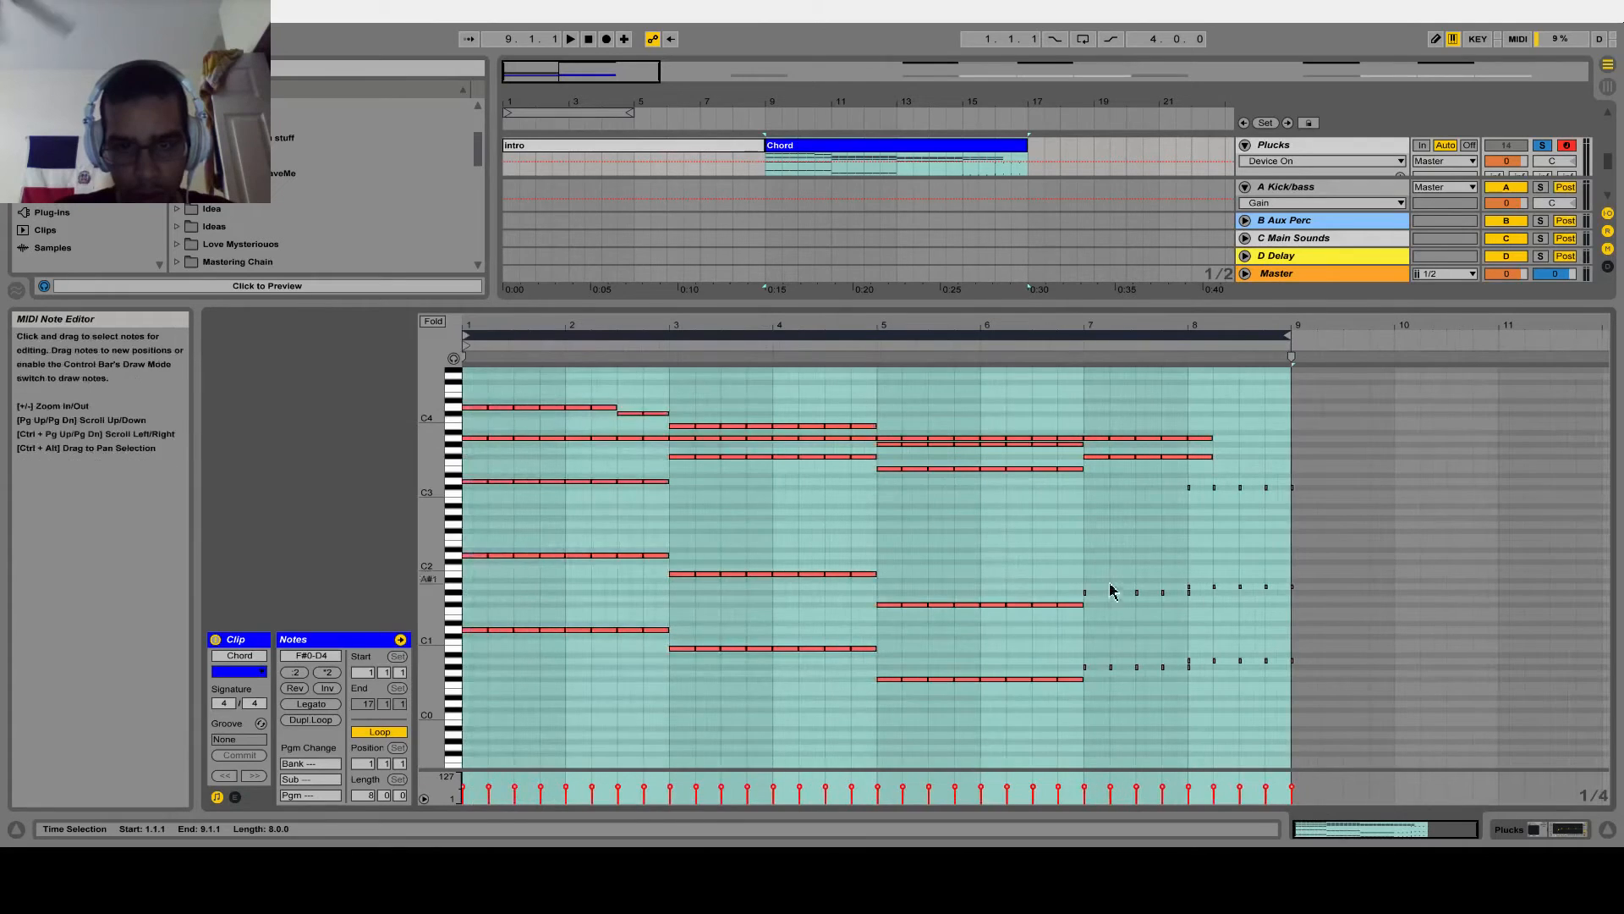
left_click_drag(895, 586, 1090, 724)
left_click(1072, 555)
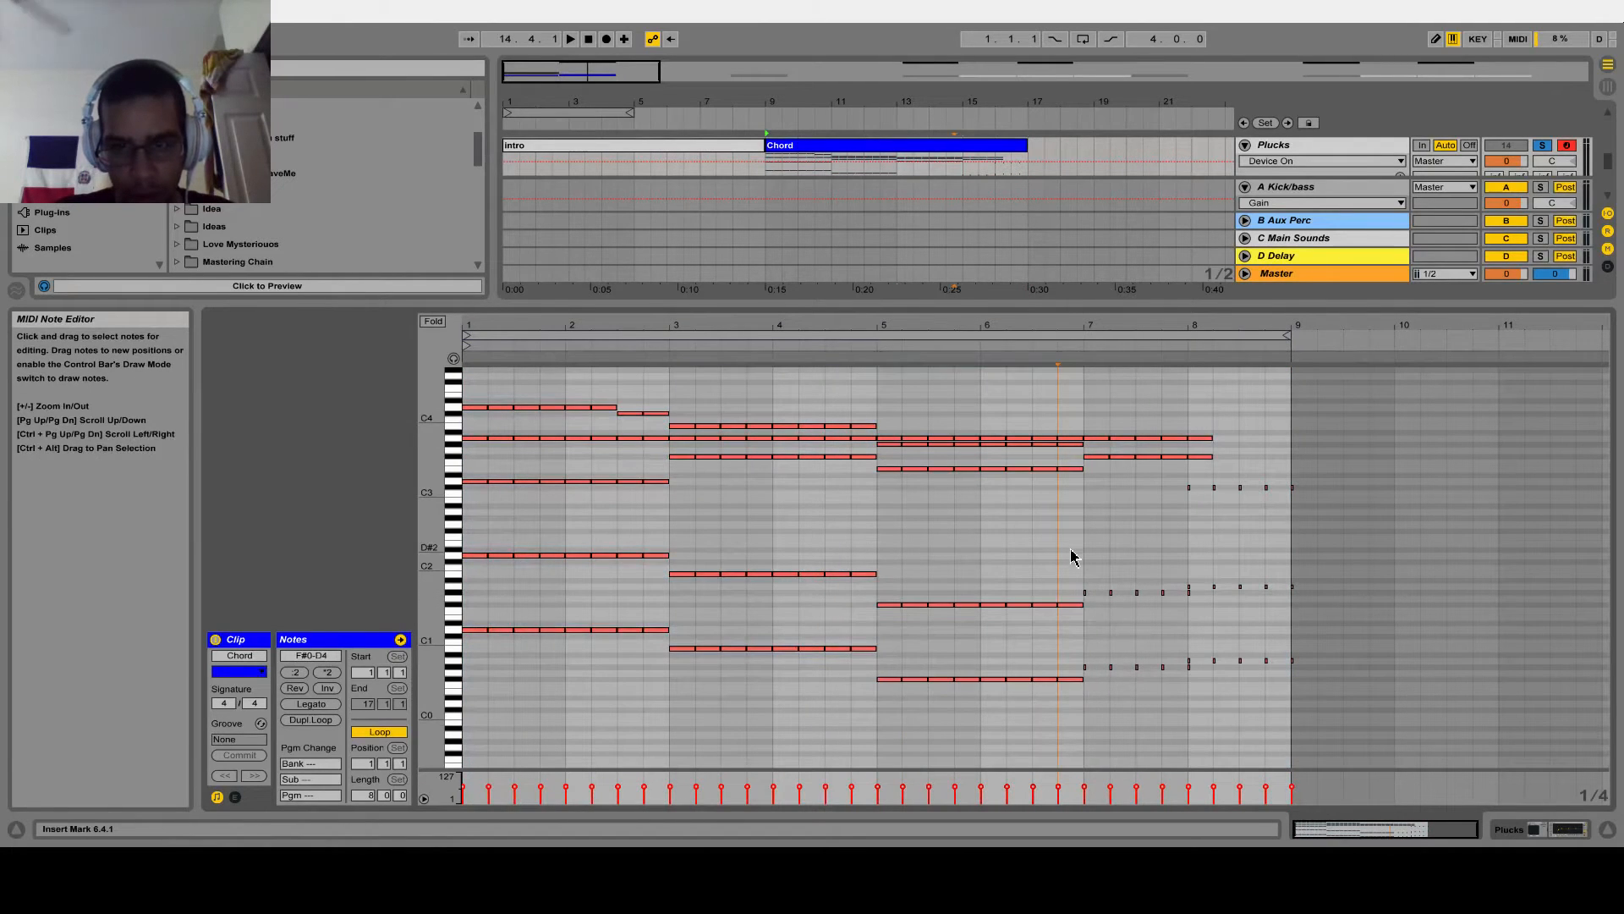
key("ctrl+v")
key("Up")
key("Up")
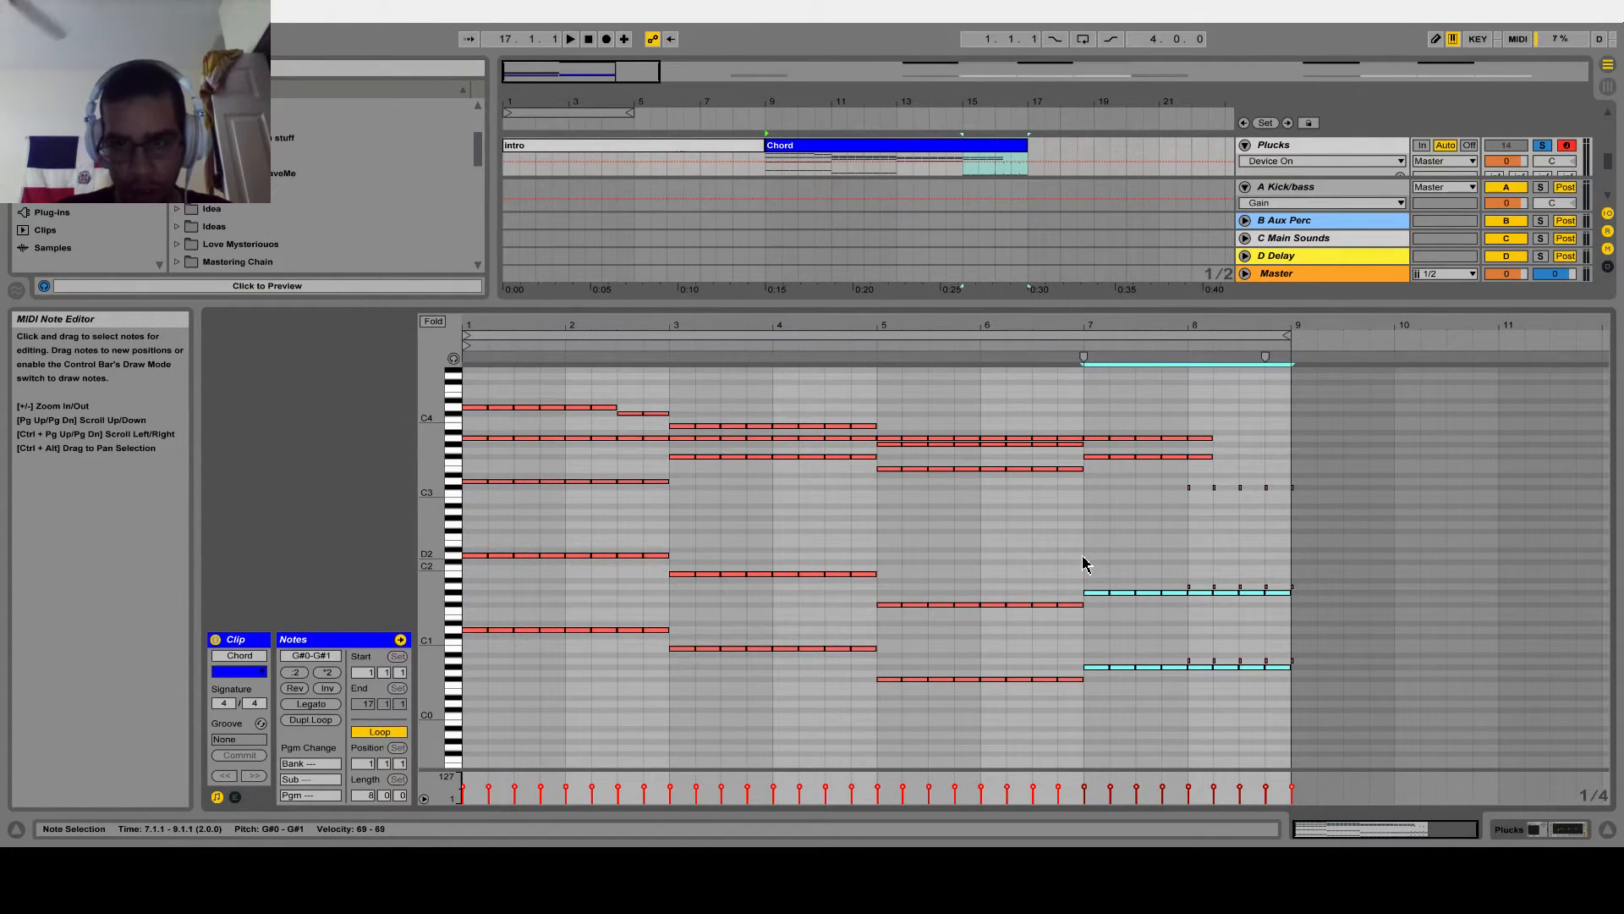
Raise the low notes in bar 8 to A0 and A1 and delete the leftover tiny notes there
left_click_drag(1344, 698, 1226, 647)
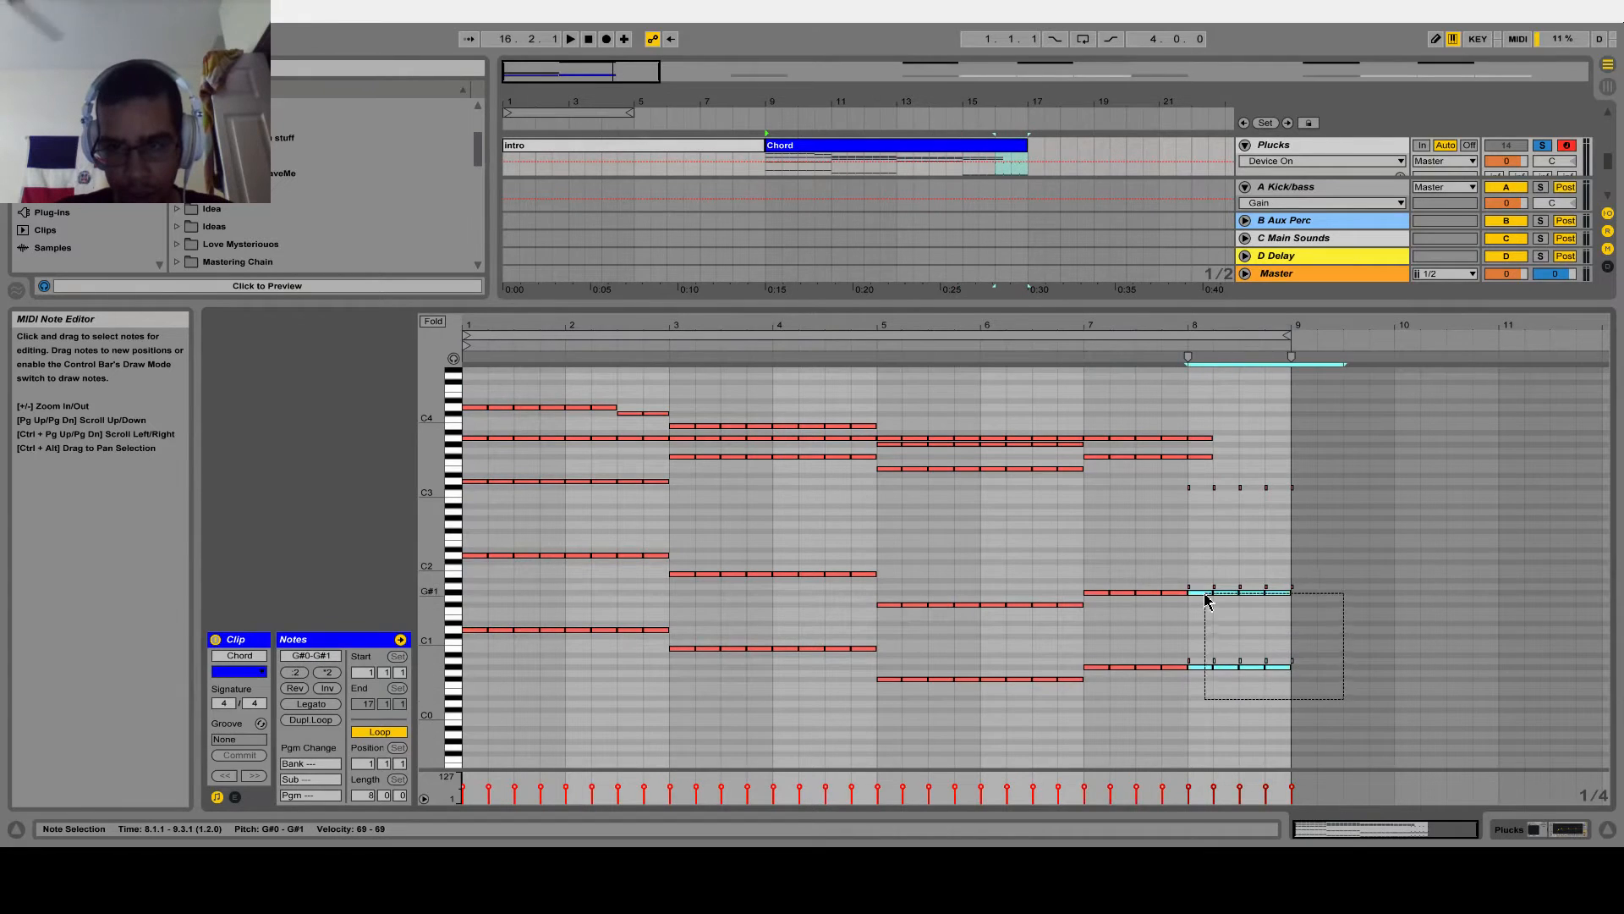
key("Up")
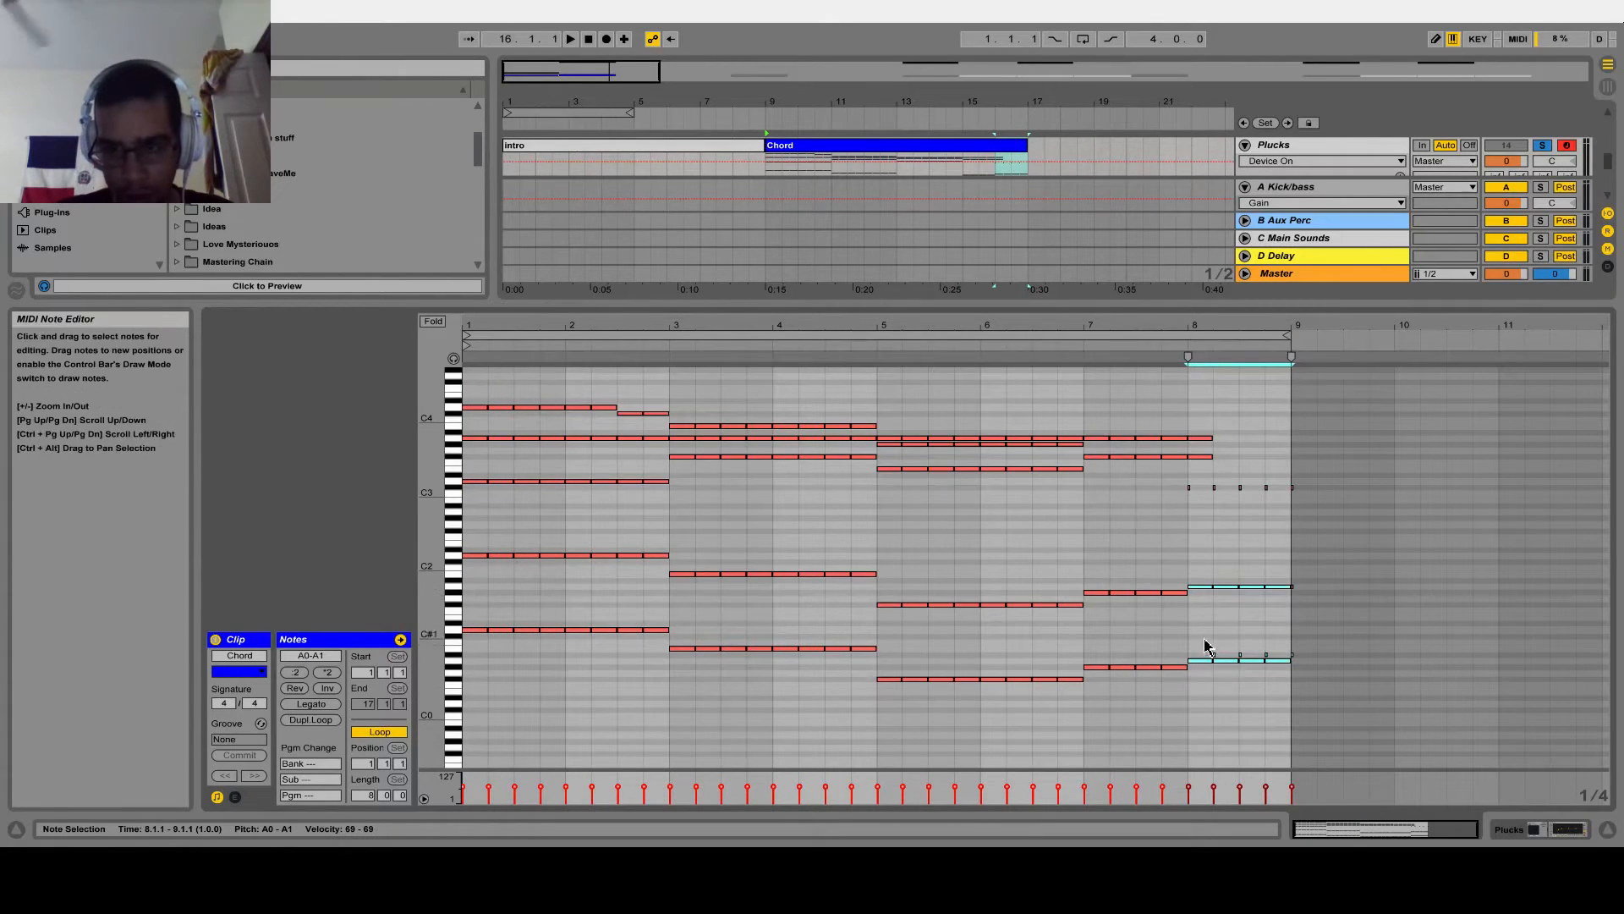
left_click_drag(430, 563, 478, 592)
scroll(1309, 664, "down", 6)
left_click_drag(1182, 607, 1318, 645)
key("Delete")
scroll(1305, 660, "up", 1)
Play the Plucks clip and repeat the A3 and F#3 notes on every beat to the end of bar 8
key("space")
scroll(1238, 609, "up", 2)
scroll(1244, 485, "up", 1)
left_click_drag(1192, 457, 1230, 603)
key("ctrl+d")
left_click_drag(1207, 481, 1266, 598)
key("ctrl+d")
Add four one-beat notes across bar 8 and lower them to C#3
scroll(1240, 598, "down", 2)
left_click_drag(1191, 510, 1328, 586)
key("Down")
key("Down")
key("Down")
key("Down")
key("Down")
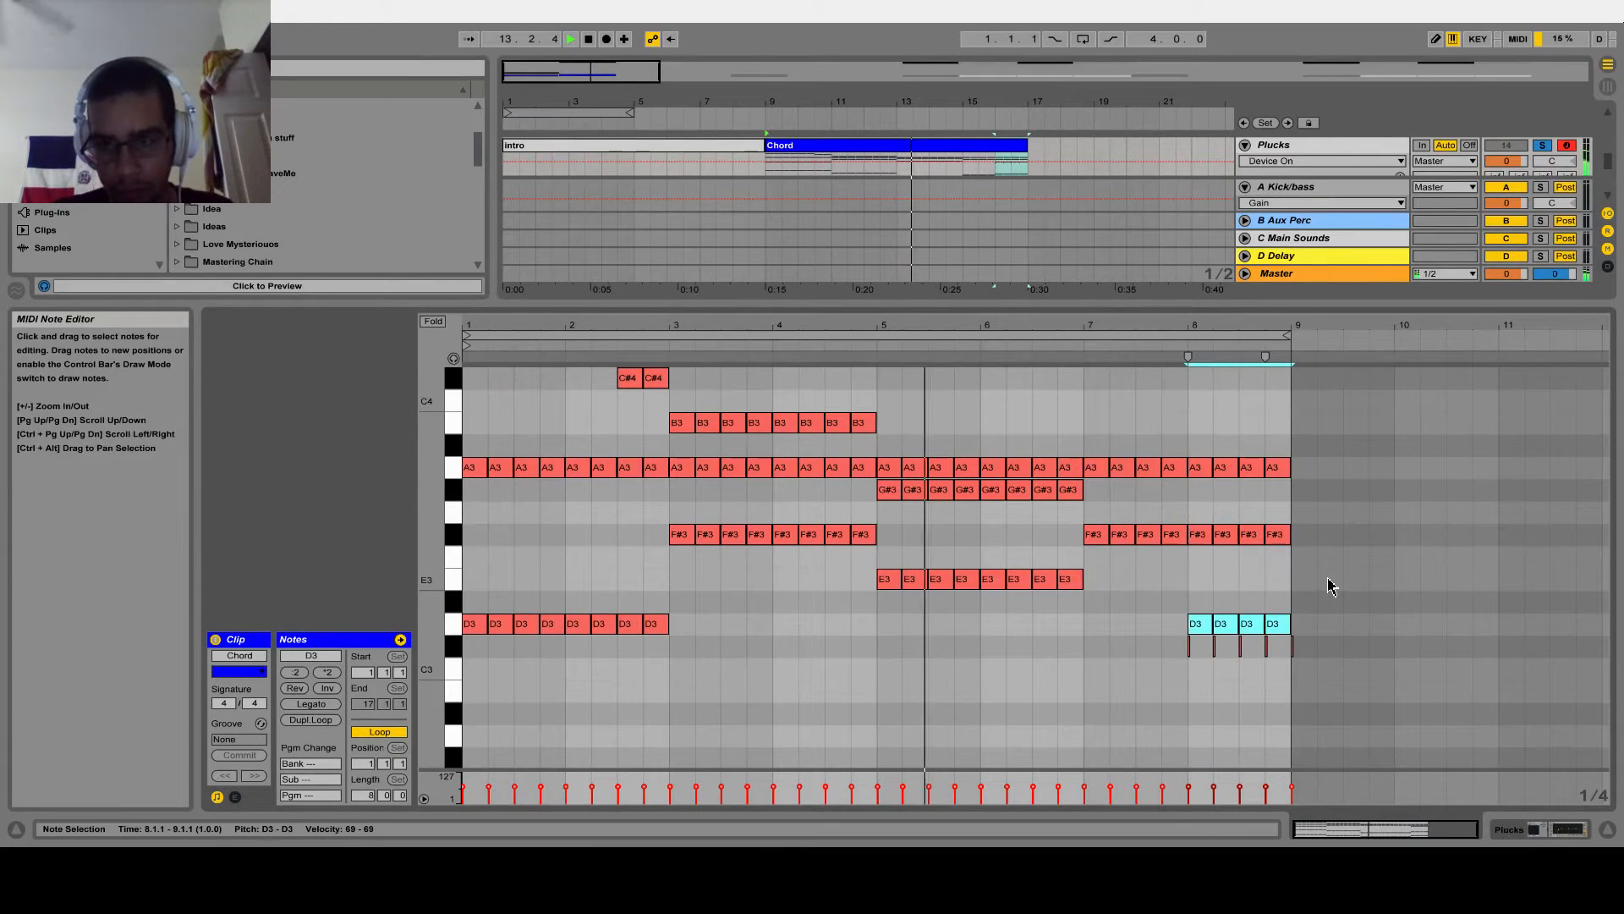
Halve all pluck notes to eighth notes and paste a copy of them half a beat after the start, at 1.1.3
left_click_drag(433, 521, 547, 449)
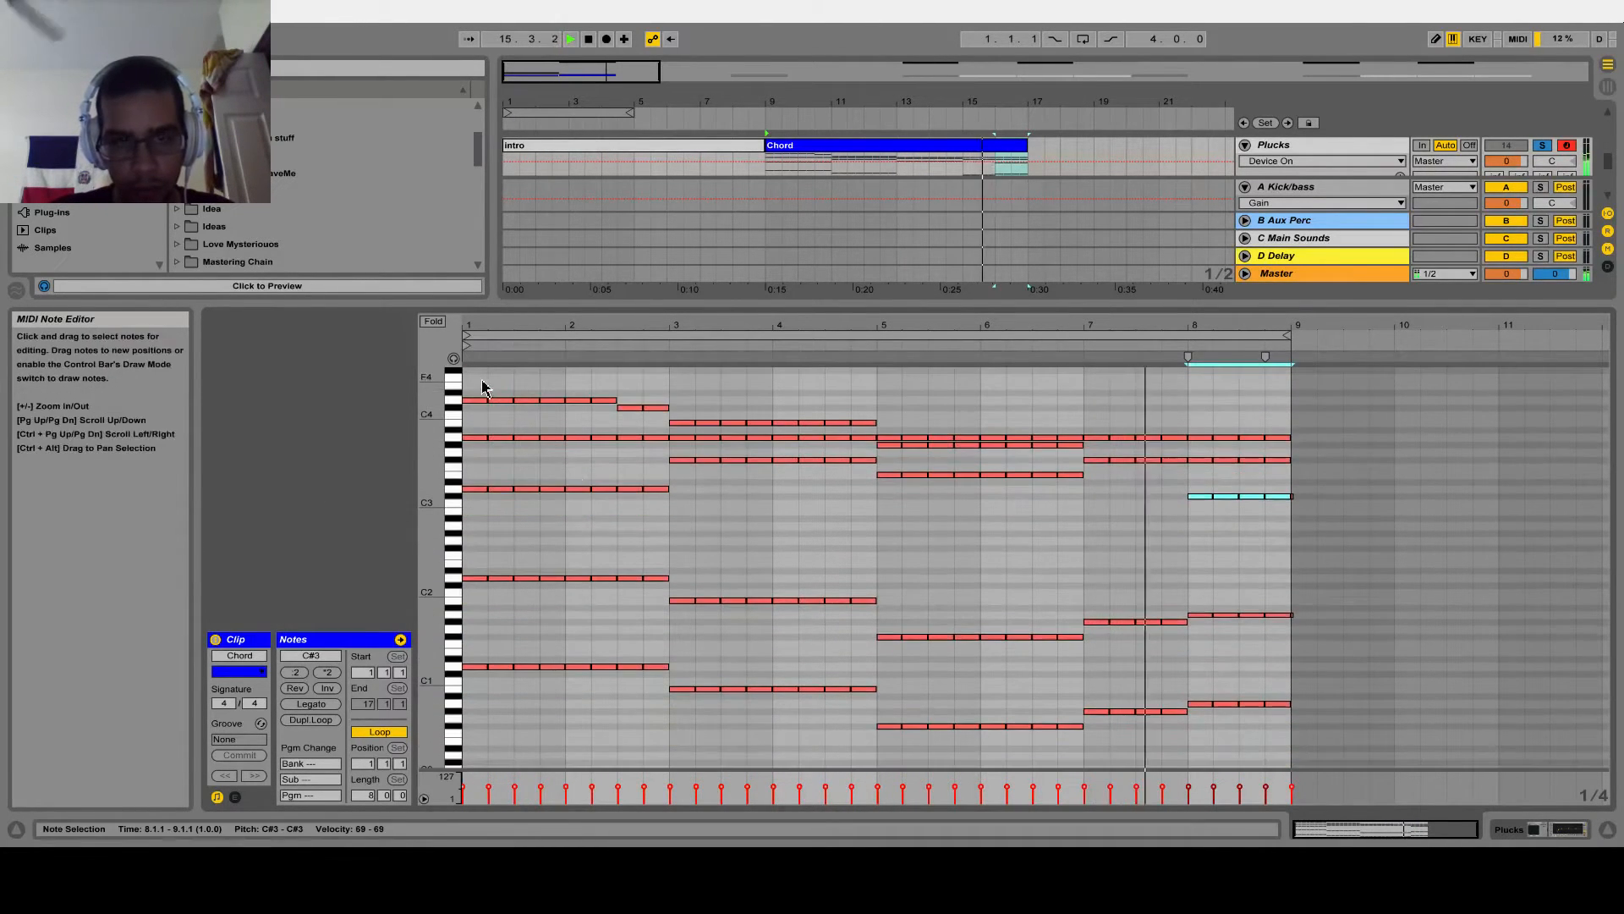
left_click_drag(474, 378, 1263, 813)
left_click_drag(1323, 729, 347, 319)
key("space")
left_click_drag(478, 334, 496, 403)
key("ctrl+c")
left_click(500, 396)
key("ctrl+v")
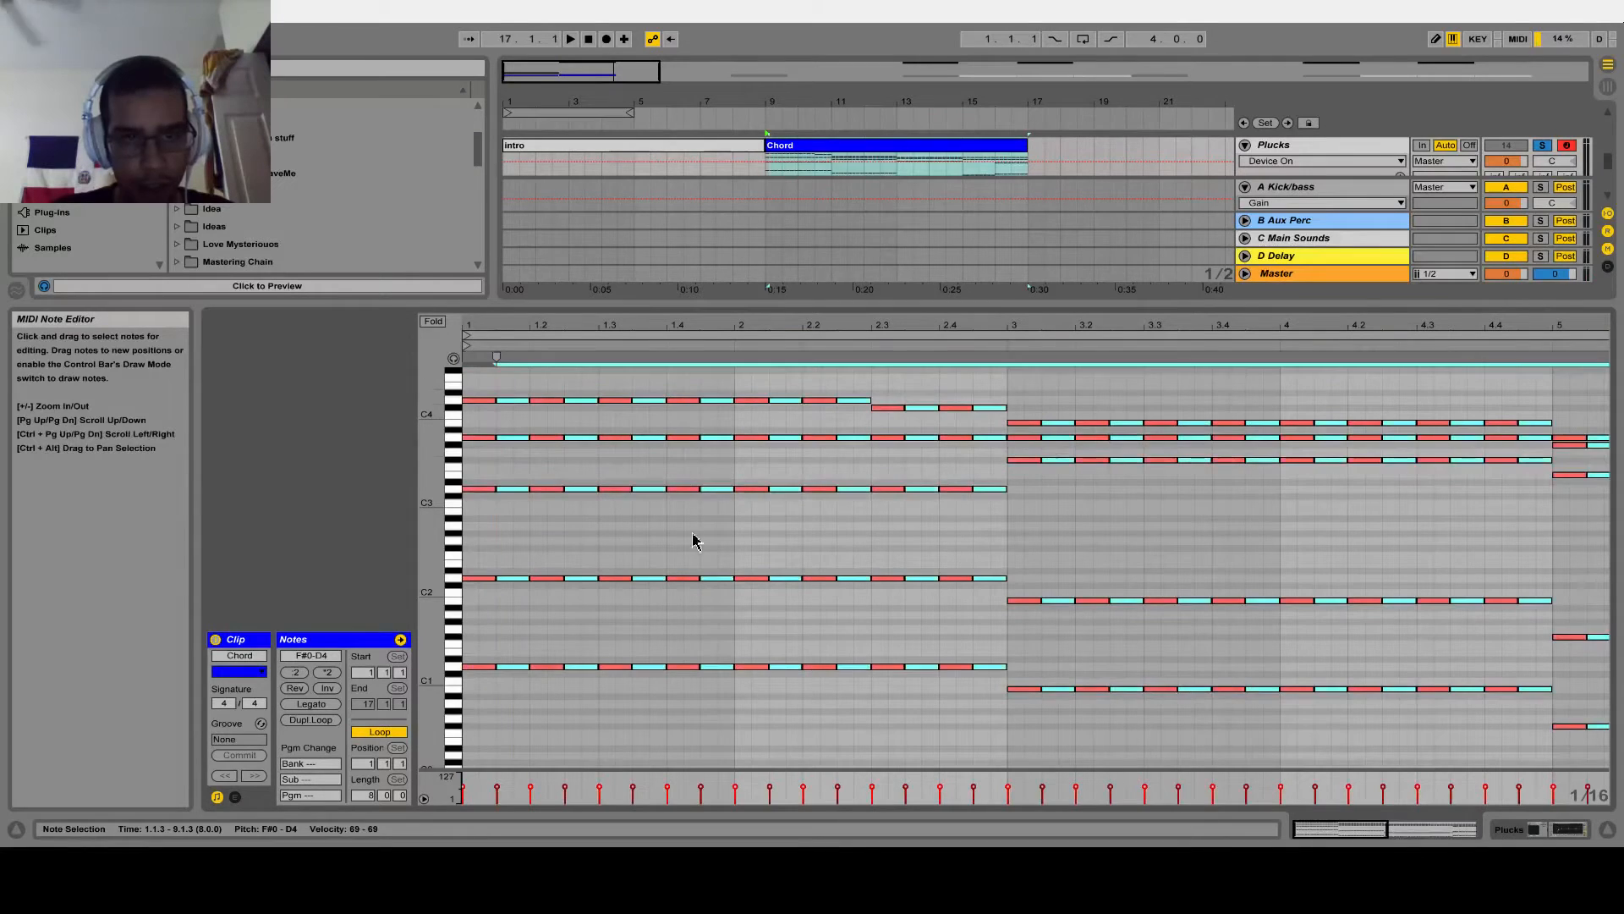
Add the Xfer LFOTool_x64 plug-in after EQ Eight on the Plucks track
left_click(1608, 829)
double_click(1274, 441)
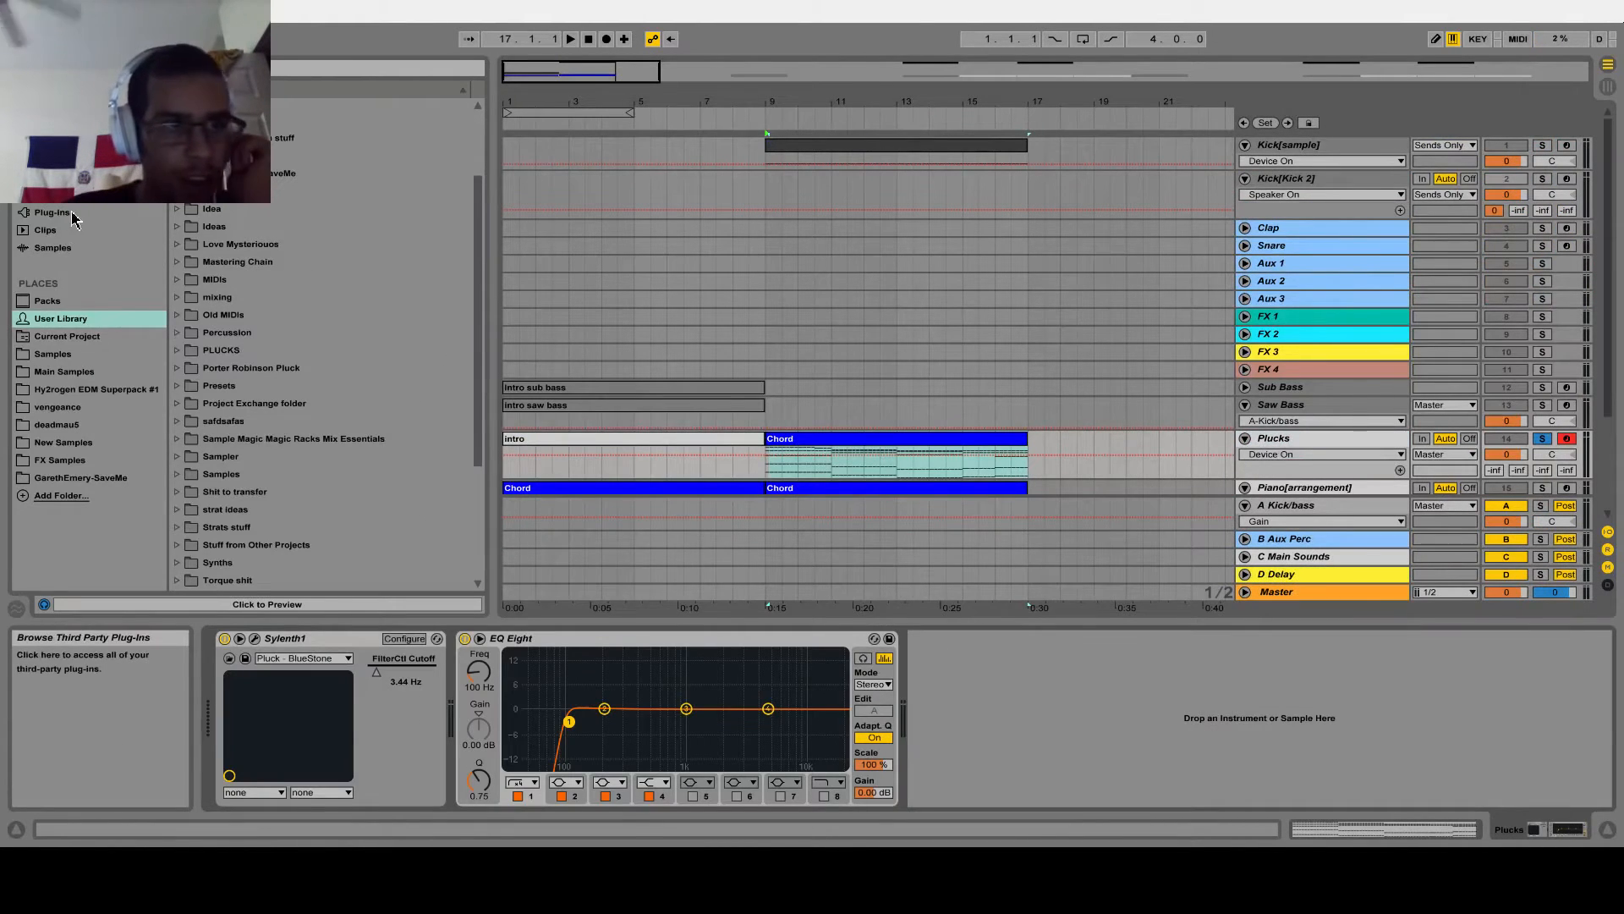
left_click(73, 216)
left_click(178, 300)
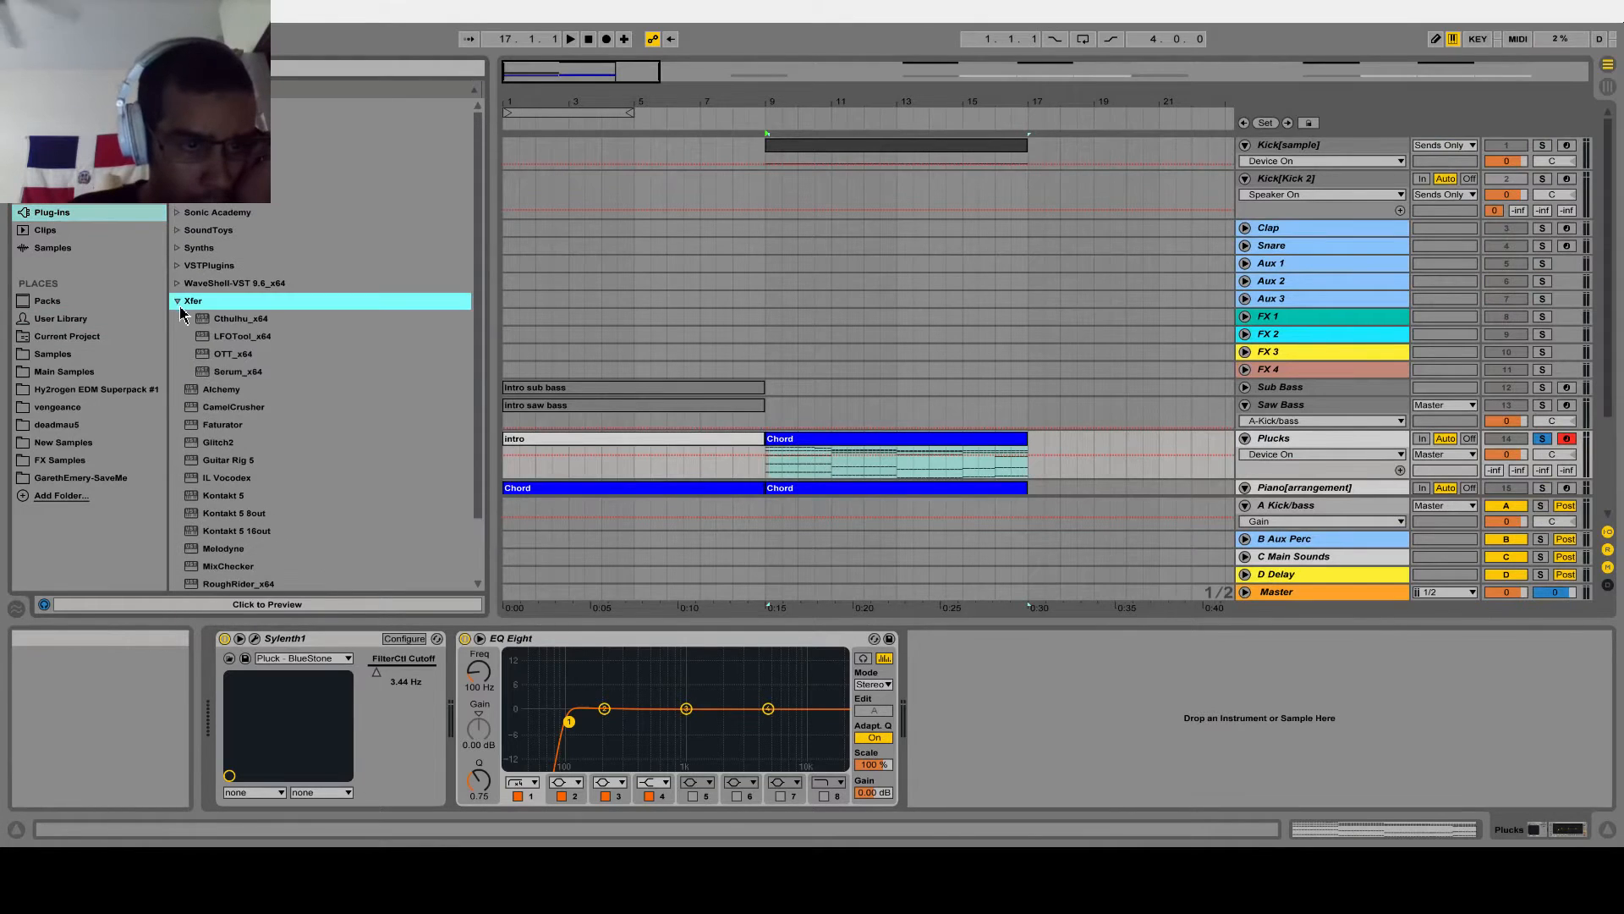
double_click(243, 336)
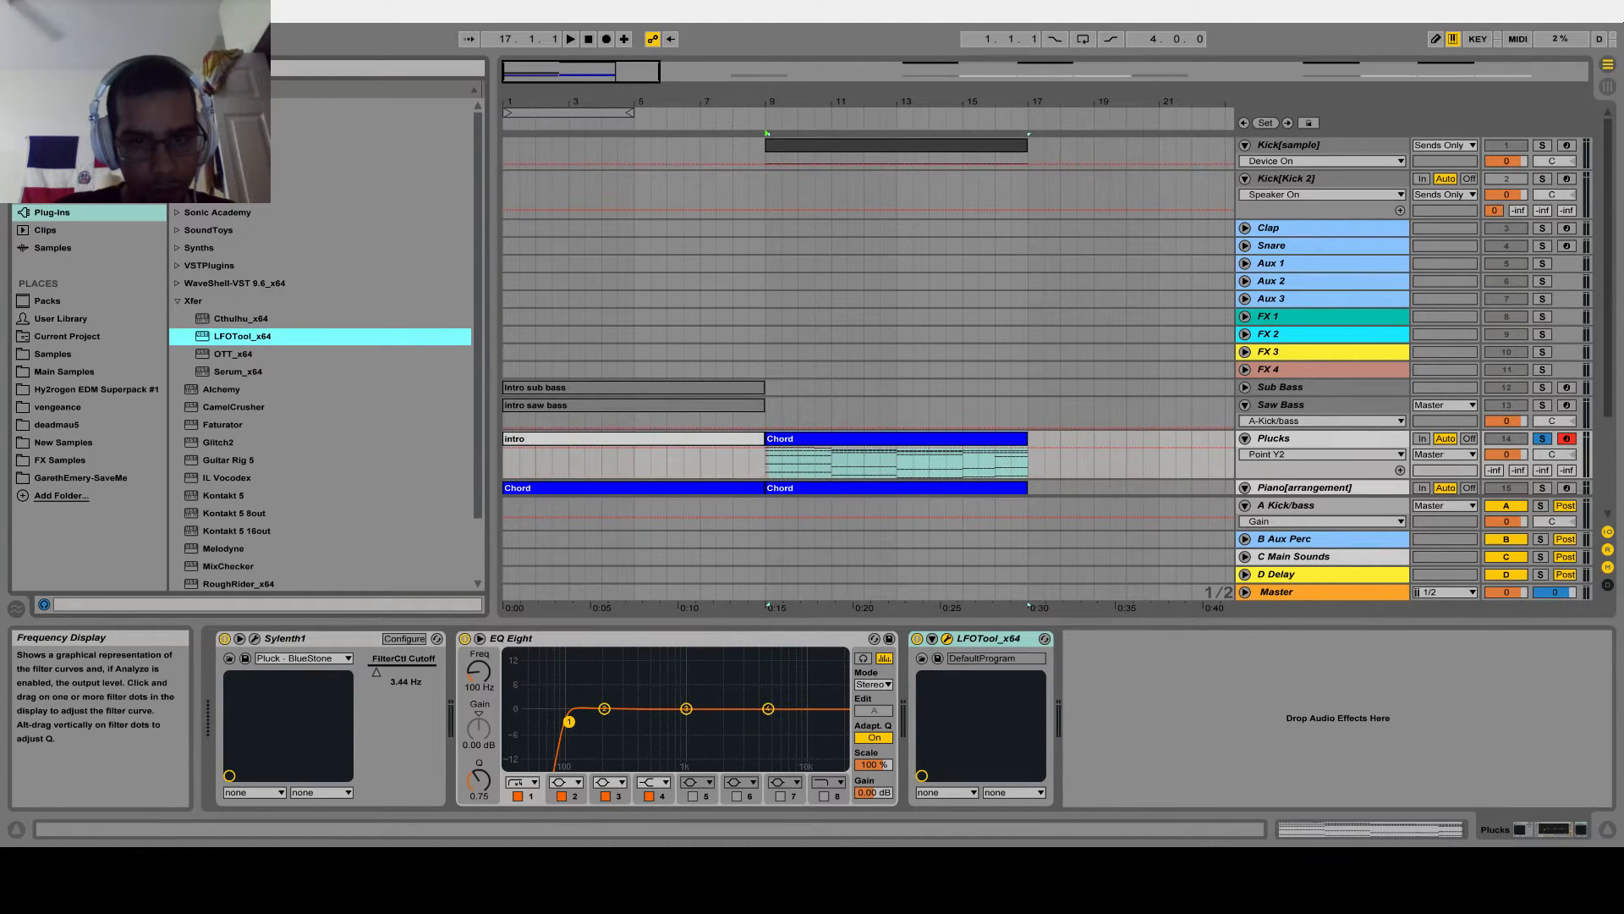
Play the Plucks part from bar 9 and select the lowest note row, F#0 to D1, in its Chord clip
key("space")
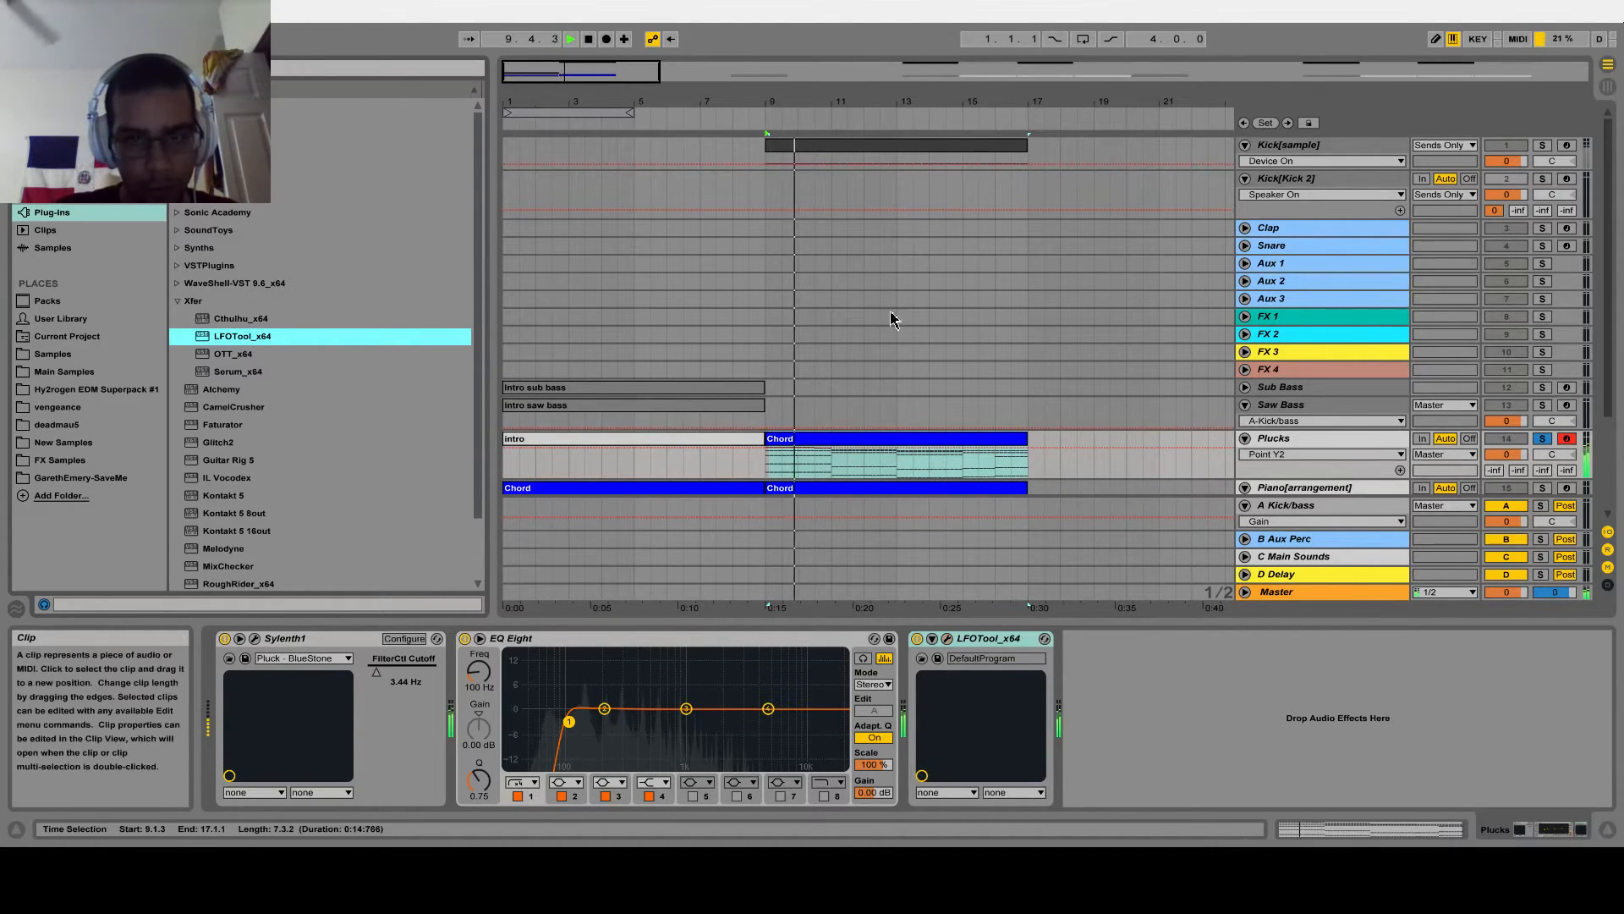
scroll(863, 355, "down", 2)
scroll(864, 355, "down", 3)
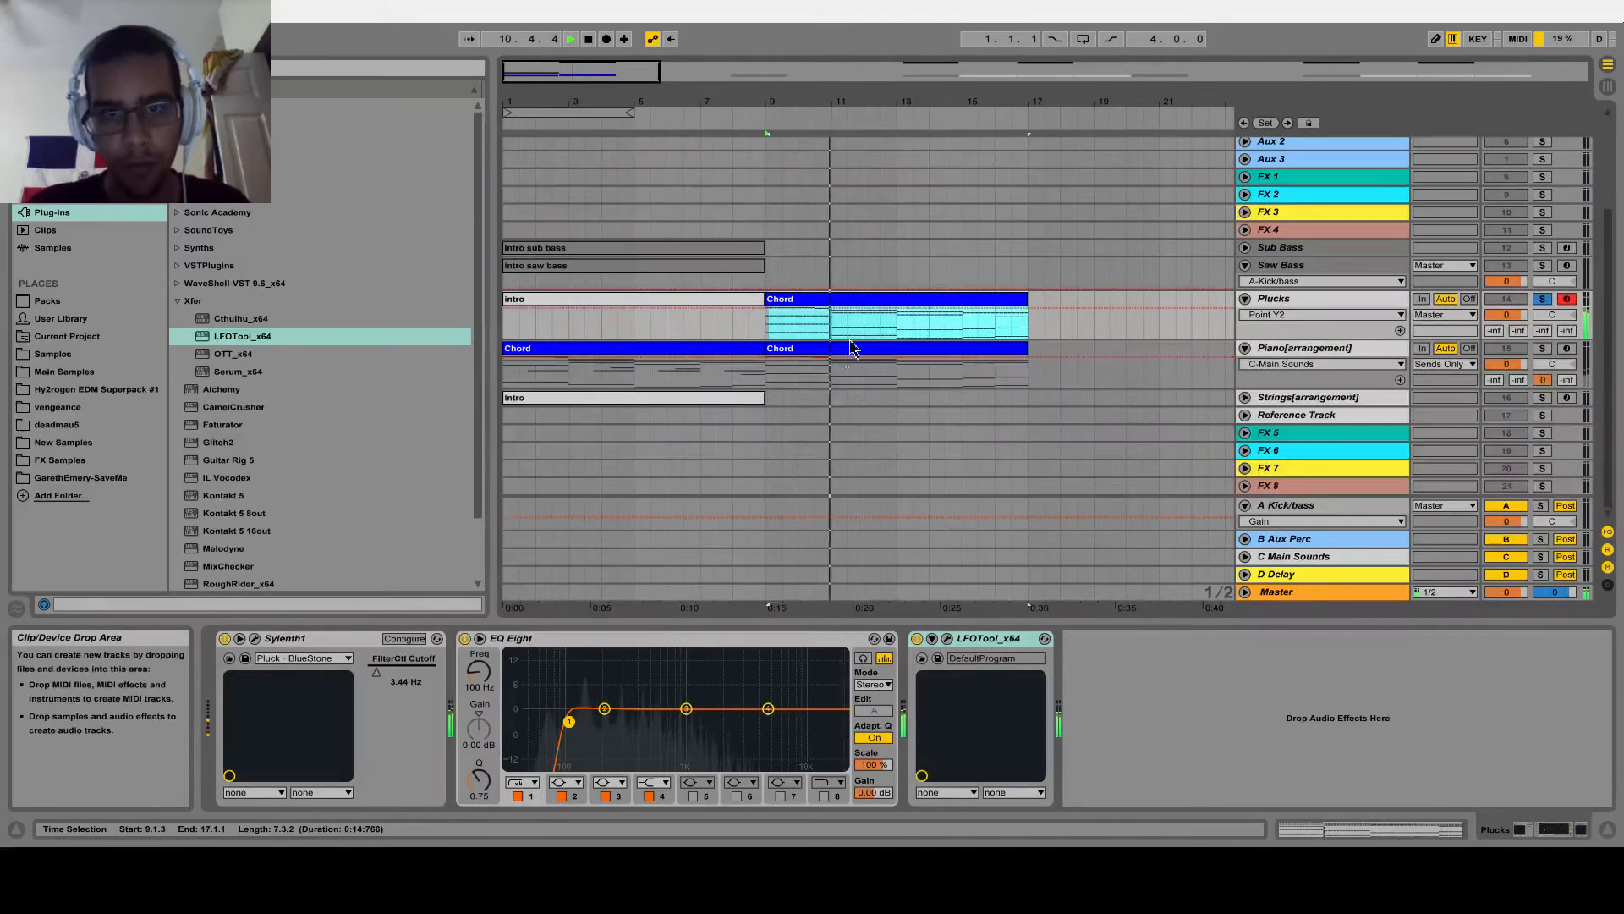
left_click(808, 298)
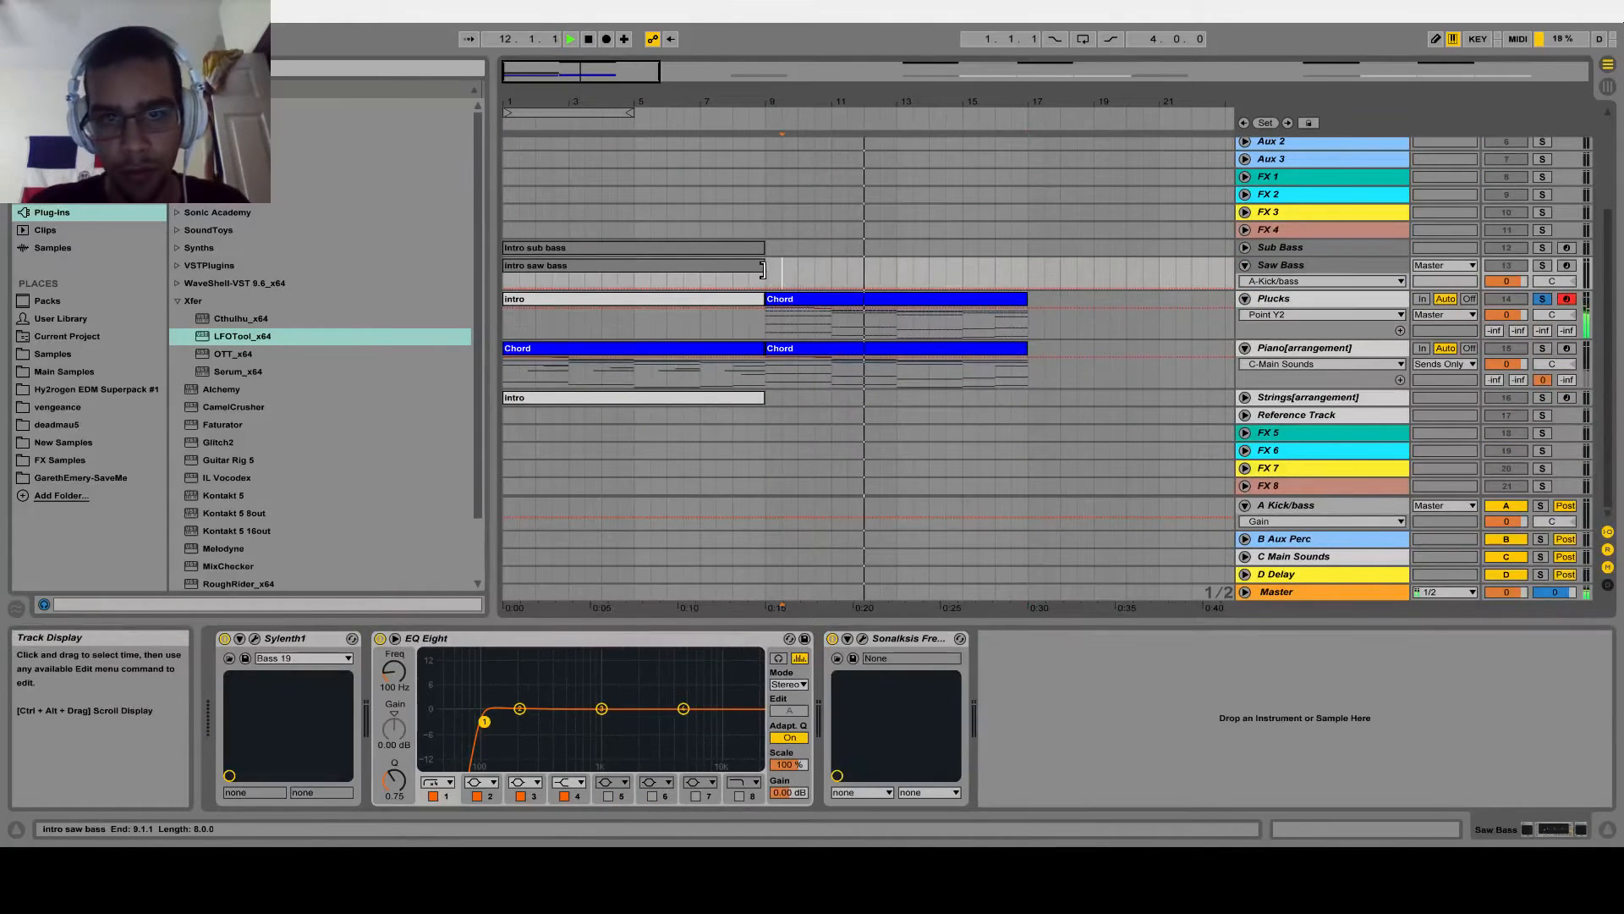
double_click(807, 298)
scroll(614, 530, "down", 2)
left_click_drag(595, 326, 595, 279)
left_click_drag(472, 565, 1403, 729)
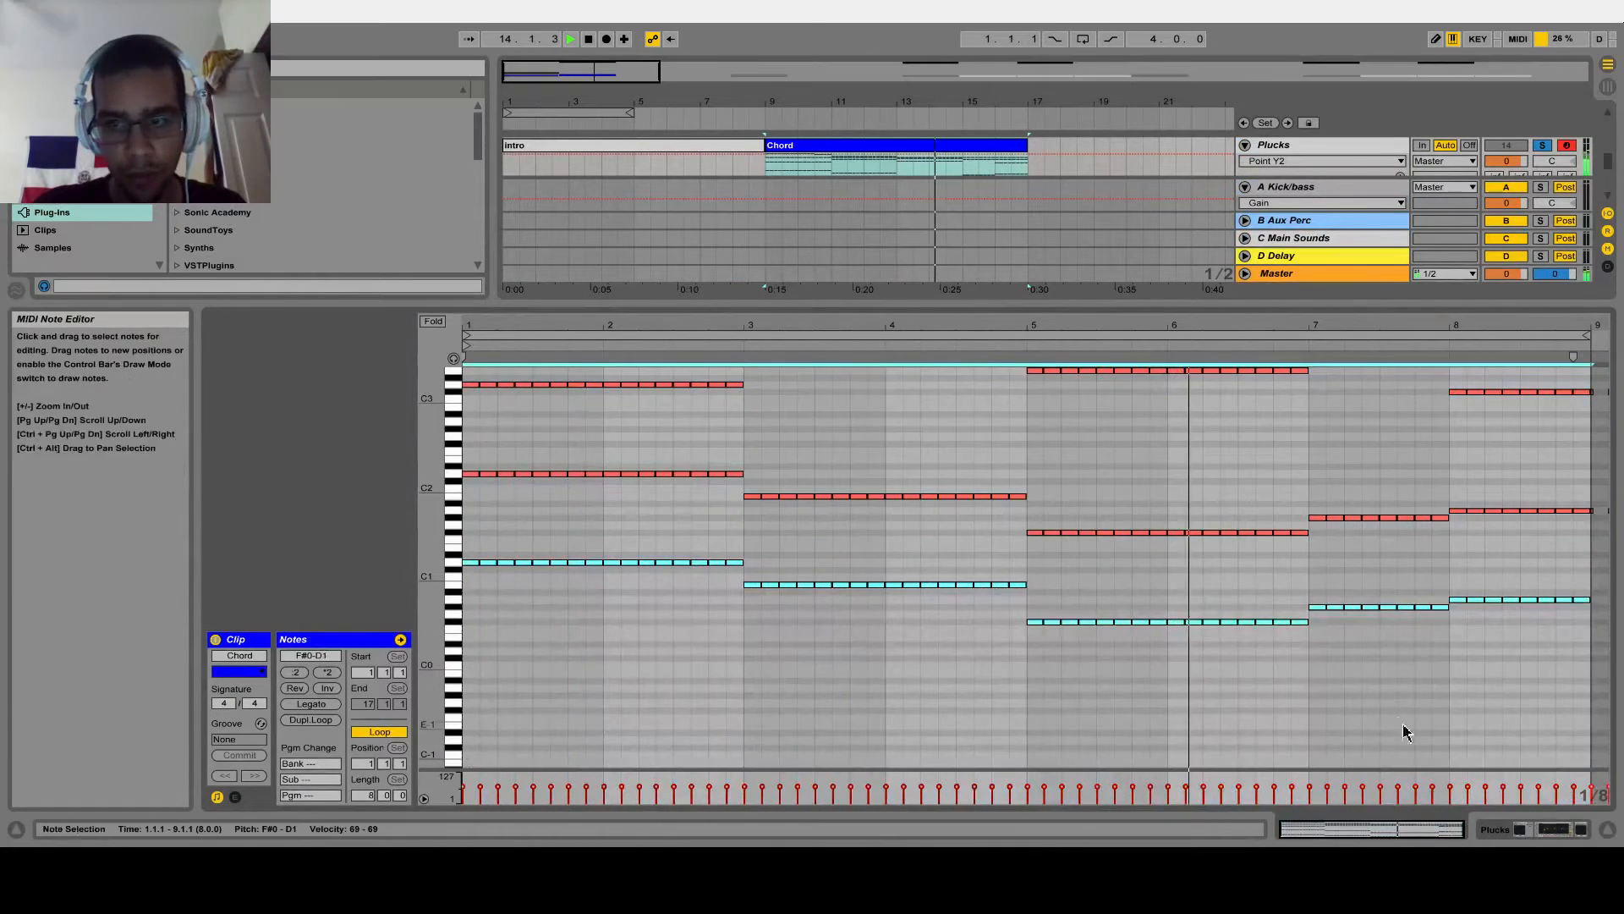
left_click(1601, 837)
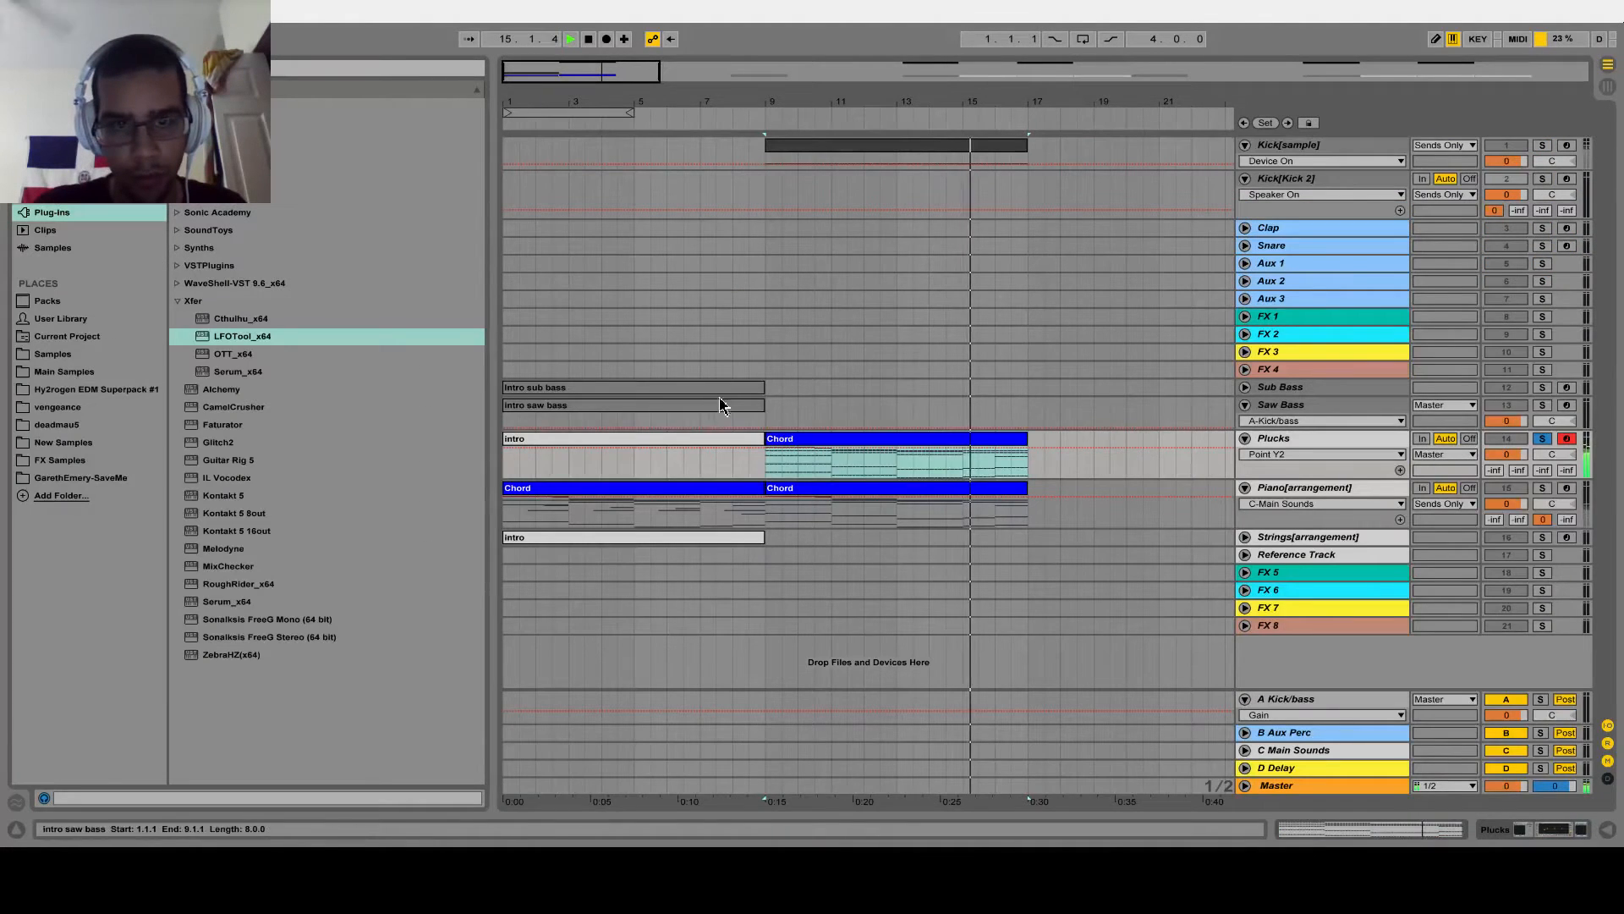
Duplicate the intro saw bass clip to bar 9 on the Saw Bass track and open the copy at its start
left_click(755, 414)
key("ctrl+d")
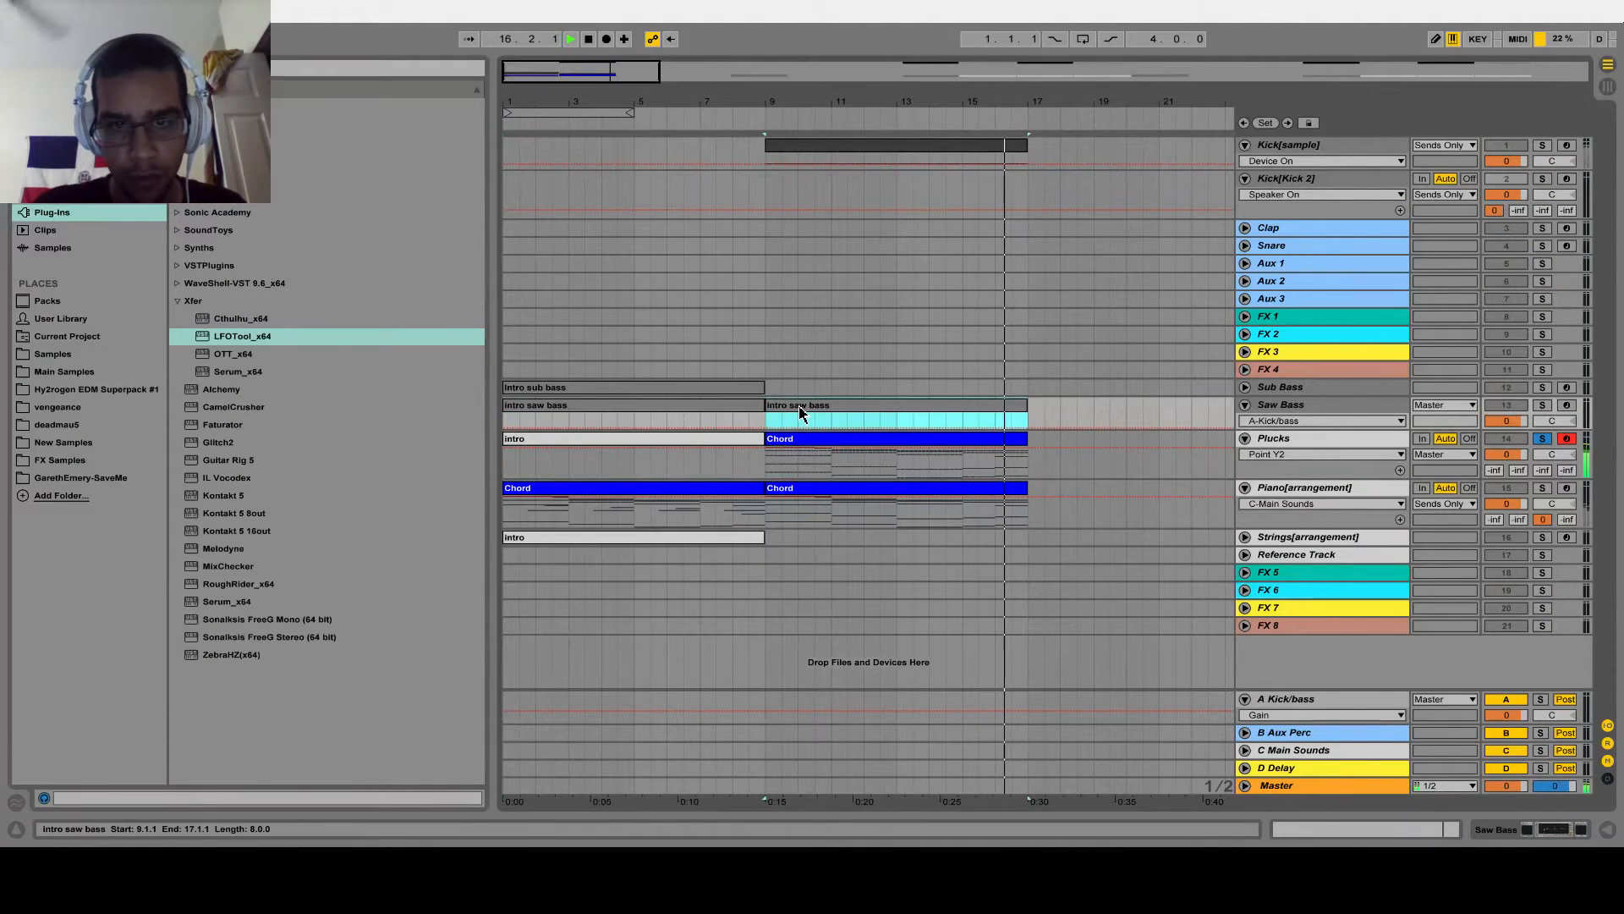
double_click(801, 409)
left_click_drag(480, 468, 464, 464)
left_click(465, 464)
scroll(607, 535, "down", 5)
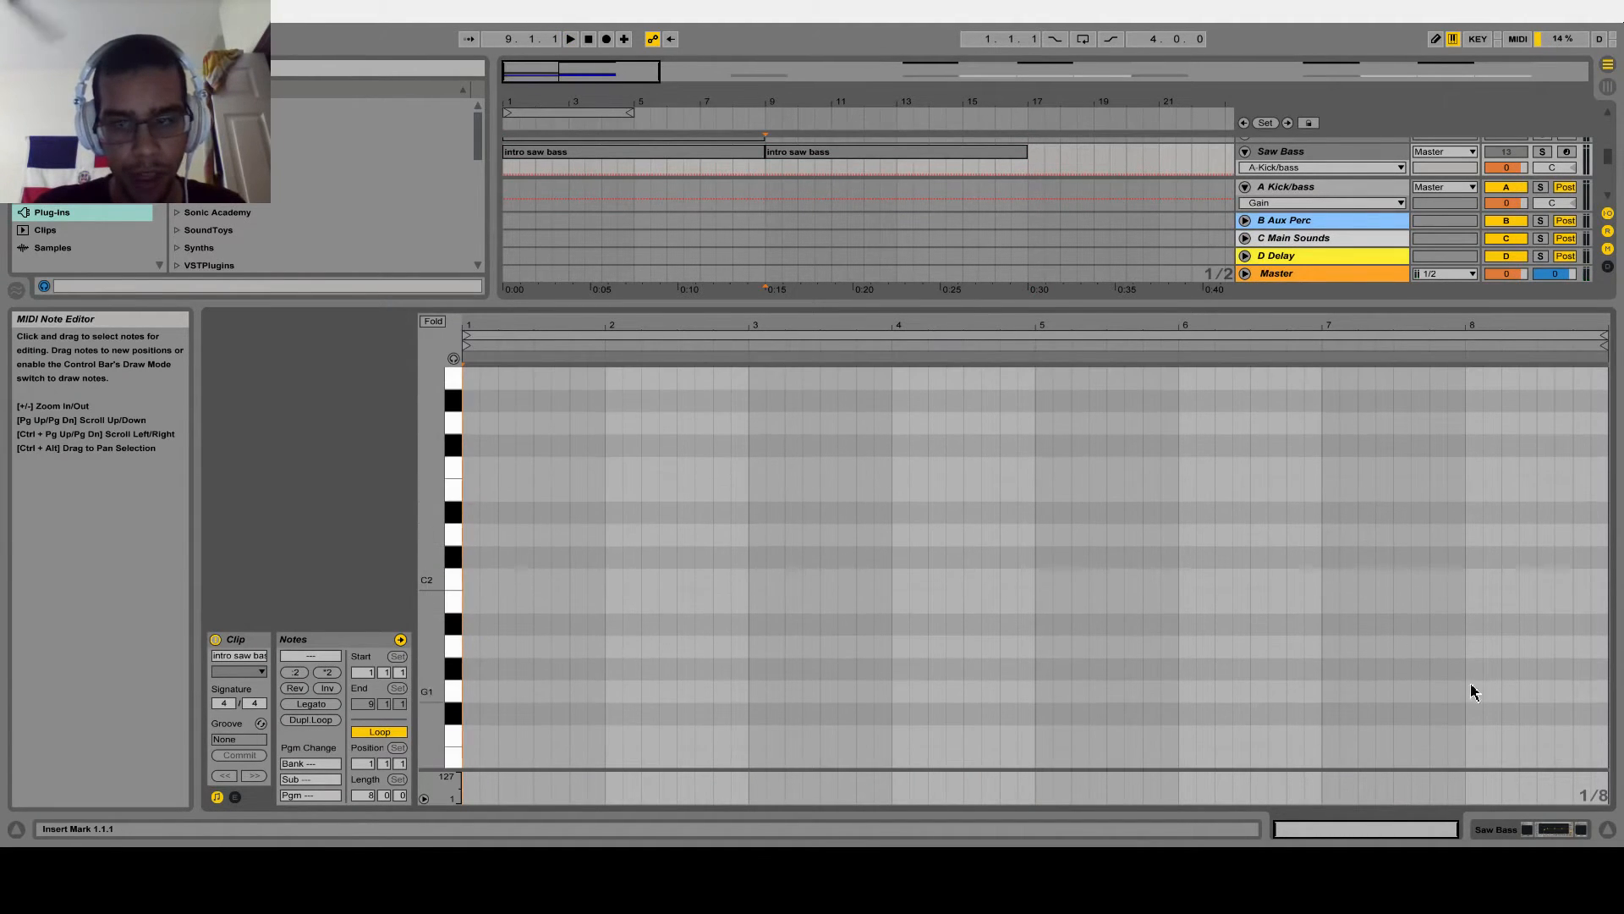
Copy the Plucks track's Chord clip onto the Saw Bass track at bar 9, replacing the clip there
left_click(1608, 829)
left_click(853, 442)
left_click_drag(853, 448, 798, 410)
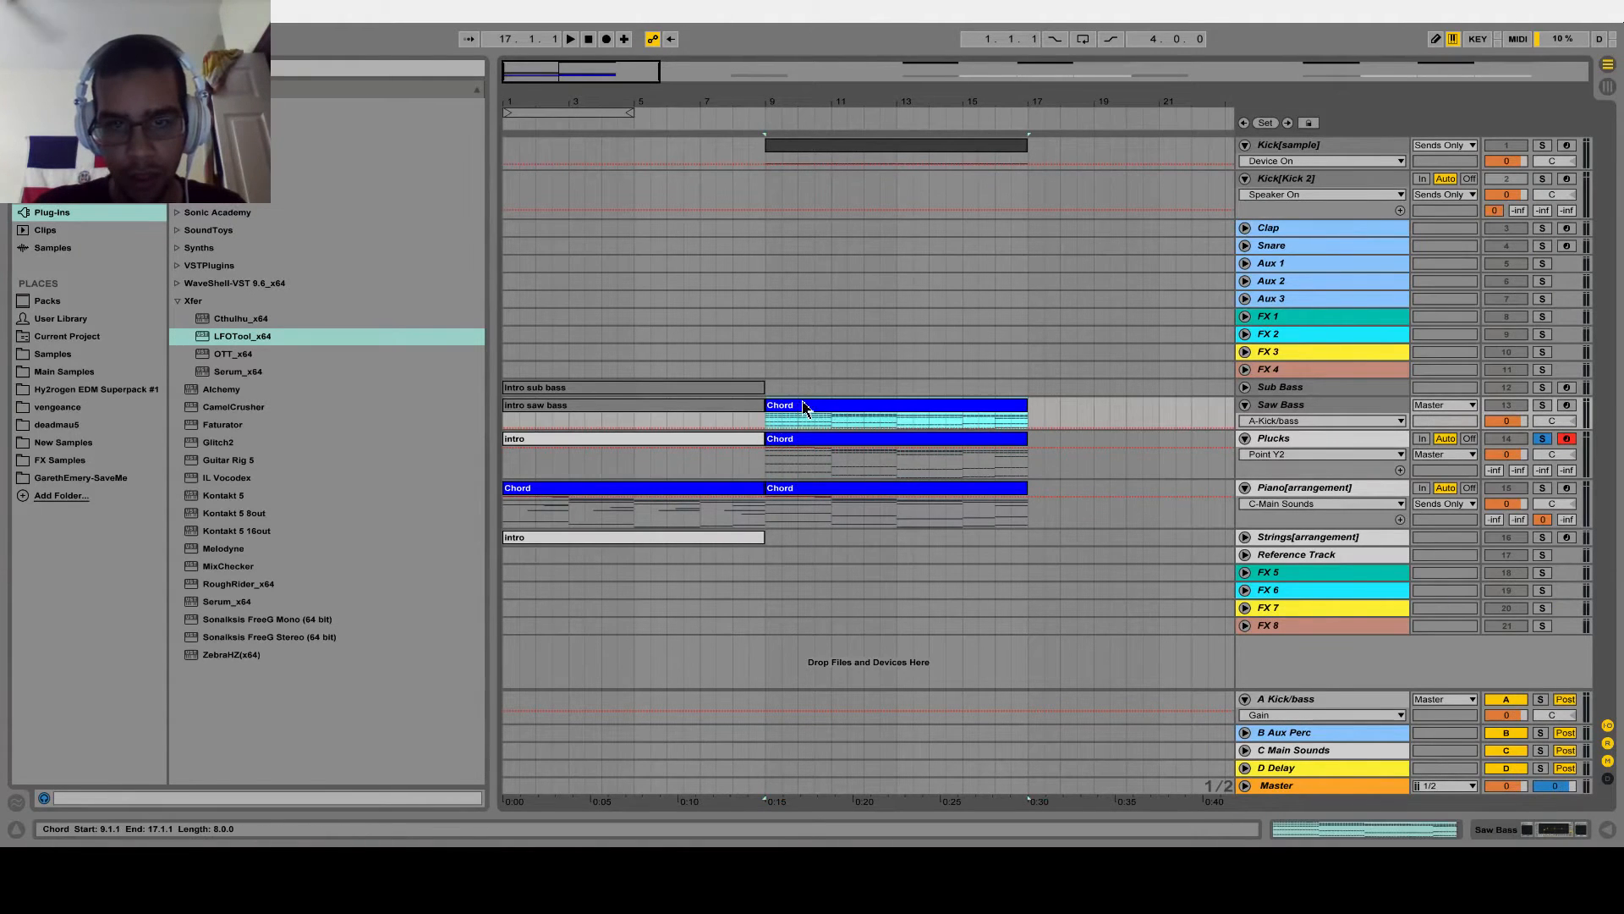
Delete every note above the lowest note row in the Saw Bass track's Chord clip at bar 9
double_click(803, 407)
scroll(592, 432, "down", 1)
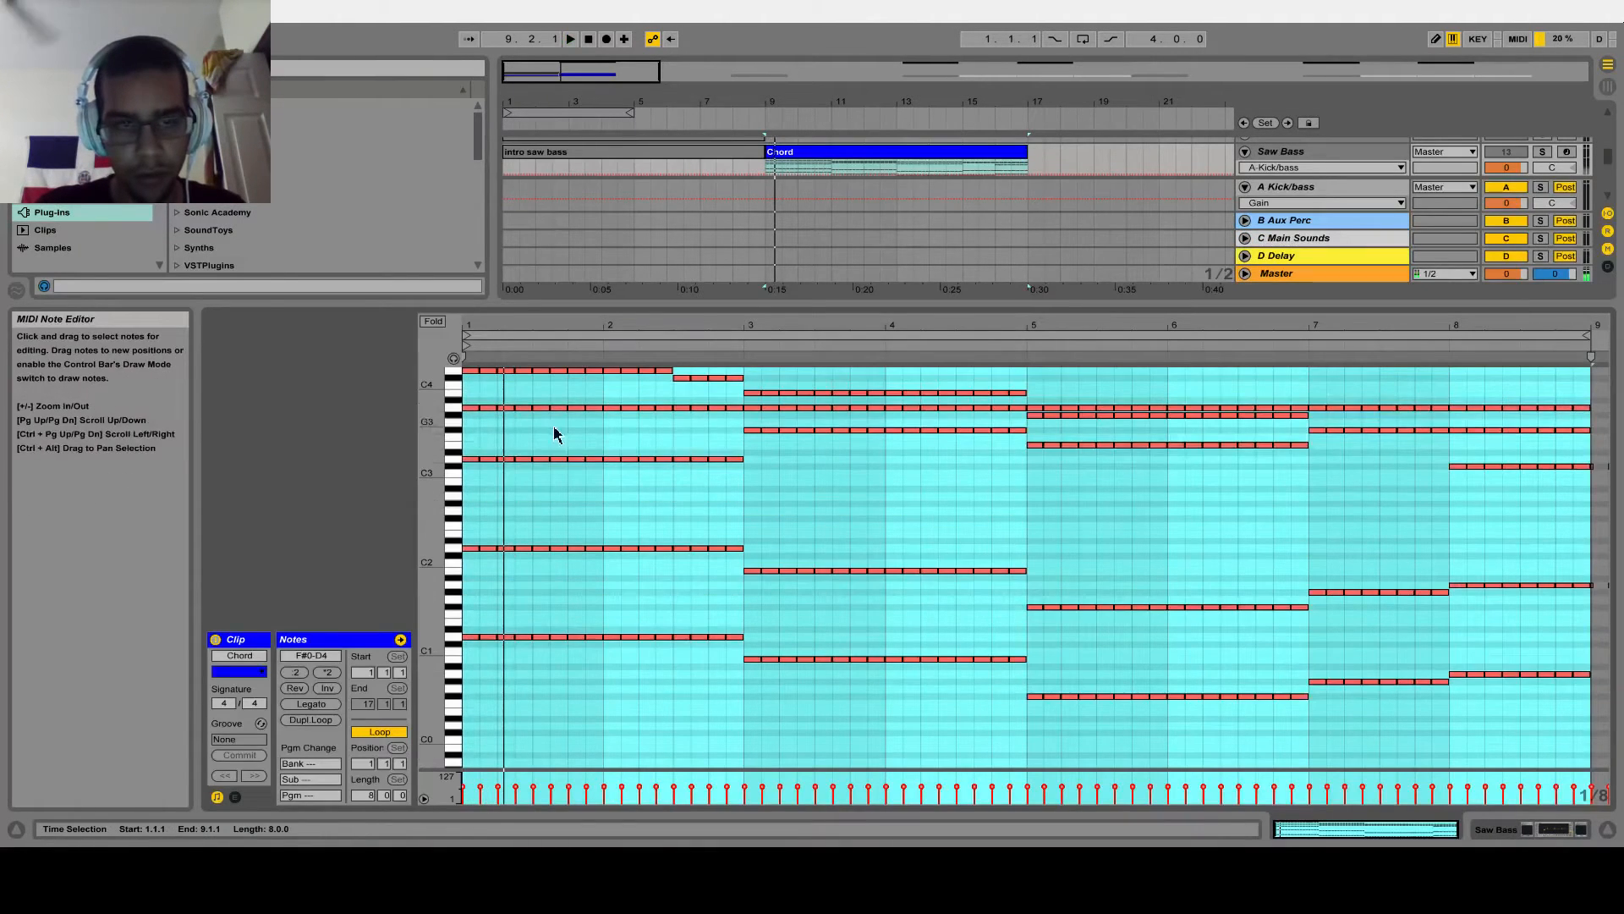
left_click_drag(459, 383, 455, 550)
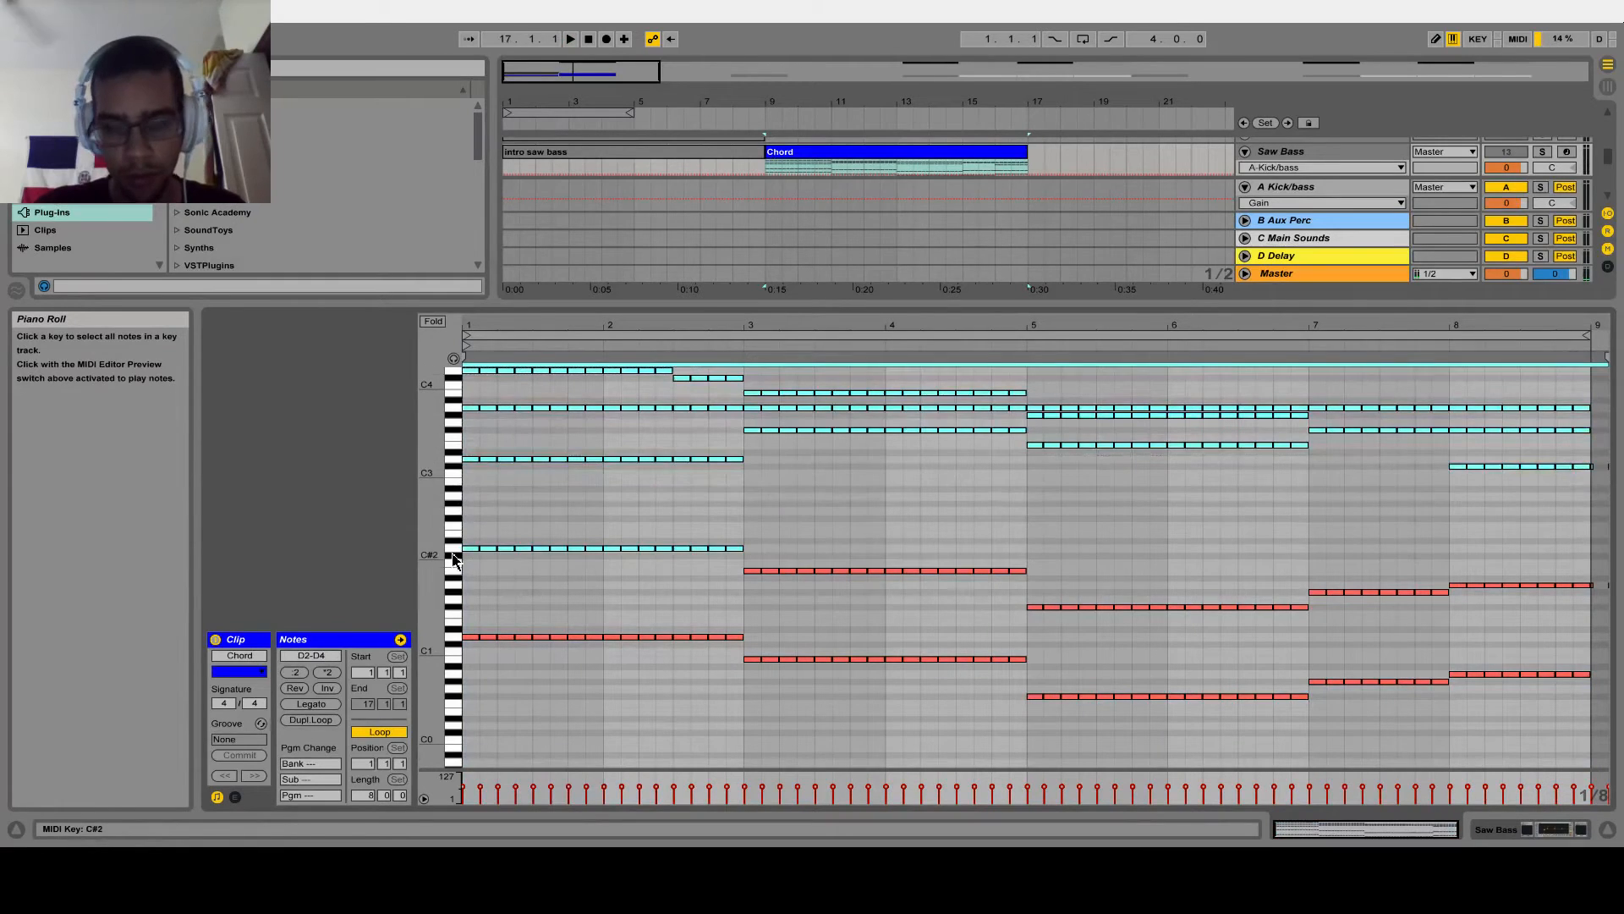
key("Delete")
left_click_drag(726, 508, 1574, 643)
key("Delete")
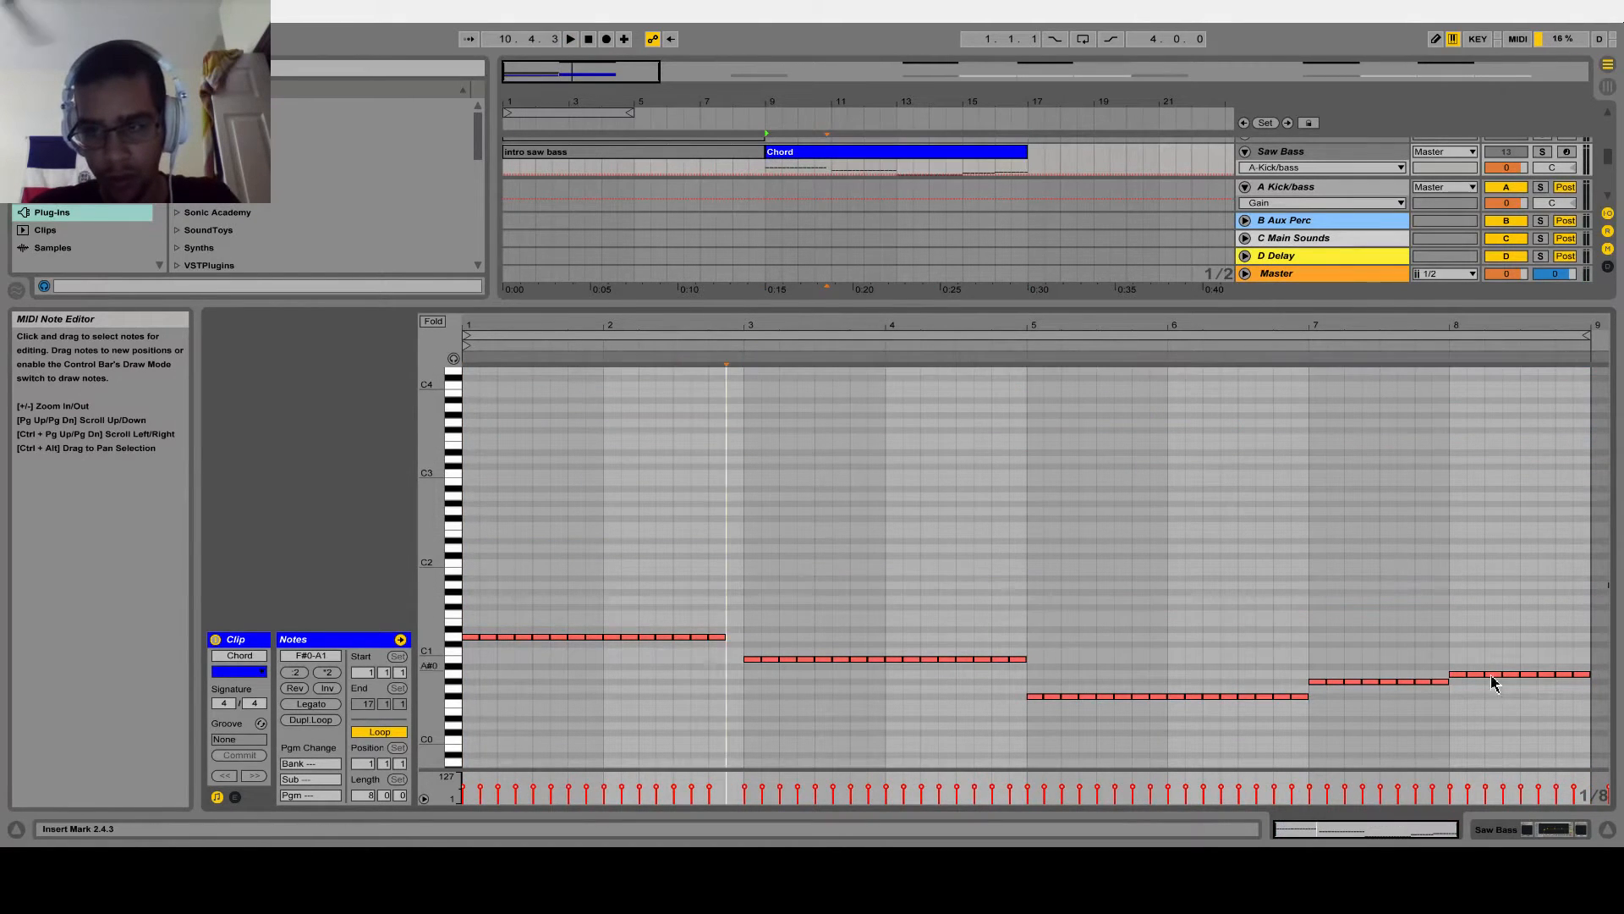
Transpose all remaining notes in the Saw Bass Chord clip up one octave, to F#1 to D2
key("ctrl+a")
key("shift+Up")
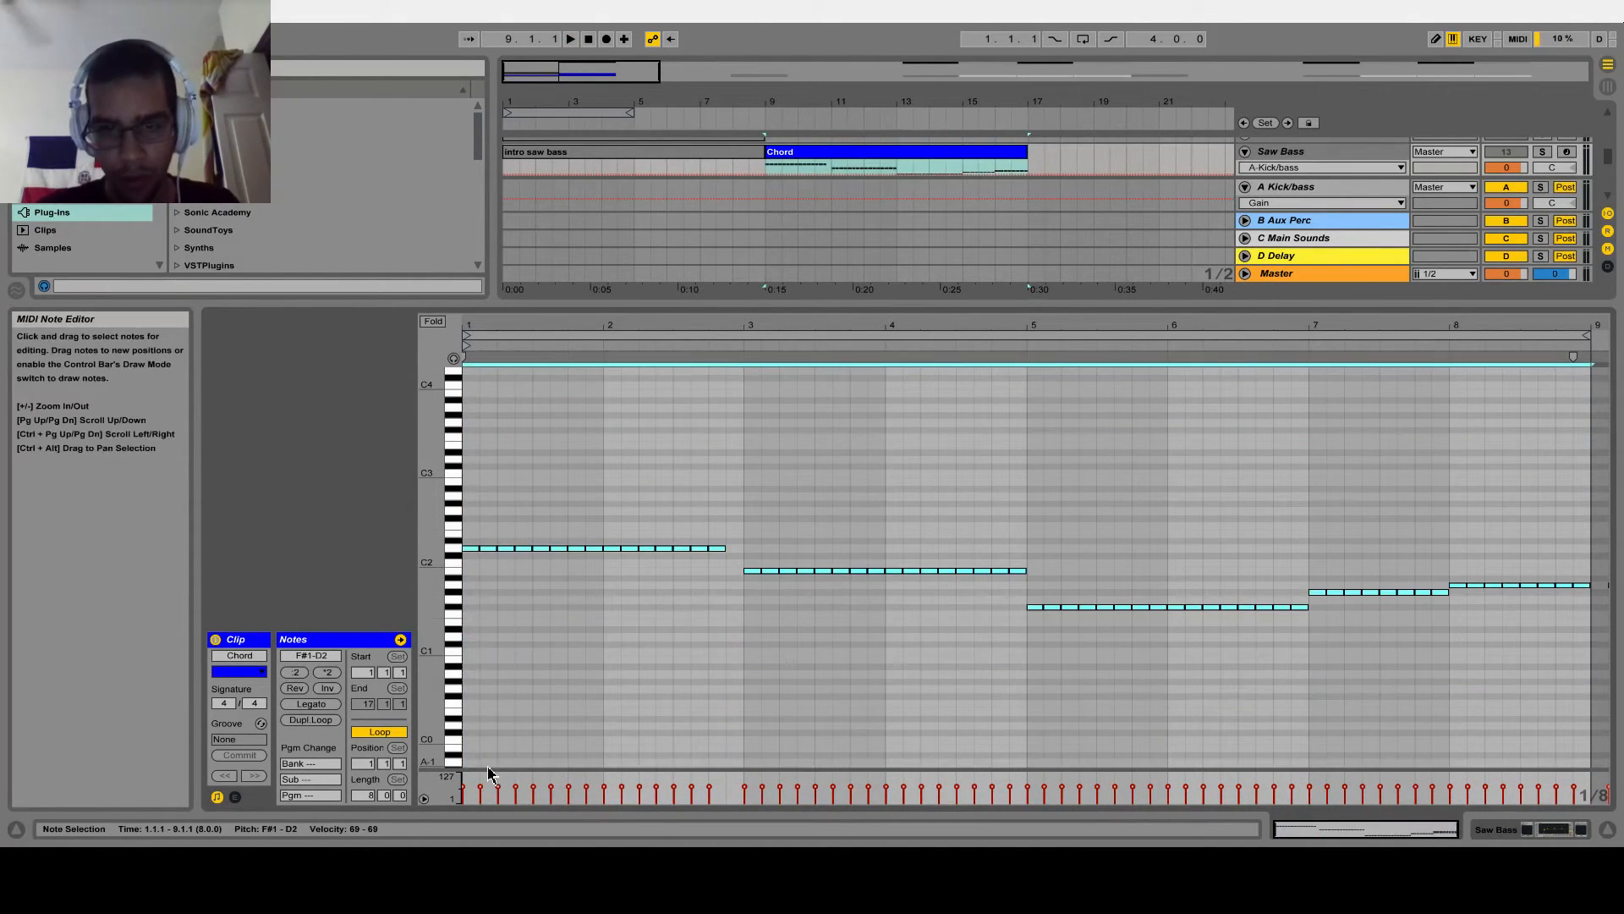
left_click(1607, 829)
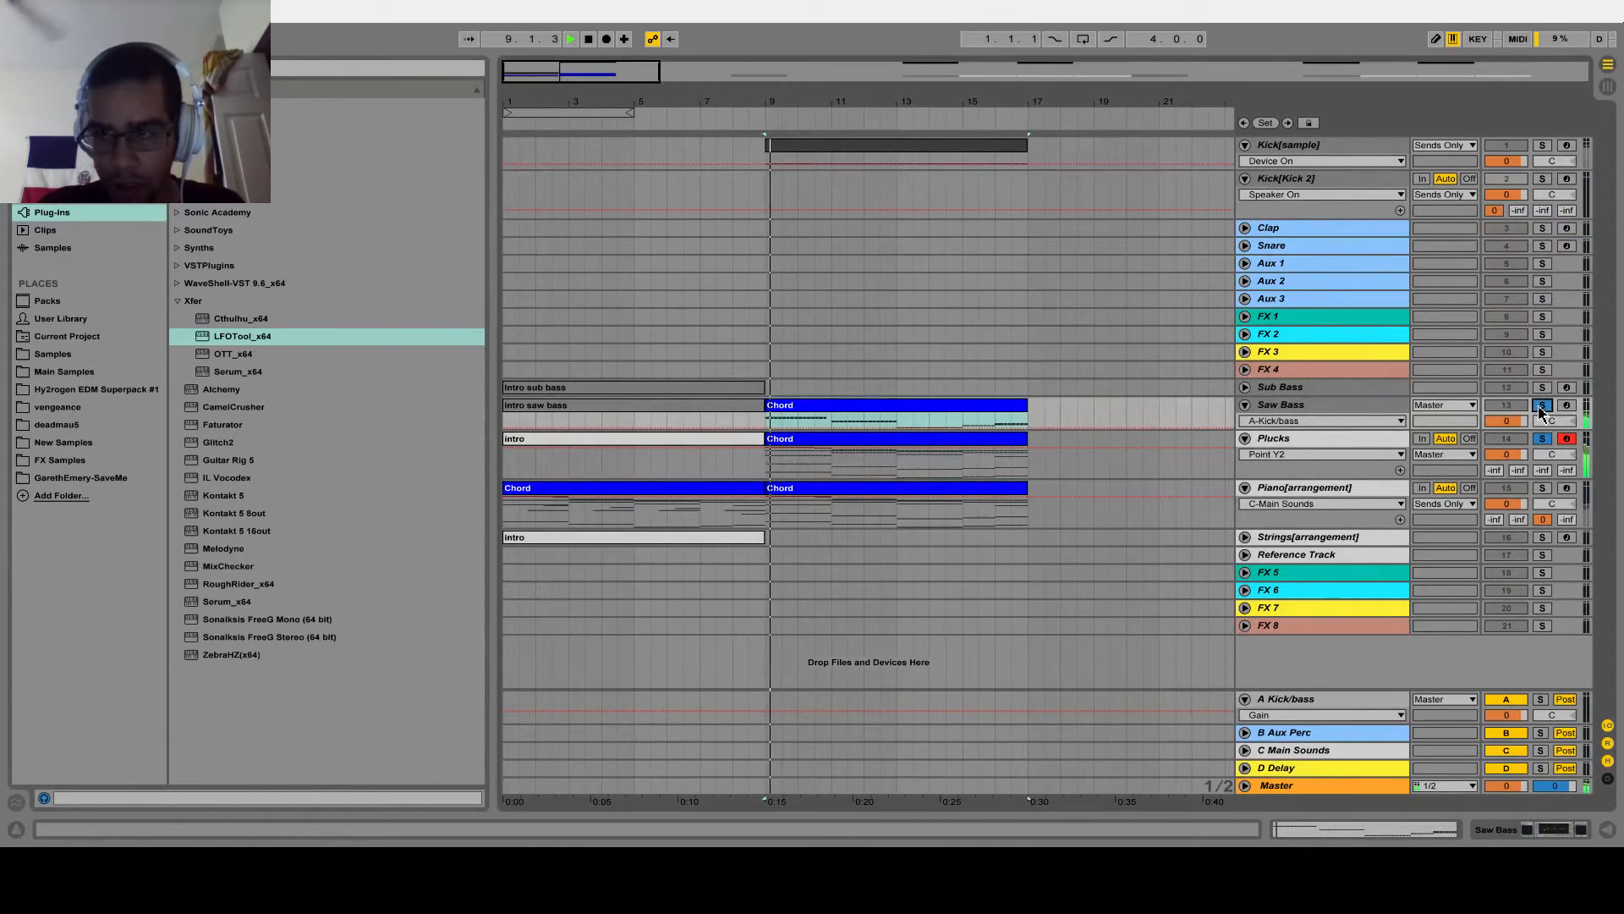
Switch the Saw Bass track's Sylenth1 to the BASS - Mono preset and arm the track for recording
double_click(1341, 418)
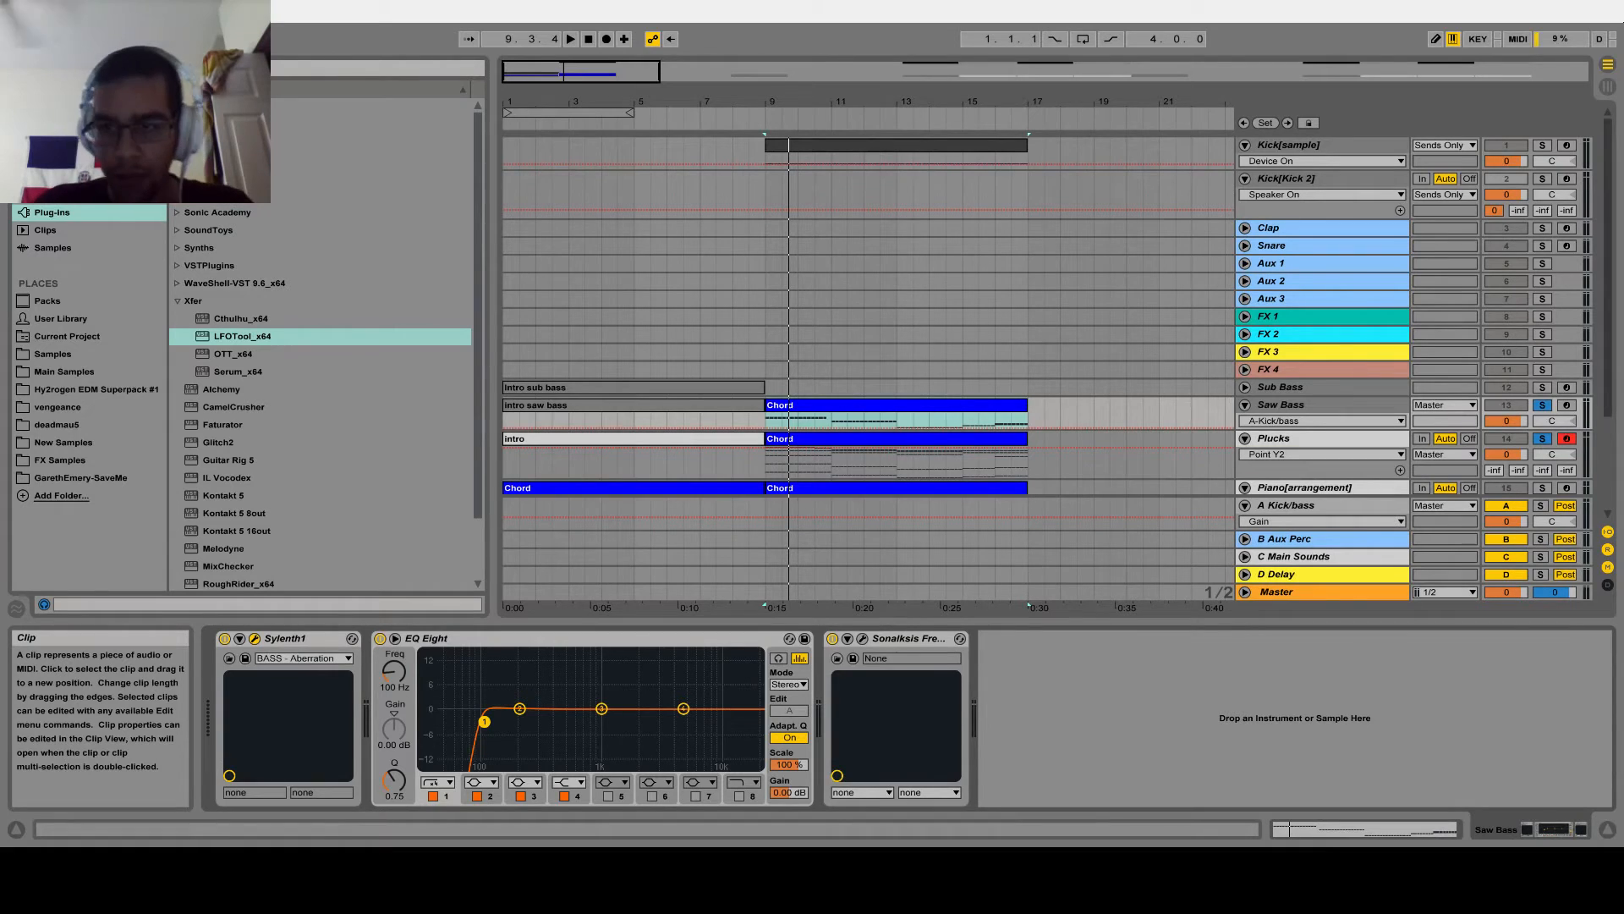
left_click(1566, 405)
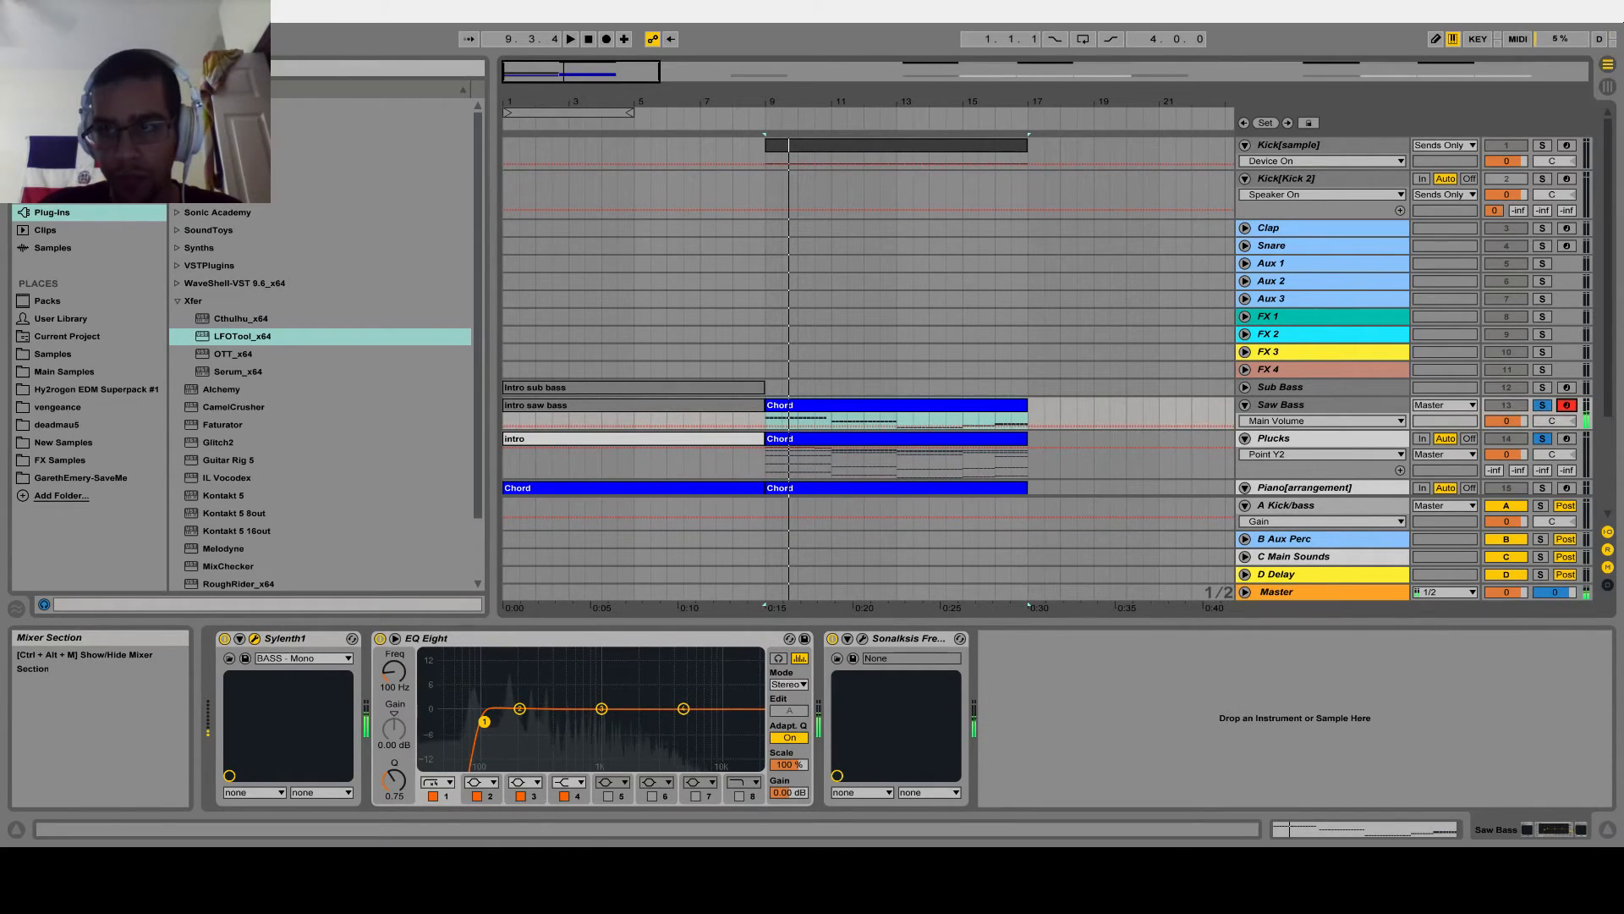
key("space")
Copy the Saw Bass Chord clip to bar 9 on the Sub Bass track and play it soloed
left_click(865, 413)
key("ctrl+c")
left_click(773, 389)
key("ctrl+v")
left_click(1542, 387)
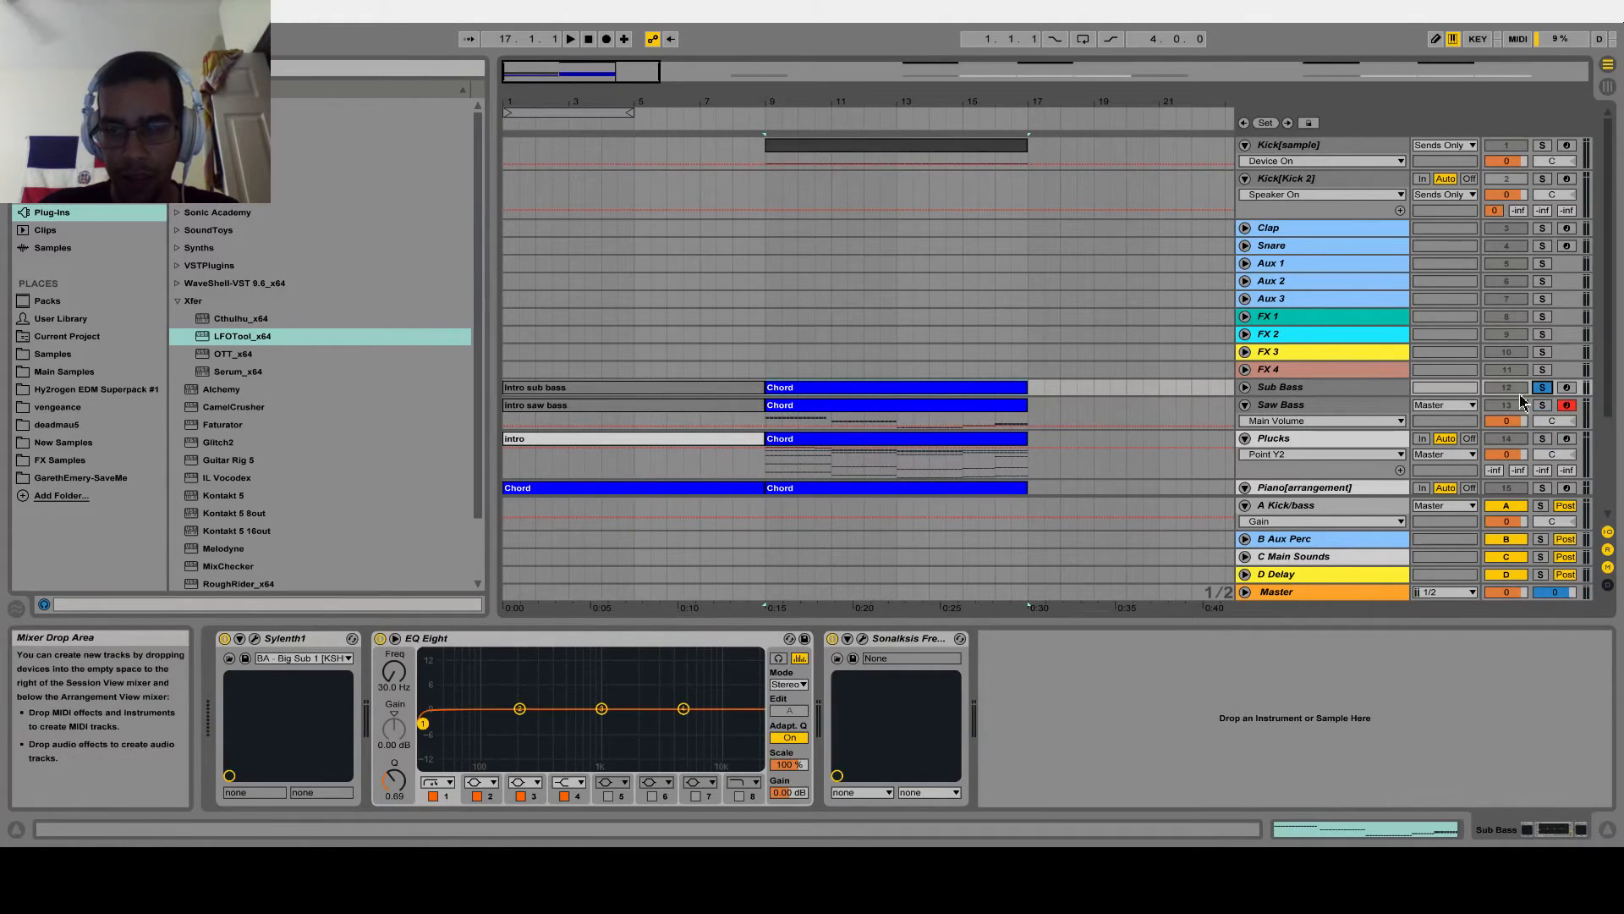
key("space")
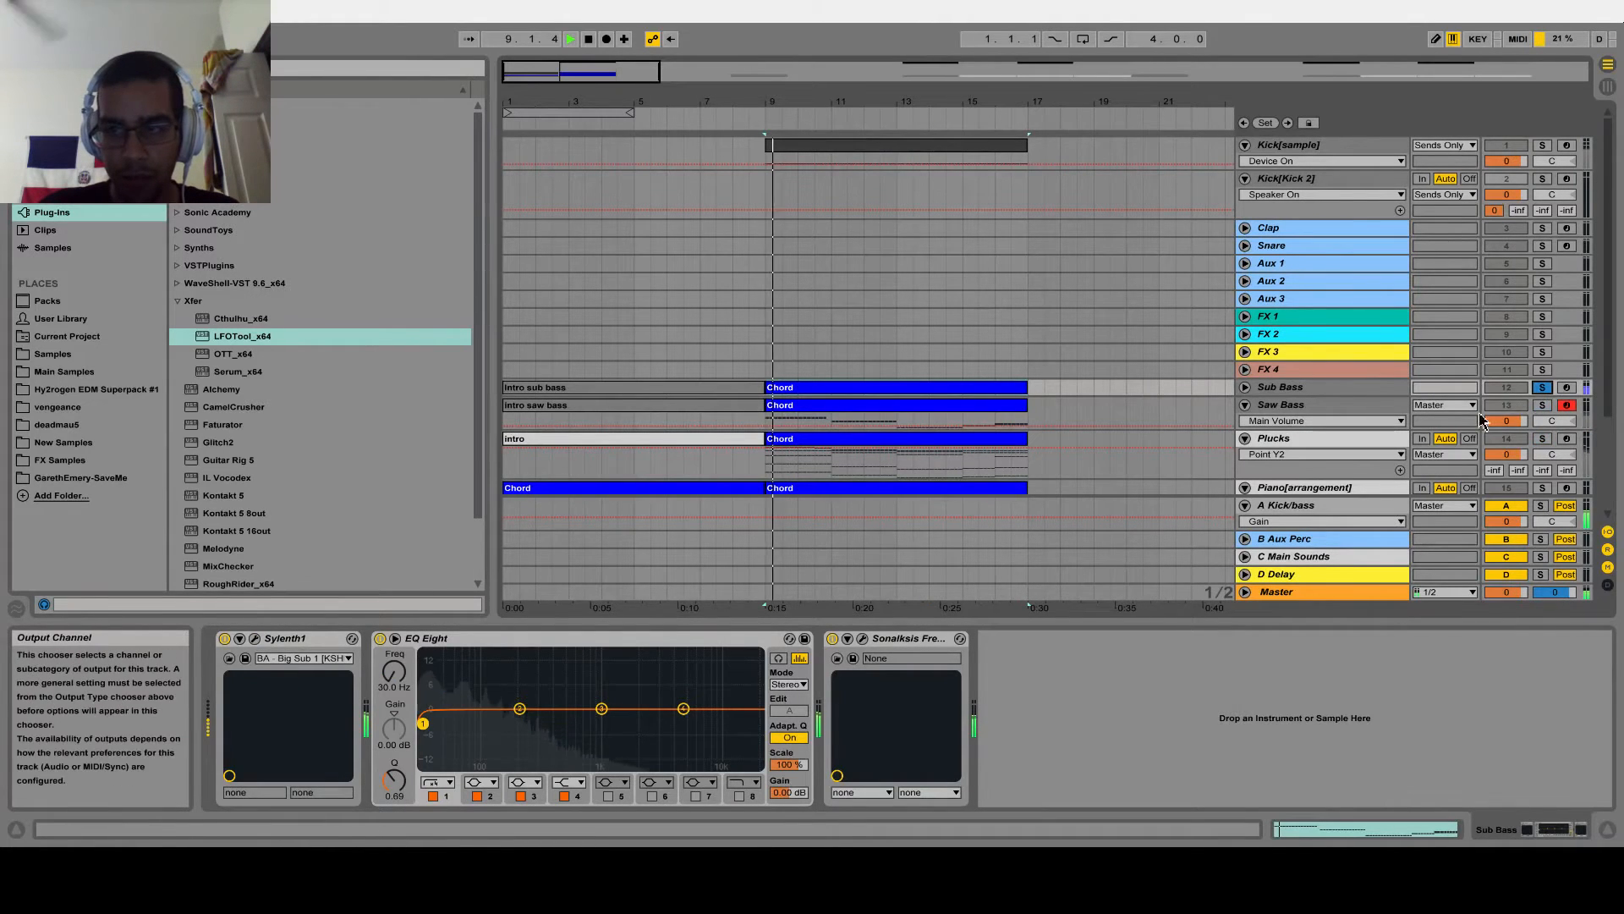
Transpose the Sub Bass Chord clip's notes from bar 3 onward up one octave and play the section with the track unsoloed
double_click(896, 392)
left_click_drag(755, 472, 1622, 845)
key("shift+Up")
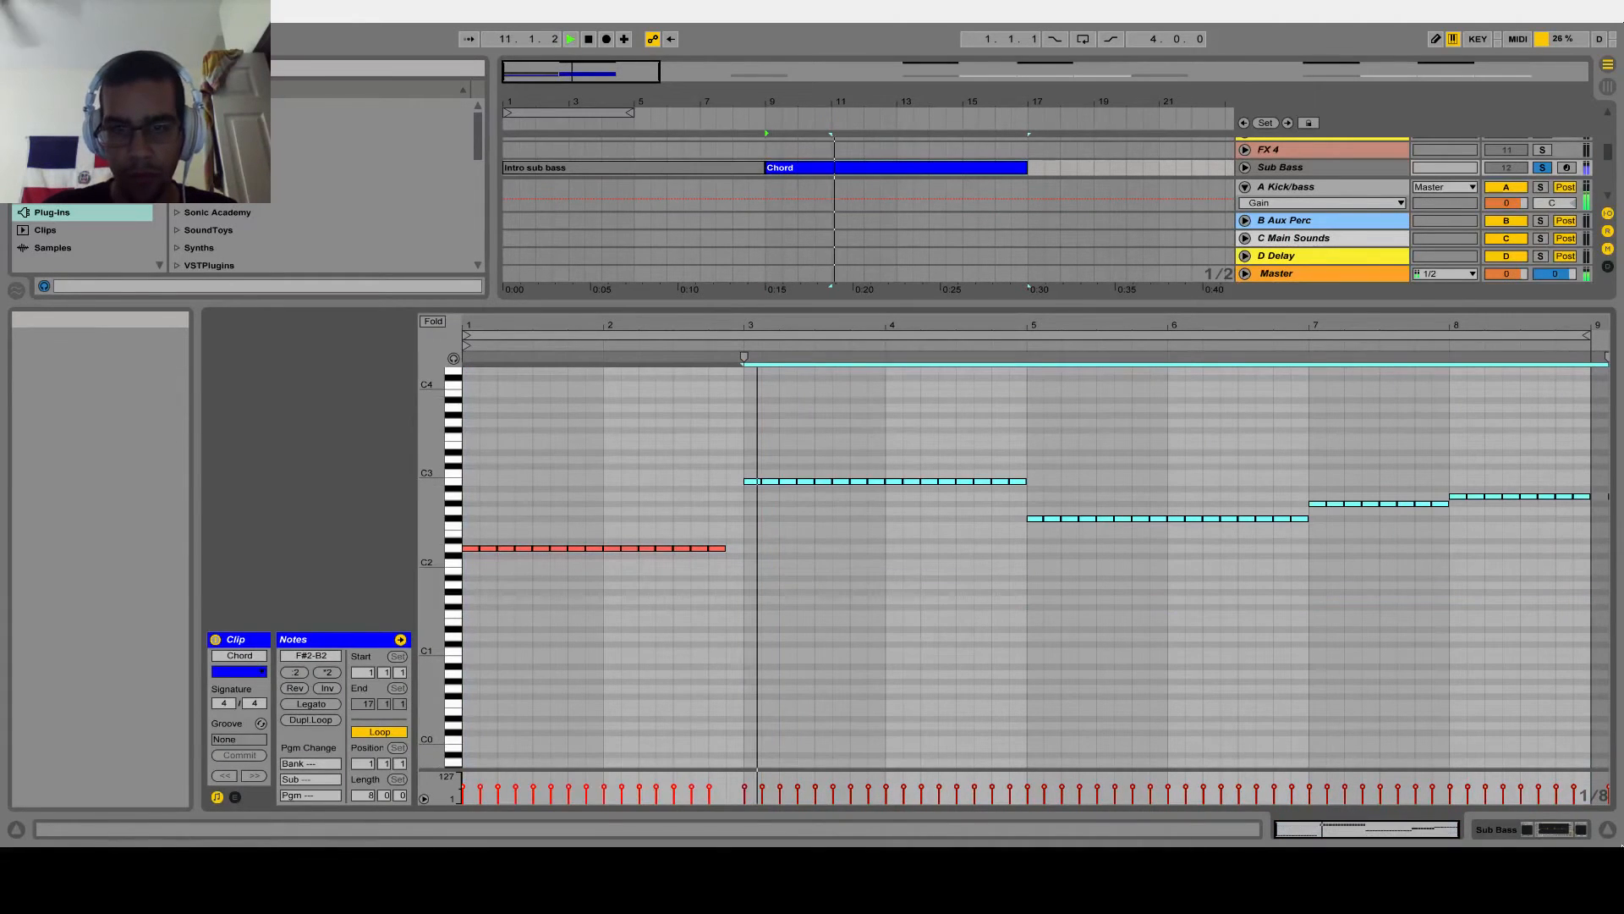
left_click(1607, 830)
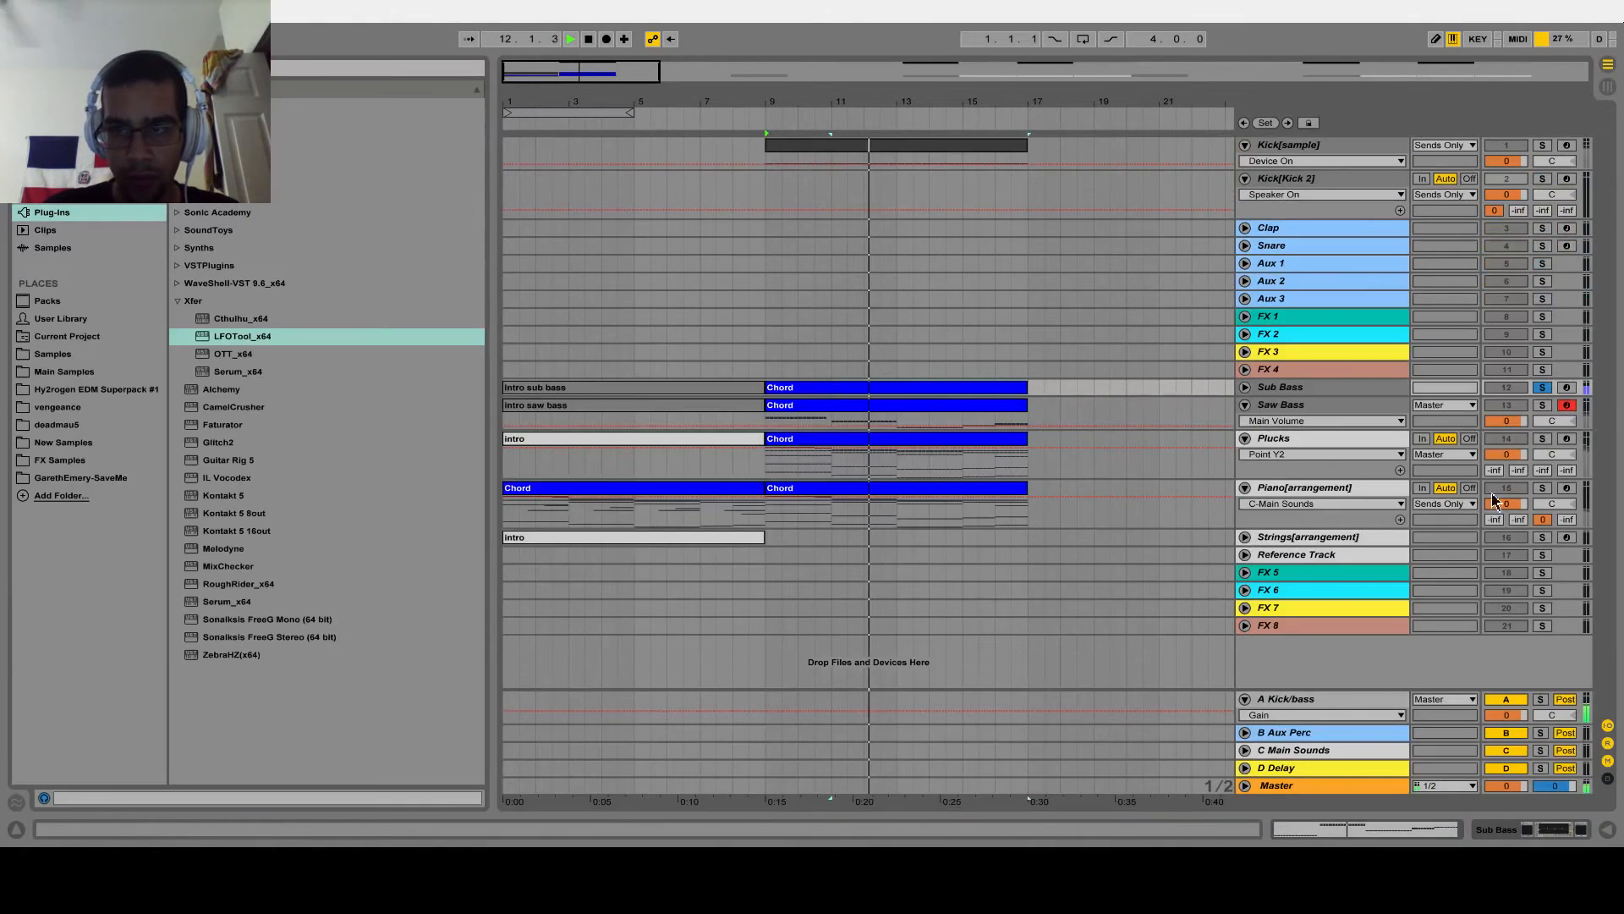
left_click(1543, 387)
key("space")
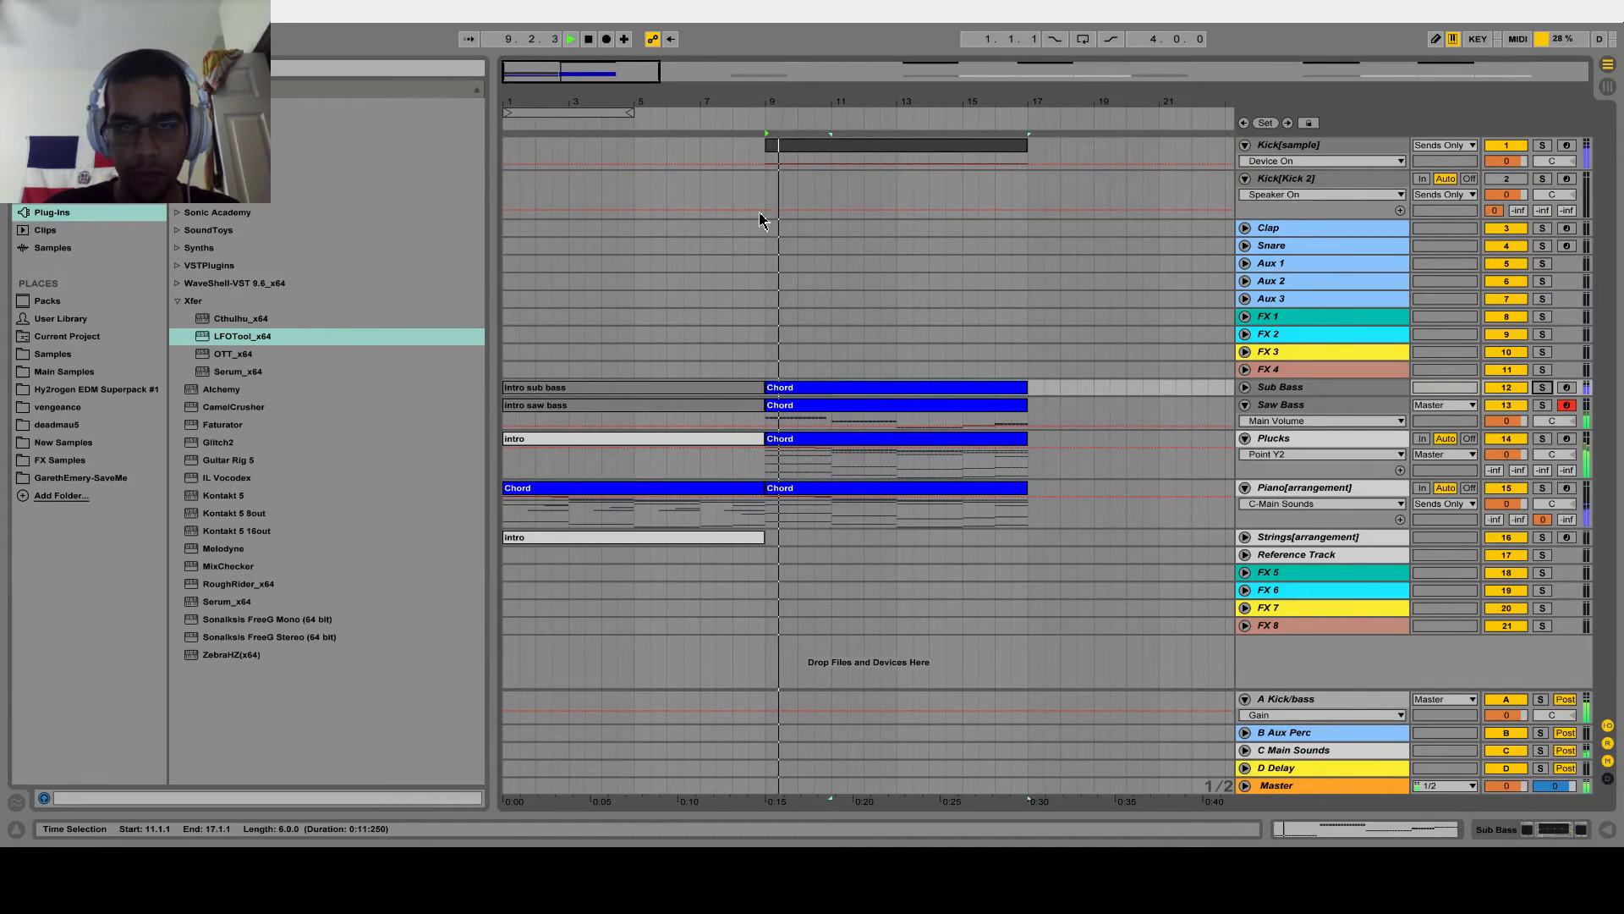
Copy LFOTool_x64 from the Plucks track to the end of the Saw Bass track's device chain
double_click(1276, 438)
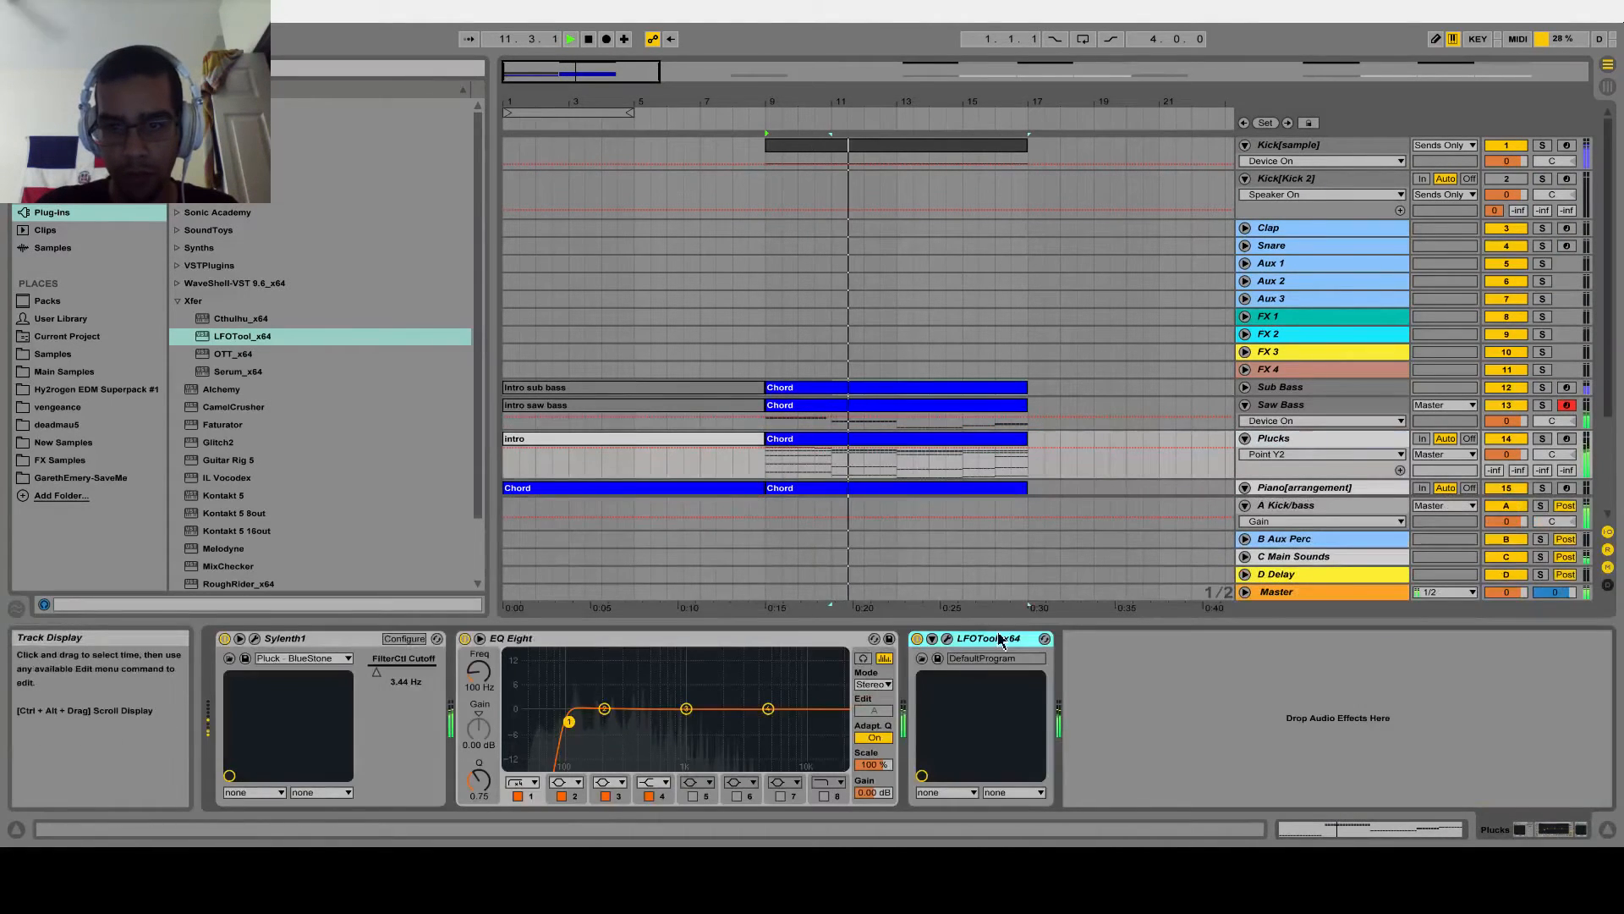
left_click(1279, 413)
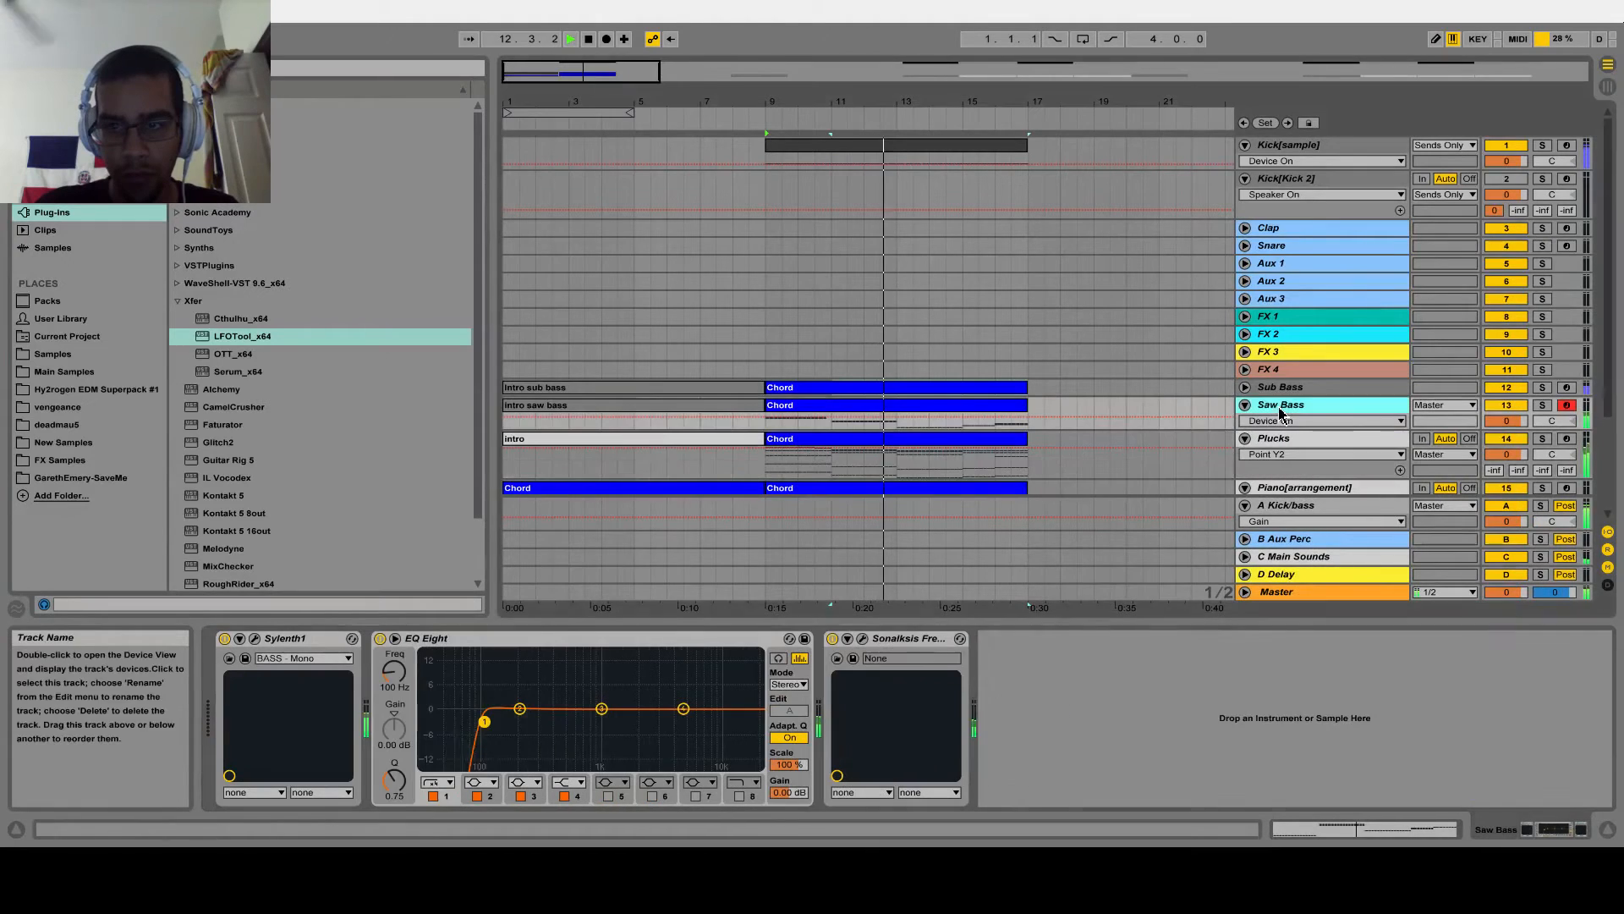
left_click(1102, 643)
key("ctrl+v")
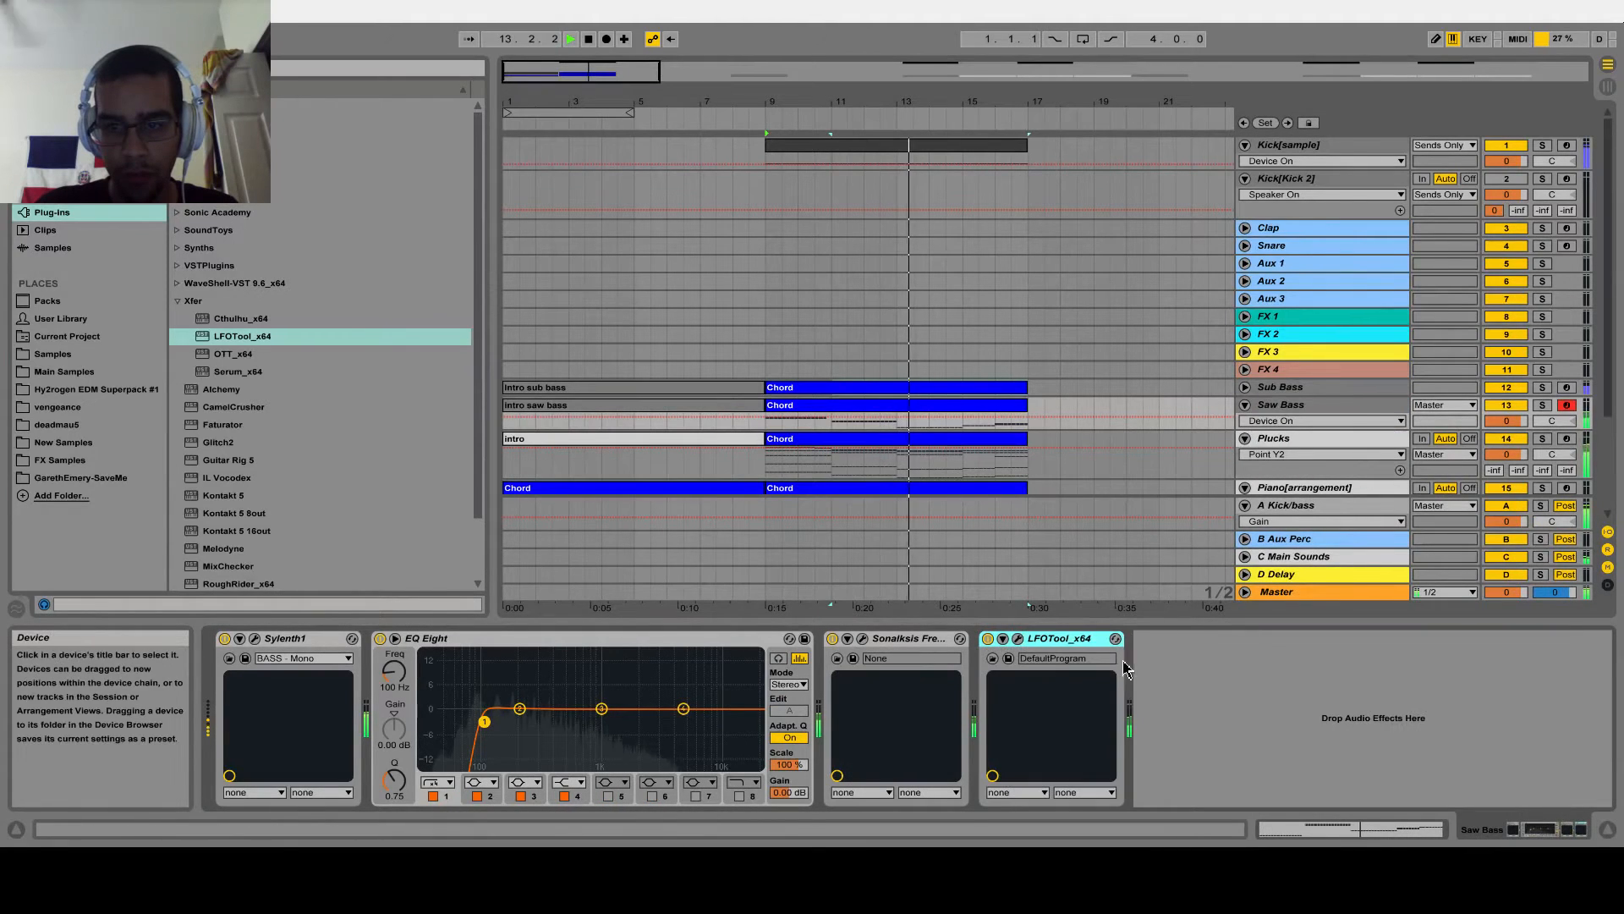
Paste LFOTool_x64 at the end of the Sub Bass track's device chain and stop playback
left_click(1295, 388)
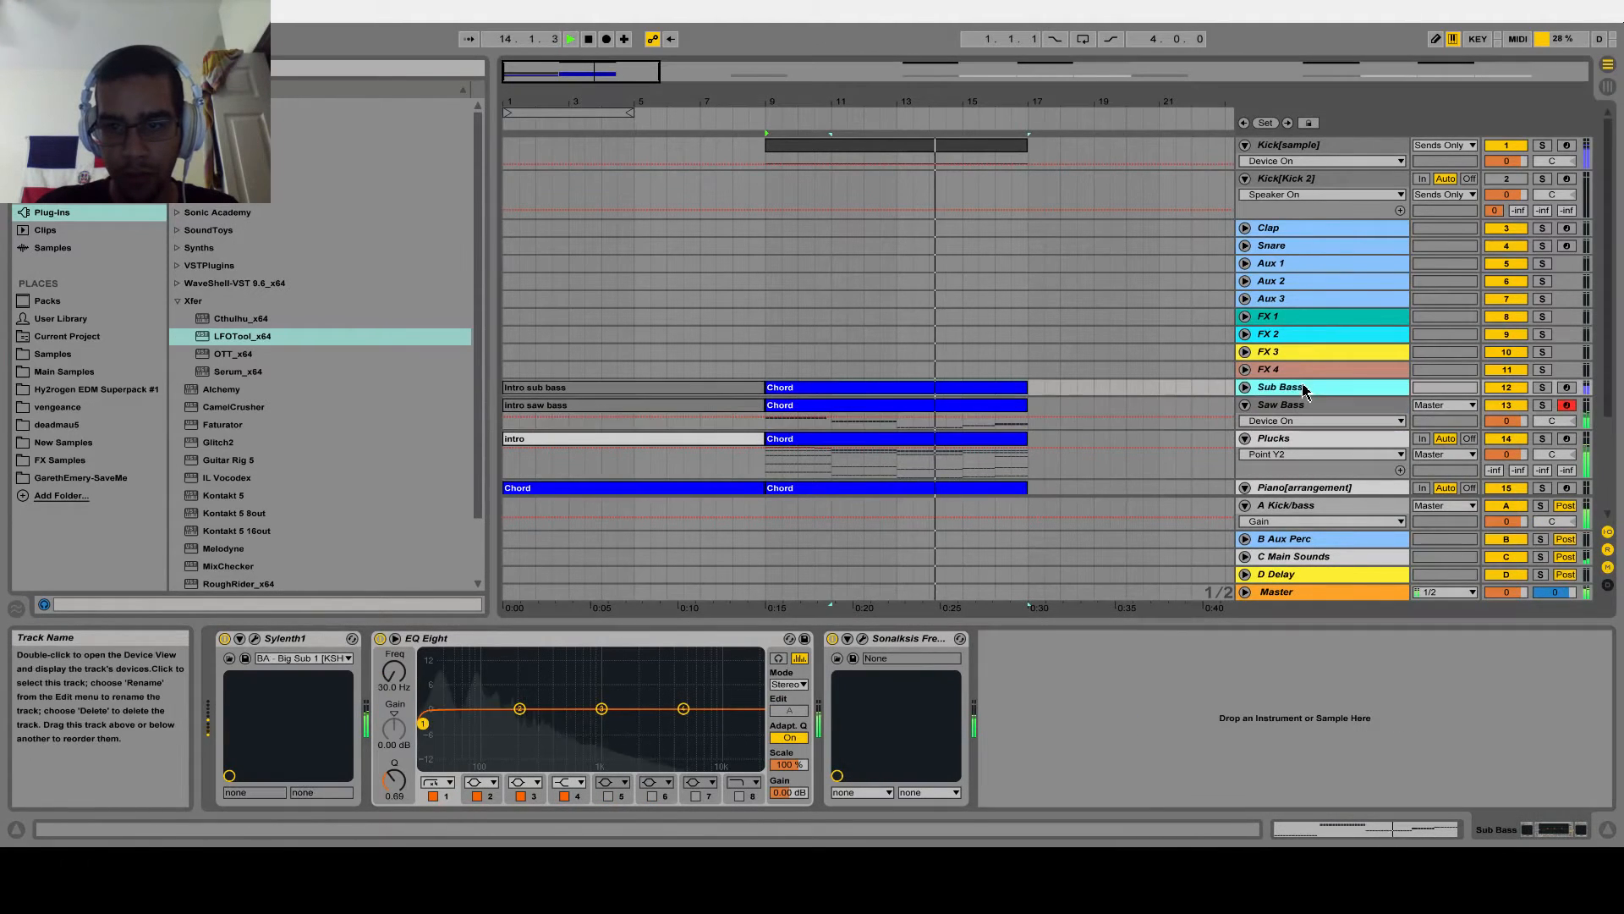
left_click(1150, 711)
key("ctrl+v")
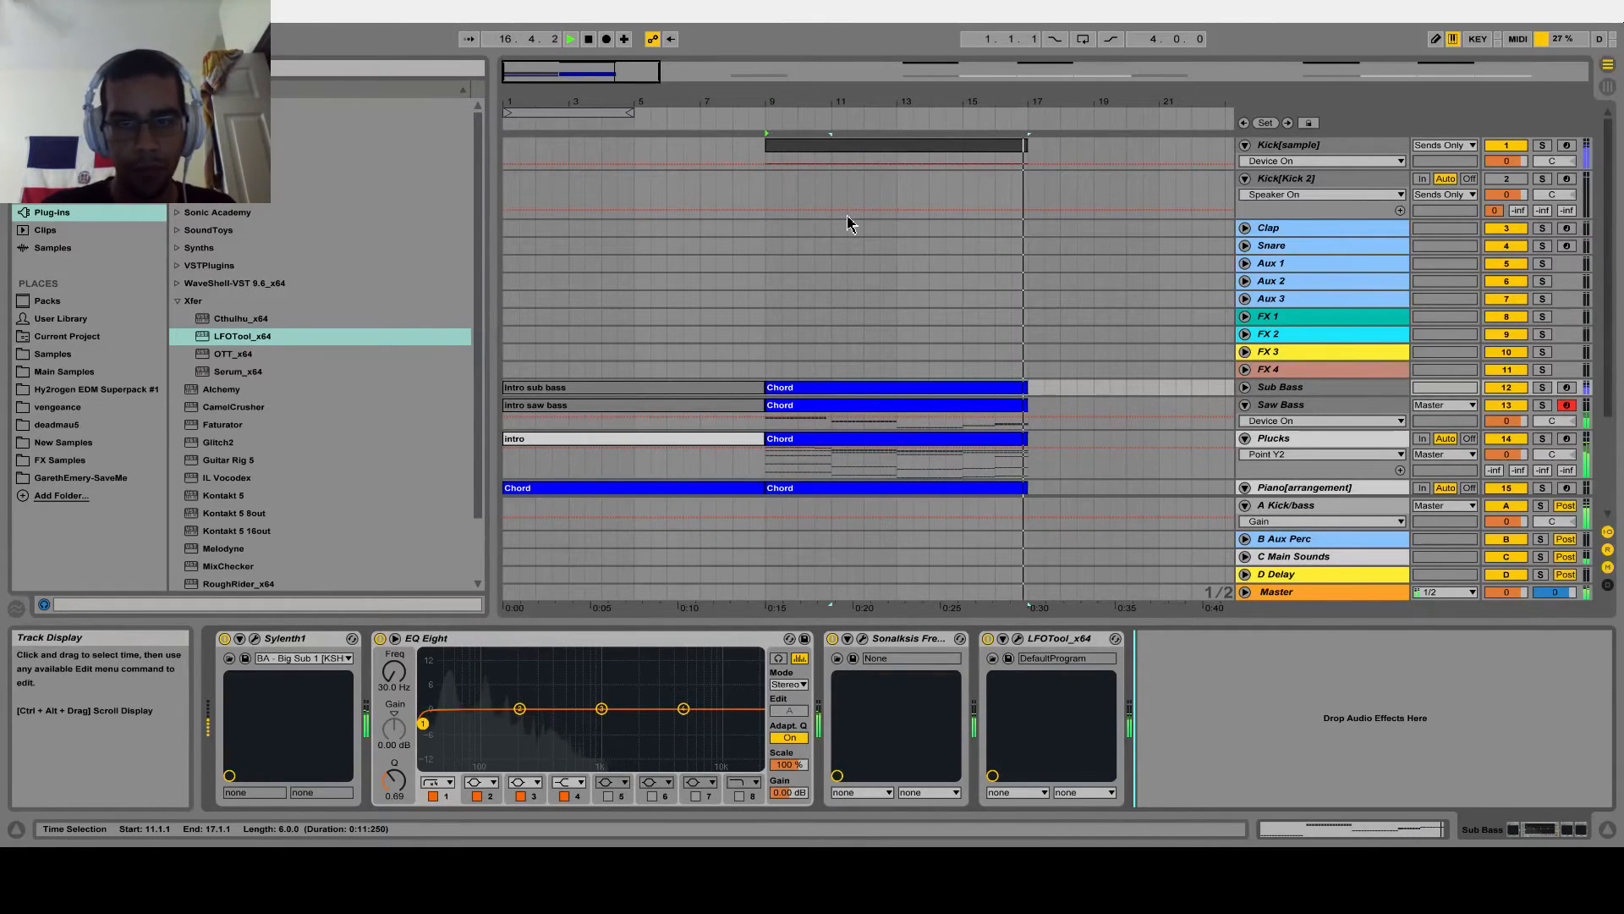
key("space")
Examine the layout of the whole arrangement and the devices on the Kick[sample] and Clap tracks
left_click_drag(550, 71, 819, 78)
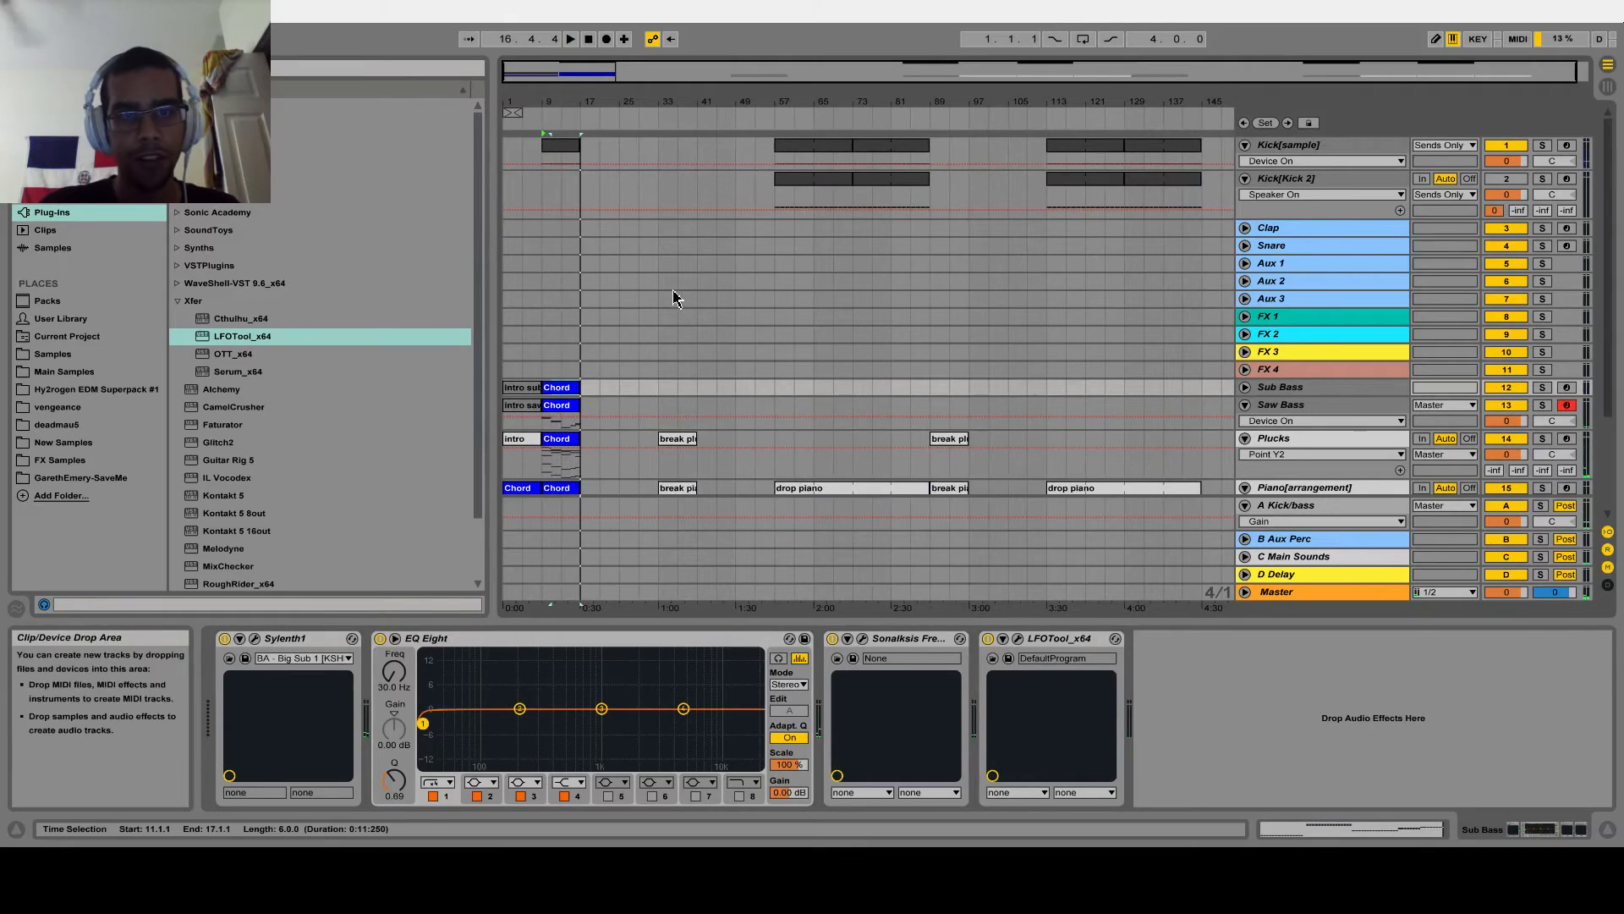
left_click_drag(516, 103, 546, 229)
scroll(733, 271, "down", 5)
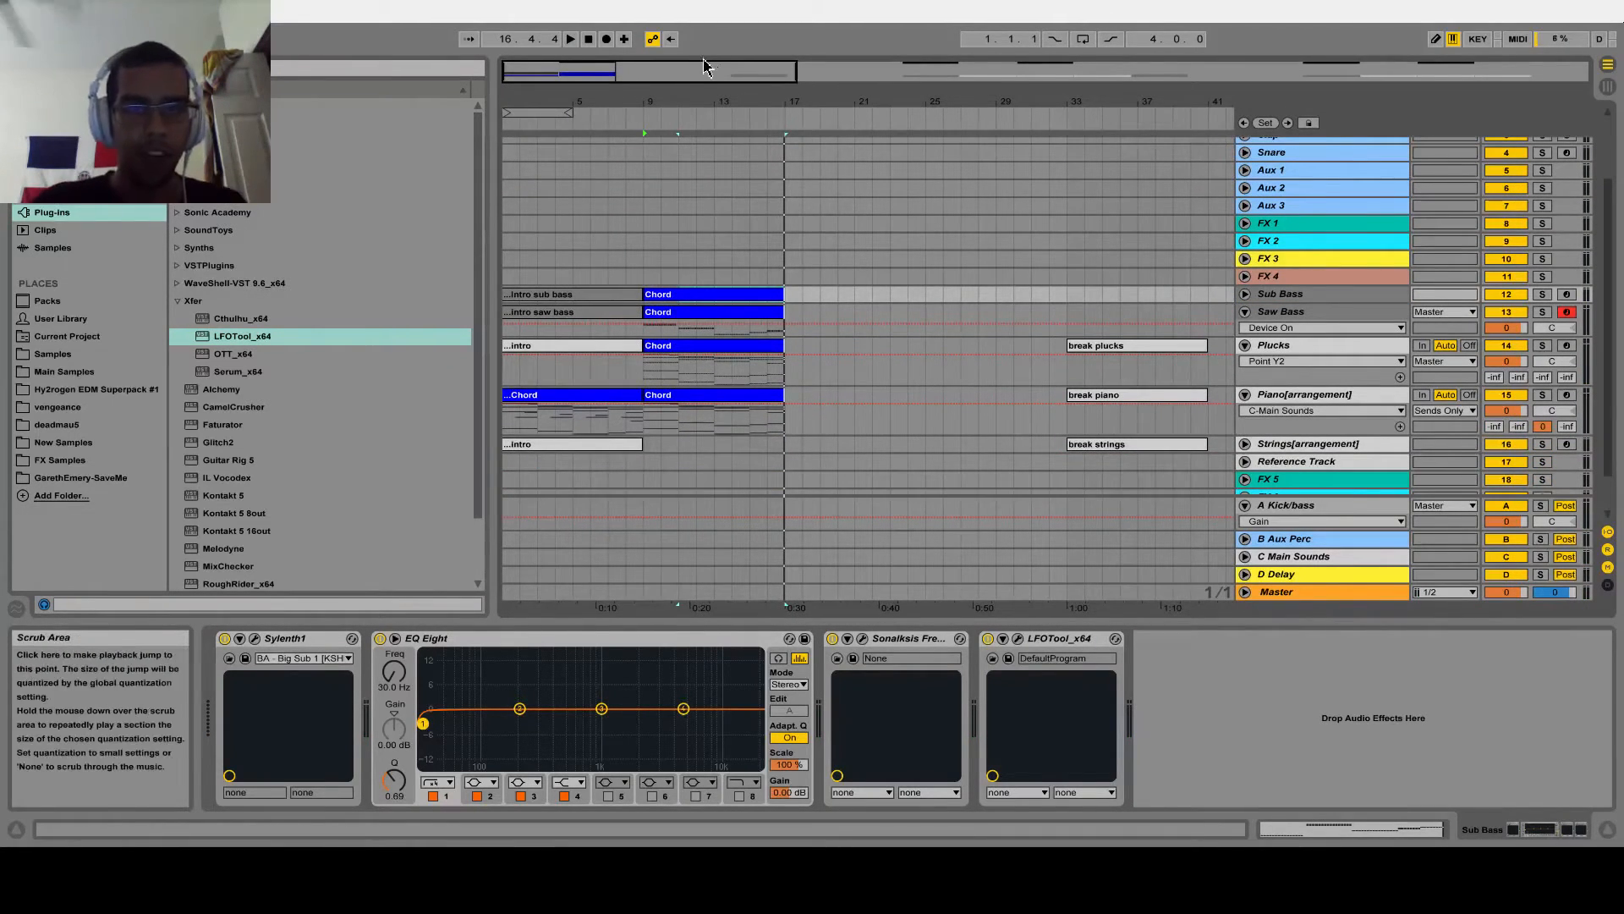
left_click_drag(718, 77, 1269, 72)
scroll(1291, 272, "up", 5)
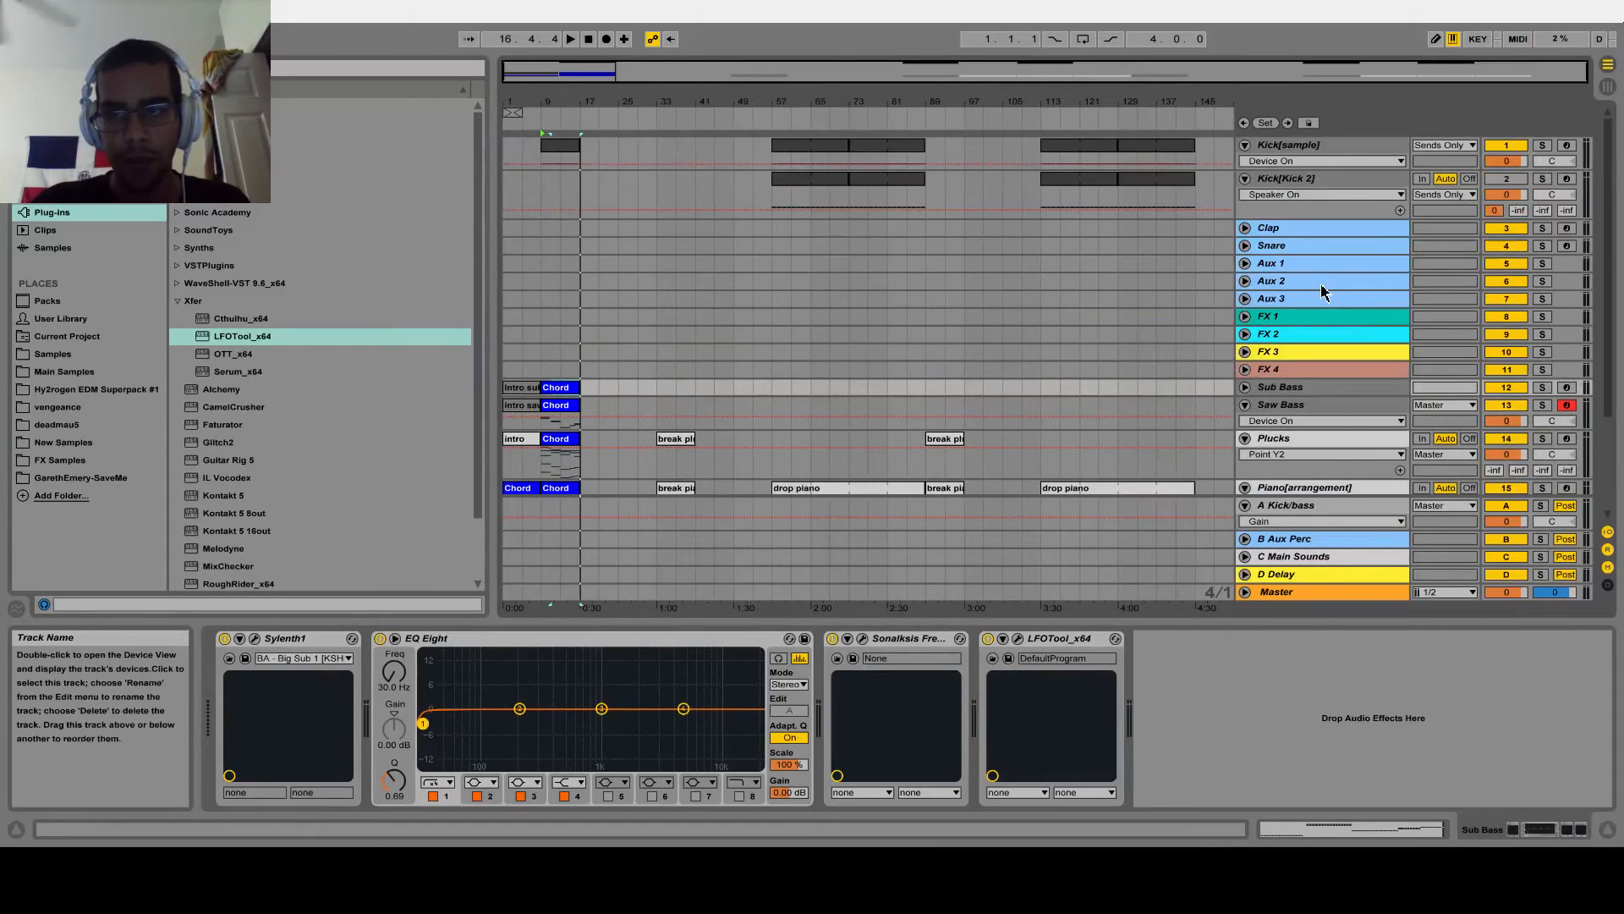
left_click(1291, 151)
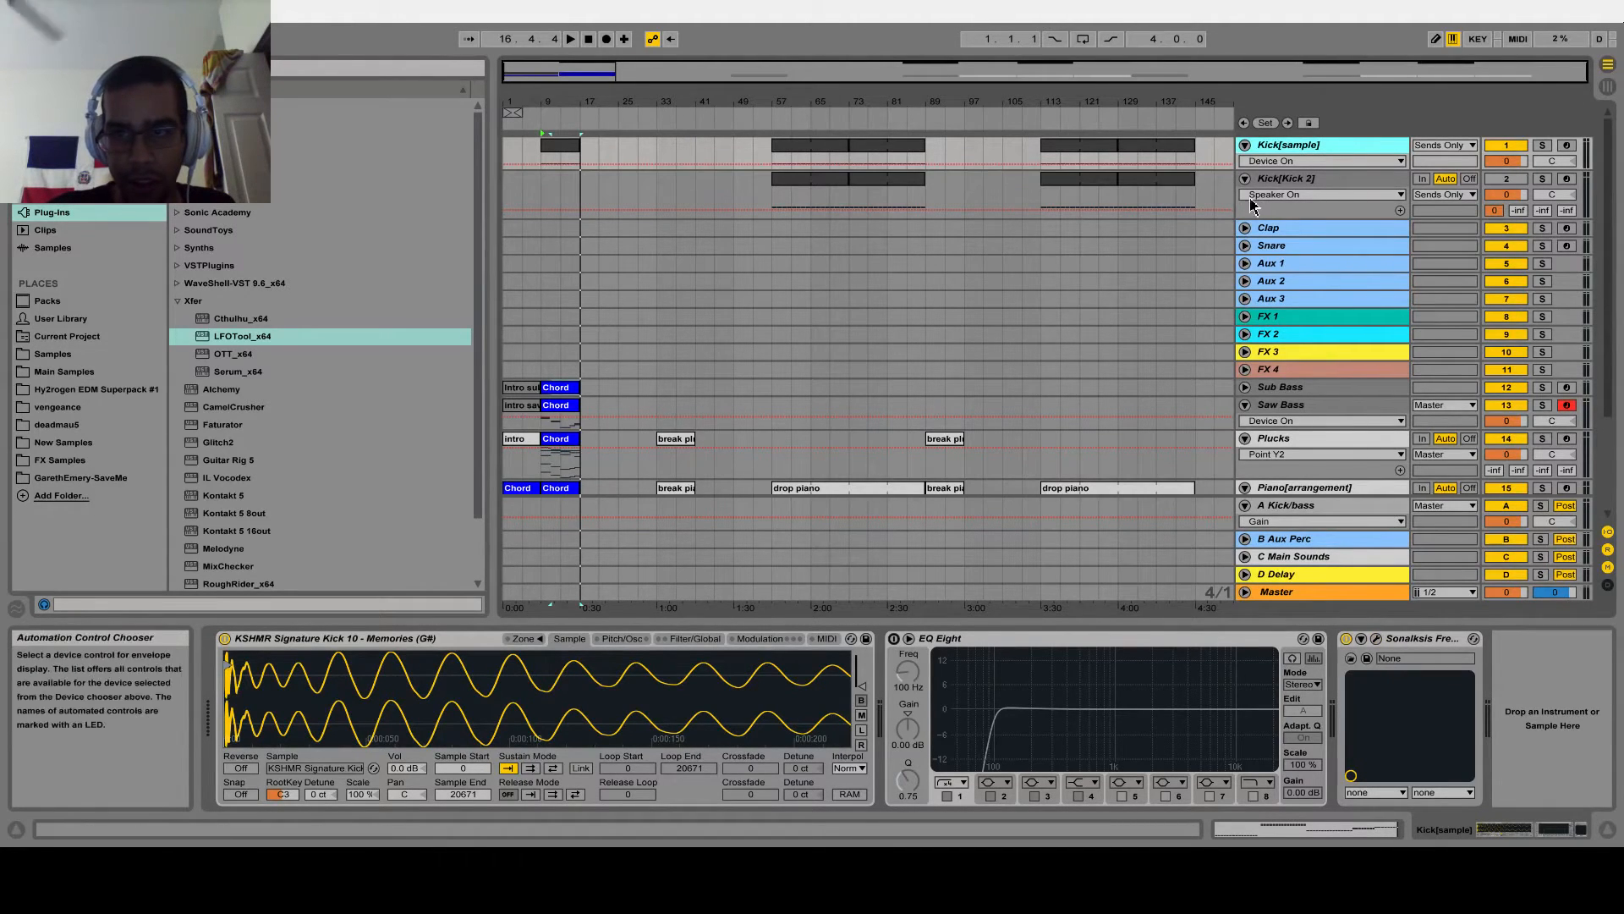
left_click(1245, 227)
left_click(1355, 230)
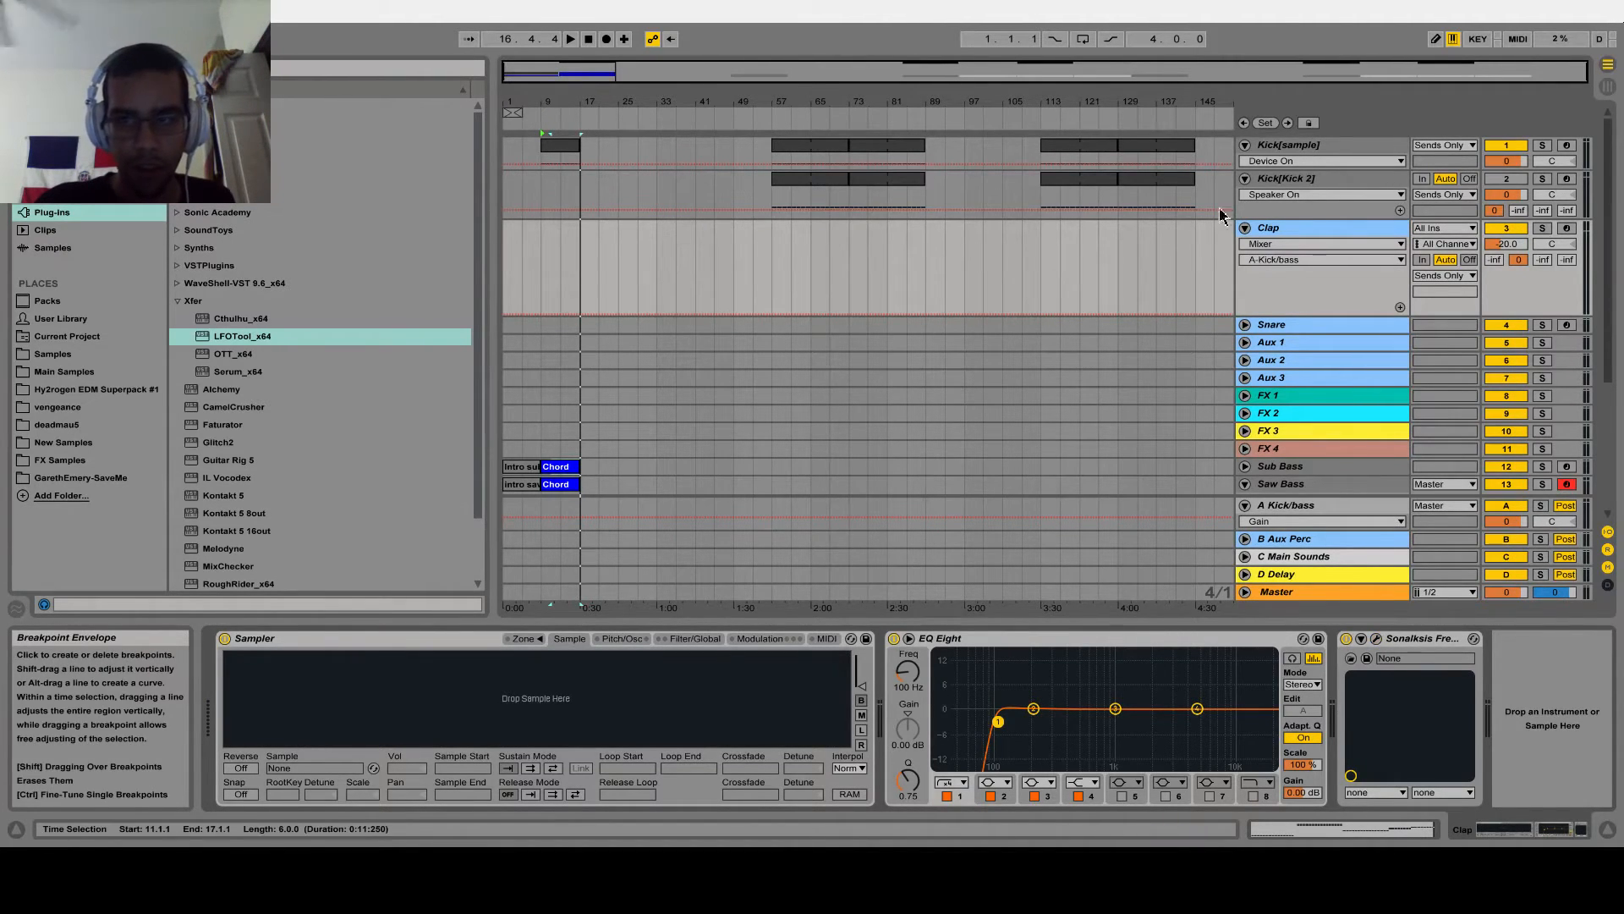
left_click(1245, 228)
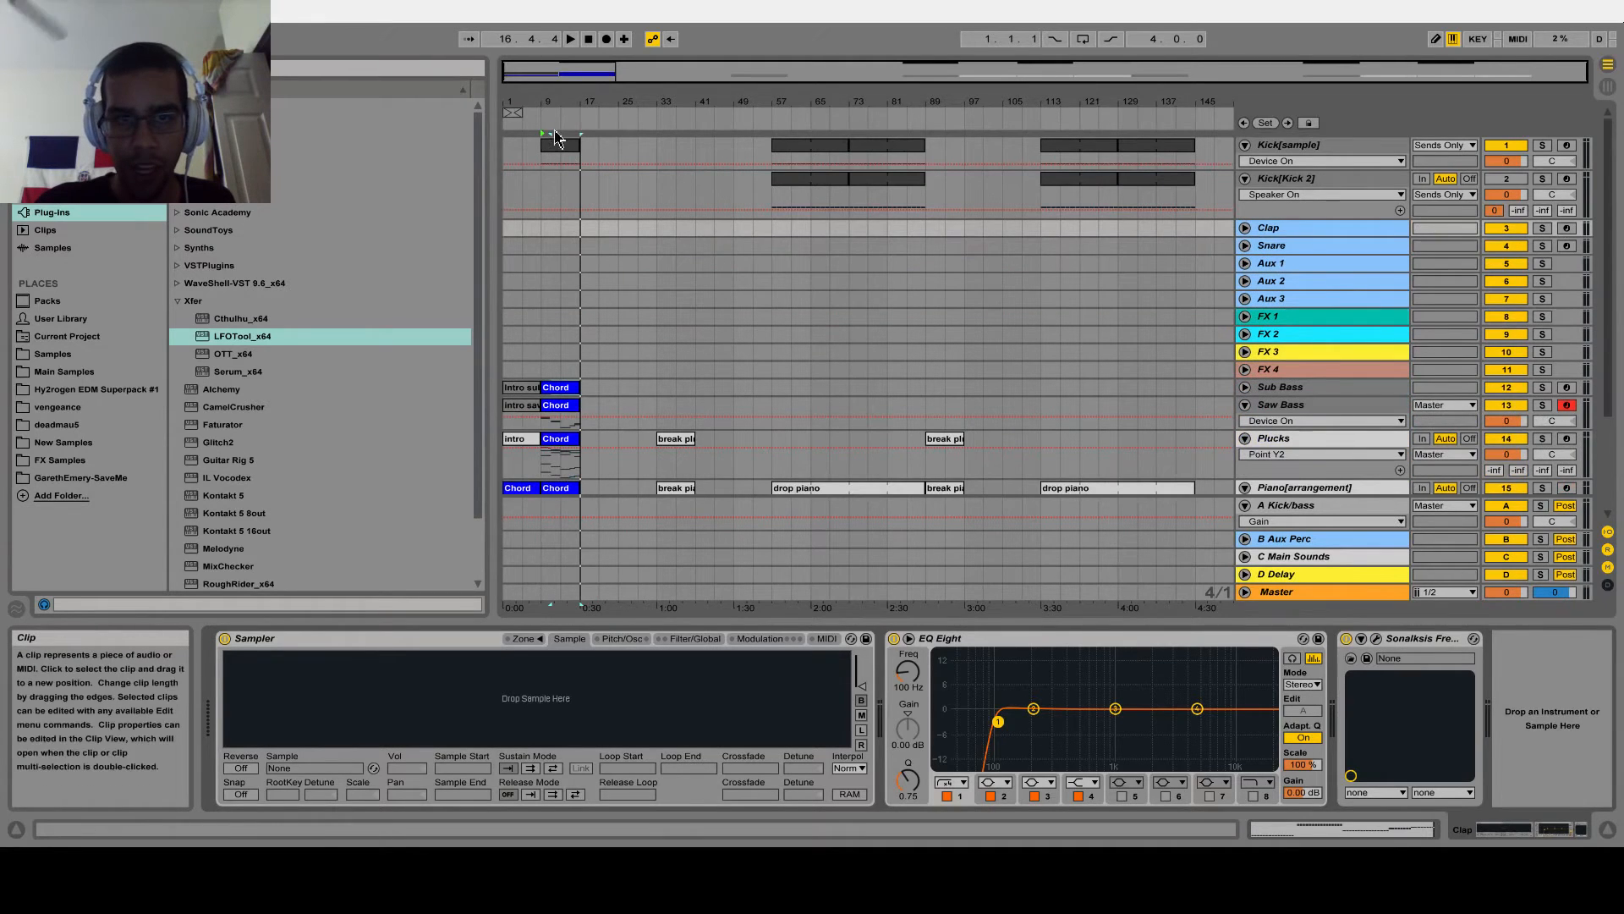
Play the section from bar 9 briefly to hear the kick with the basses and plucks
key("space")
left_click_drag(555, 105, 513, 78)
key("space")
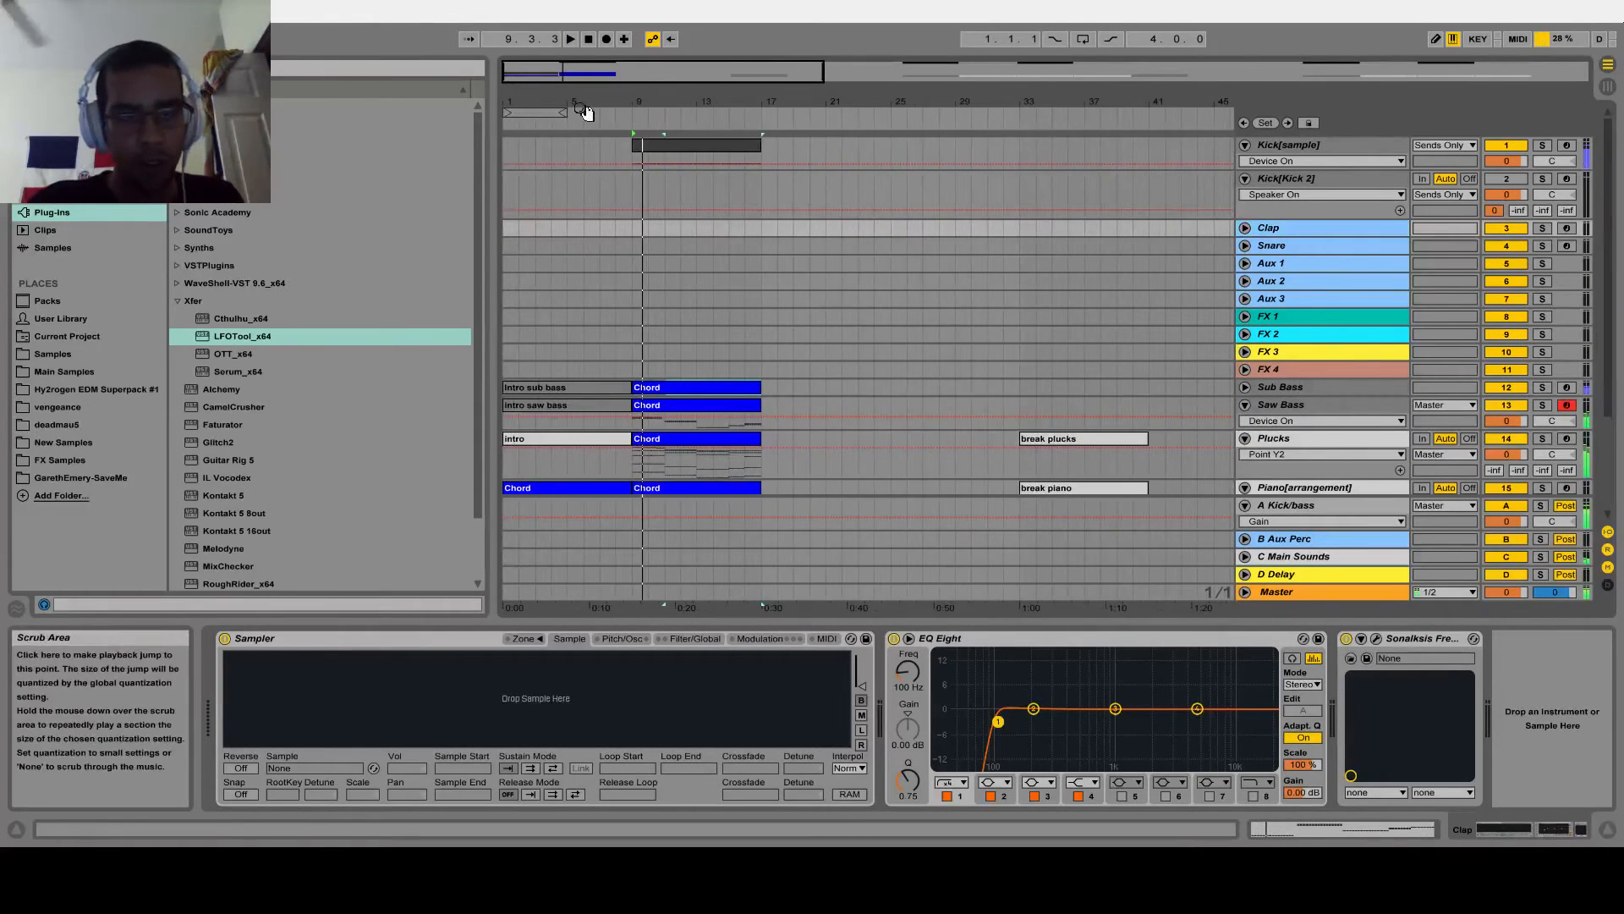
Search the Samples folder for "clap" and look through the drum Claps folder of the Sounds of KSHMR VOL 2 pack
left_click(80, 358)
left_click(283, 89)
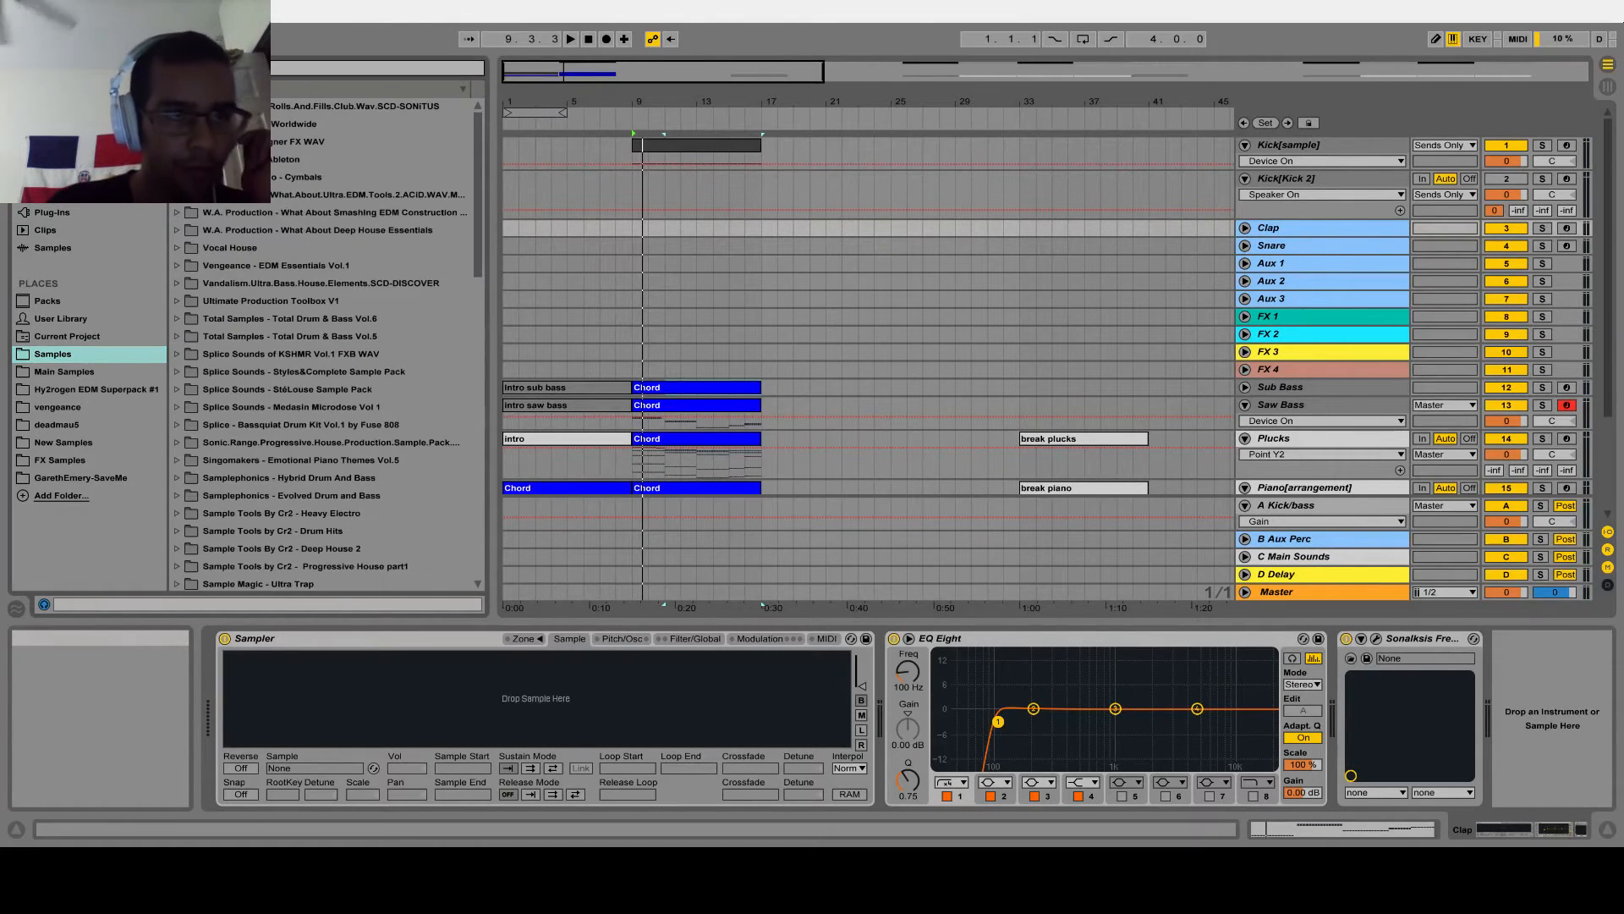
type("clap")
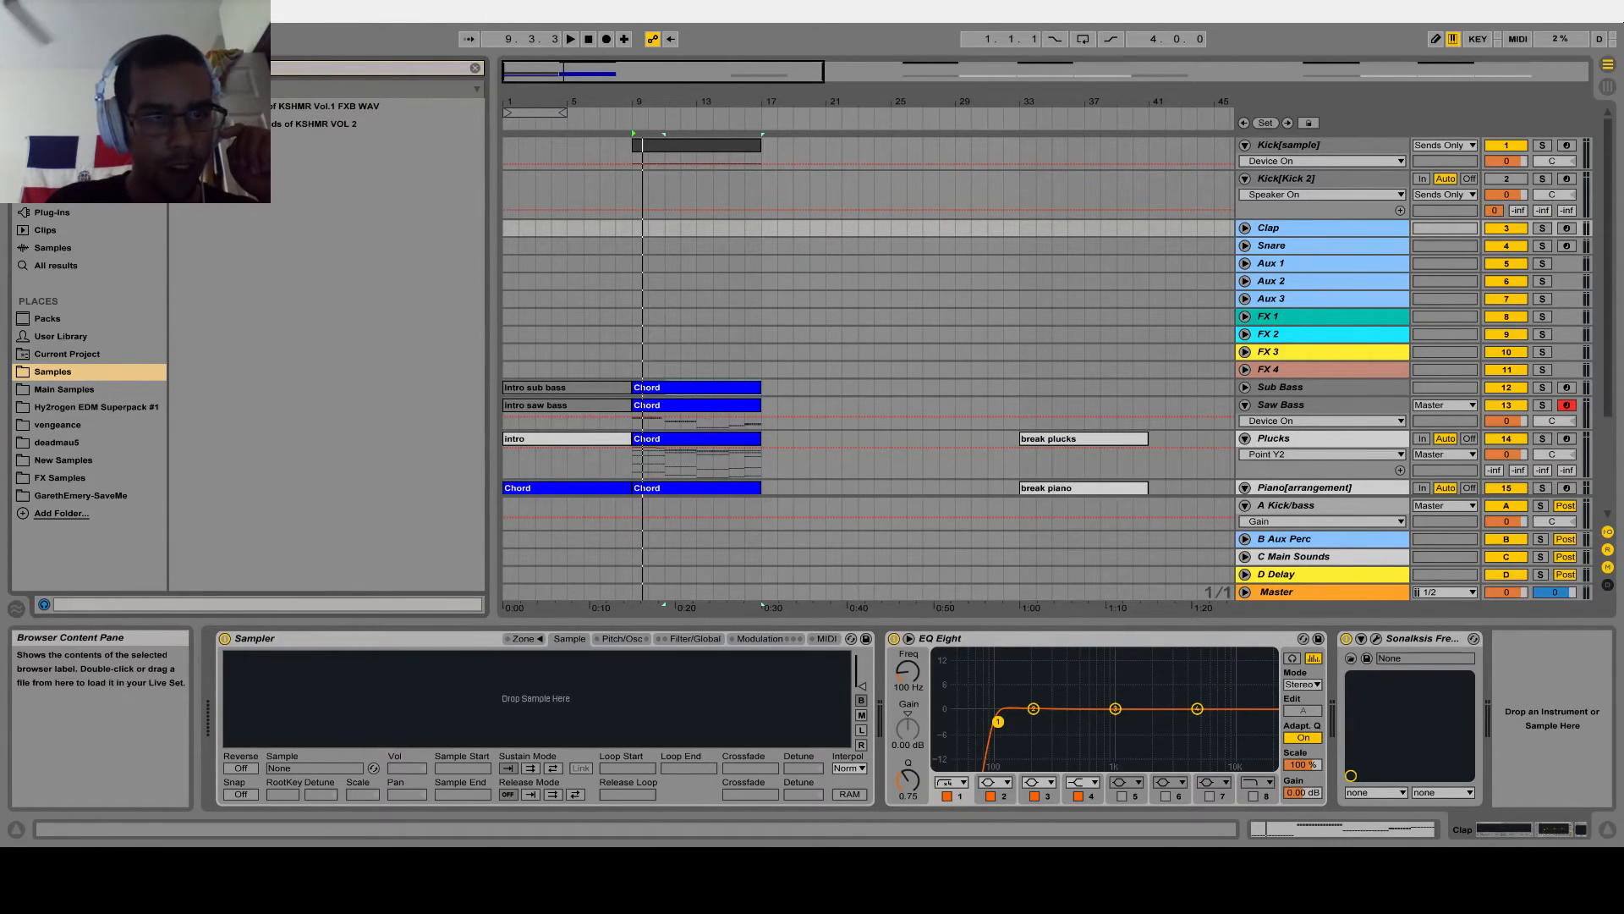
left_click(176, 123)
left_click(192, 178)
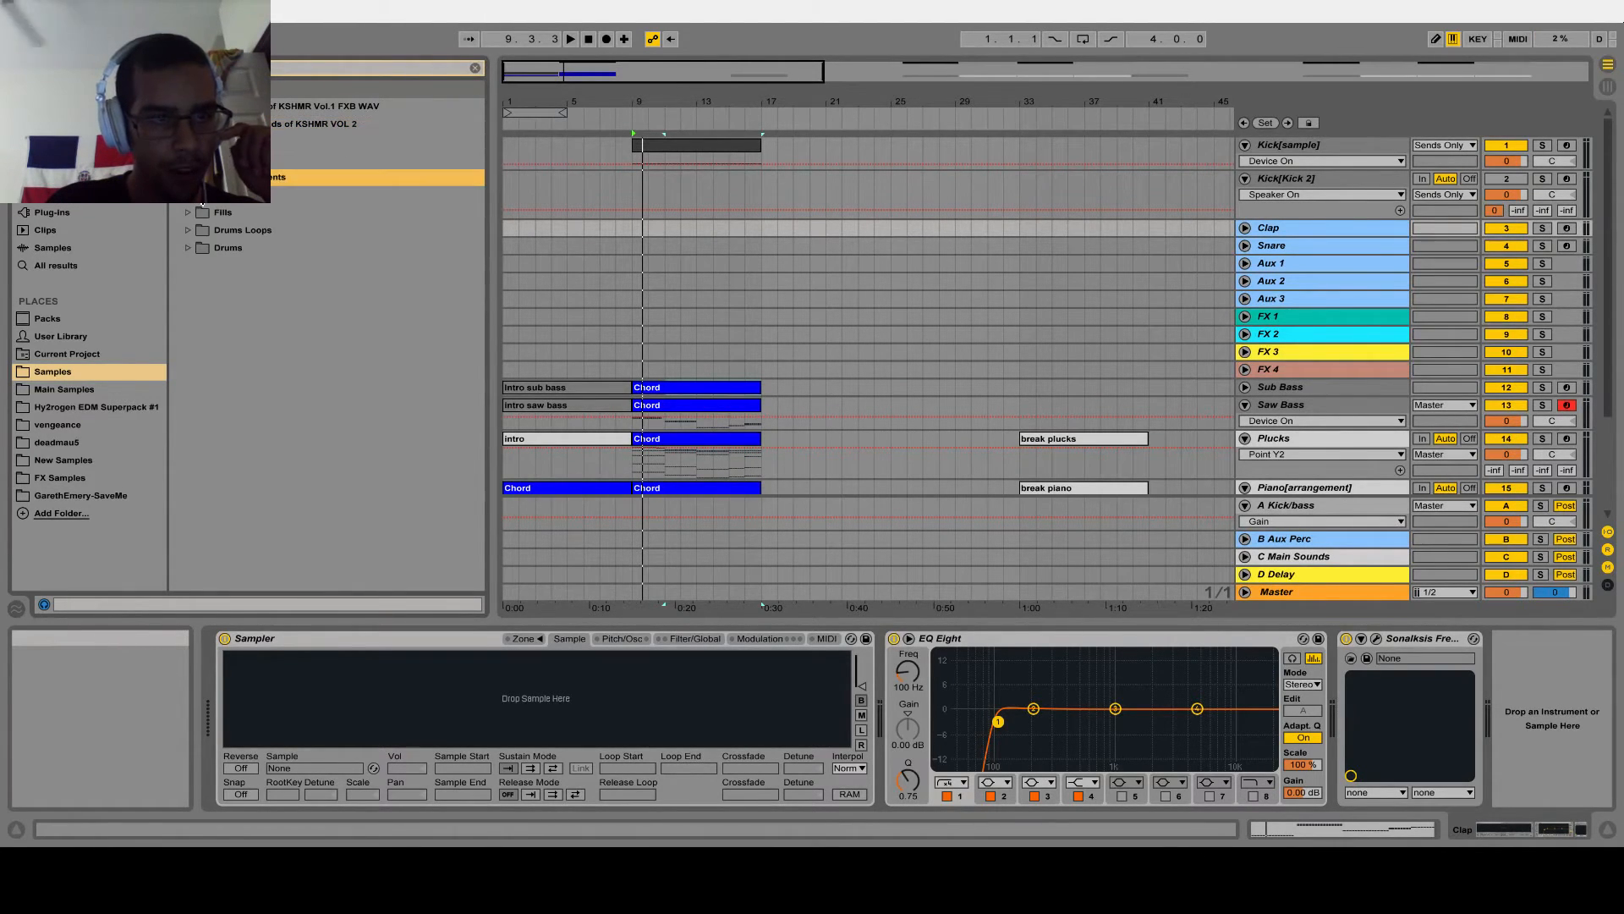
left_click(188, 248)
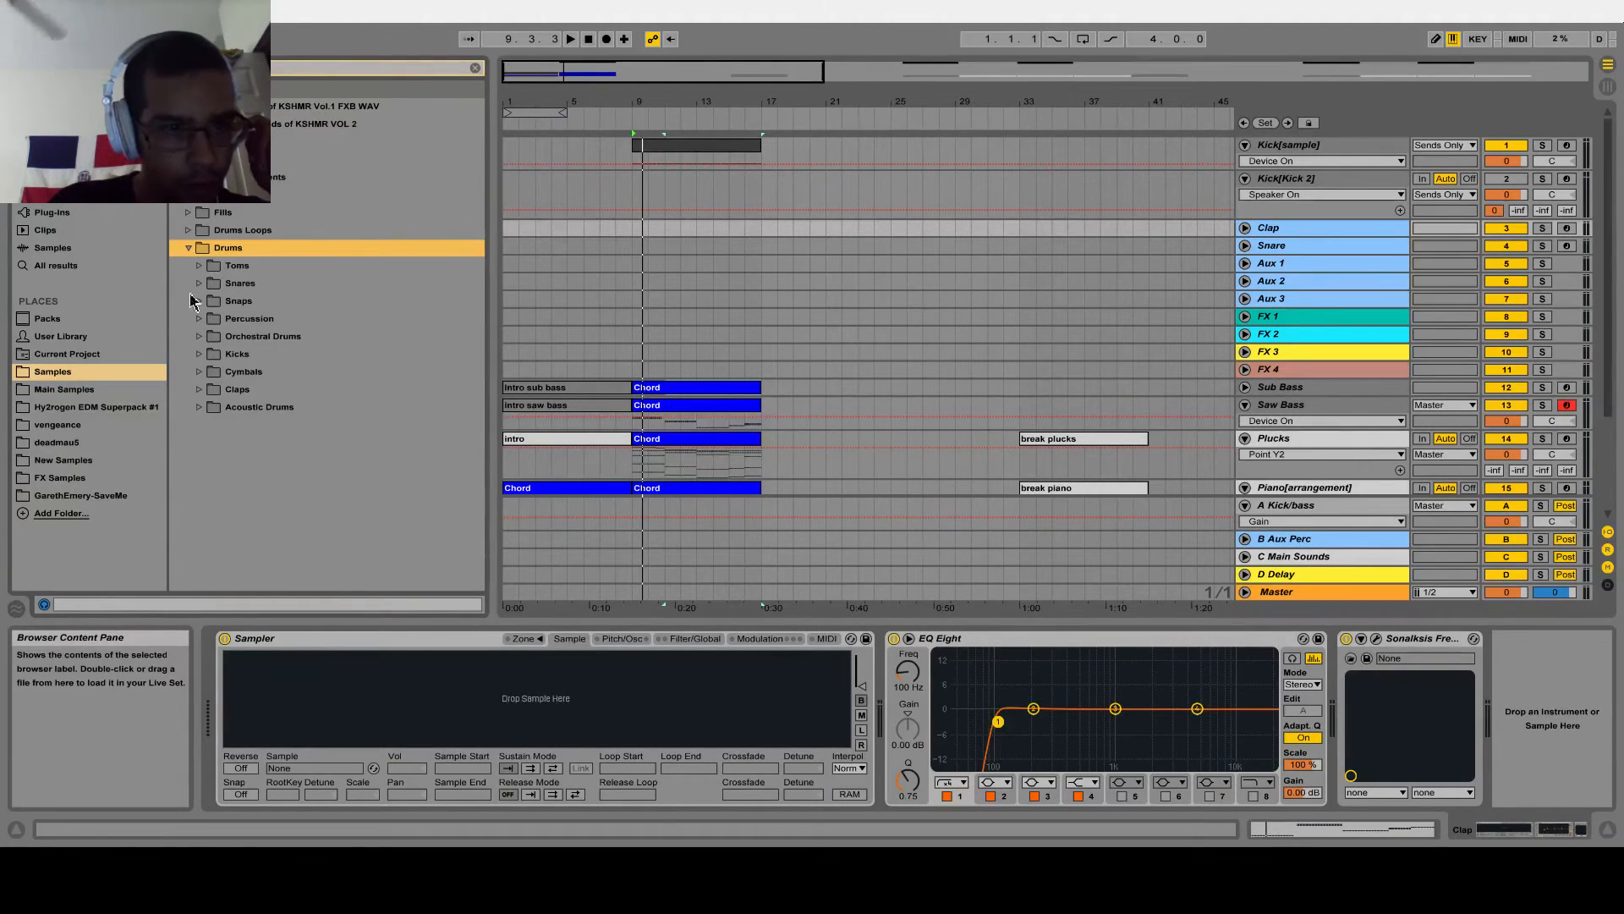
left_click(200, 389)
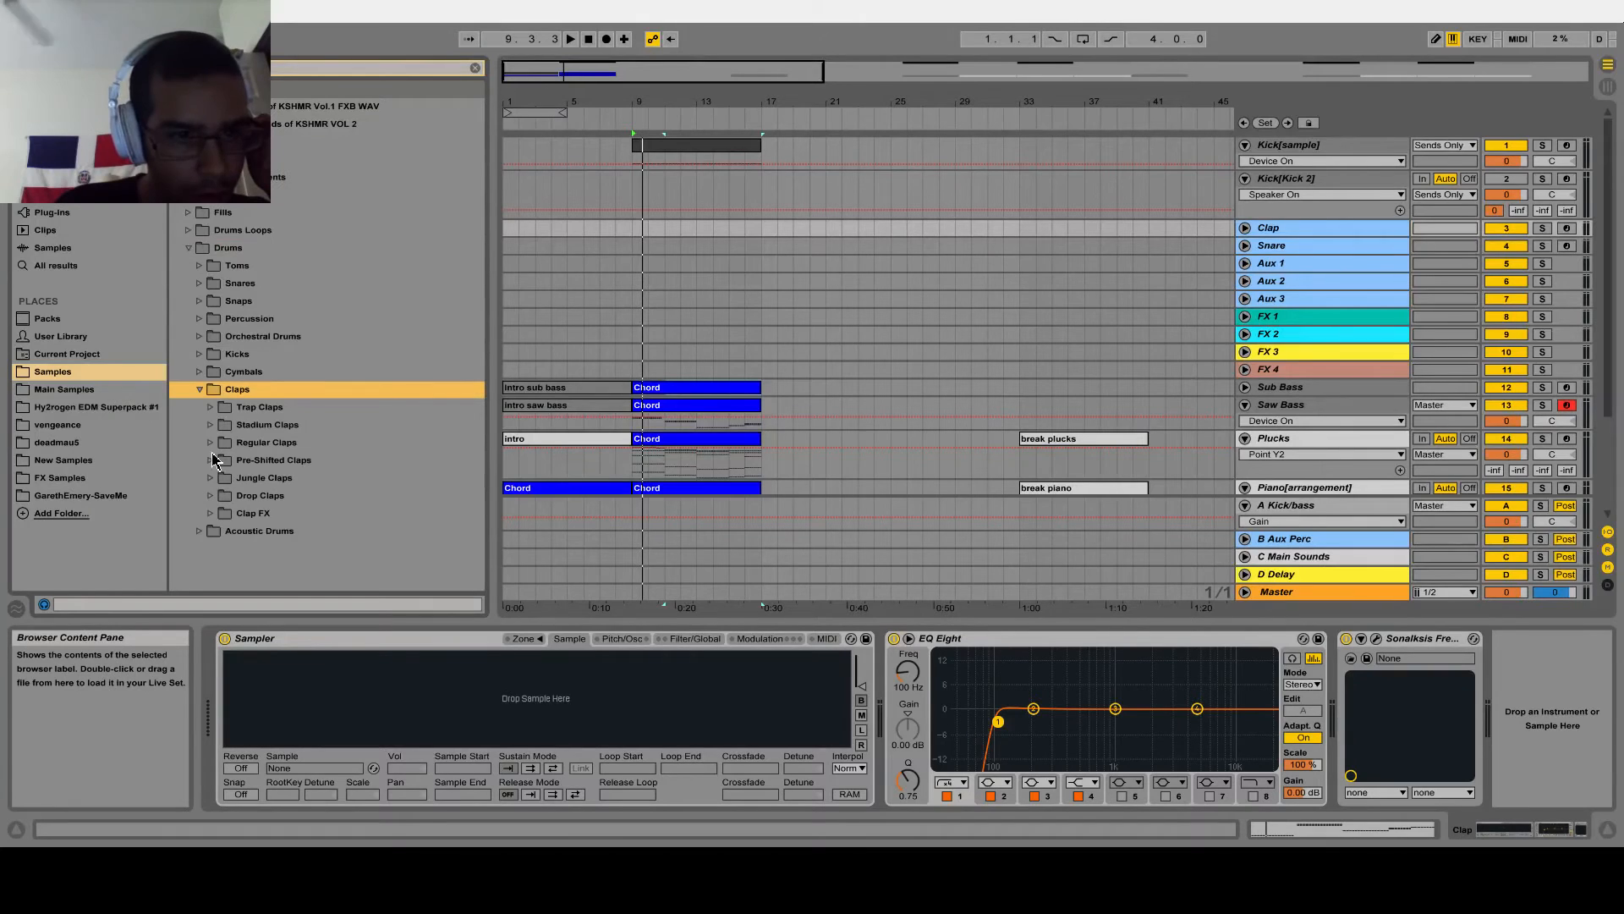
left_click(188, 141)
left_click(177, 123)
left_click(177, 124)
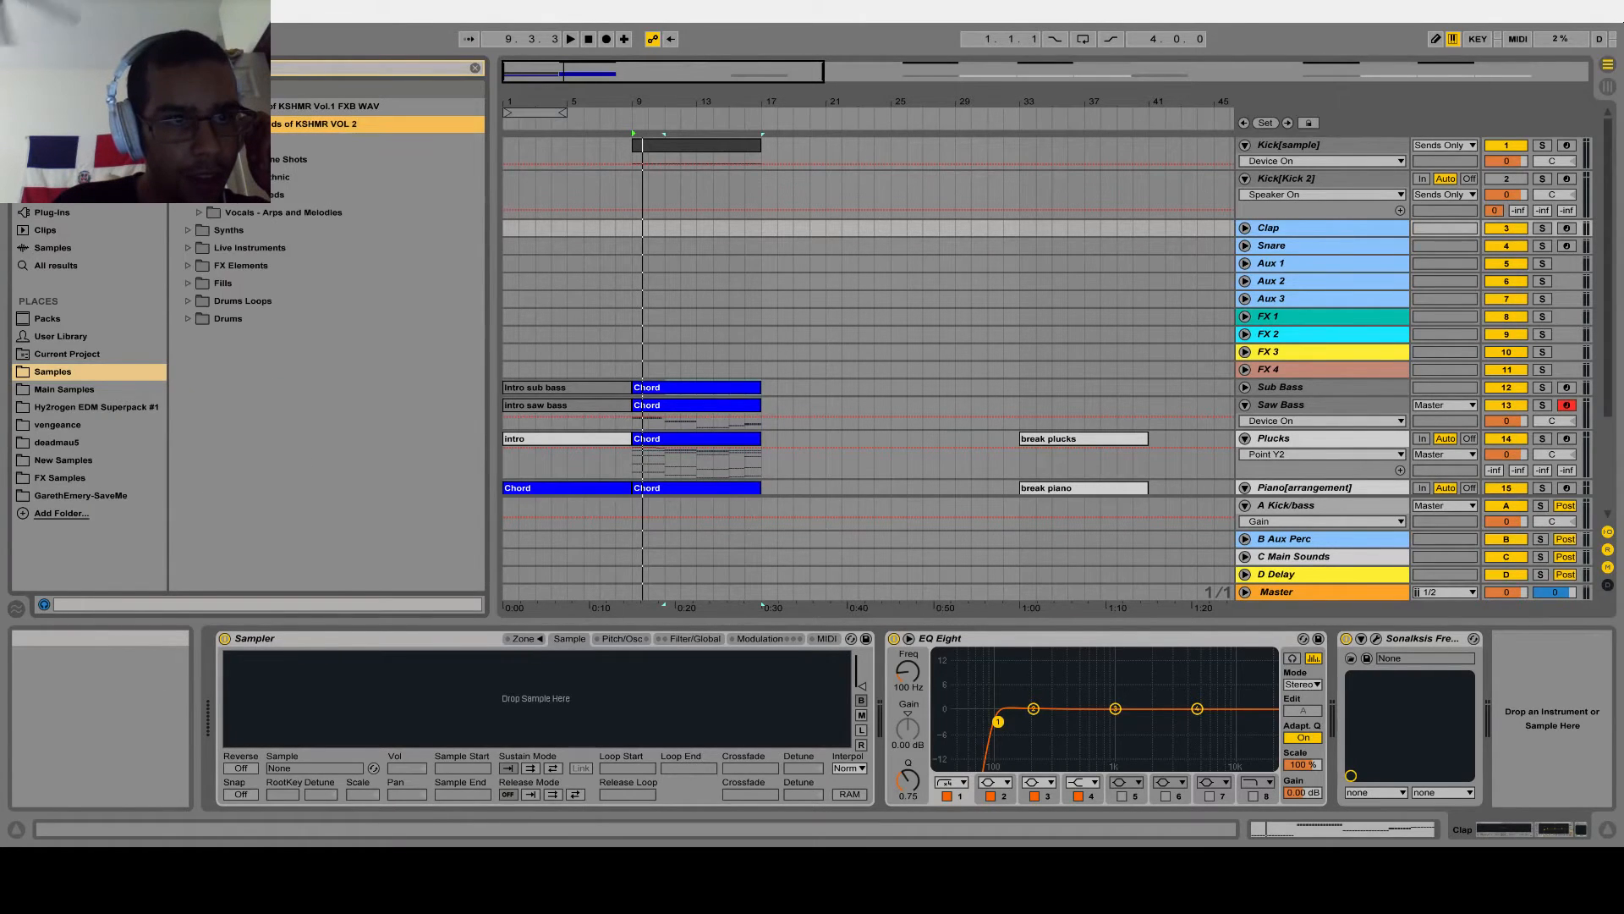
Browse the Splice Sounds of KSHMR Vol.1 pack and look through the Regular Claps in its KSHMR Claps folder
left_click(177, 106)
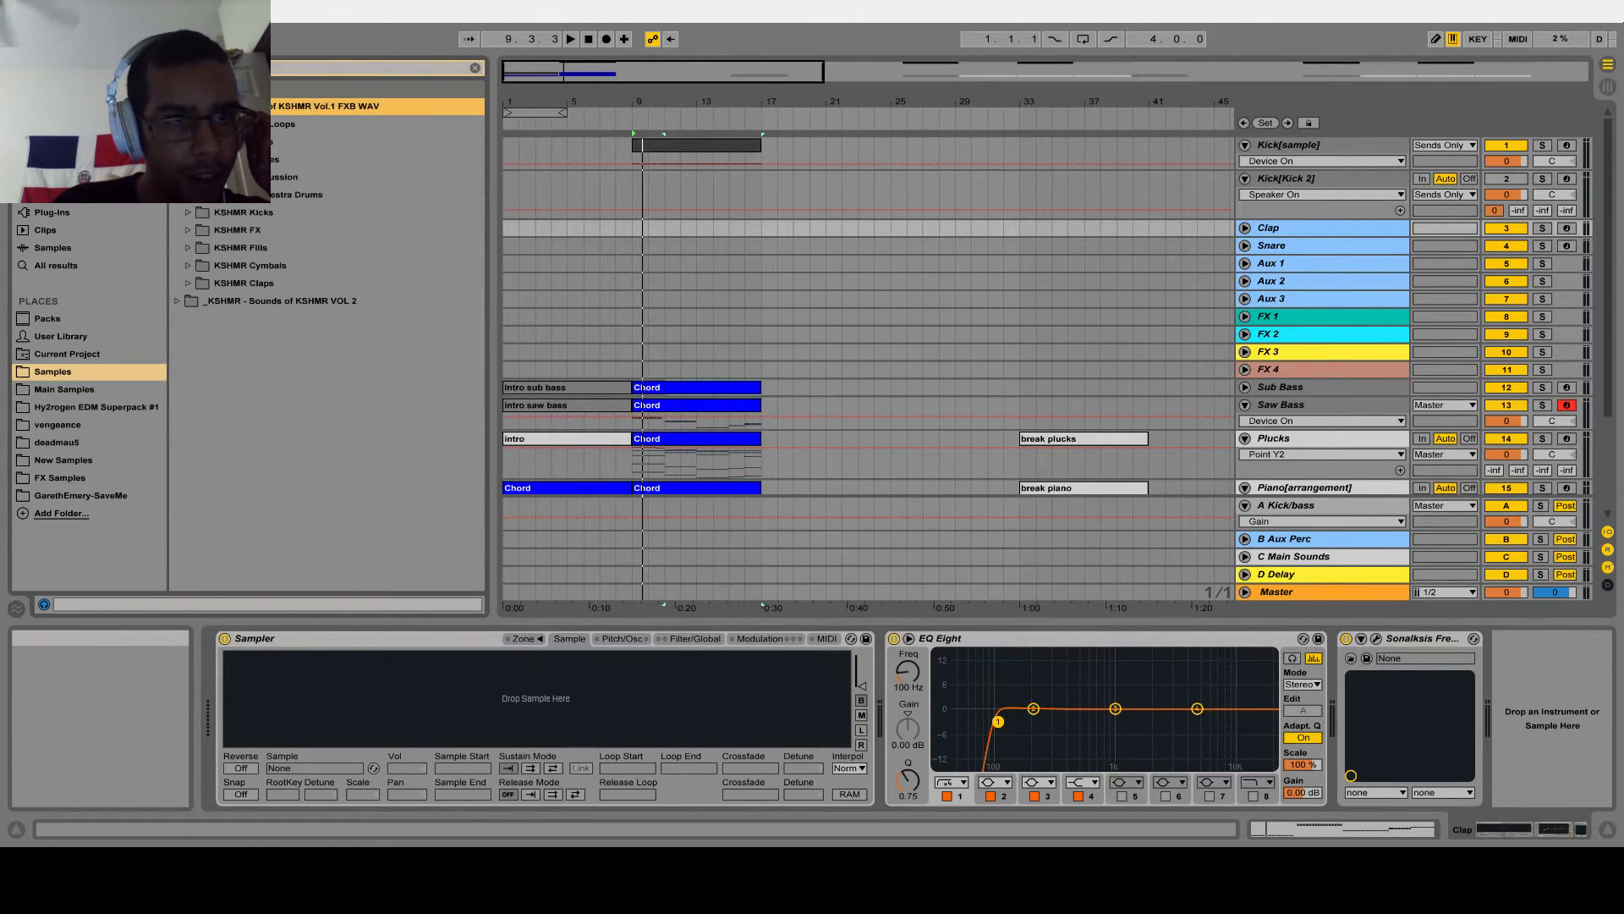
left_click(194, 244)
left_click(188, 248)
left_click(186, 249)
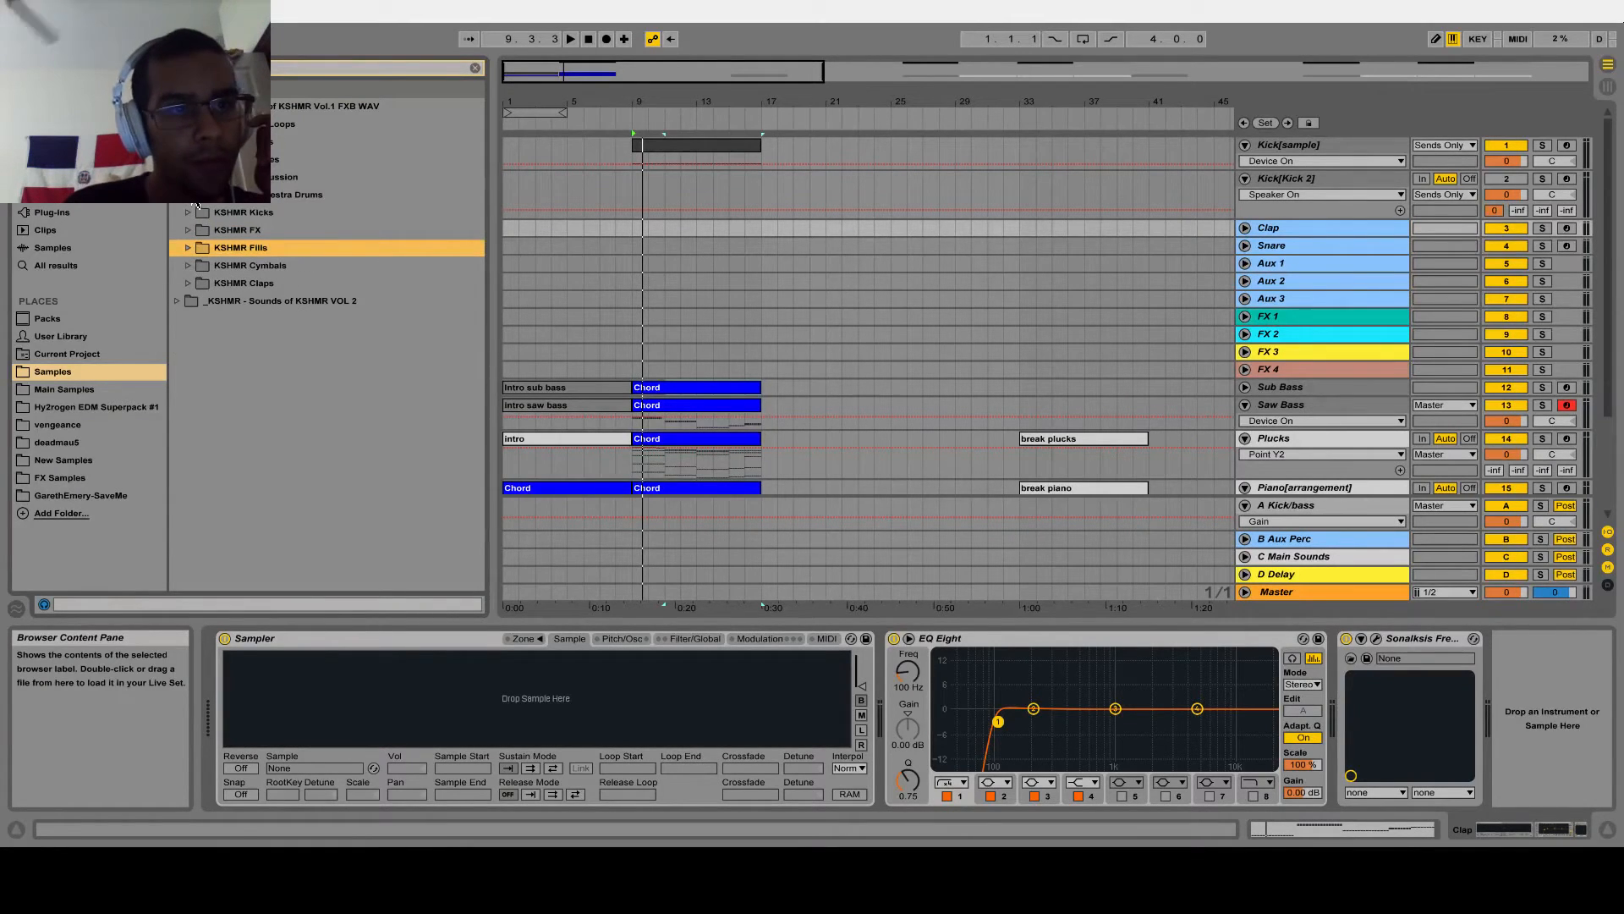
left_click(188, 124)
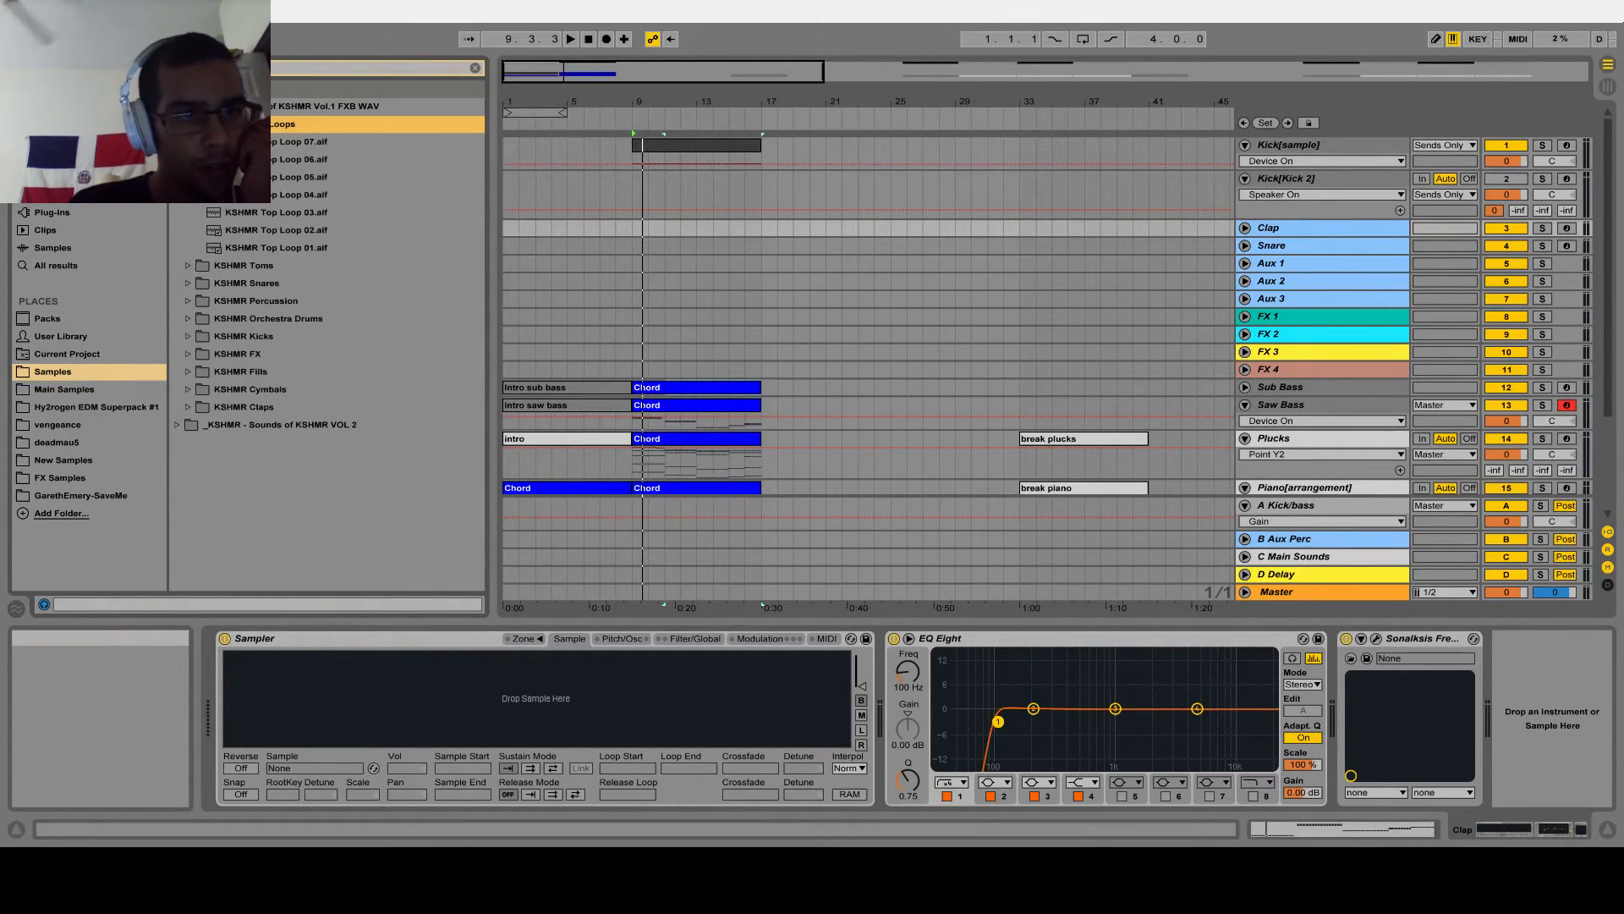
left_click(188, 124)
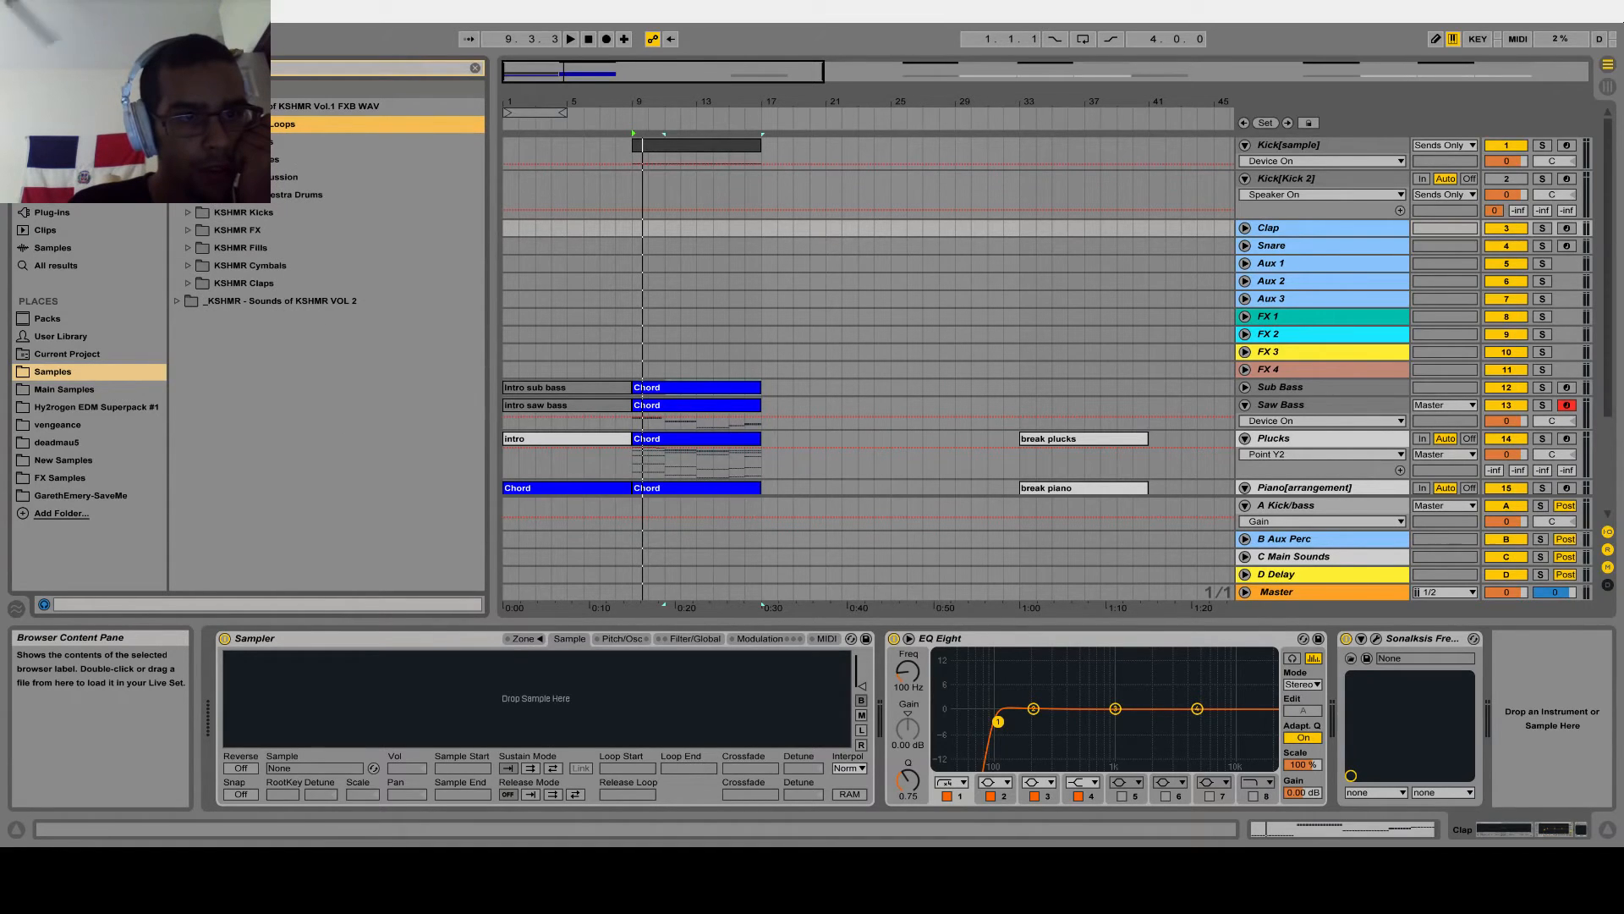
left_click(188, 284)
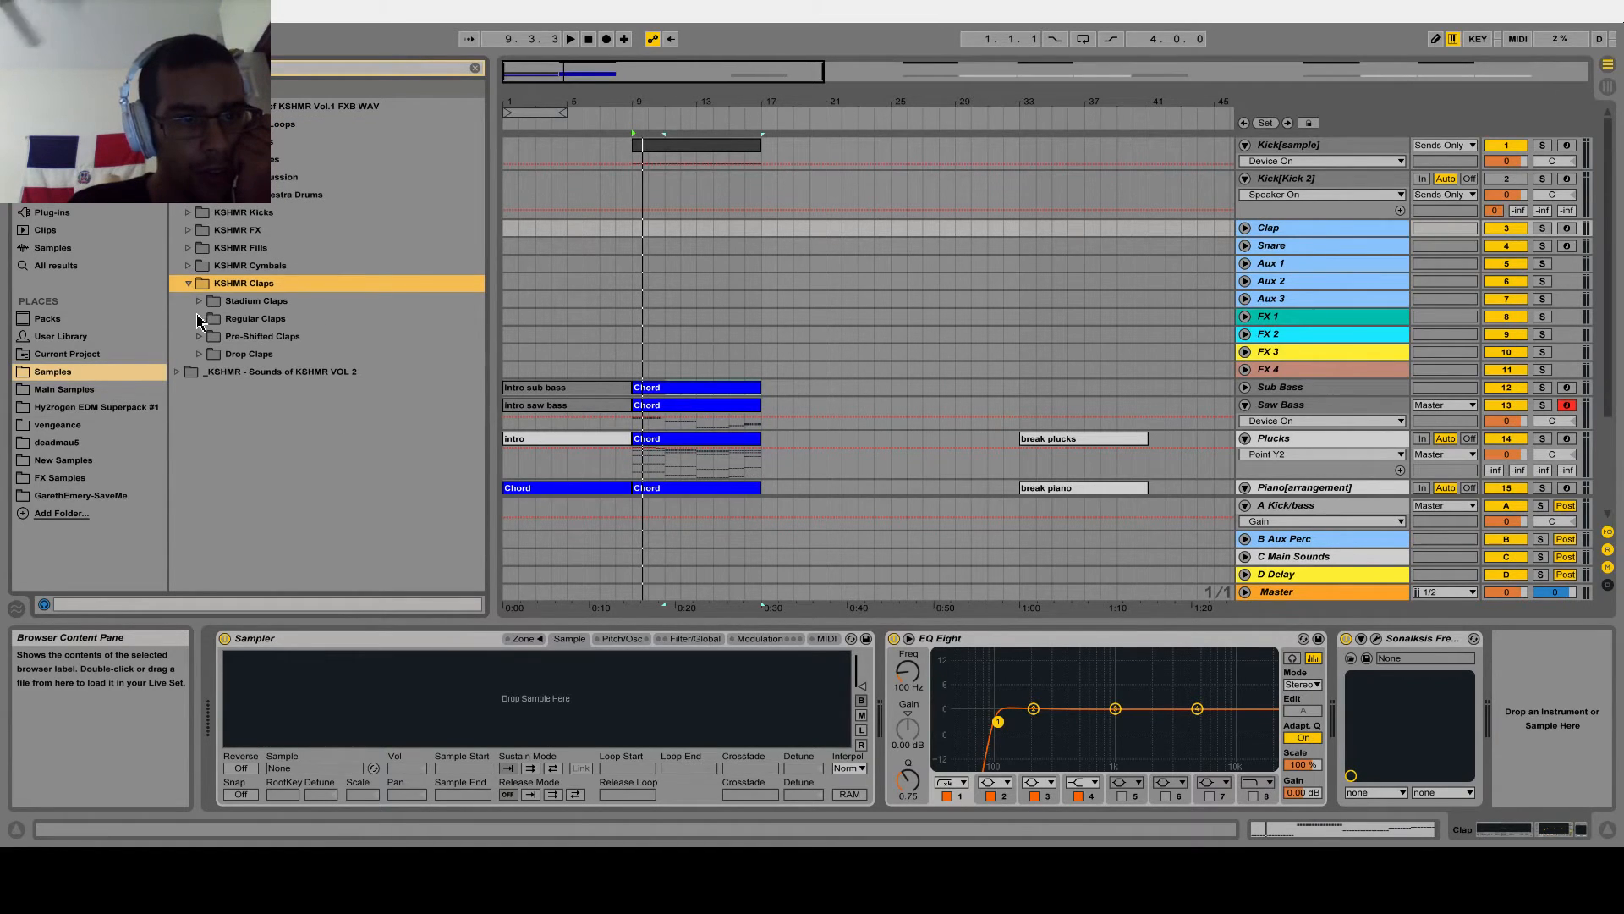
left_click(200, 319)
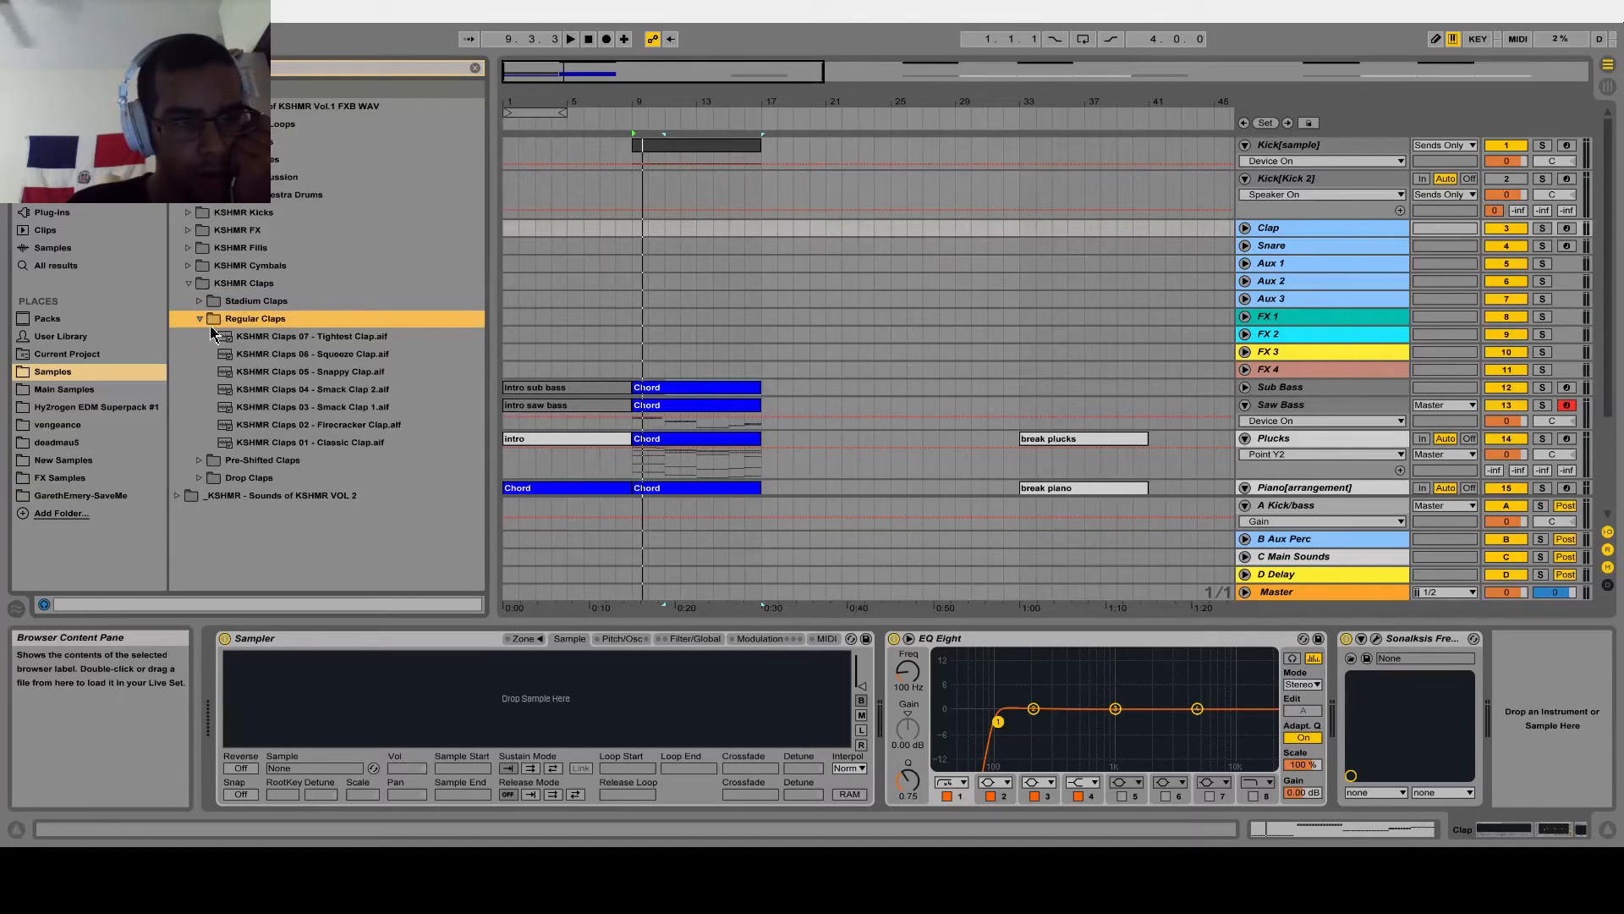
left_click(200, 319)
Open the Drop Claps folder and audition KSHMR Drop Claps 01 to 04
left_click(199, 354)
left_click(251, 387)
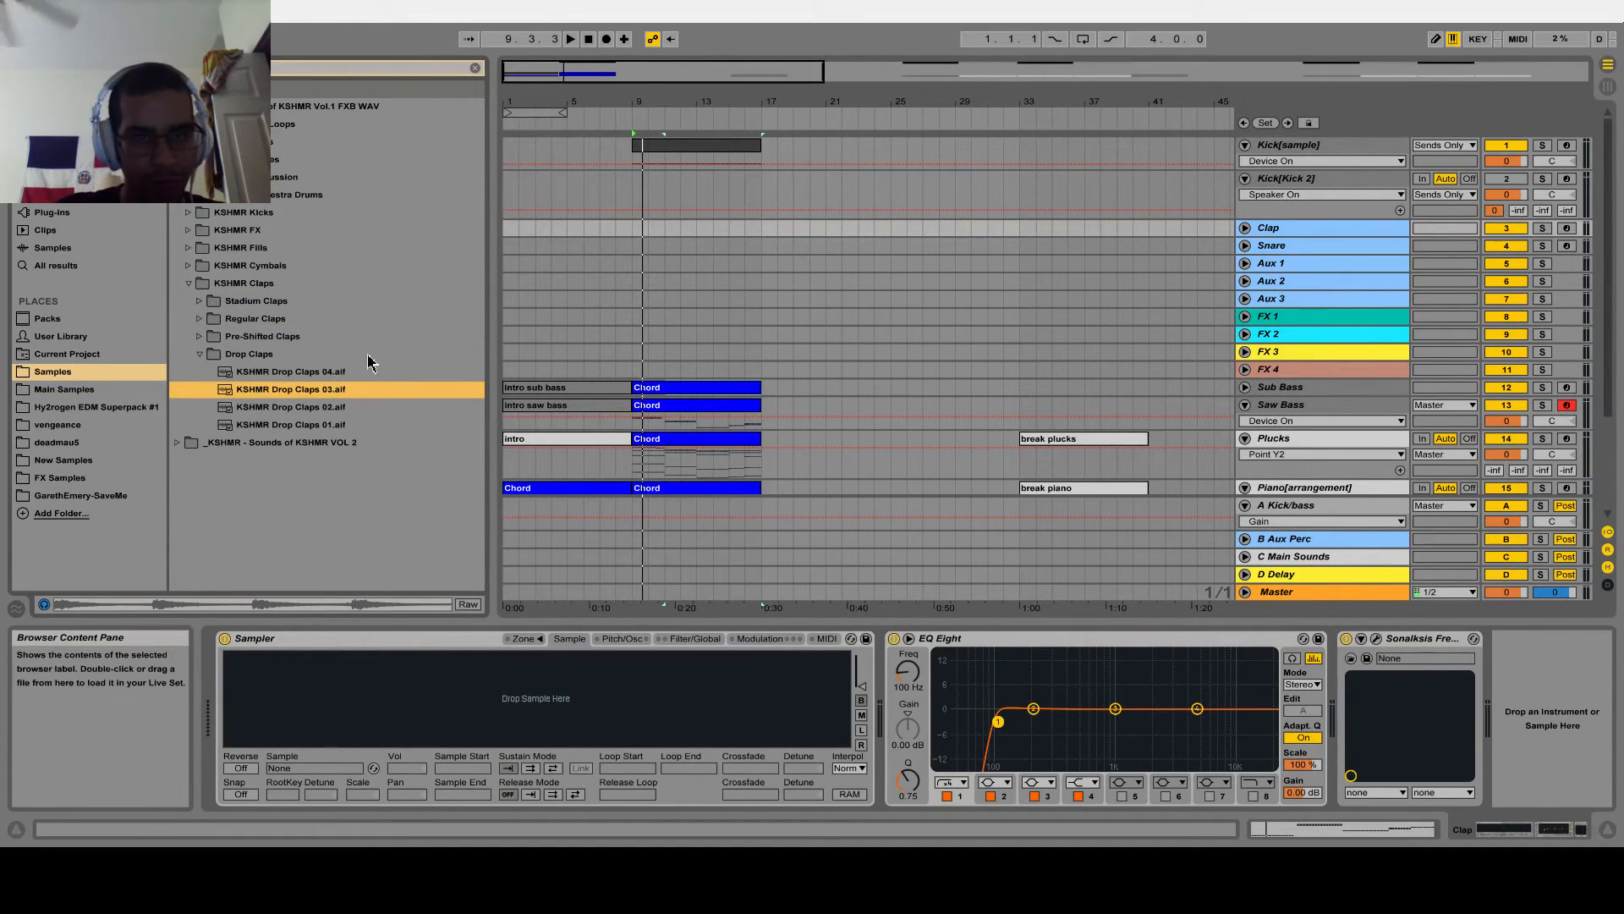
left_click(301, 374)
left_click(299, 390)
left_click(305, 409)
left_click(311, 426)
left_click(300, 406)
left_click(300, 389)
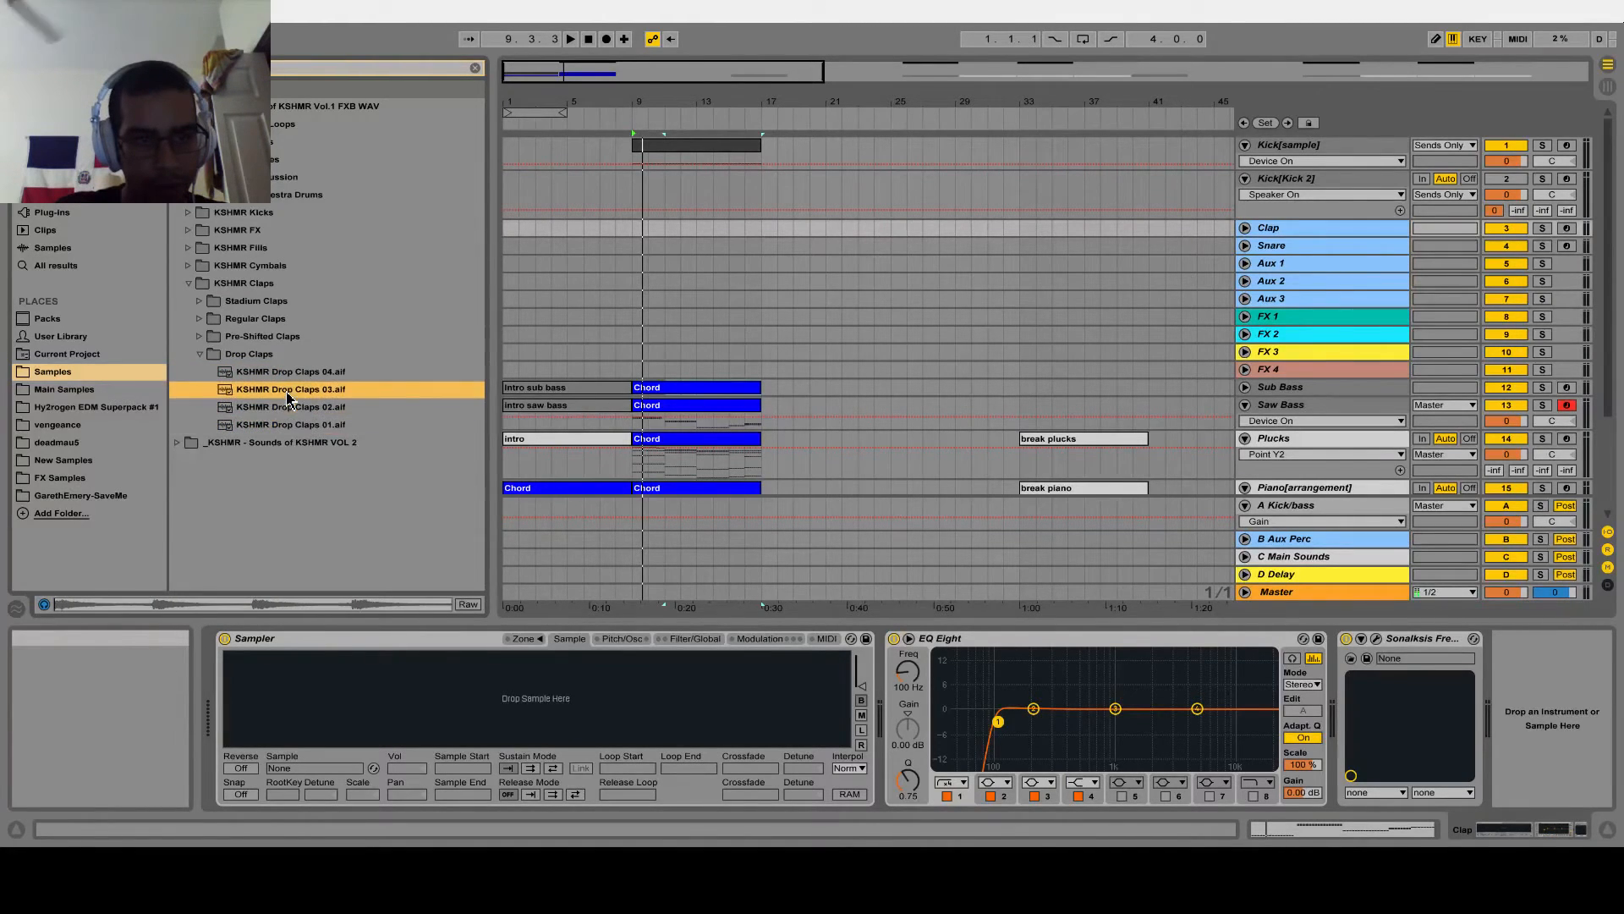
Unfold the Aux 1 track, place KSHMR Drop Claps 03 on it from bar 9 to bar 17, and play it
left_click(688, 239)
left_click_drag(647, 227, 638, 228)
left_click(843, 502)
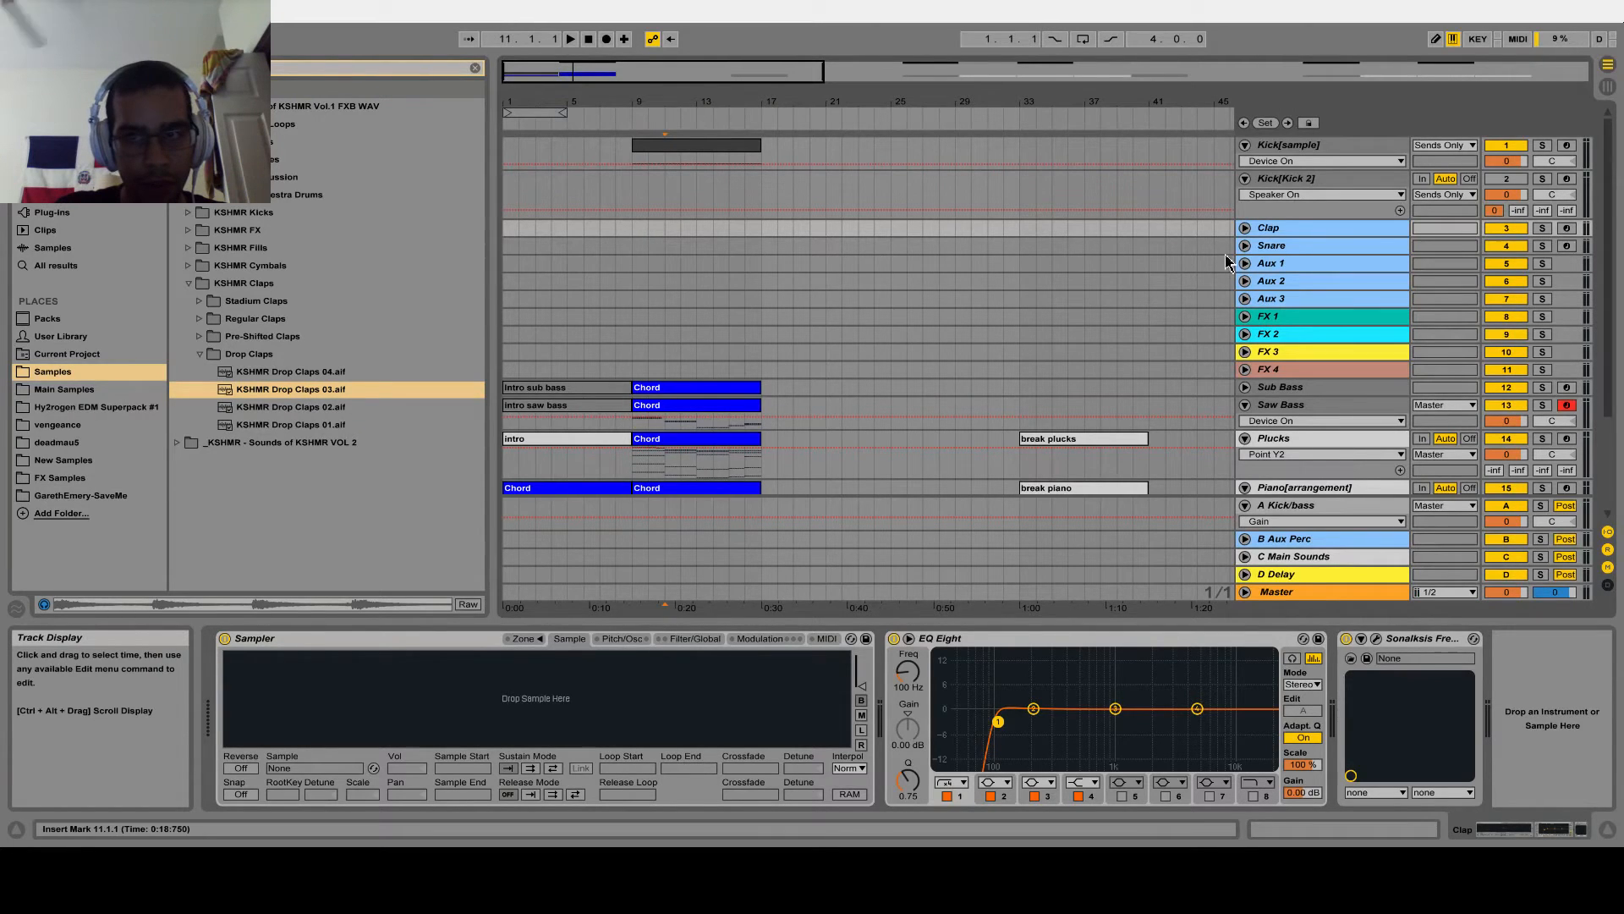
left_click(1270, 263)
left_click(1245, 264)
left_click_drag(305, 389, 678, 258)
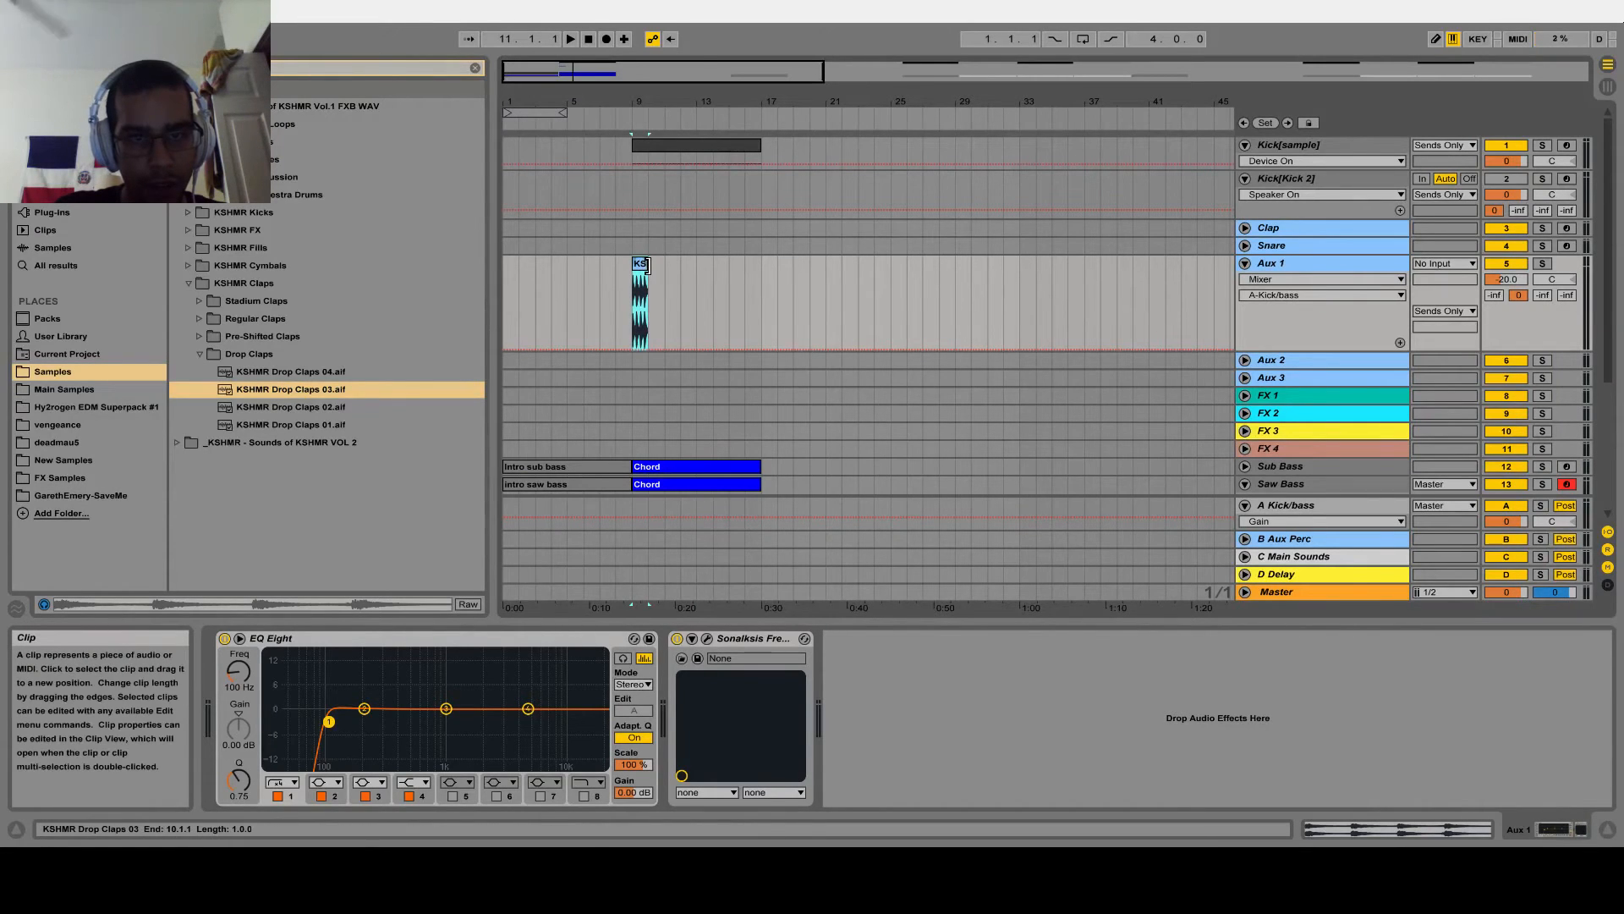
left_click_drag(645, 267, 762, 266)
key("space")
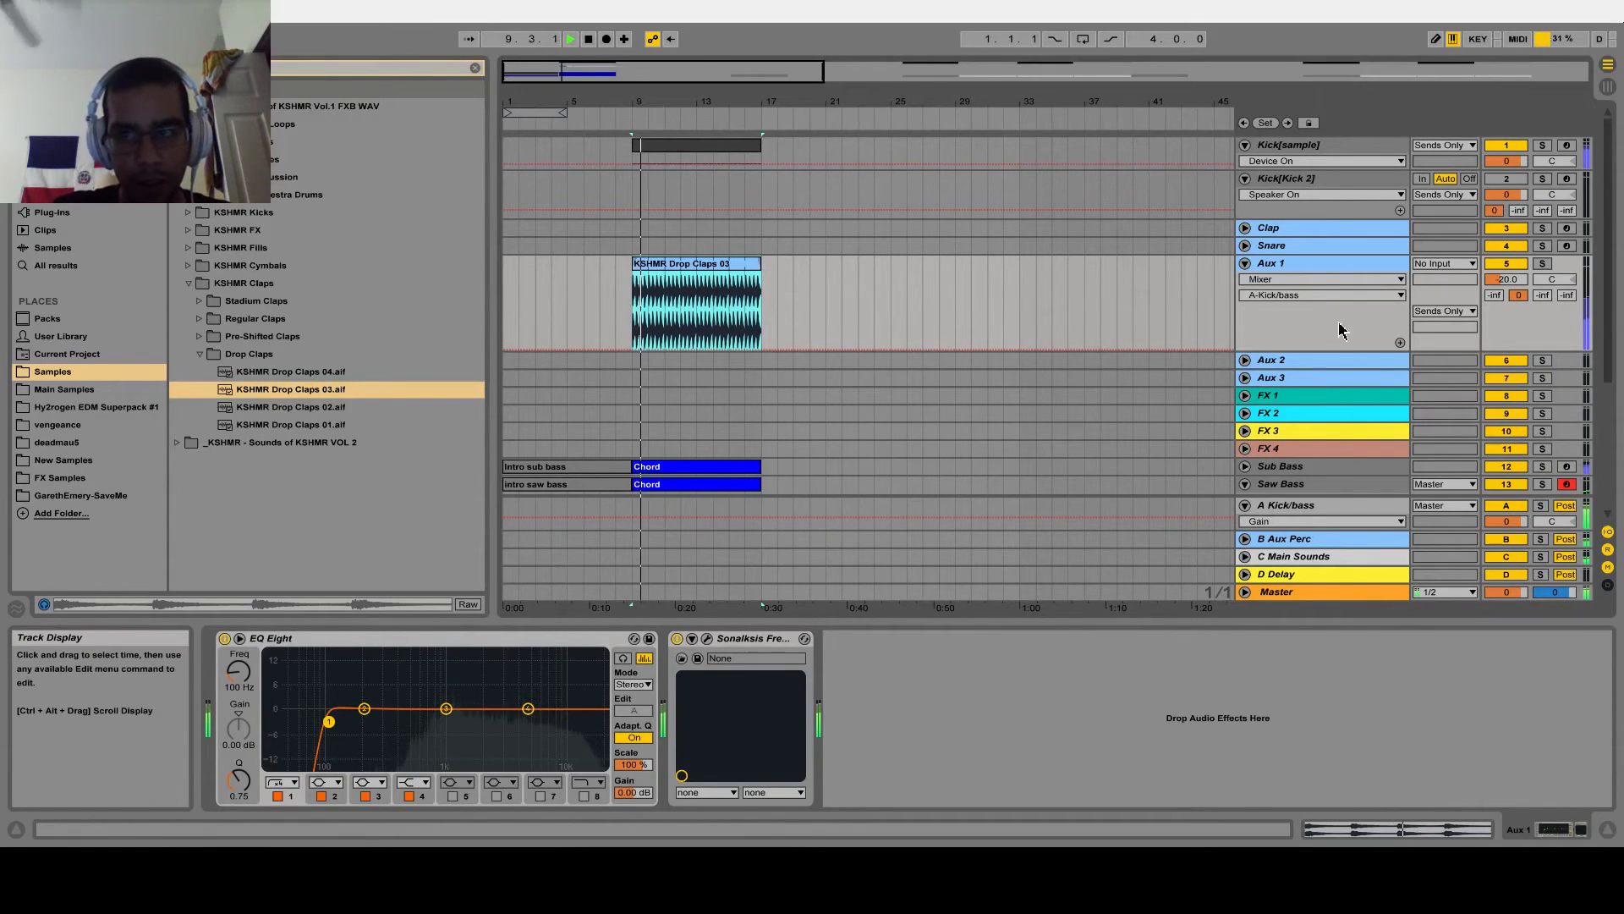
Replace the Aux 1 clip with KSHMR Drop Claps 02, extending it from bar 9 to bar 17 during playback
left_click(306, 406)
left_click(696, 334)
left_click(644, 315)
key("space")
key("ctrl+e")
key("space")
left_click_drag(647, 265, 761, 265)
Show the whole arrangement, select the Clap track and search the Samples folder for "kshmr"
double_click(735, 72)
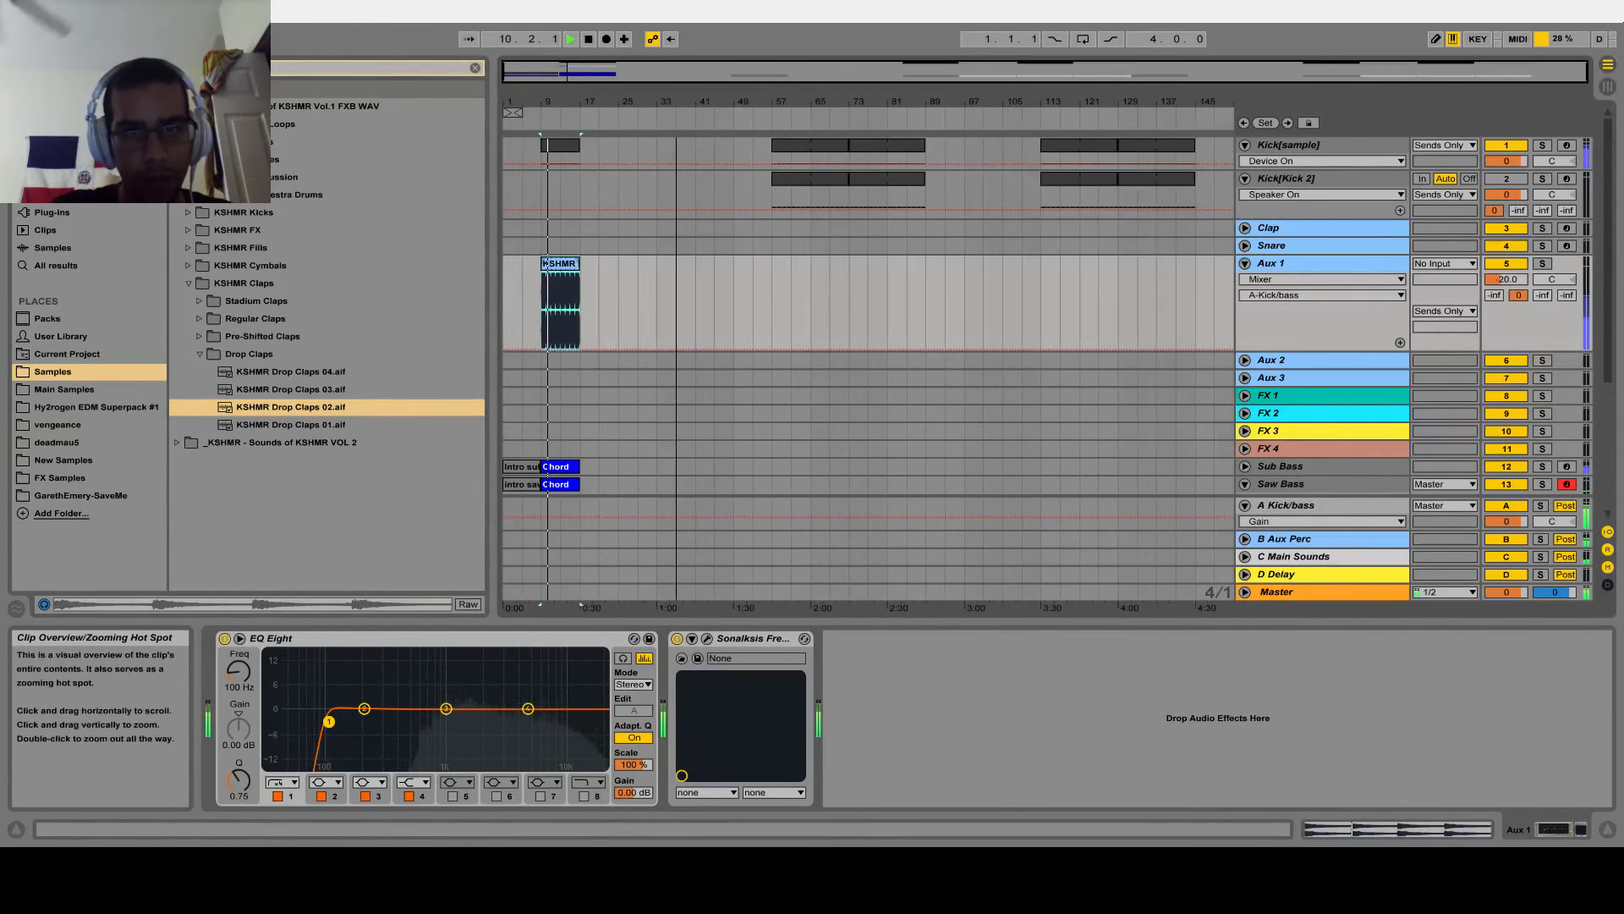
scroll(675, 382, "down", 5)
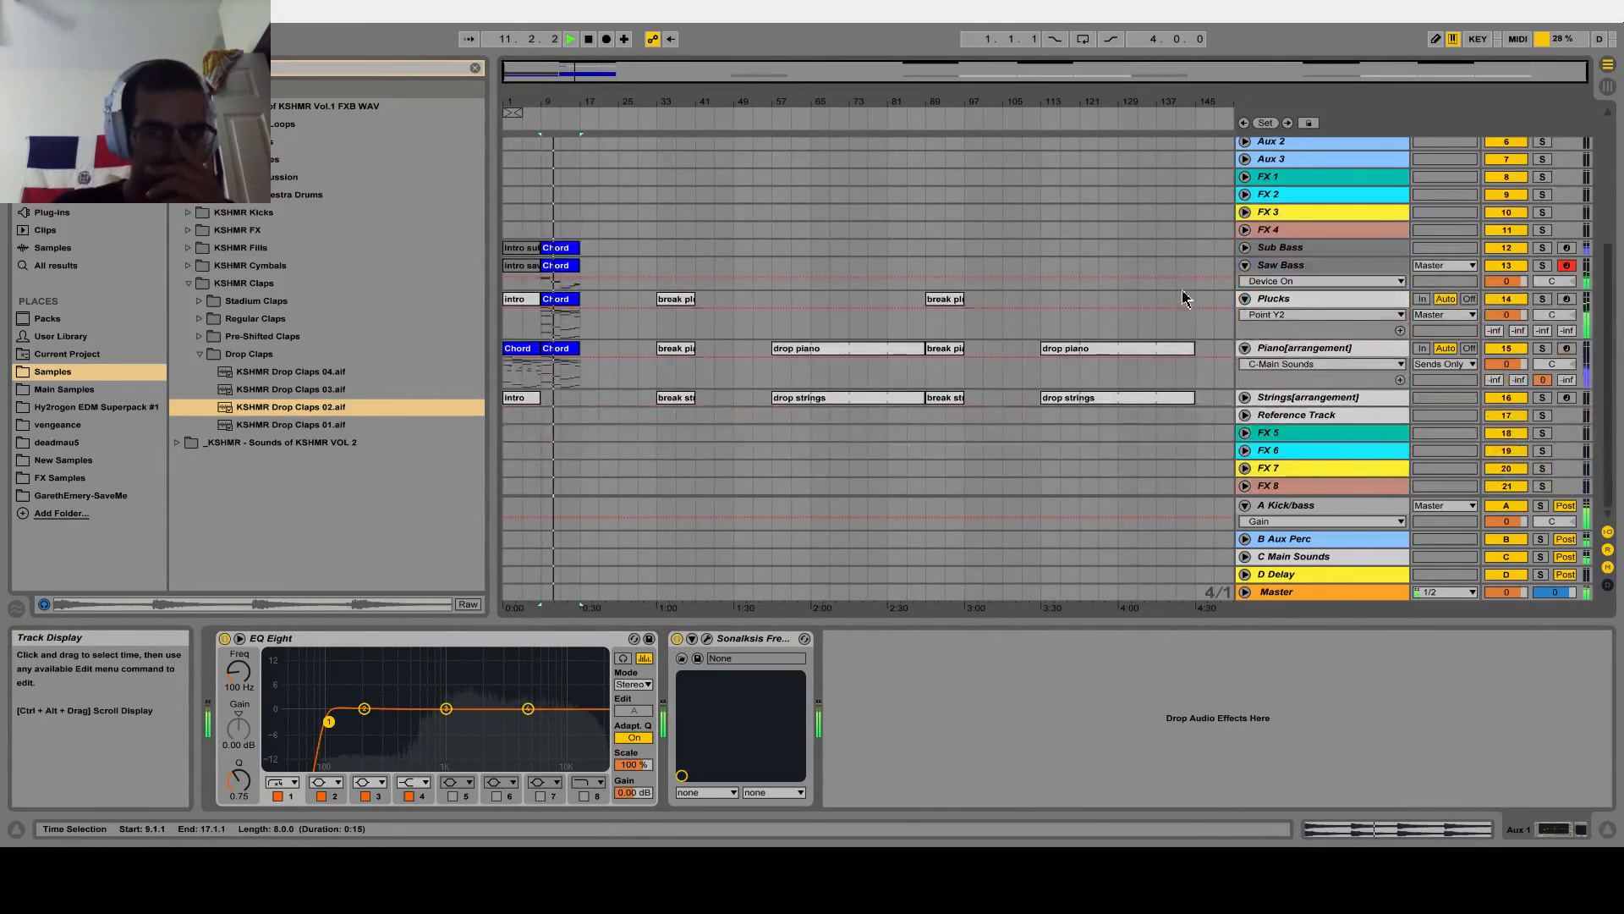
scroll(690, 330, "up", 4)
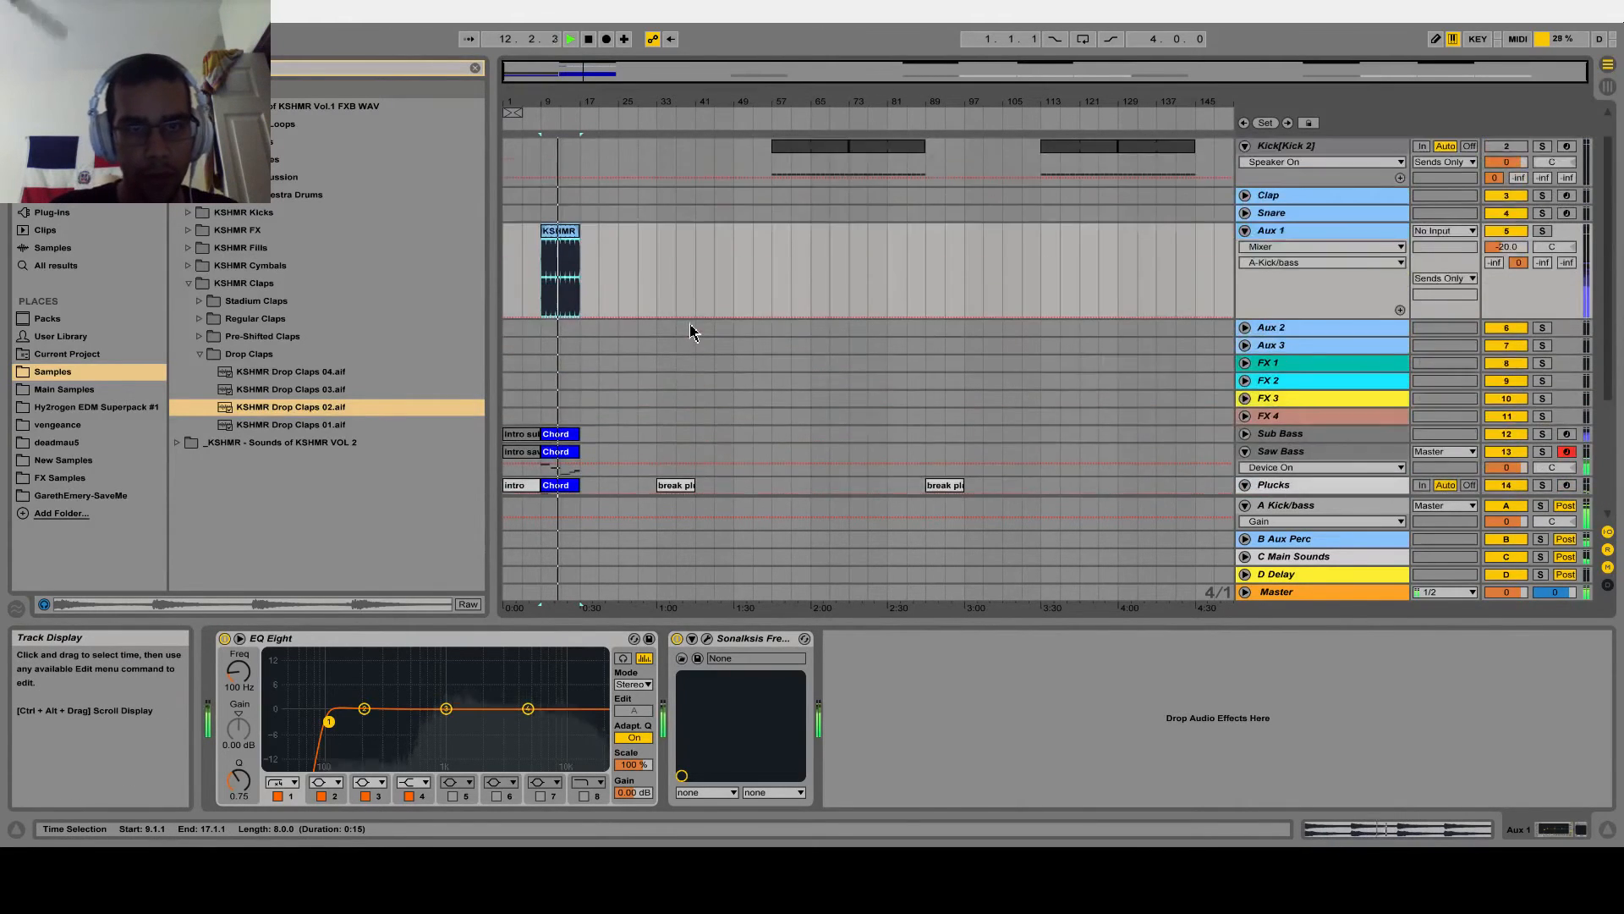
left_click(1291, 228)
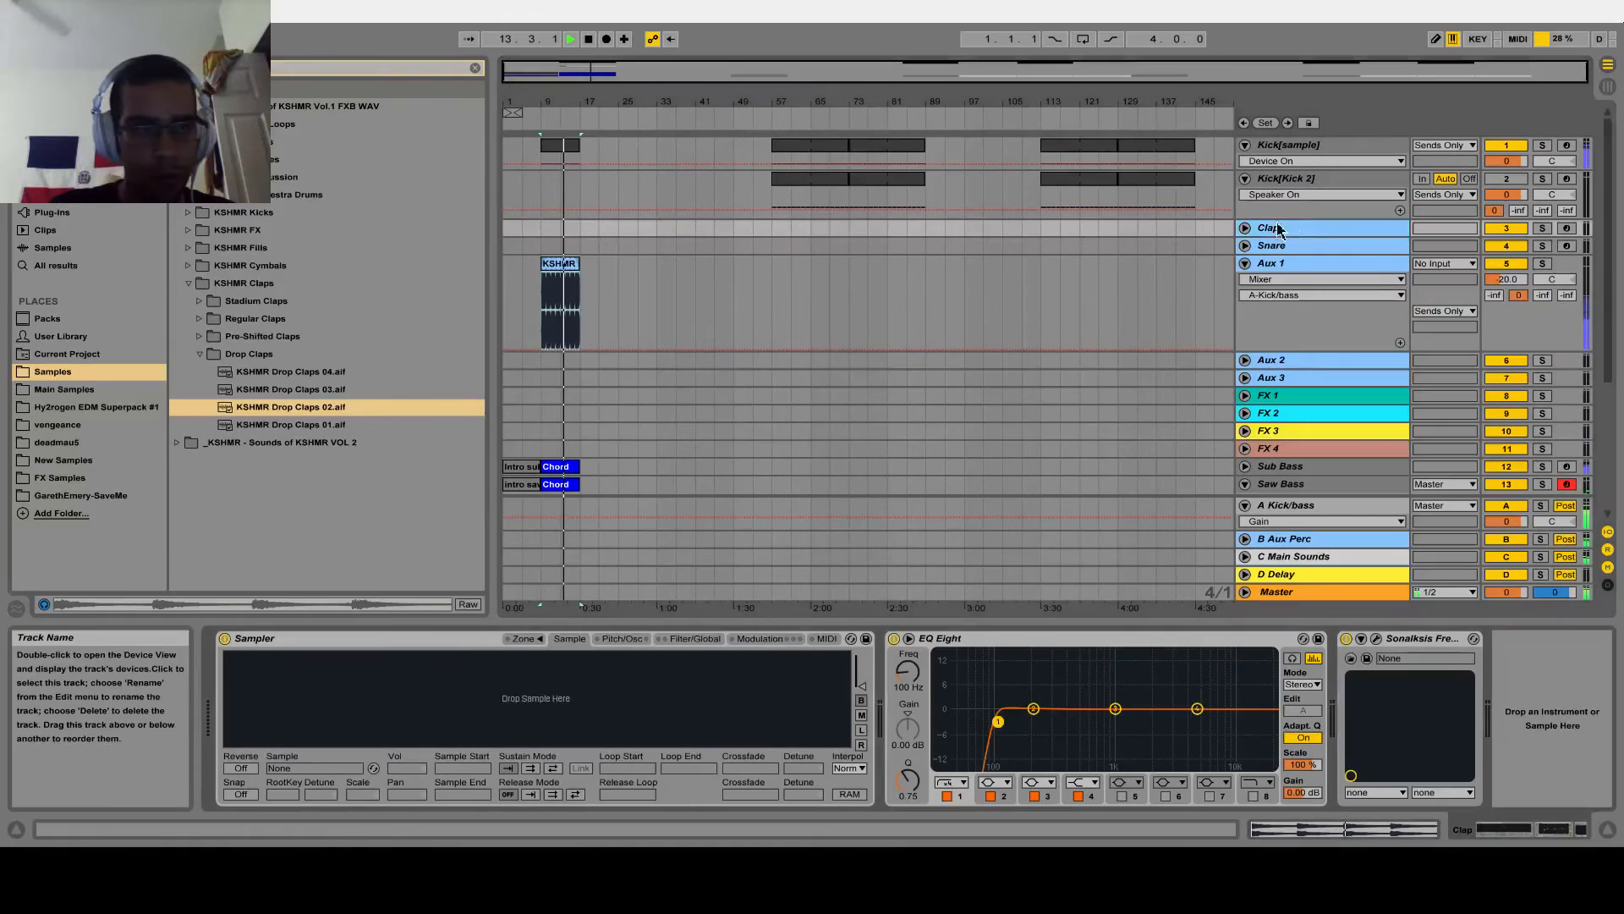
left_click(476, 68)
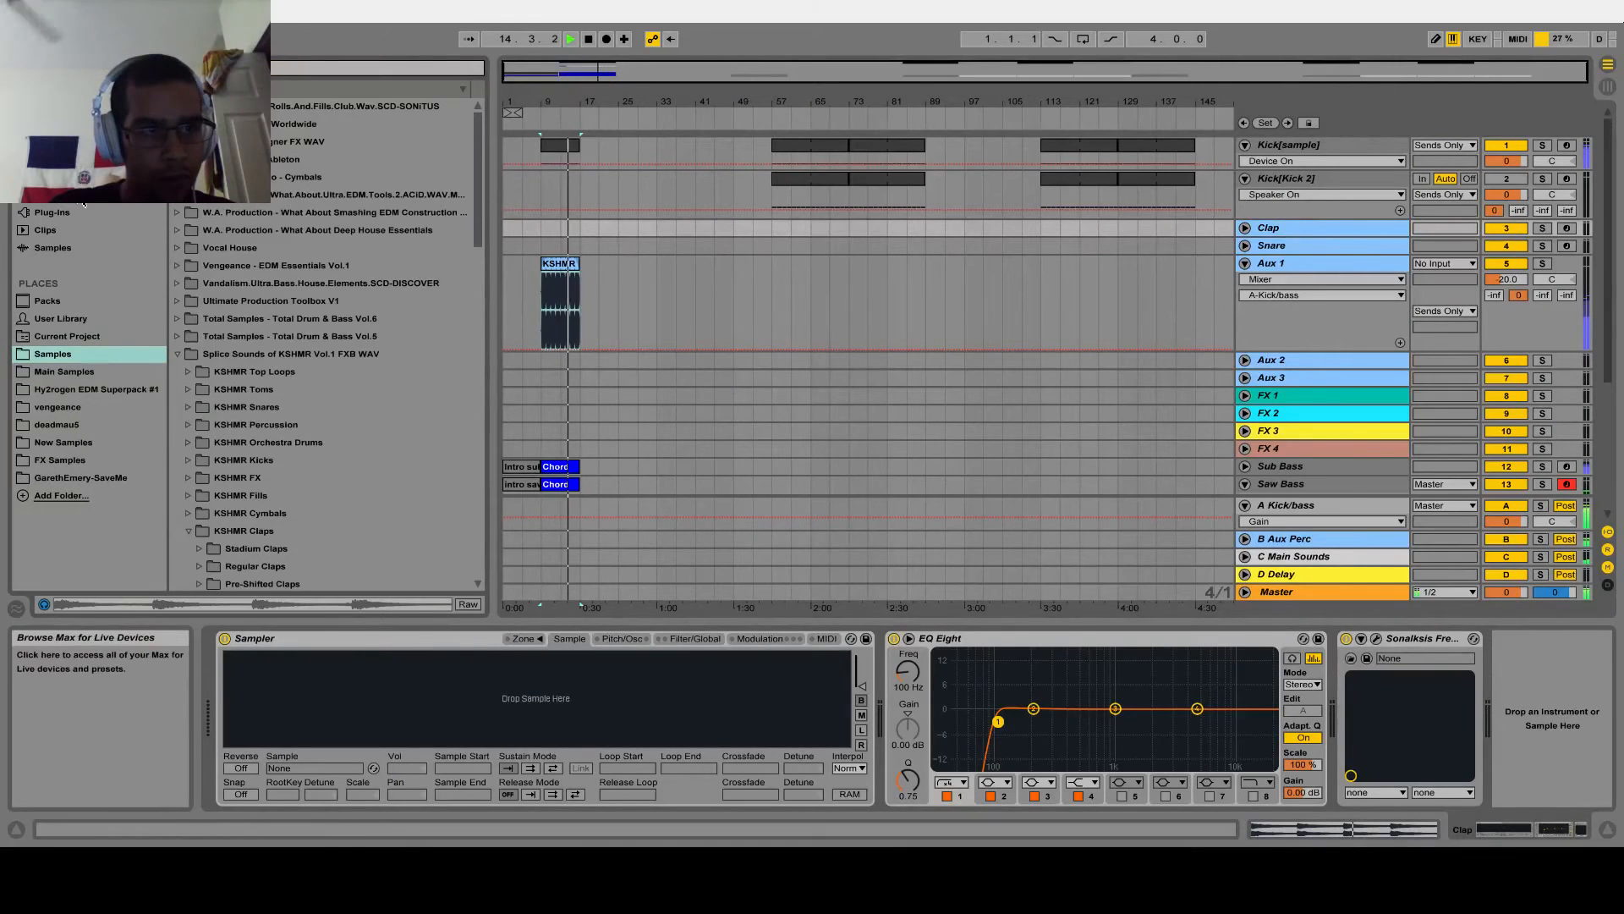
left_click(68, 194)
left_click(67, 343)
left_click(64, 373)
left_click(64, 355)
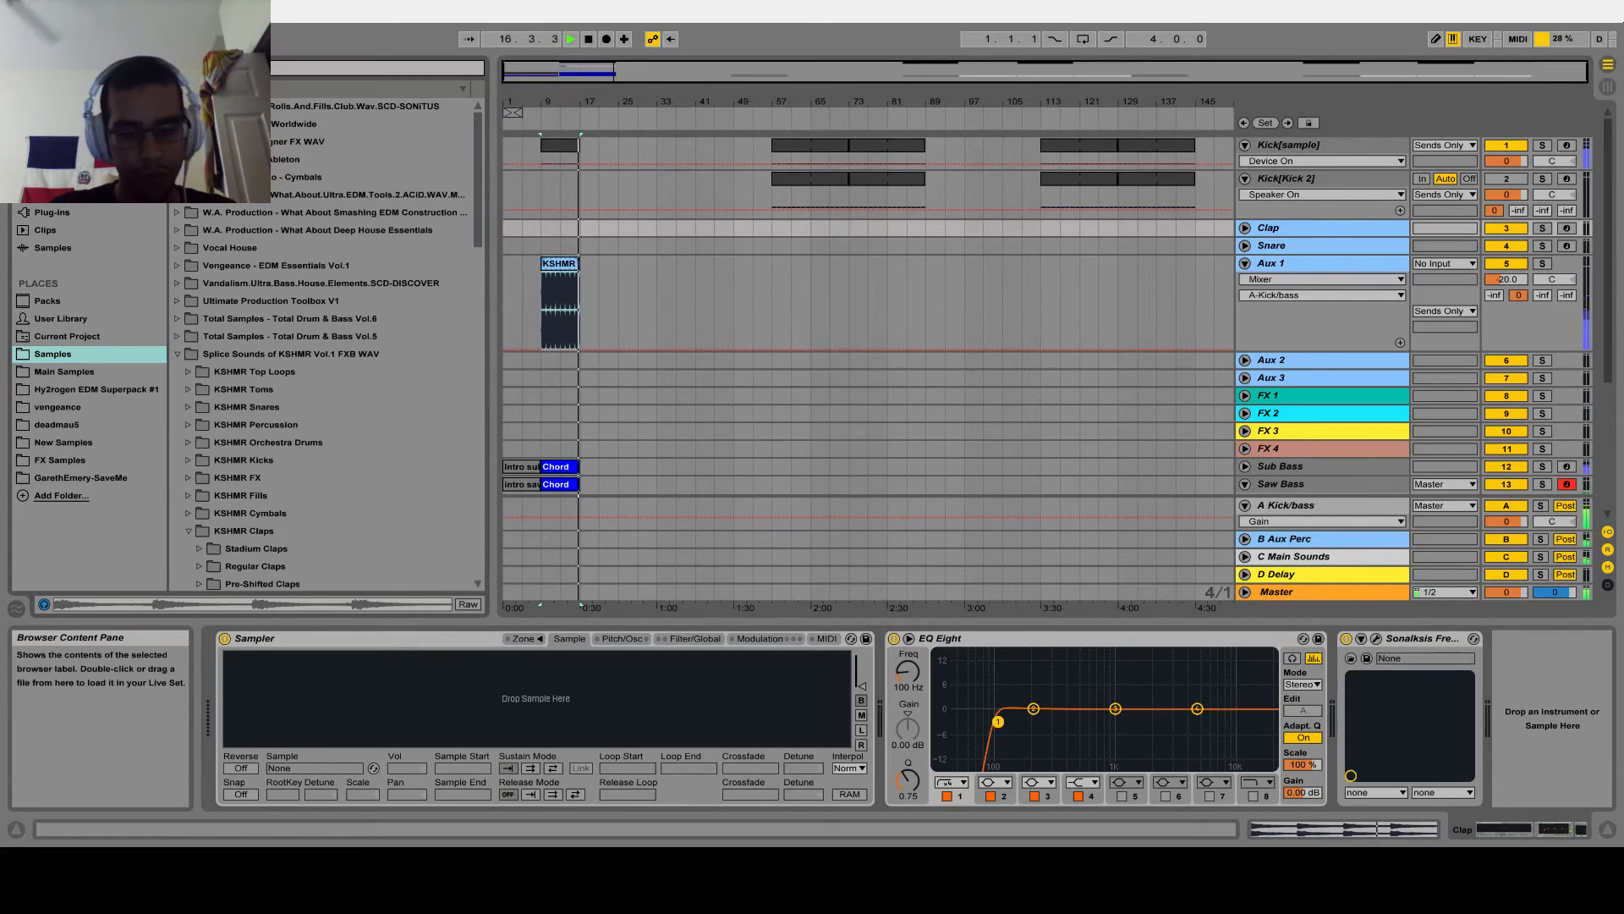
type("kshmr")
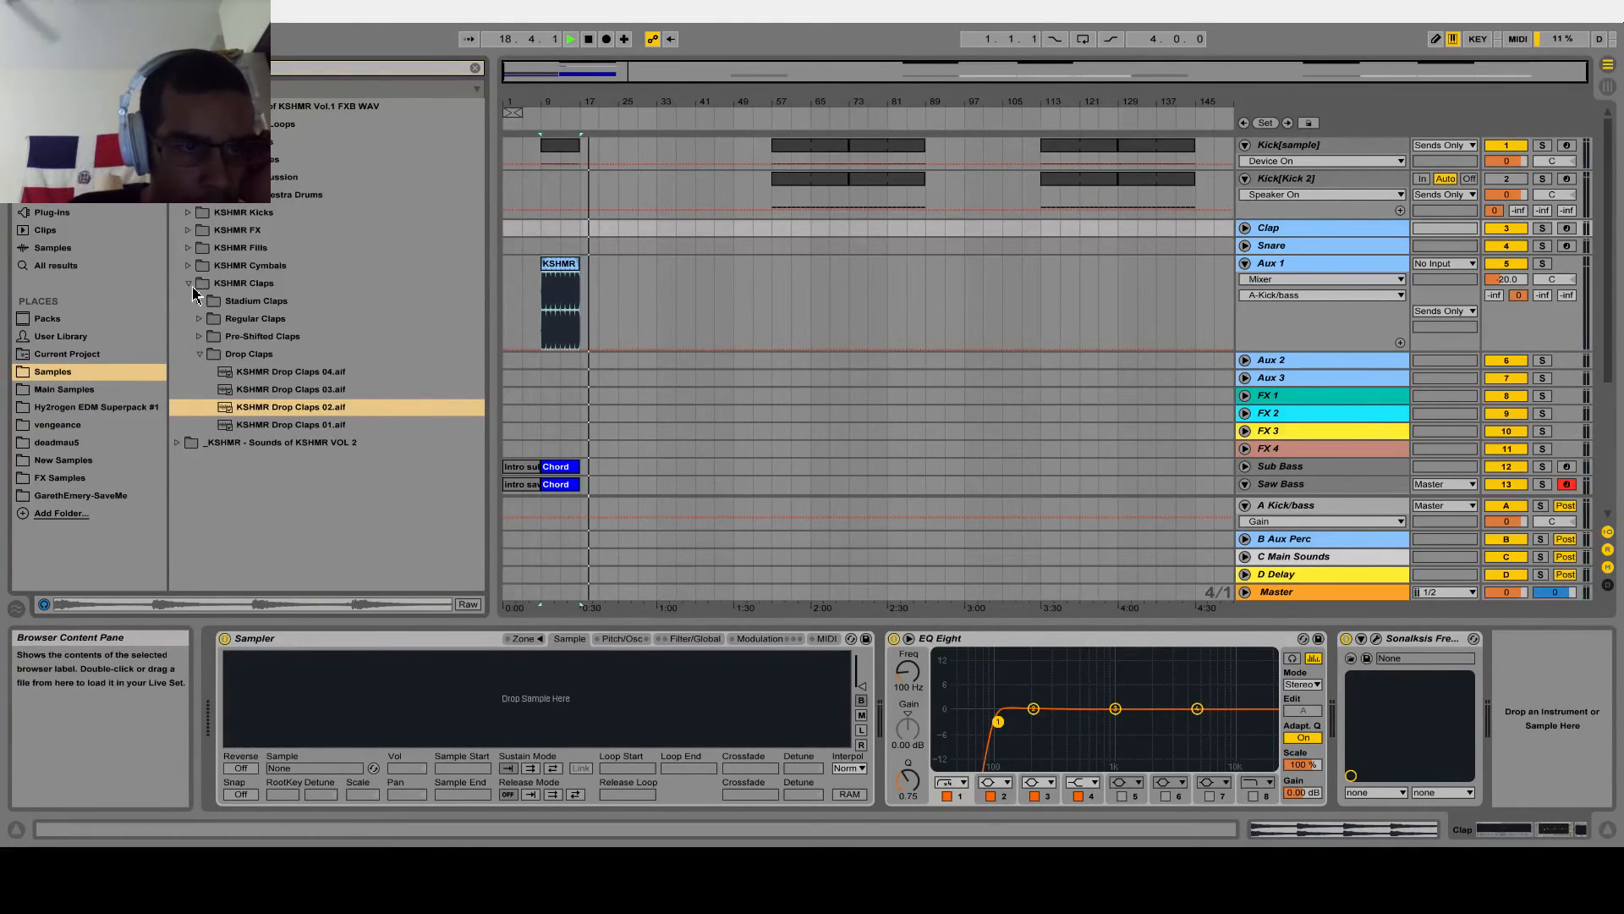
Audition KSHMR Pre-Shifted Claps 02 and 03 from the Vol.1 pack
left_click(201, 337)
left_click(254, 389)
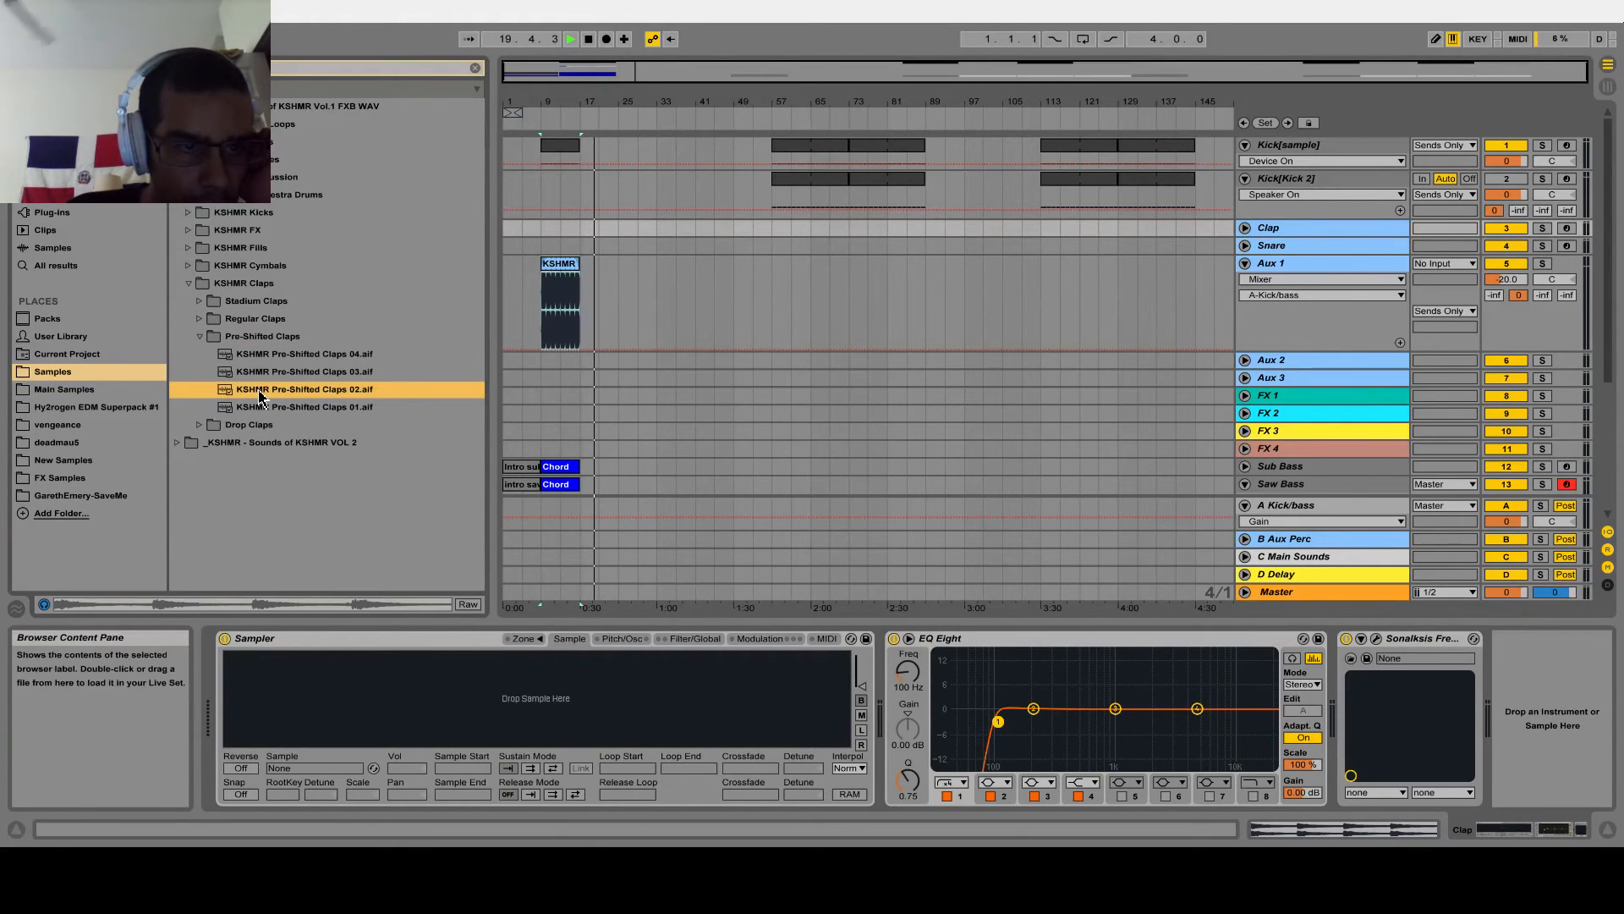
left_click(298, 373)
Open the Pre-Shifted Claps folder in the Sounds of KSHMR VOL 2 drums and audition claps 01, 03 and 04
left_click(177, 107)
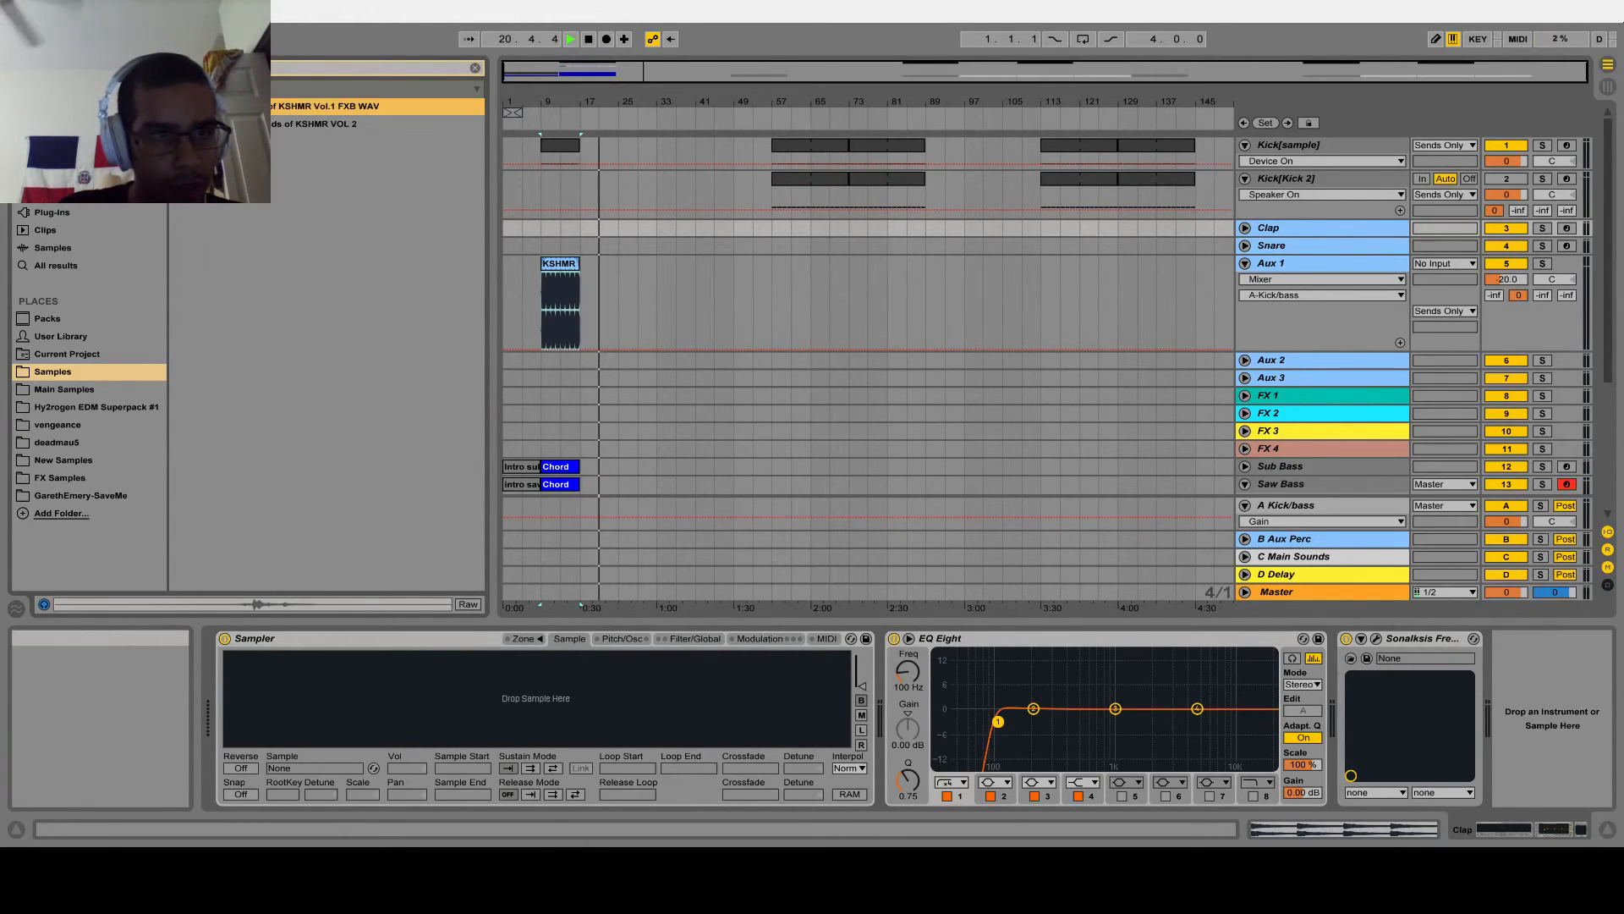
left_click(177, 125)
left_click(188, 143)
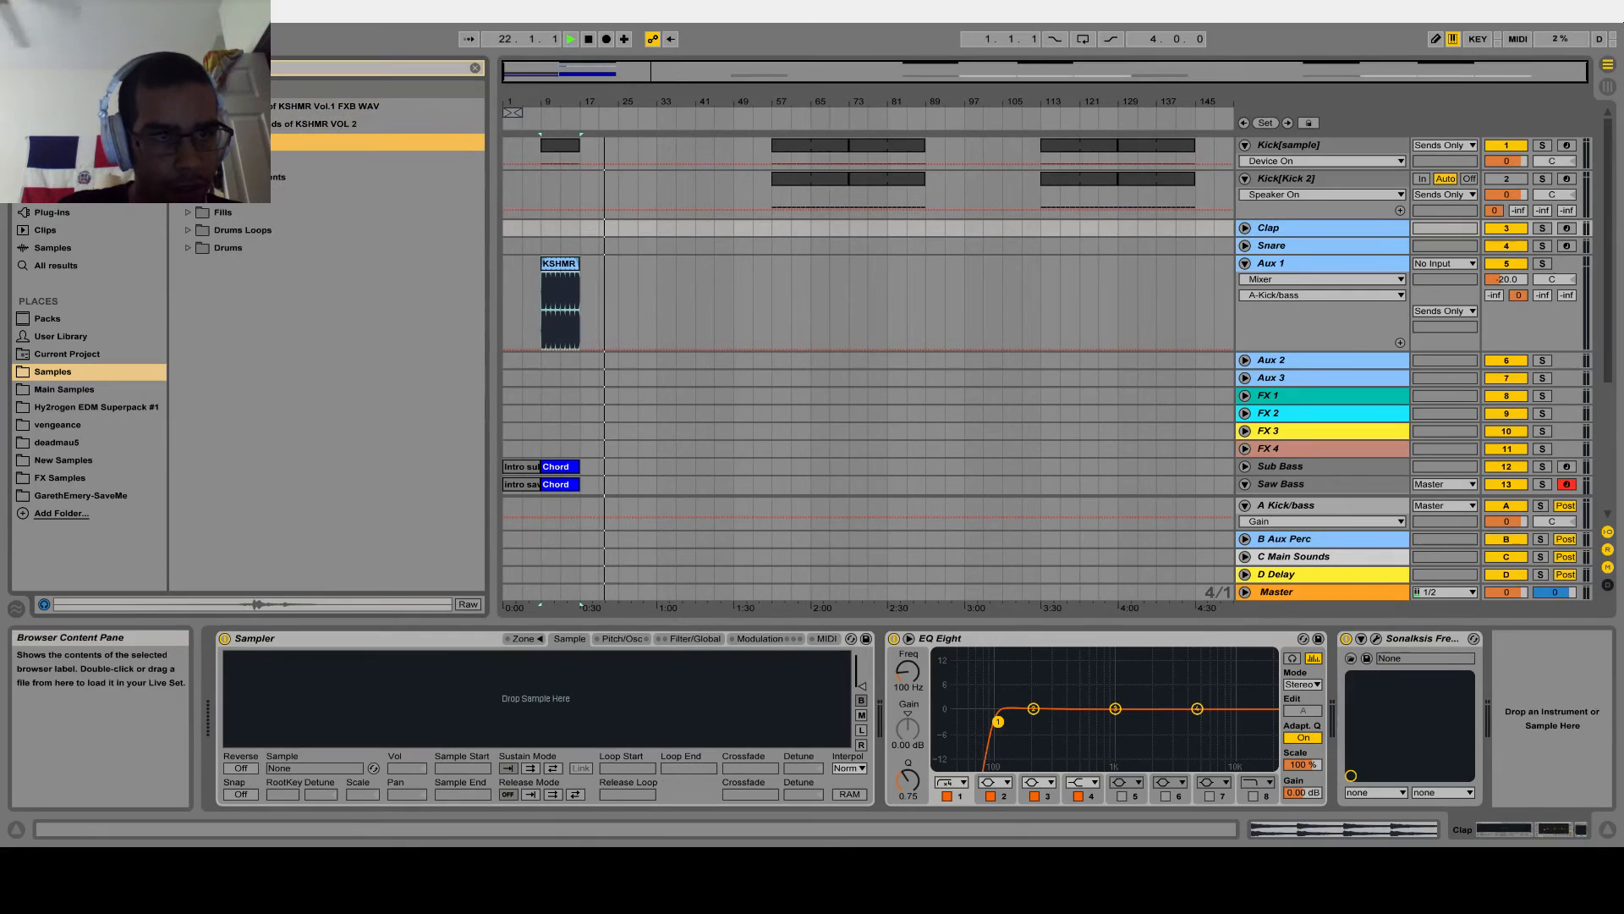
left_click(187, 248)
left_click(382, 93)
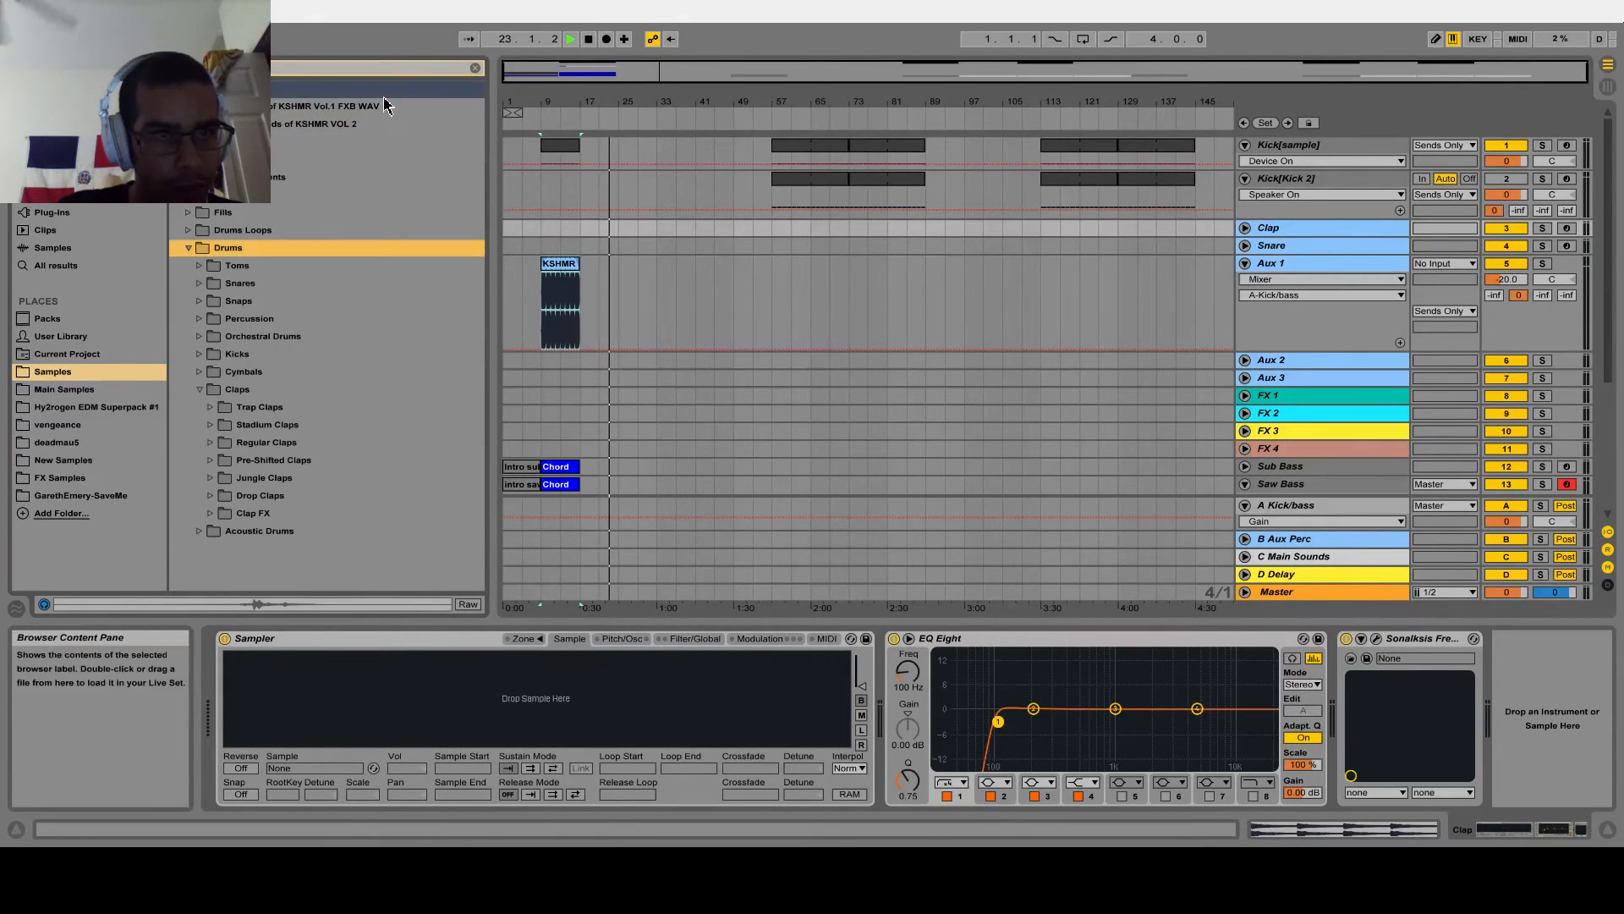
left_click(211, 232)
left_click(256, 279)
left_click(280, 299)
left_click(297, 249)
left_click(297, 300)
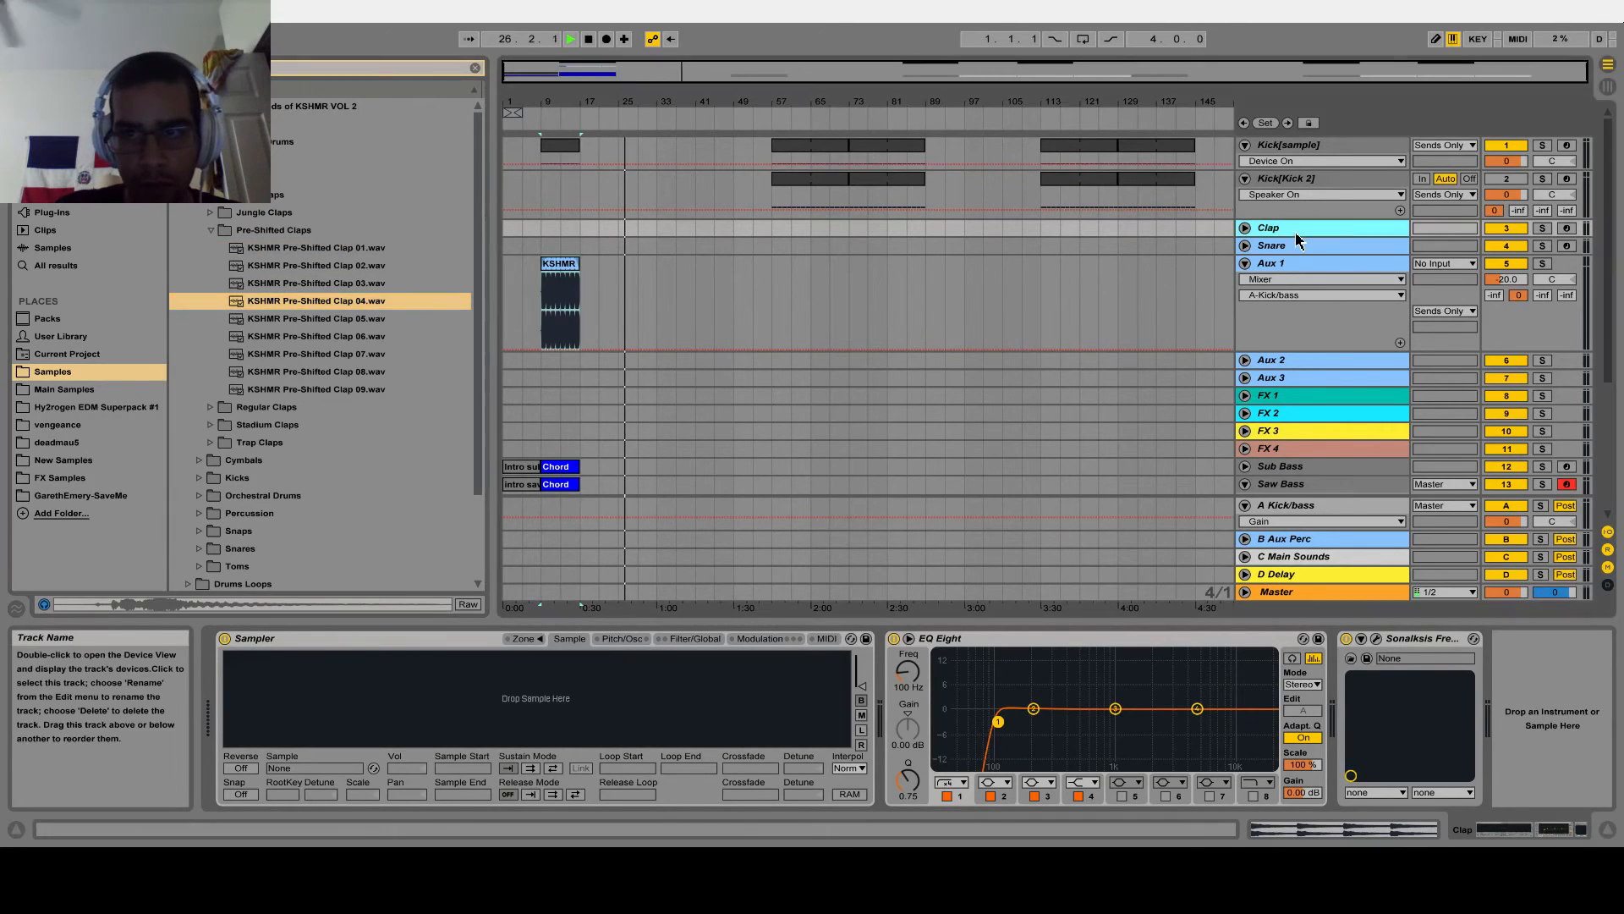
Load KSHMR Pre-Shifted Clap 04 into the Clap track's Sampler and copy the Kick[sample] clip at bar 9 onto the Clap track
left_click_drag(280, 303, 548, 689)
left_click(559, 145)
key("ctrl+c")
left_click(542, 228)
key("ctrl+v")
key("space")
key("space")
Delete every note in the new Clap clip except the C3 note on beat 2 of its first bar
double_click(558, 230)
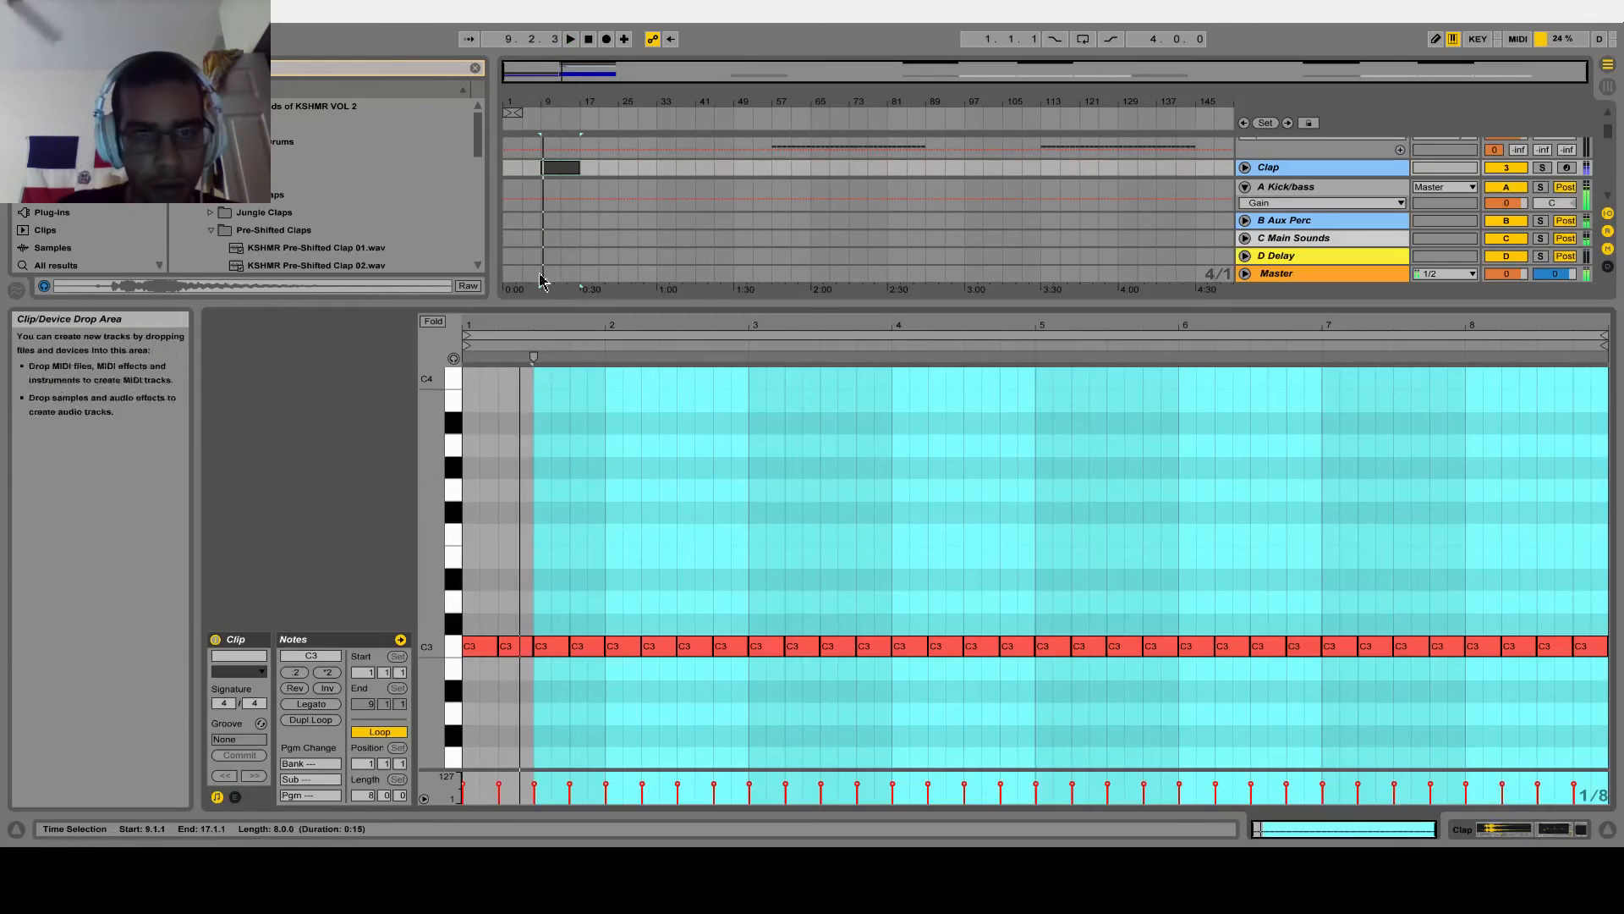
left_click_drag(536, 578, 1607, 768)
key("Delete")
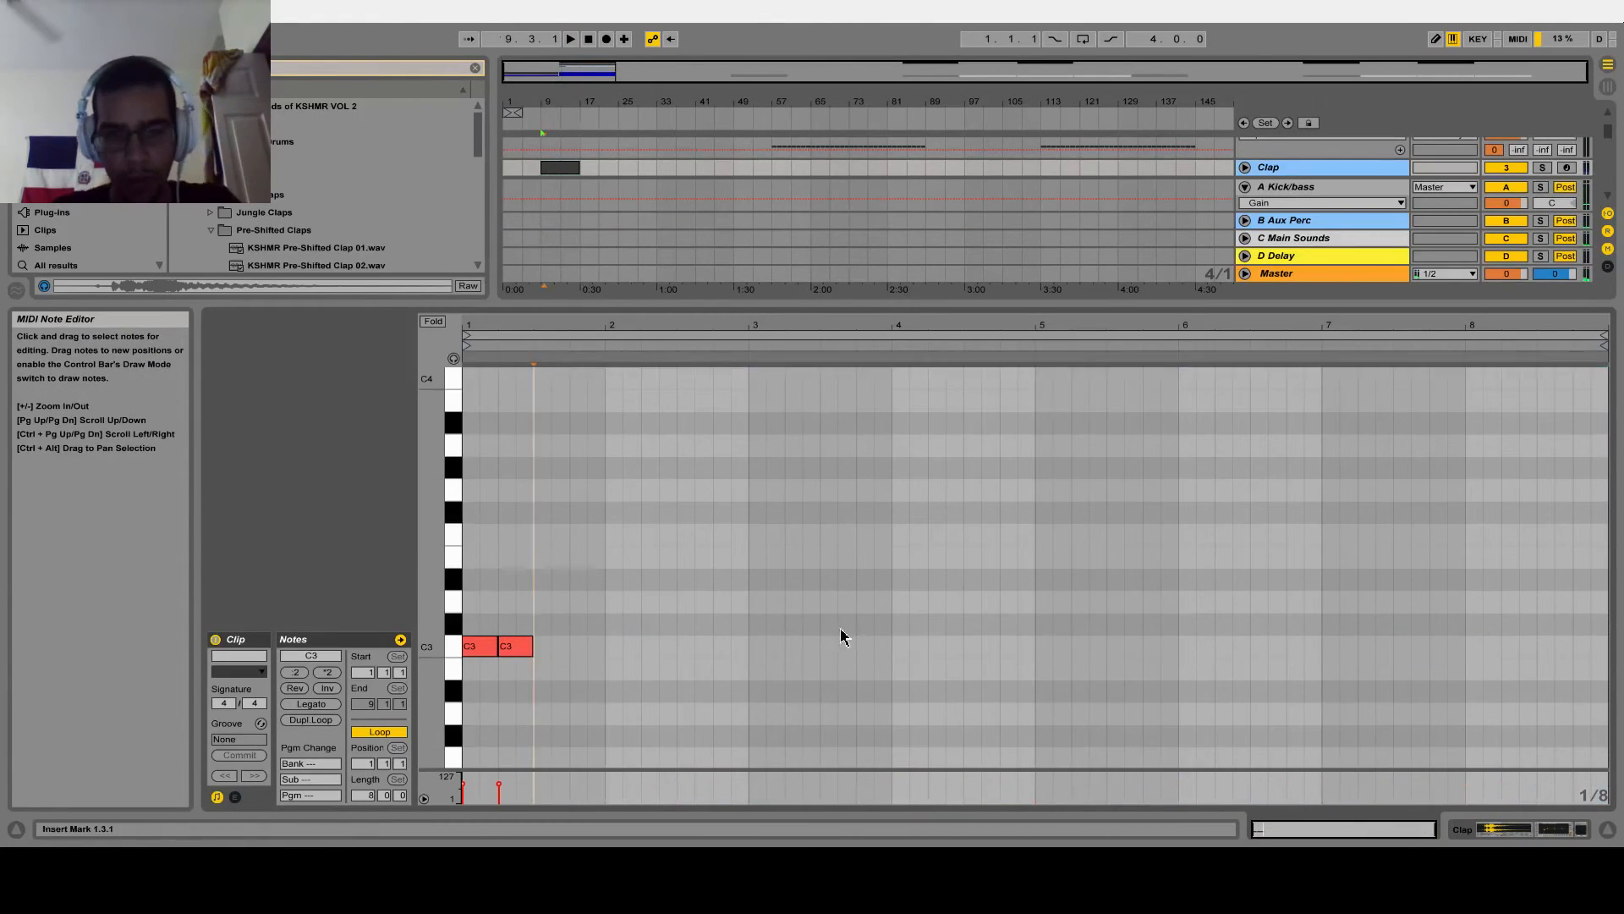
left_click(476, 647)
key("Delete")
Copy the C3 note to beat 4 and shorten the Clap clip's loop to one bar
left_click_drag(522, 627, 548, 676)
key("ctrl+c")
left_click(571, 631)
key("ctrl+v")
mouse_move(362, 795)
left_mouse_down()
mouse_move(362, 837)
mouse_move(373, 788)
mouse_move(373, 810)
mouse_move(386, 800)
left_mouse_up()
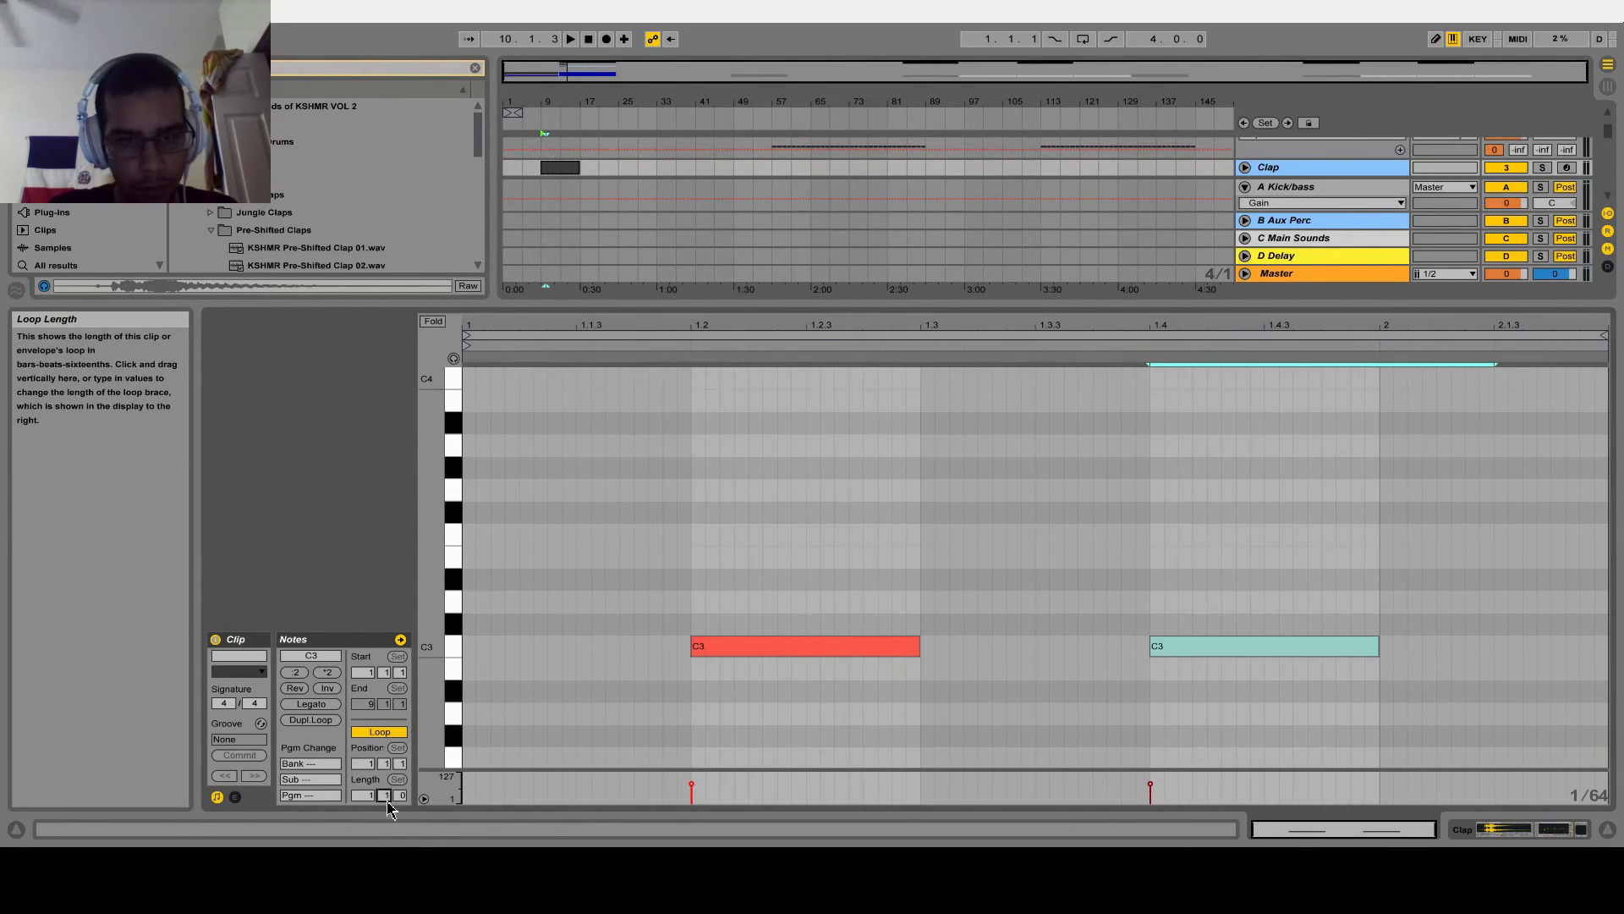
left_click_drag(781, 328, 1013, 328)
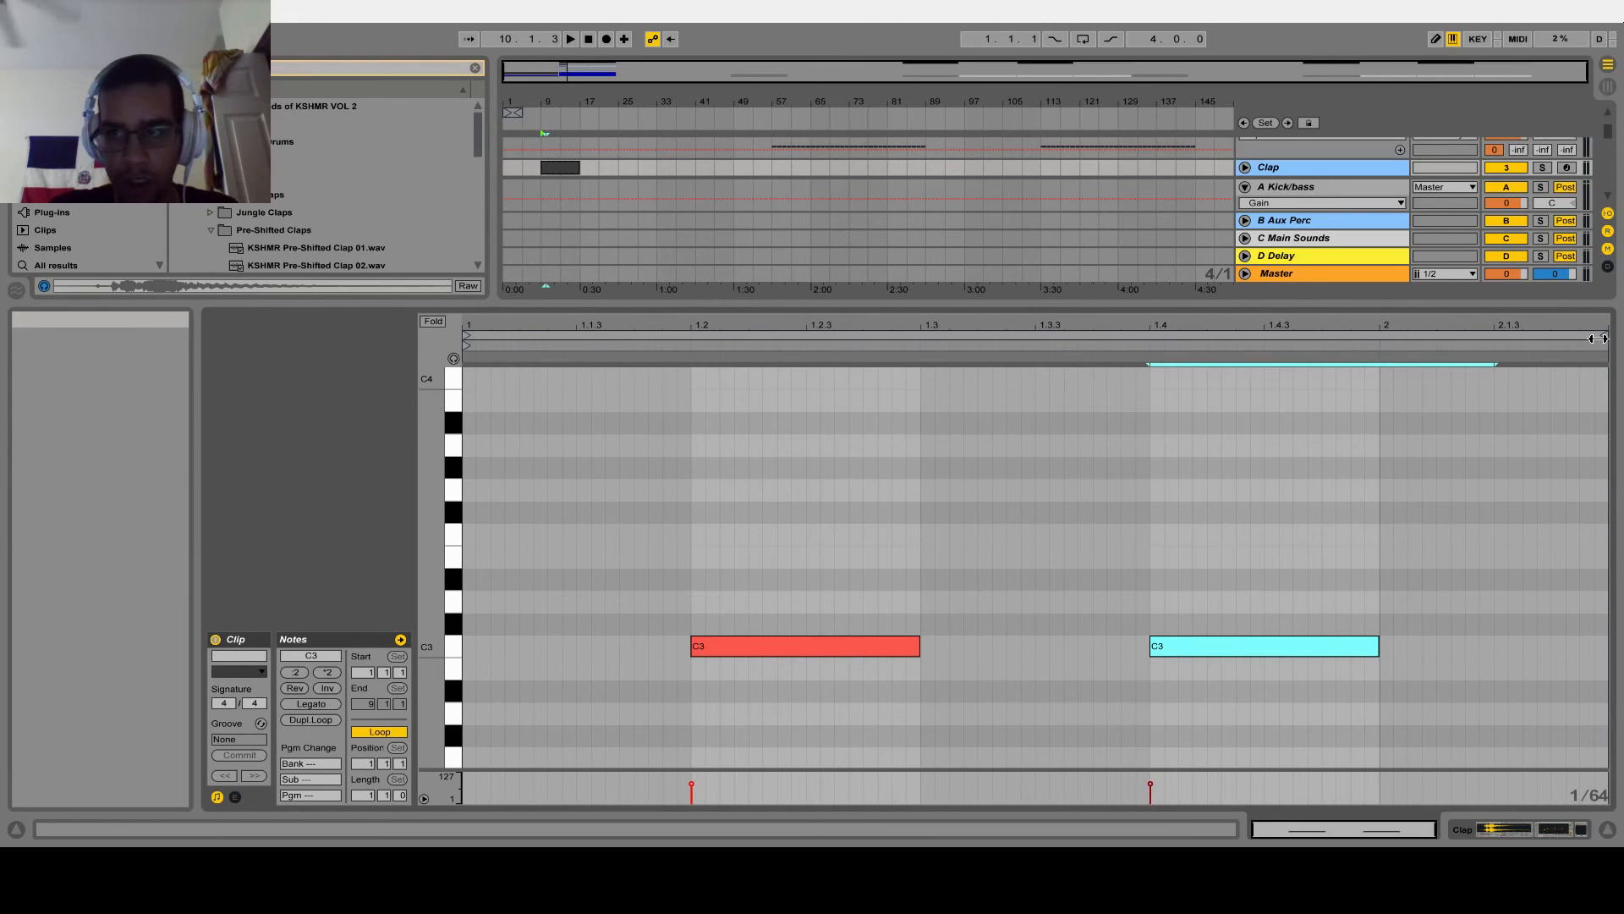
left_click_drag(1605, 355, 1379, 351)
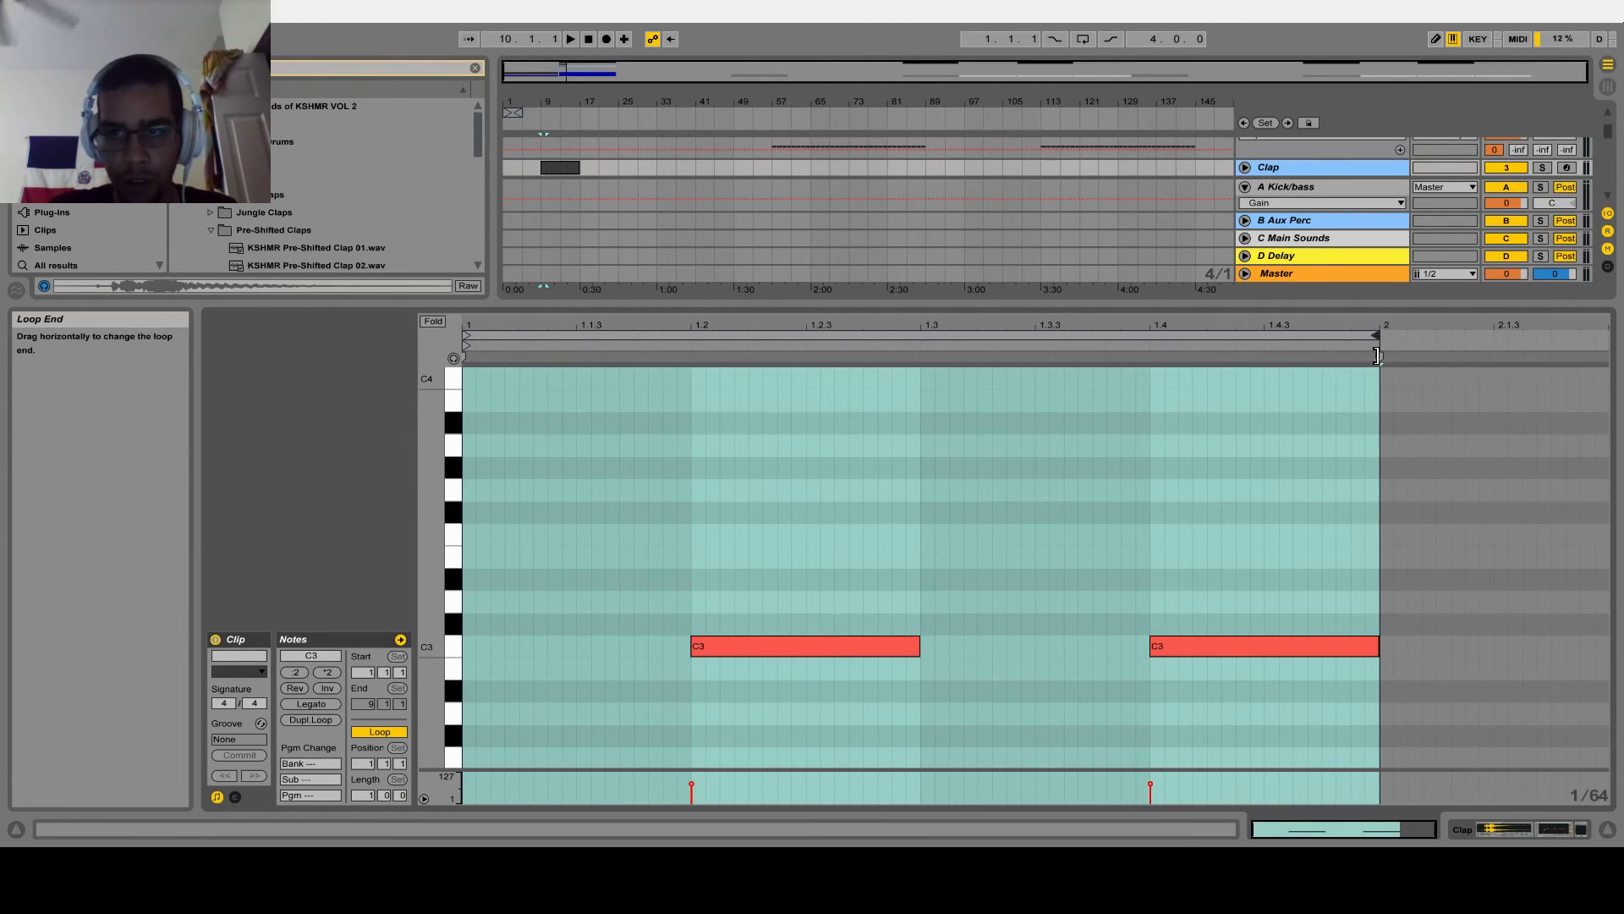
Start playback and shift both clap notes 1/64 earlier
key("ctrl+a")
key("space")
key("Left")
key("Left")
key("Right")
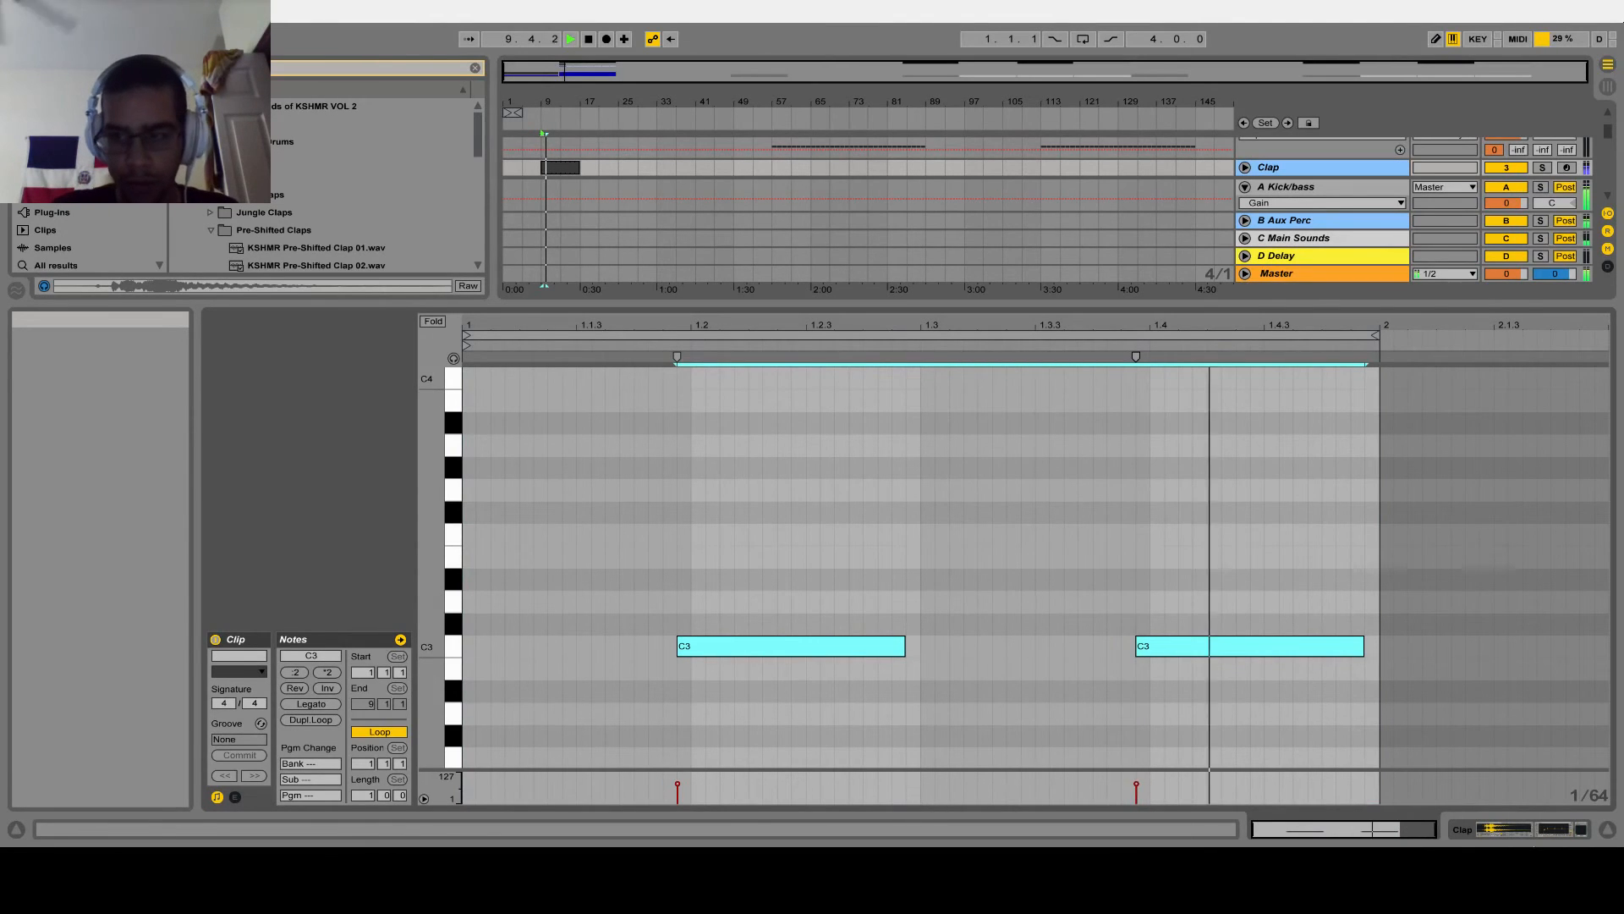
Replace the sample in the Clap track's Sampler with KSHMR Pre-Shifted Clap 05 and restart playback
left_click(1607, 830)
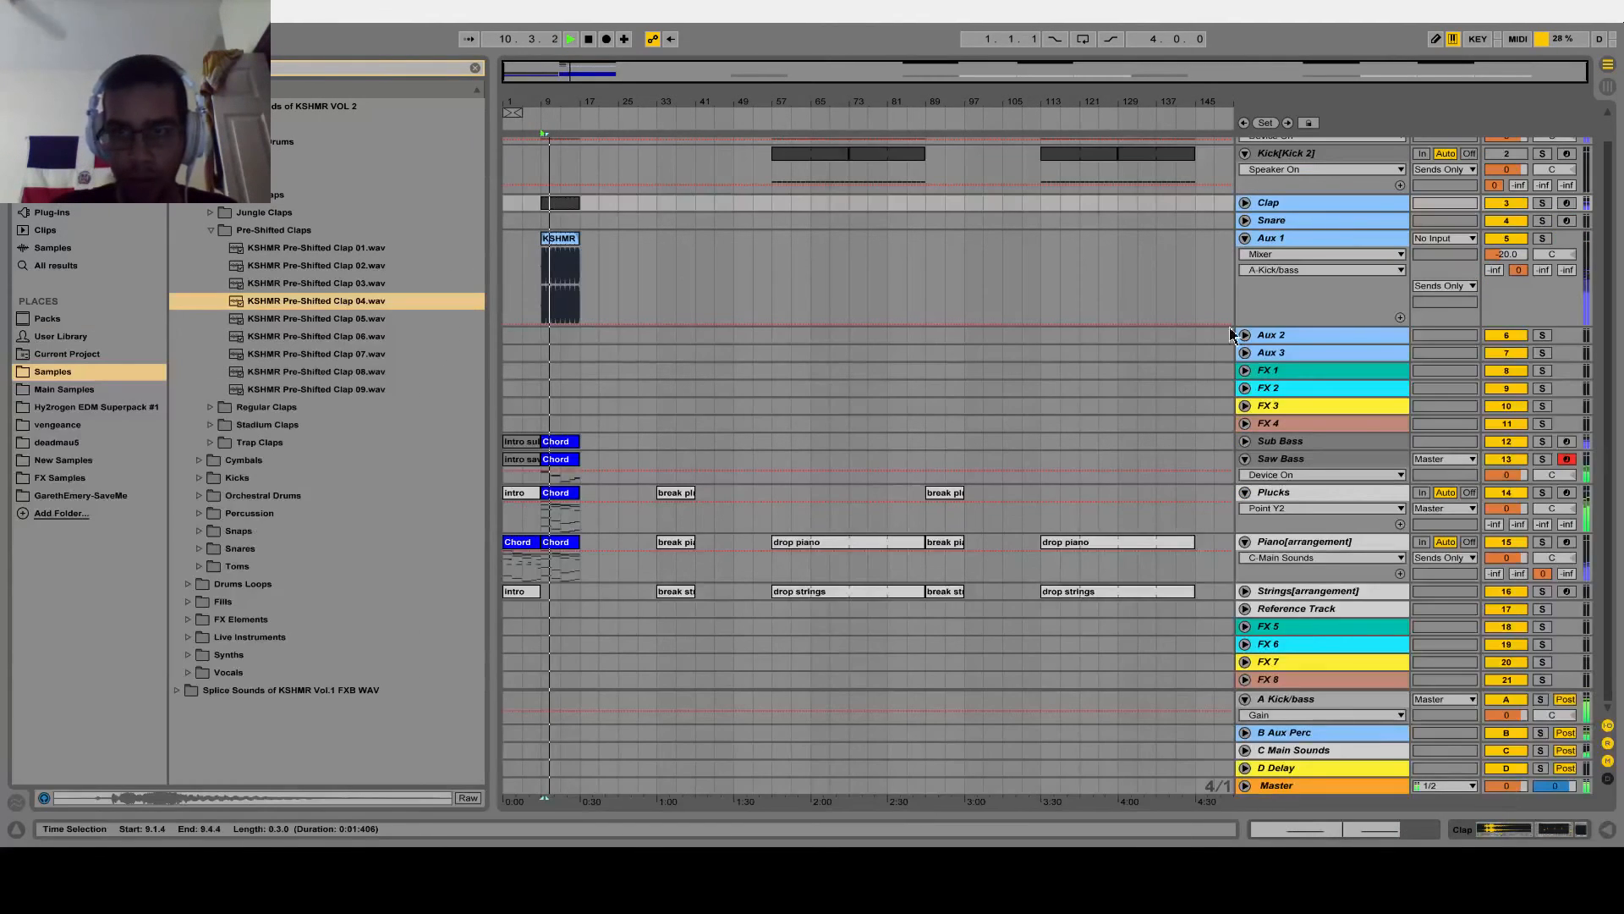
double_click(1299, 204)
key("space")
left_click_drag(410, 319, 415, 690)
key("space")
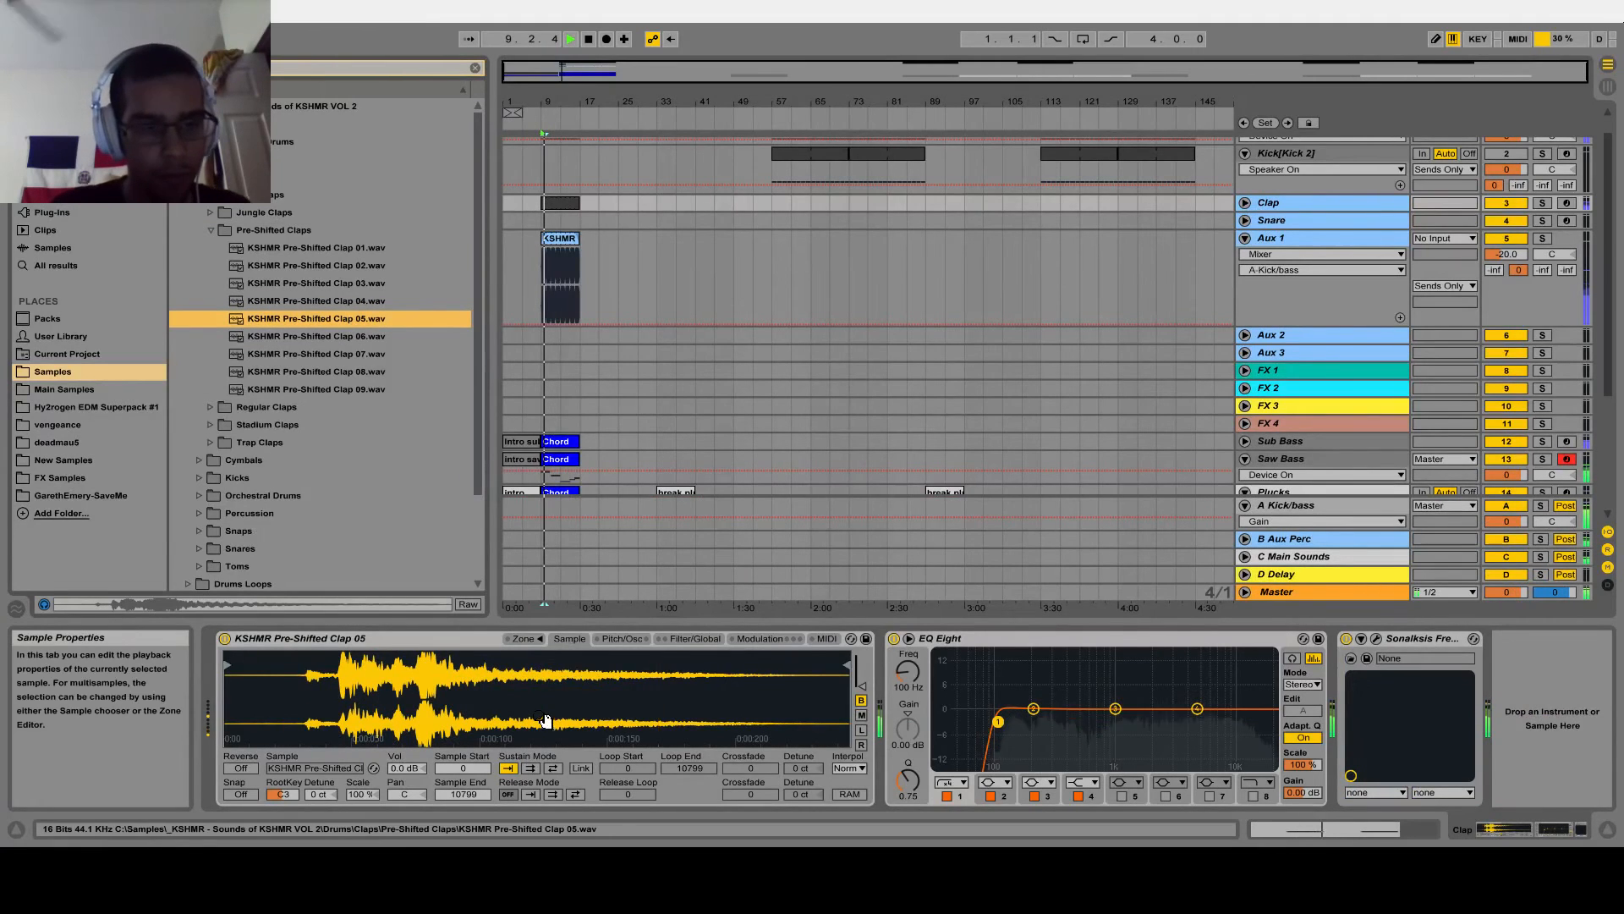
Shift both notes in the Clap clip another 1/64 earlier
double_click(562, 204)
left_click_drag(661, 541, 1409, 837)
key("Left")
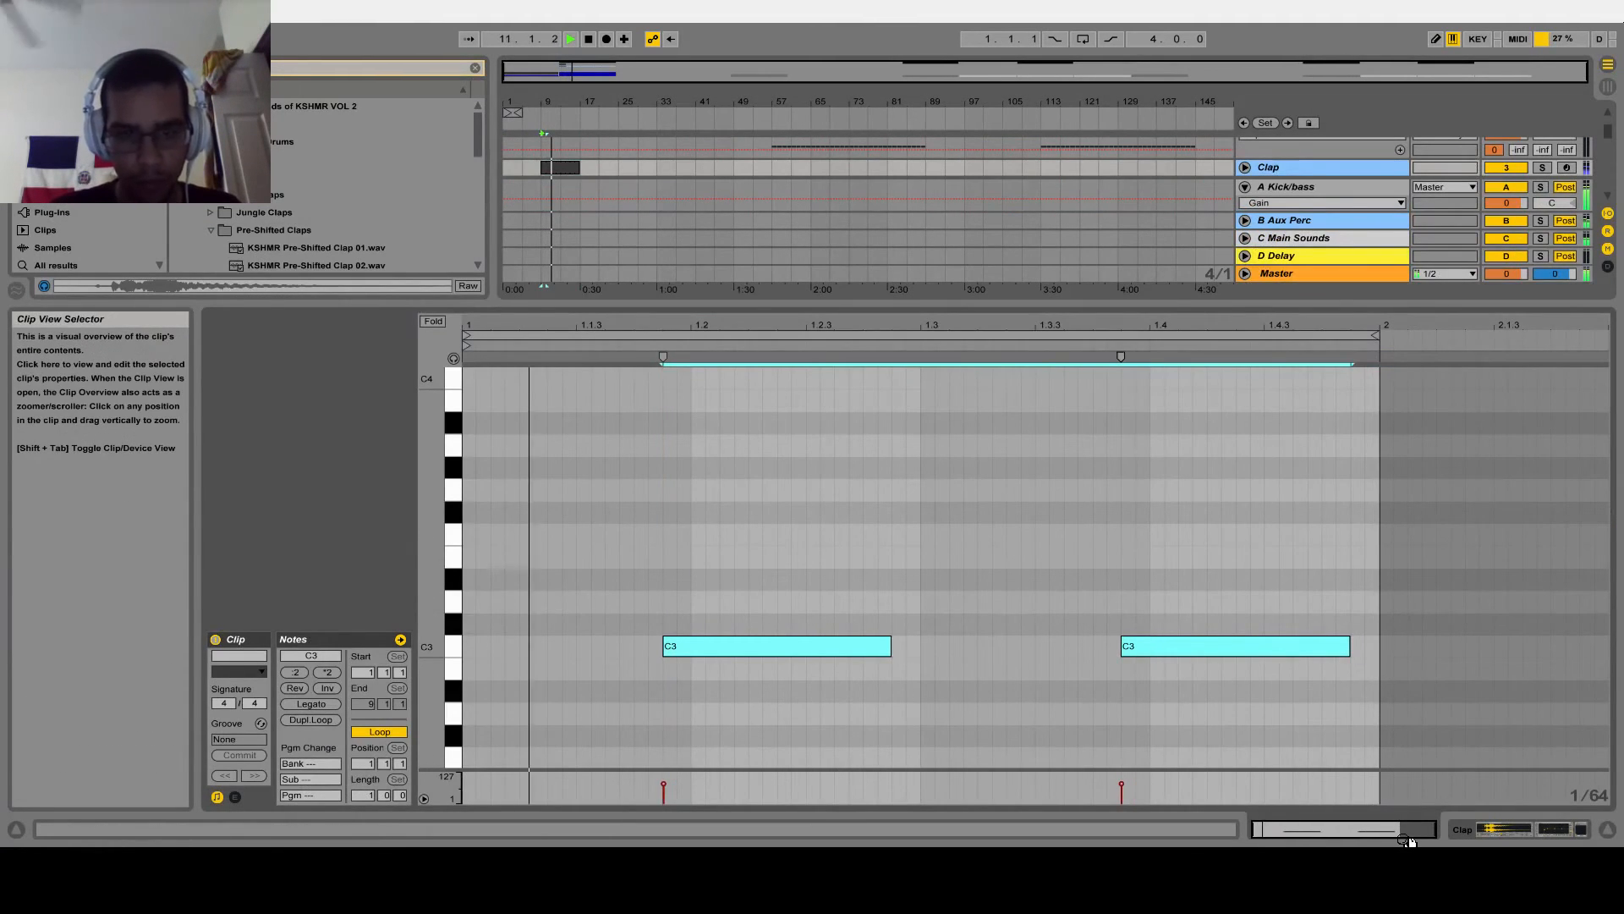
Hide the clip's note editor, clear the browser search and stop playback
left_click(1612, 830)
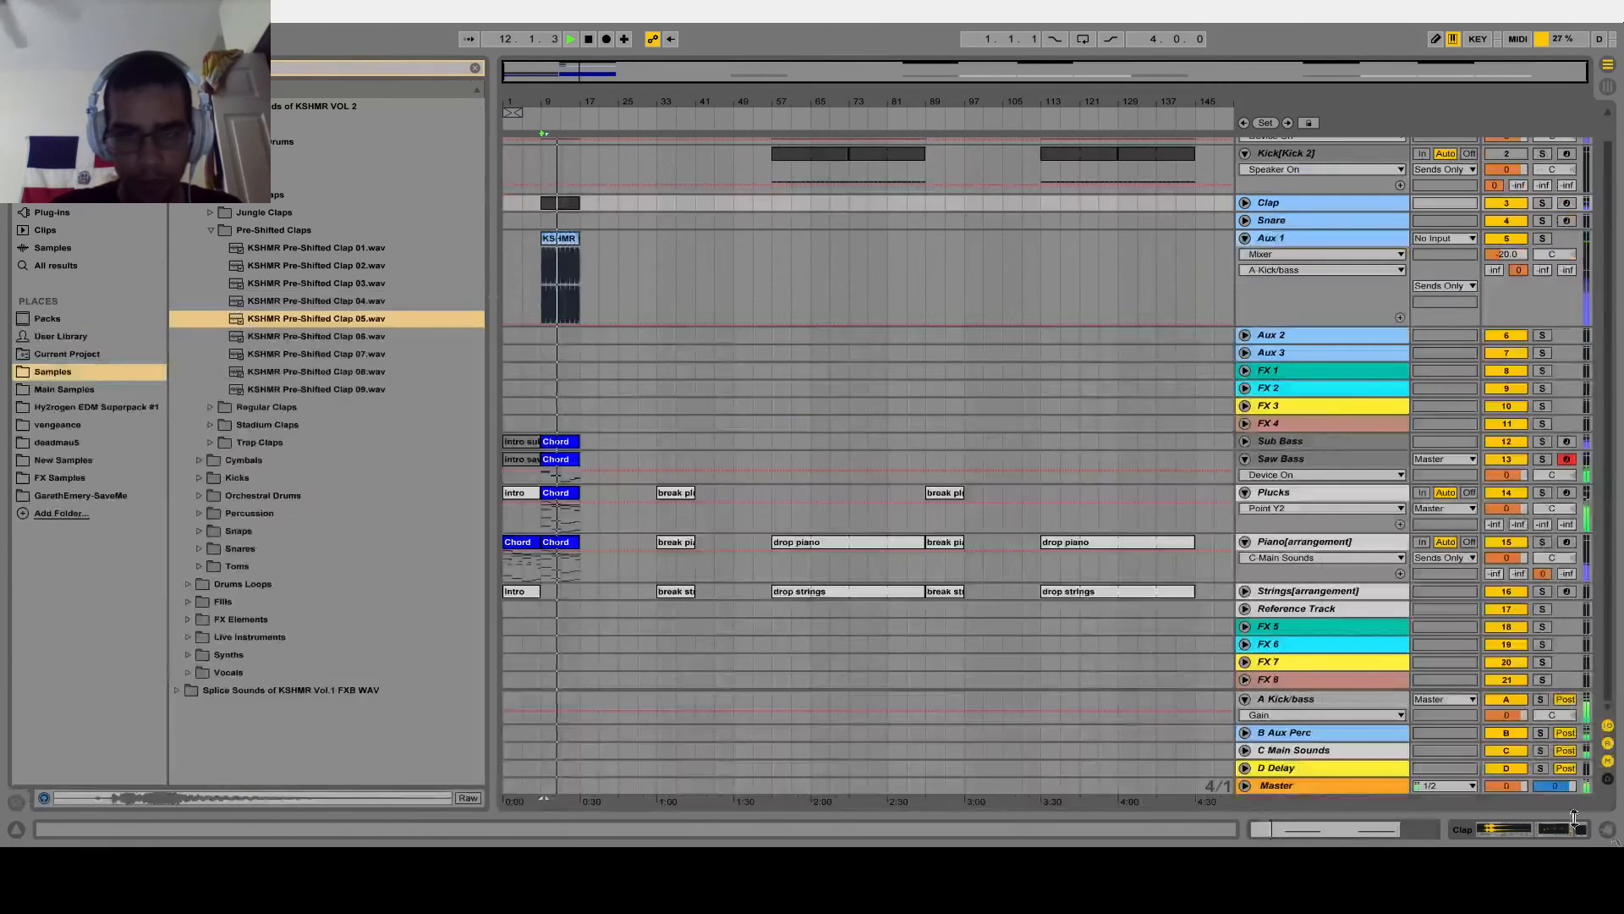
left_click(475, 68)
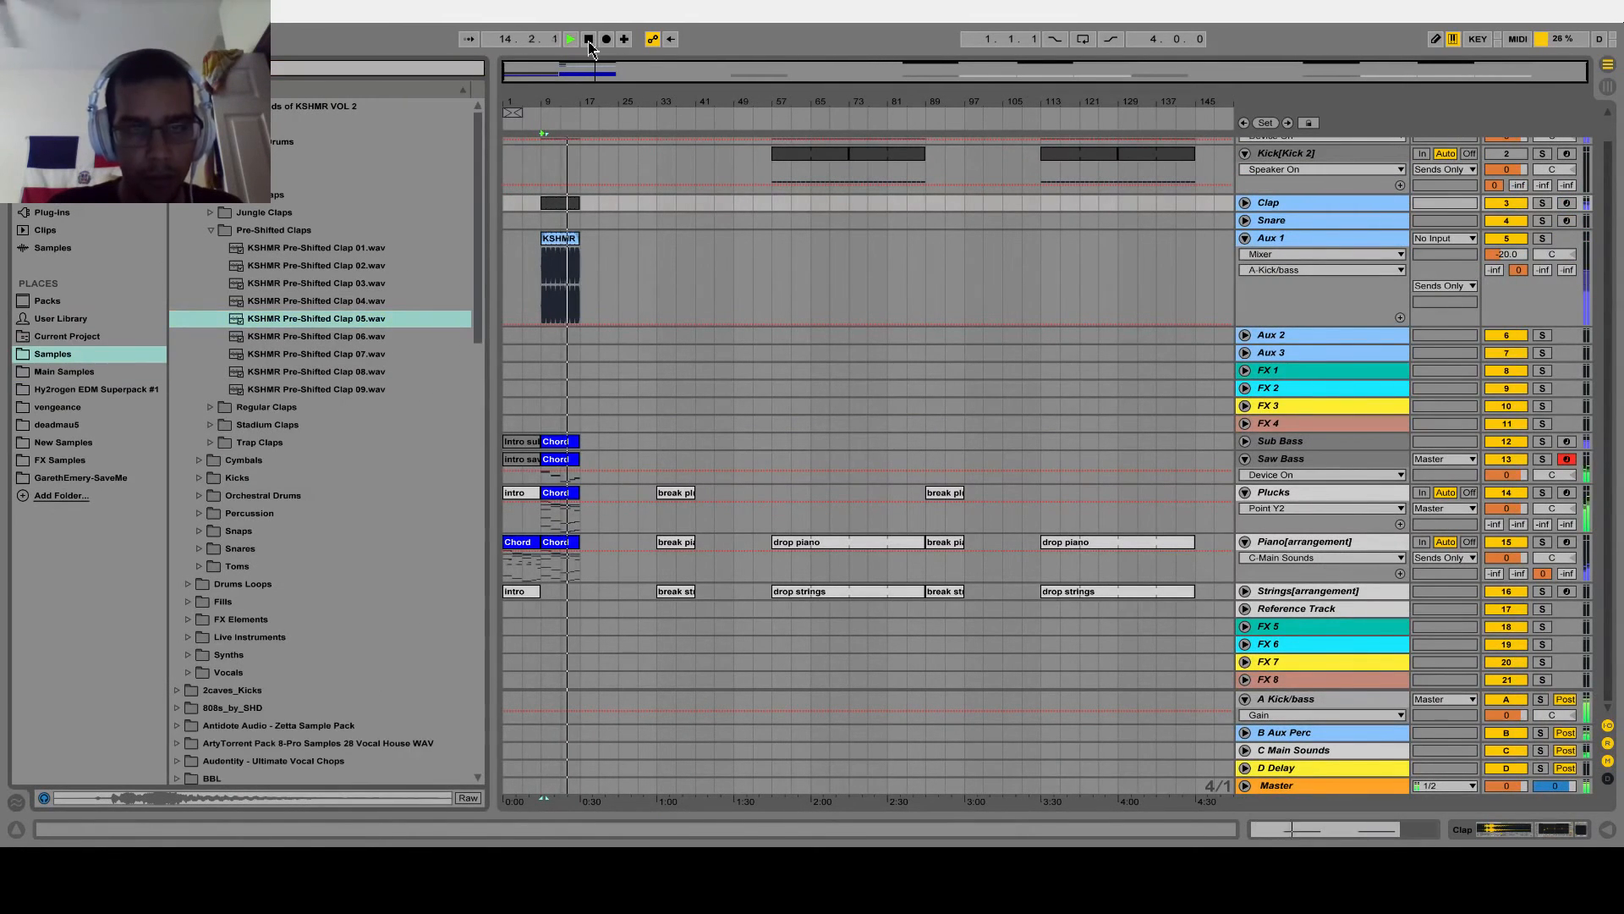
scroll(687, 372, "up", 1)
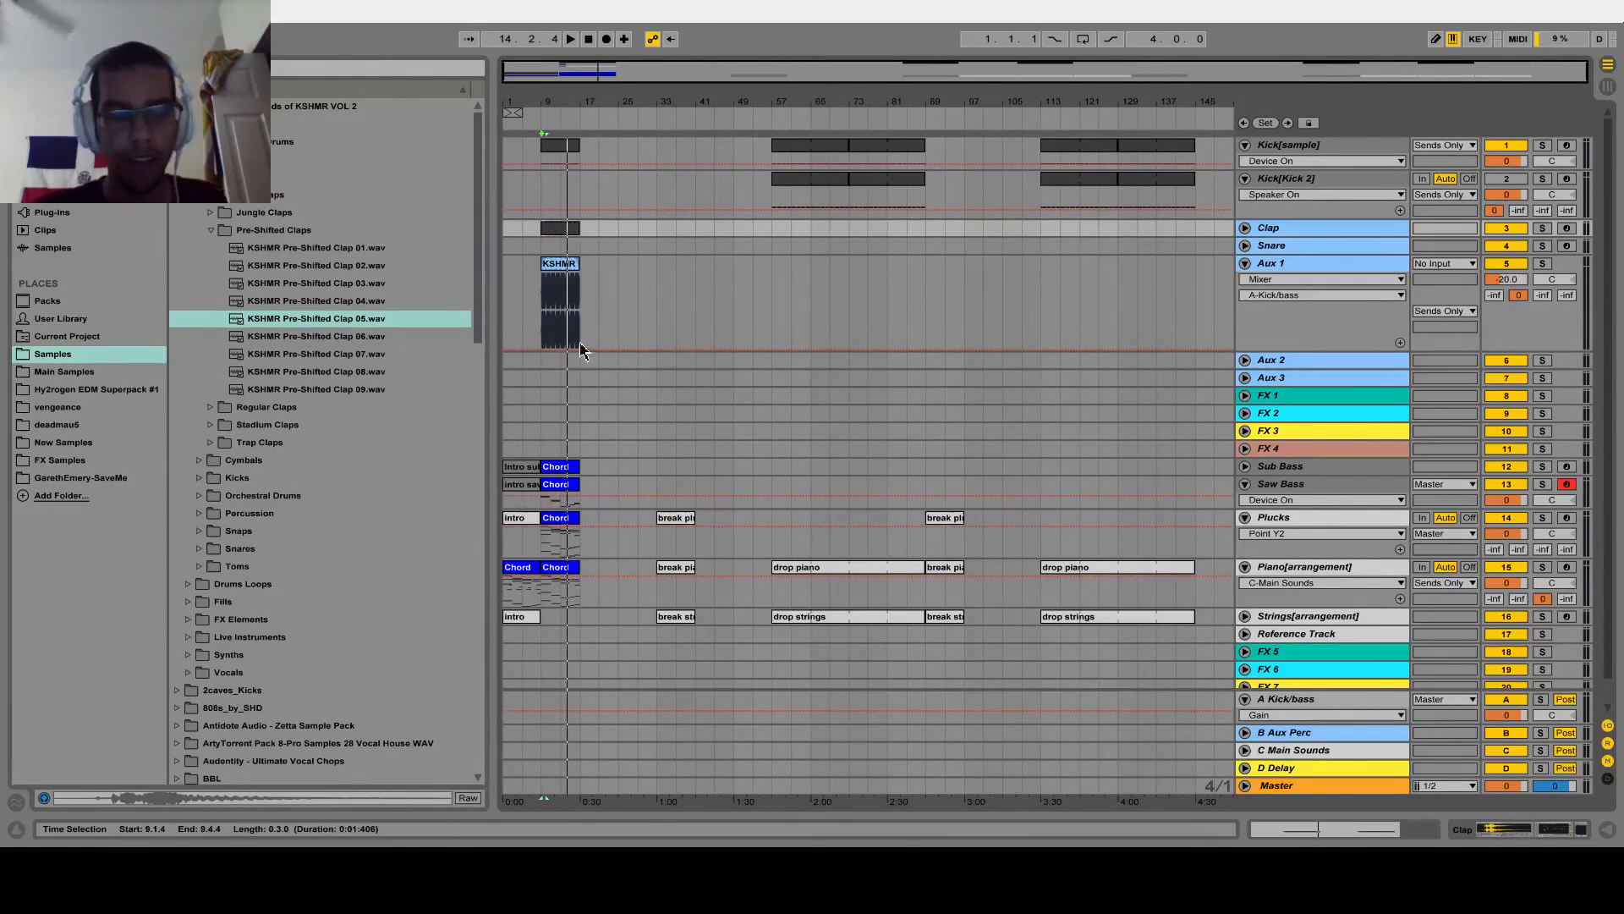
Inspect the notes of the first drop piano clip on the Piano track at bar 57, then hide the note editor
scroll(846, 322, "down", 1)
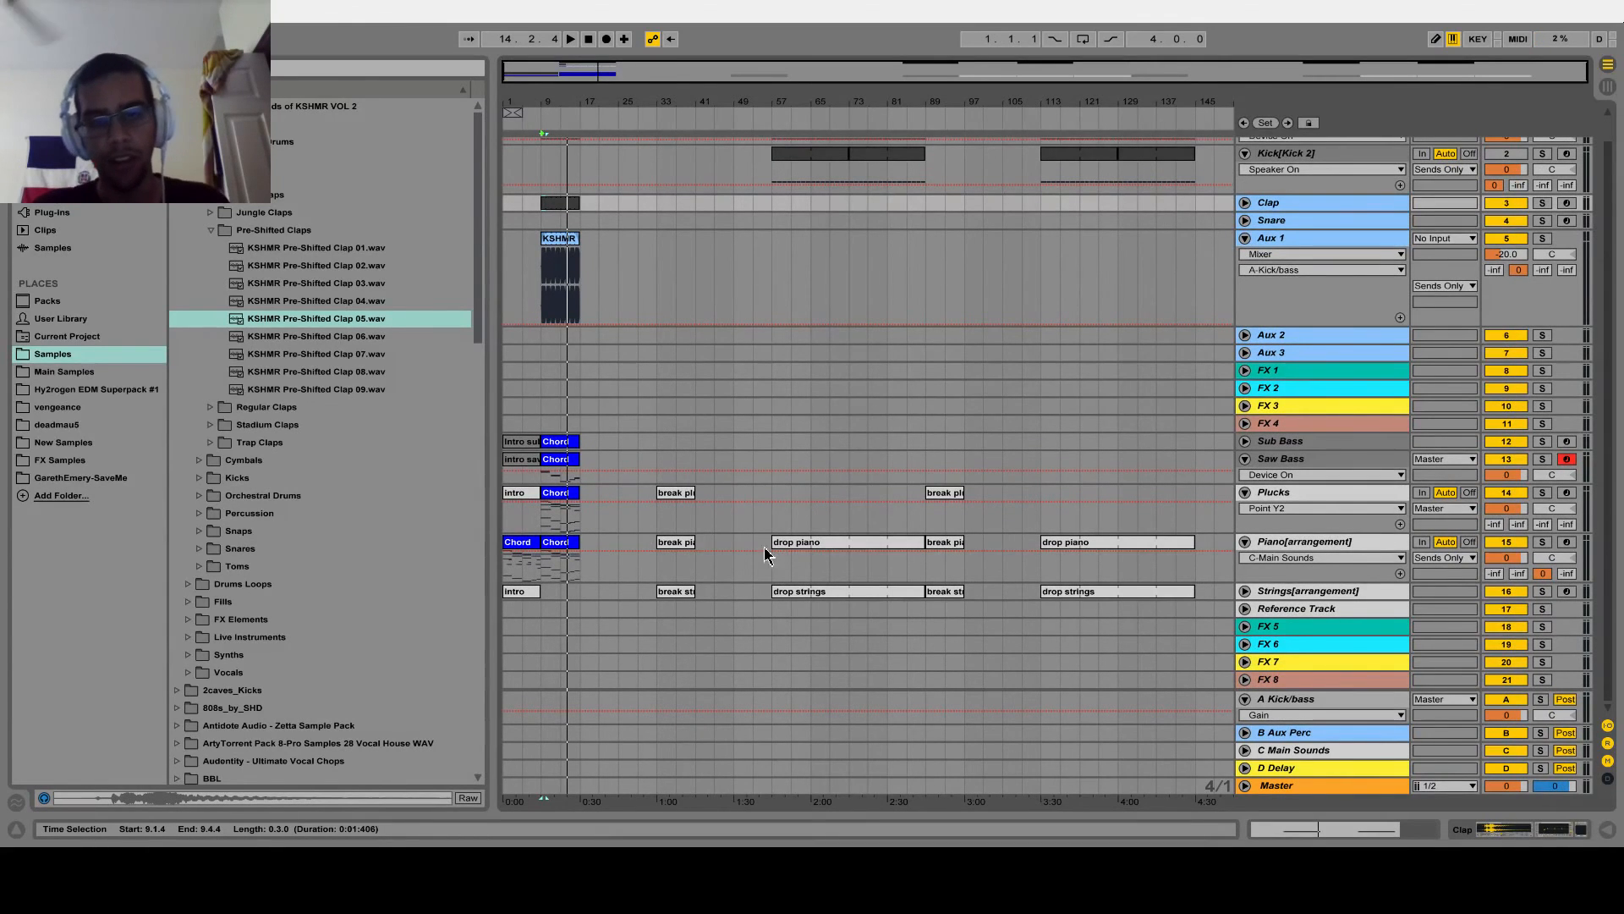
double_click(829, 554)
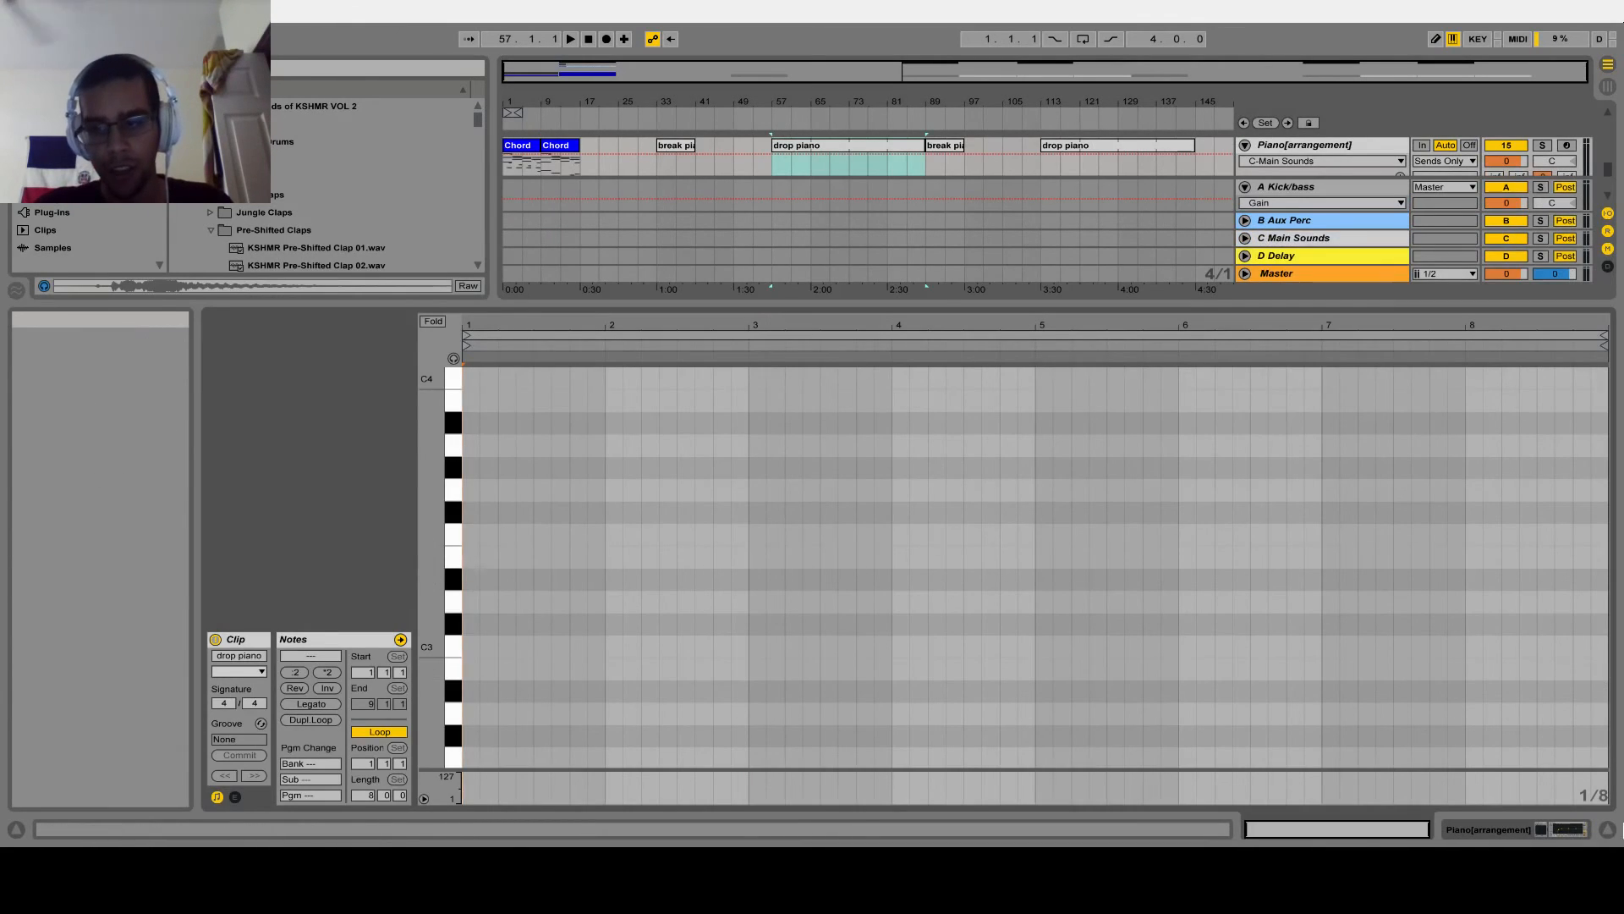
left_click(1607, 829)
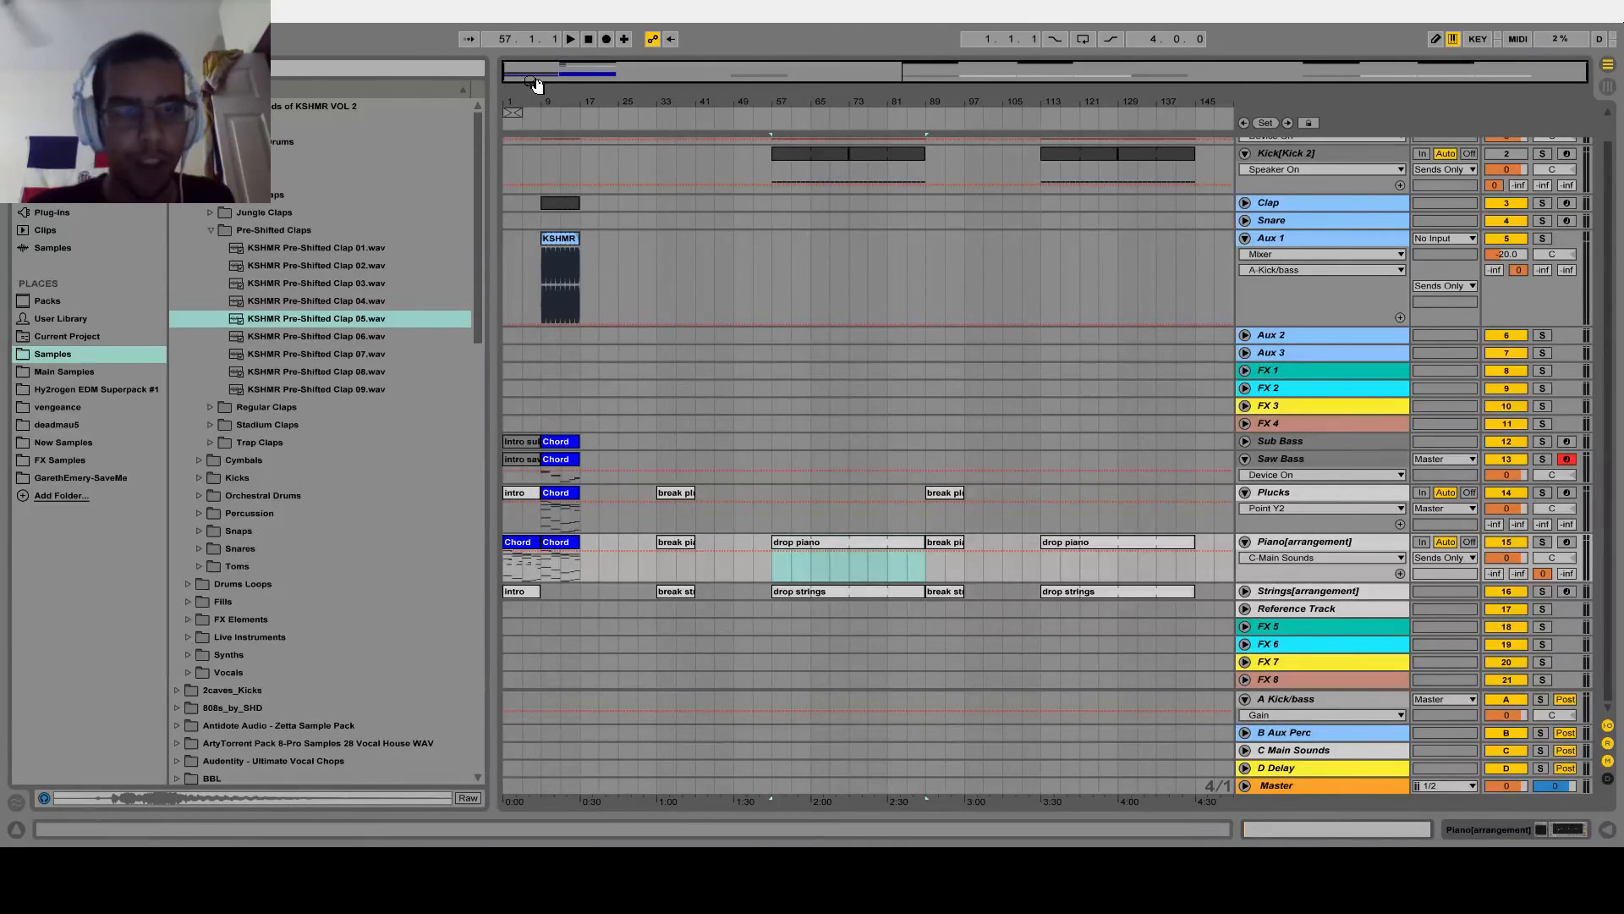
scroll(587, 327, "up", 1)
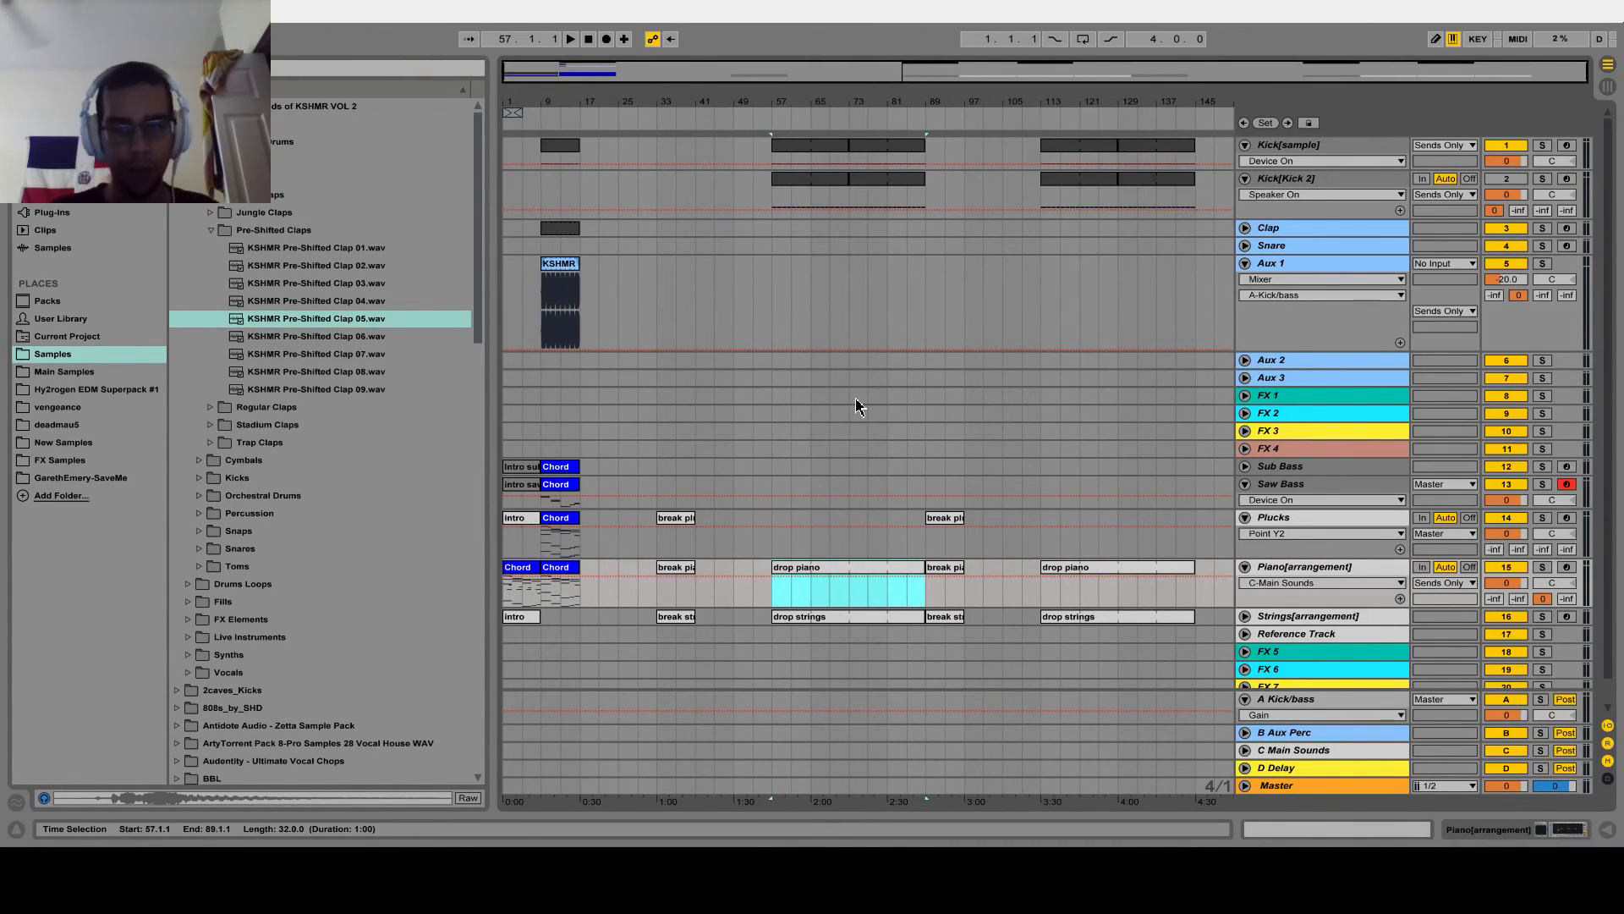
scroll(1222, 326, "down", 1)
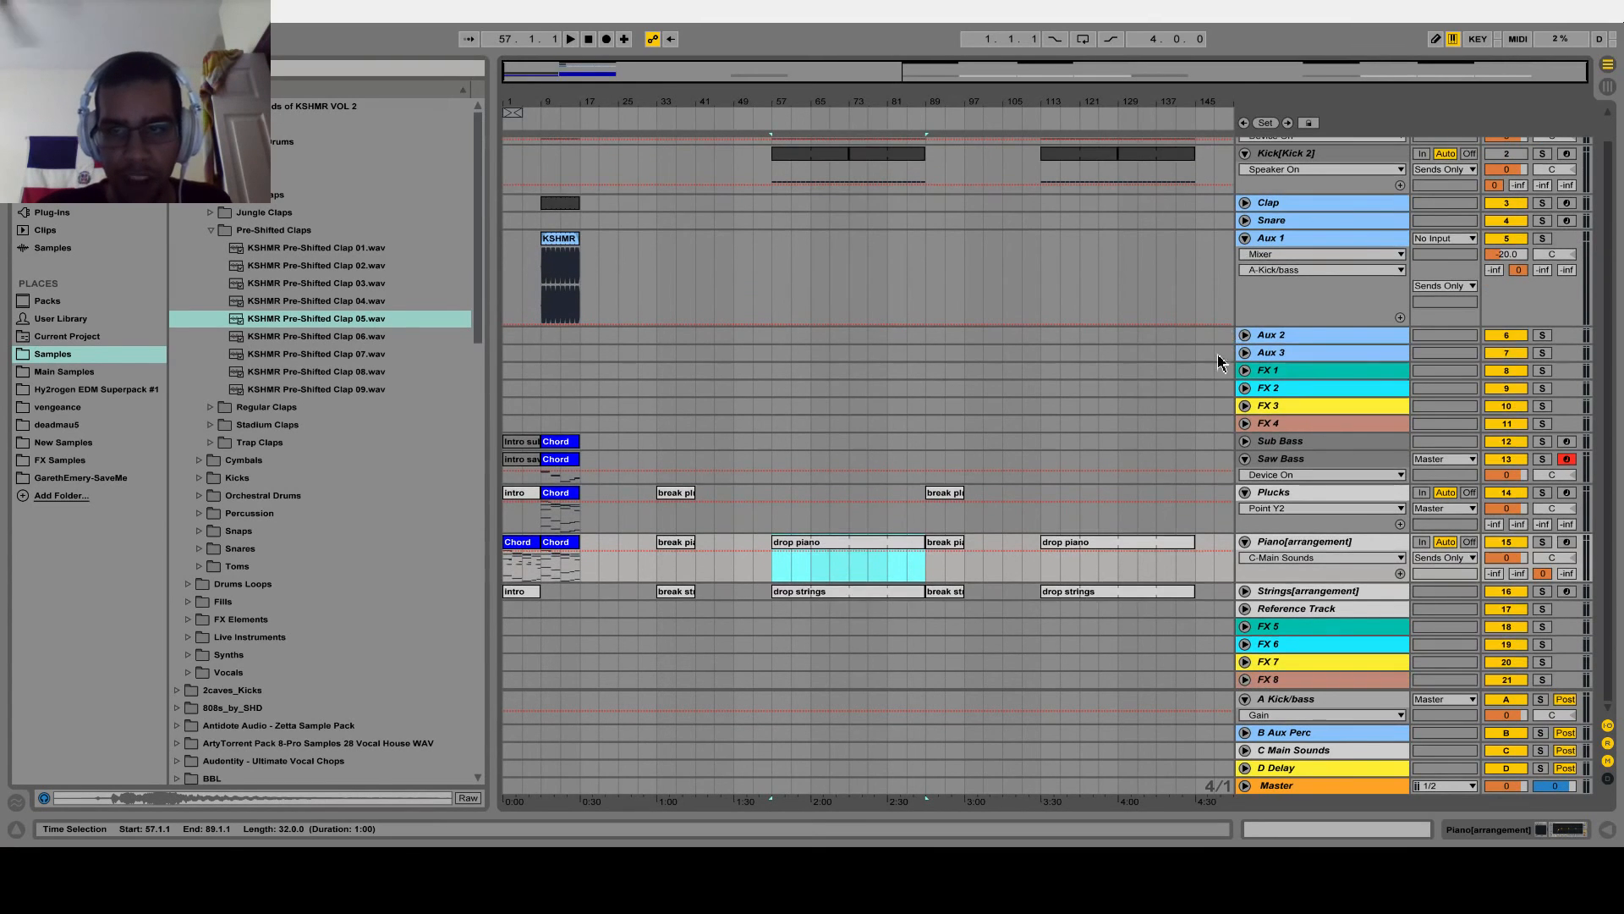
Unfold the Aux 2 track, show its device chain and briefly check the Aux 3 track's settings
left_click(1244, 336)
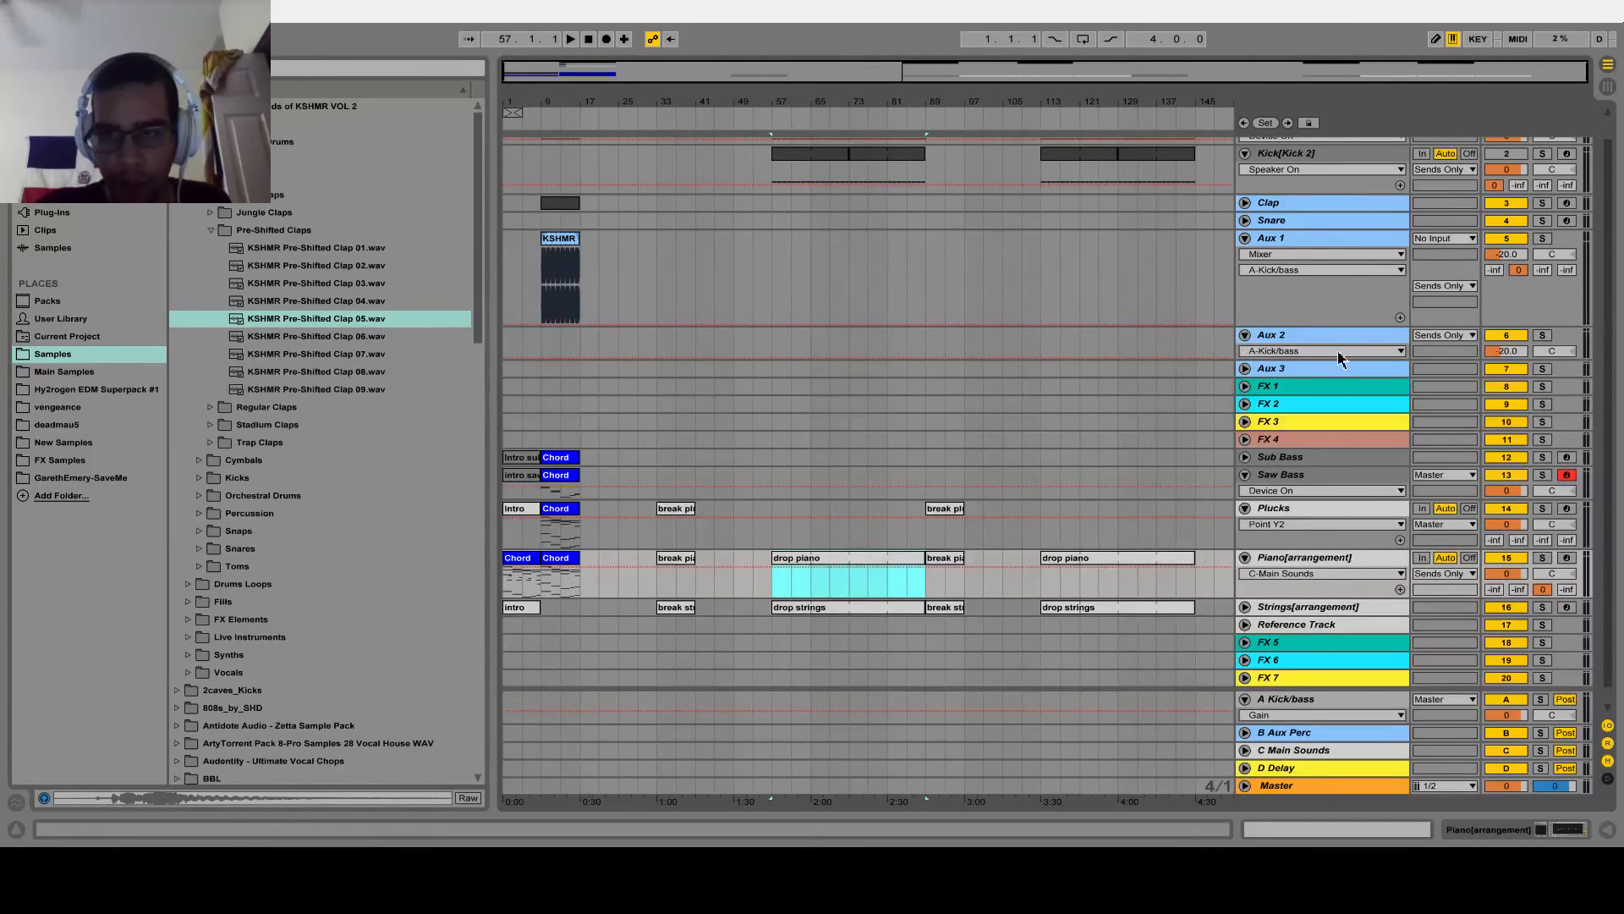
double_click(1334, 338)
scroll(1052, 316, "down", 3)
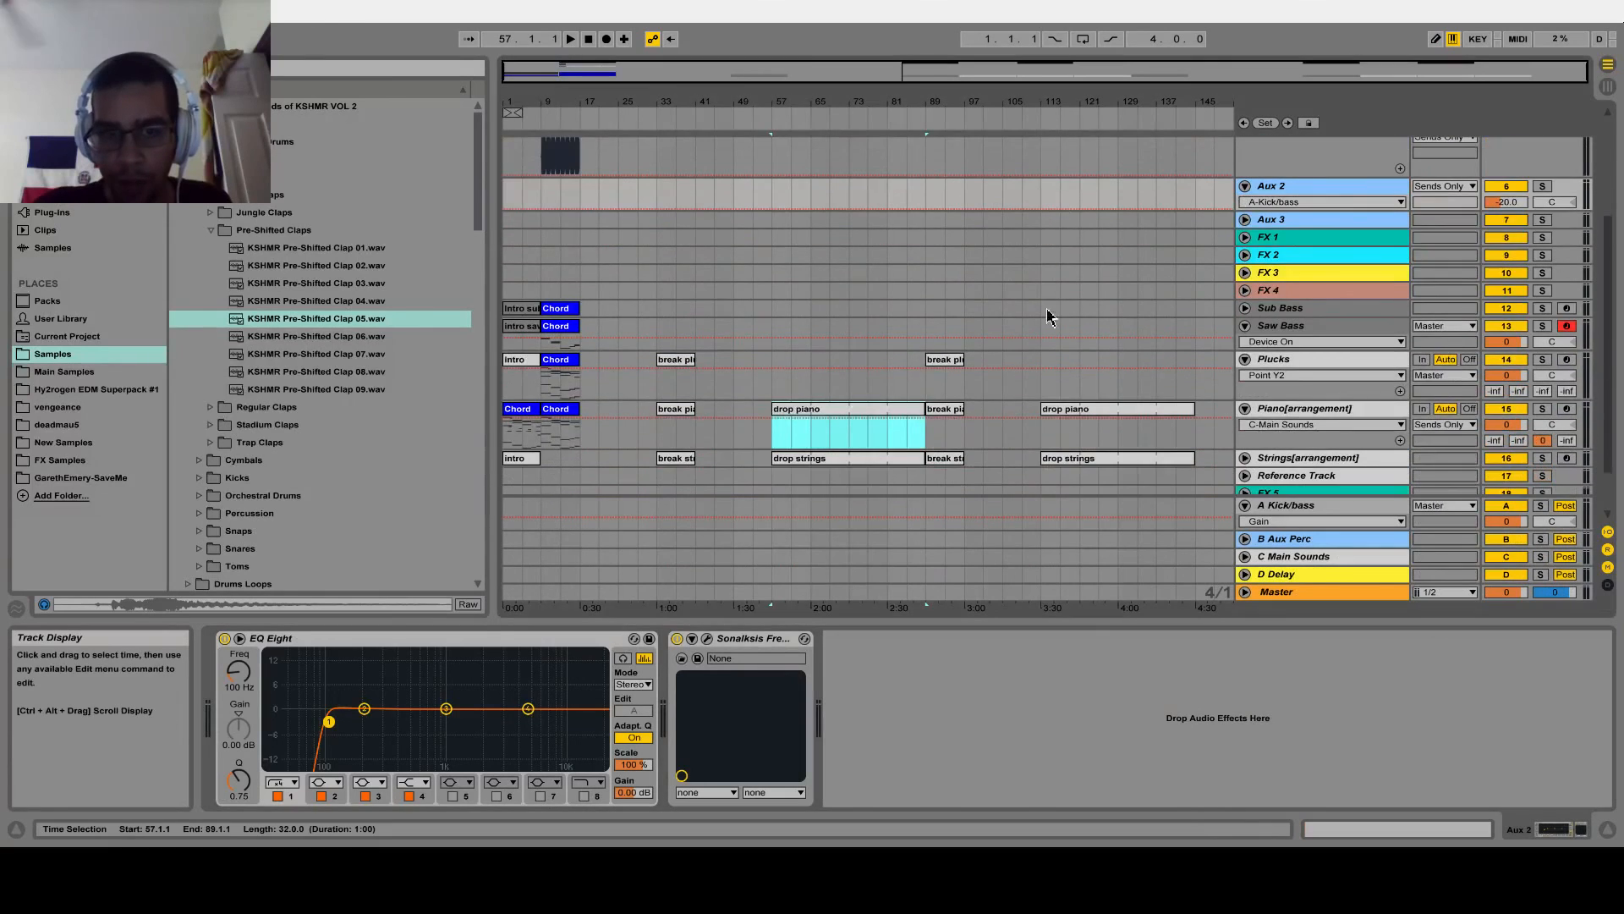
scroll(1122, 342, "down", 3)
scroll(1392, 316, "up", 1)
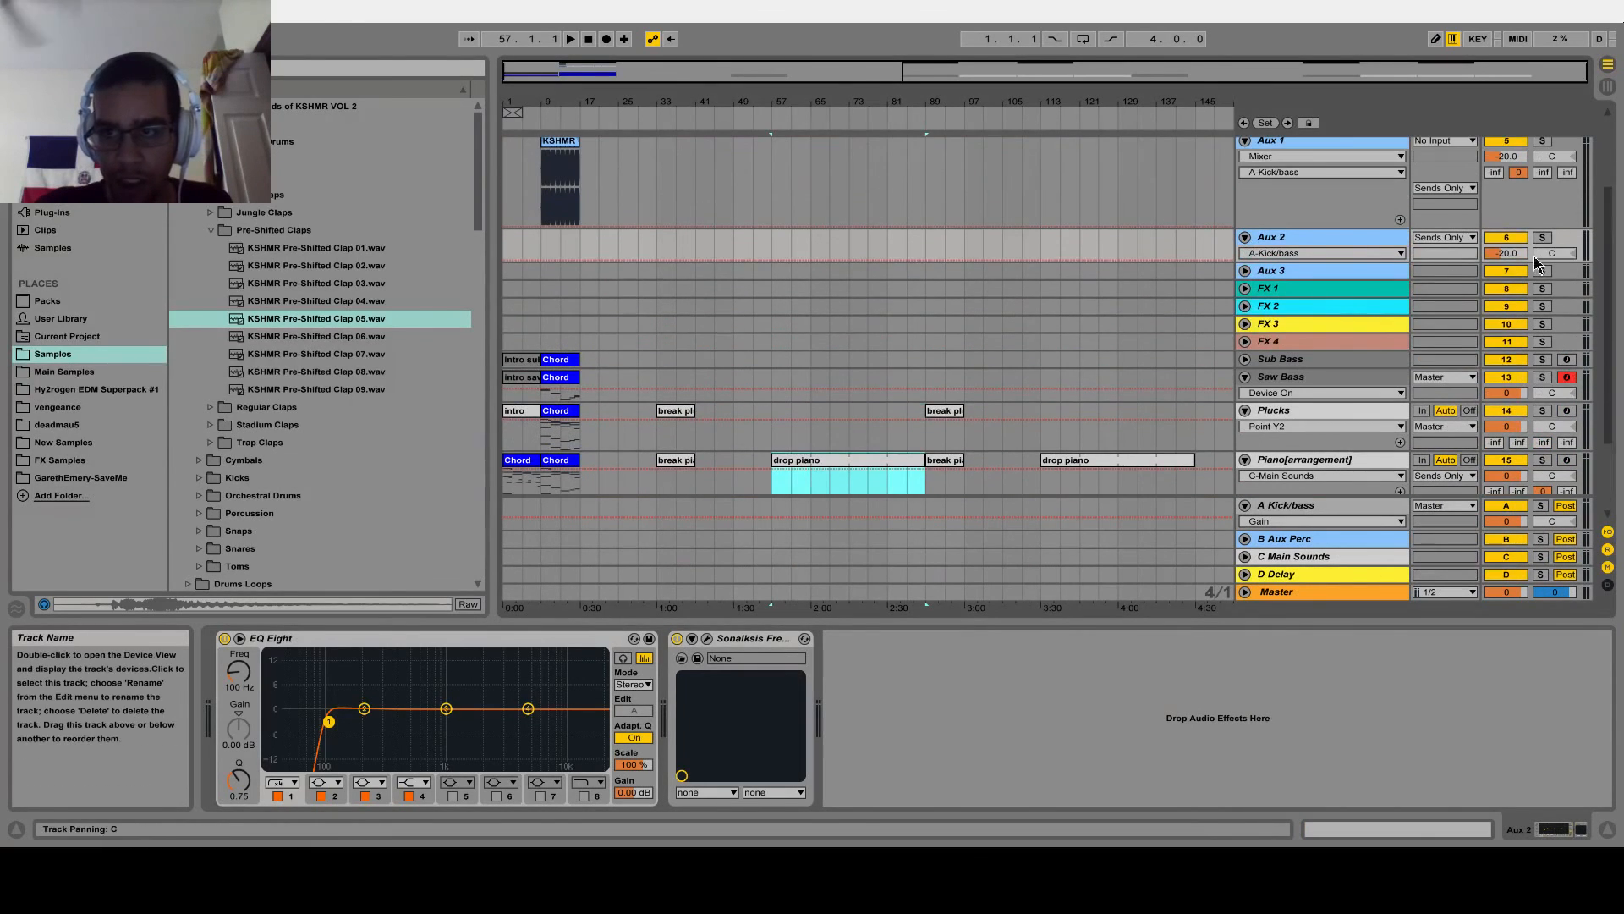
left_click(1248, 272)
left_click(1249, 273)
scroll(1258, 356, "down", 3)
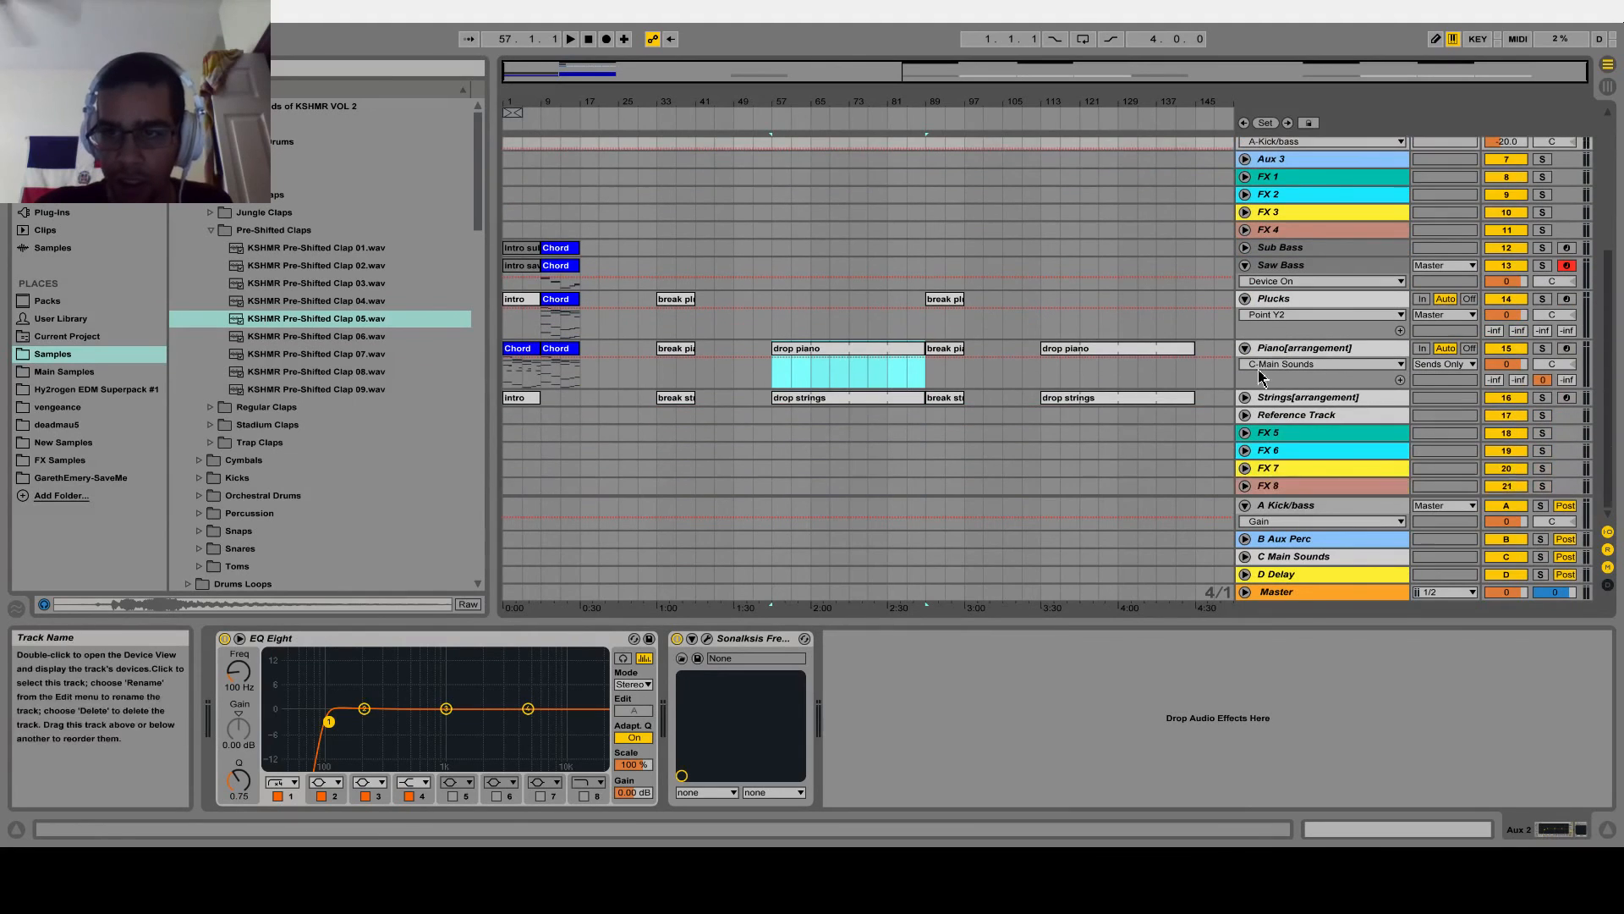
Review the device chains of the Plucks, Strings and Reference Track tracks, ending on Strings
left_click(1296, 305)
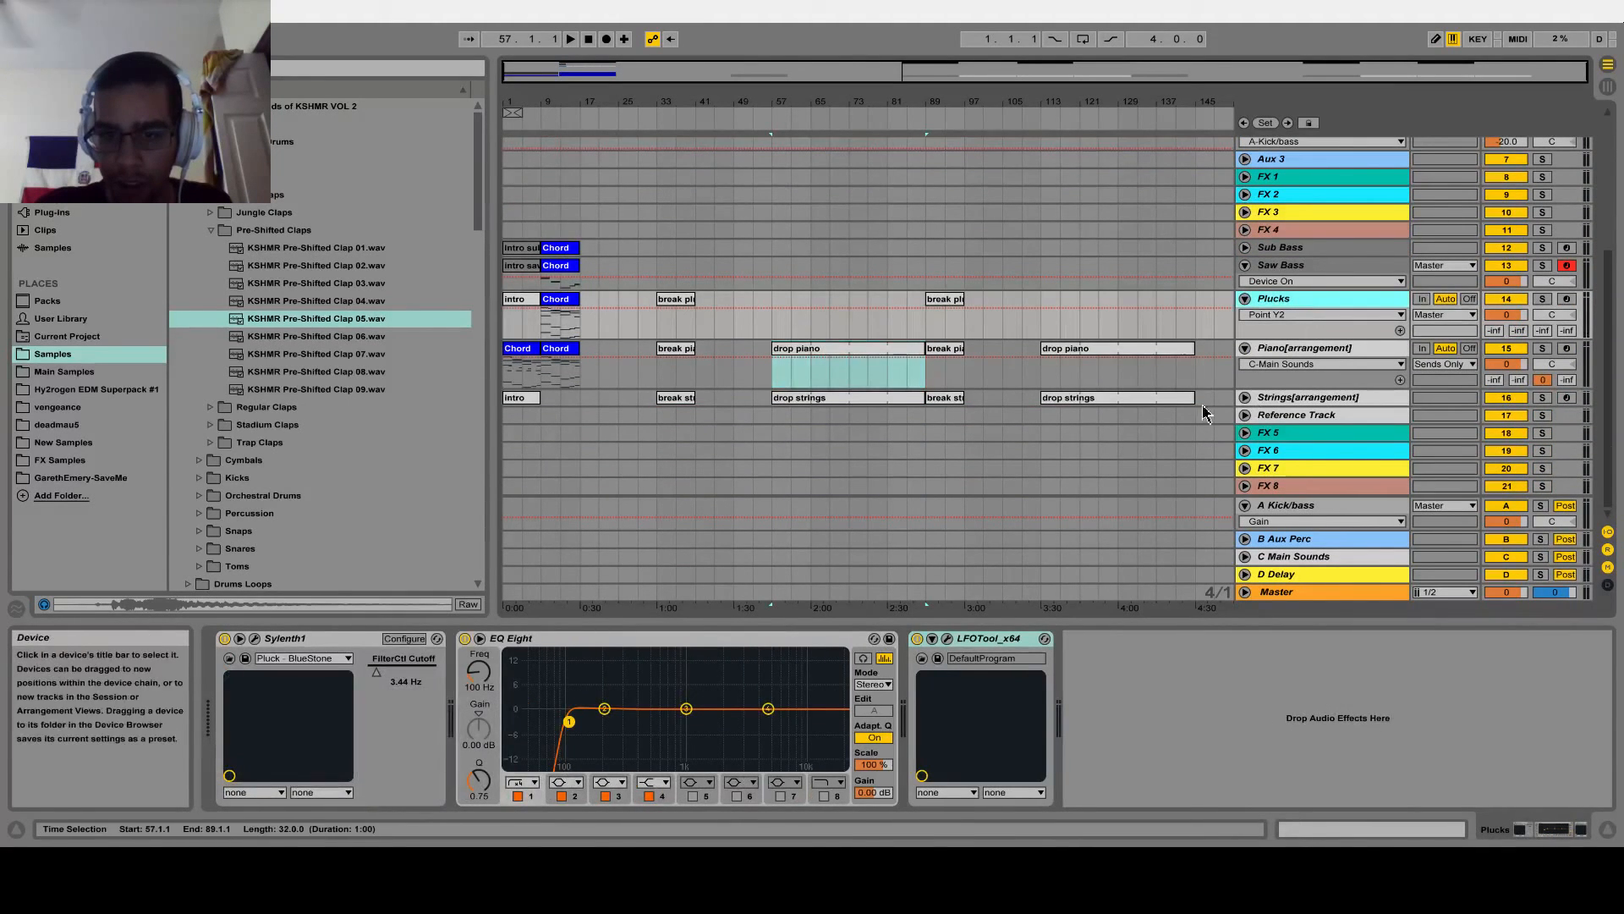
left_click(1286, 376)
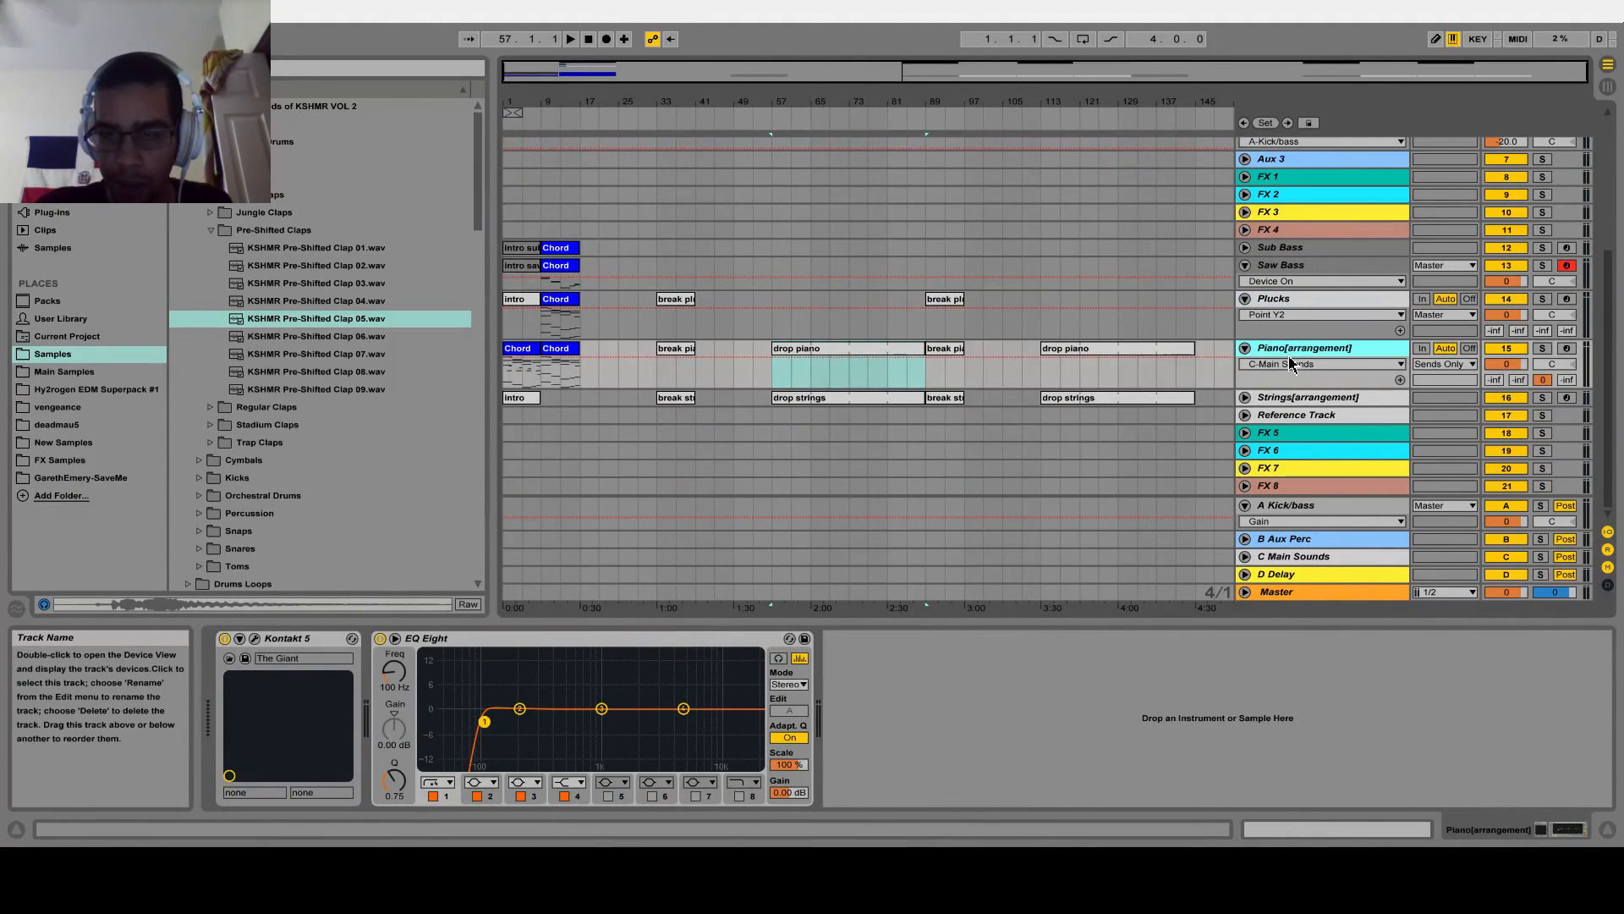
left_click(1285, 416)
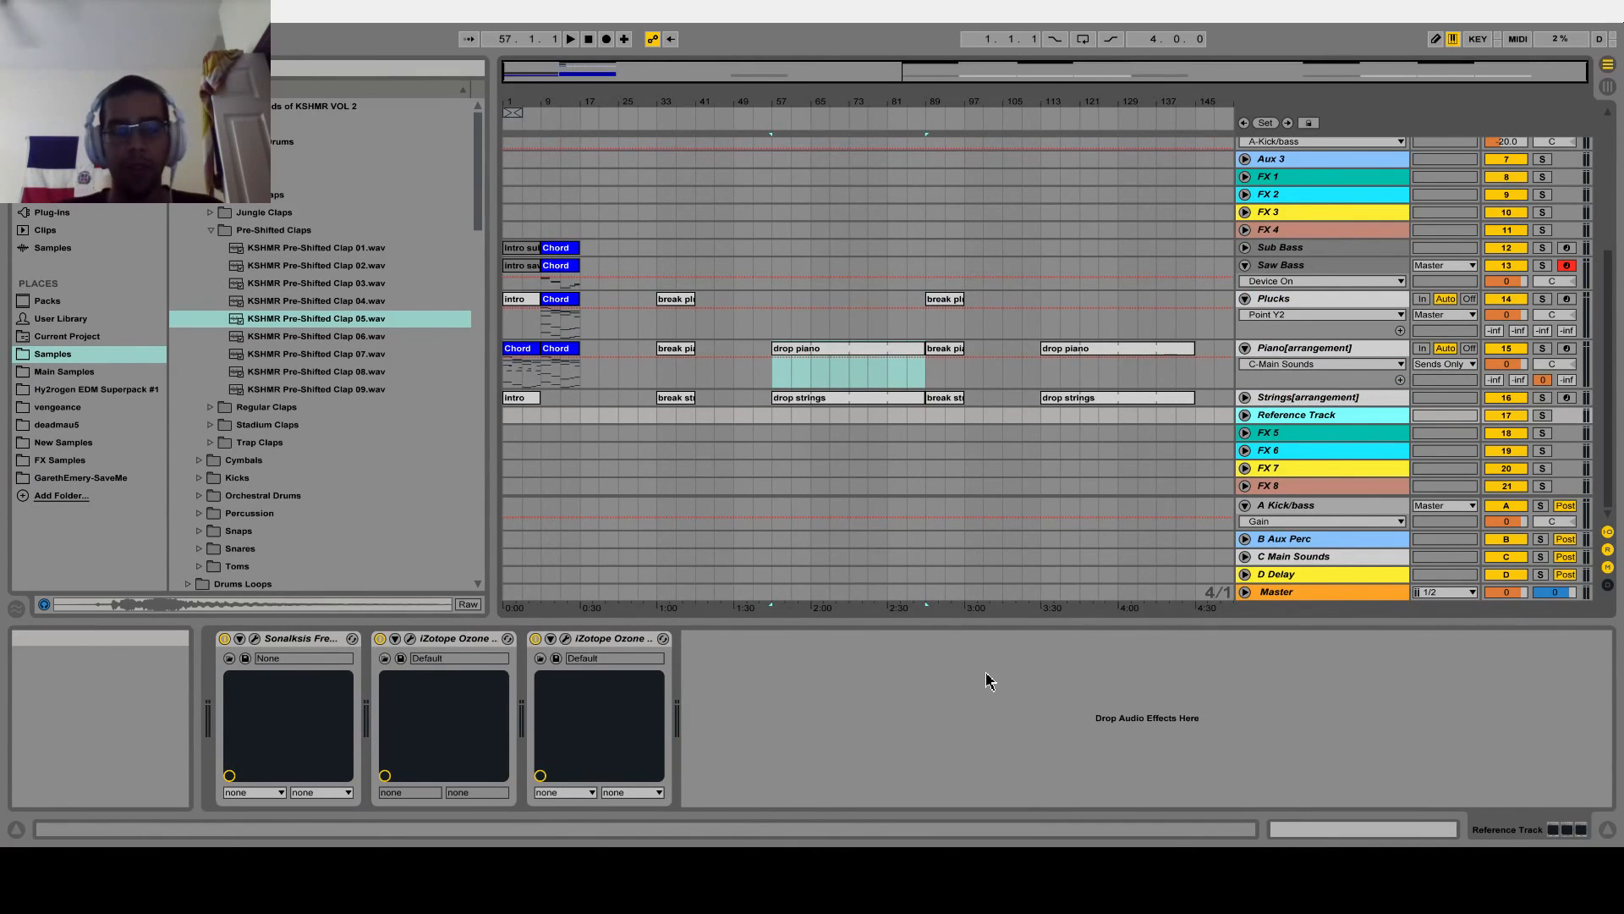
left_click(1318, 397)
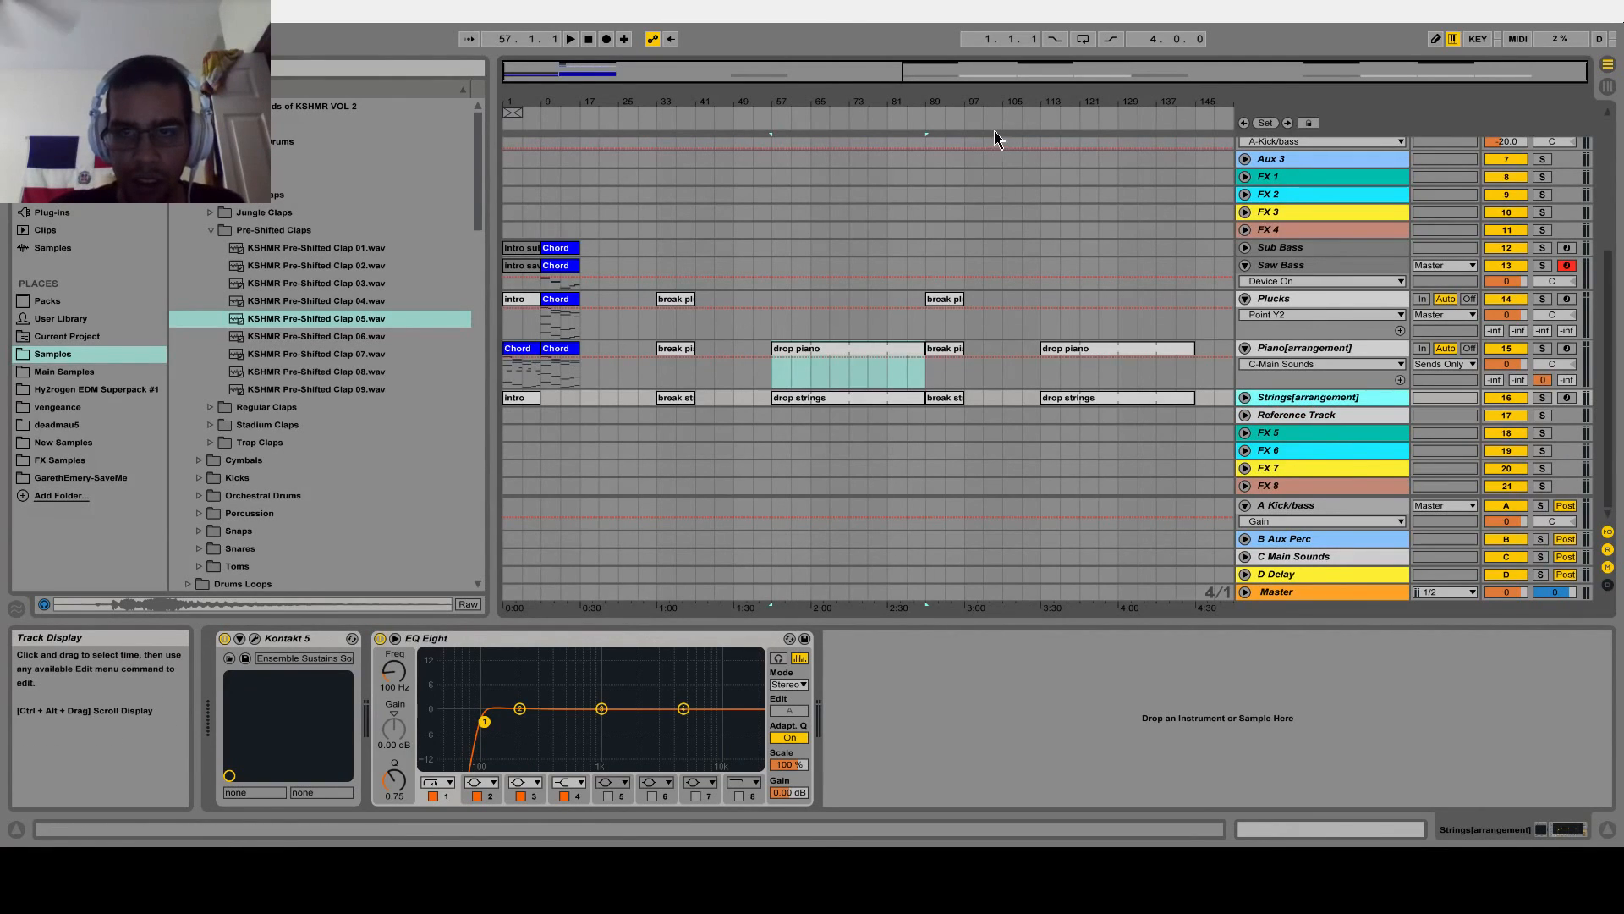
left_click(1057, 77)
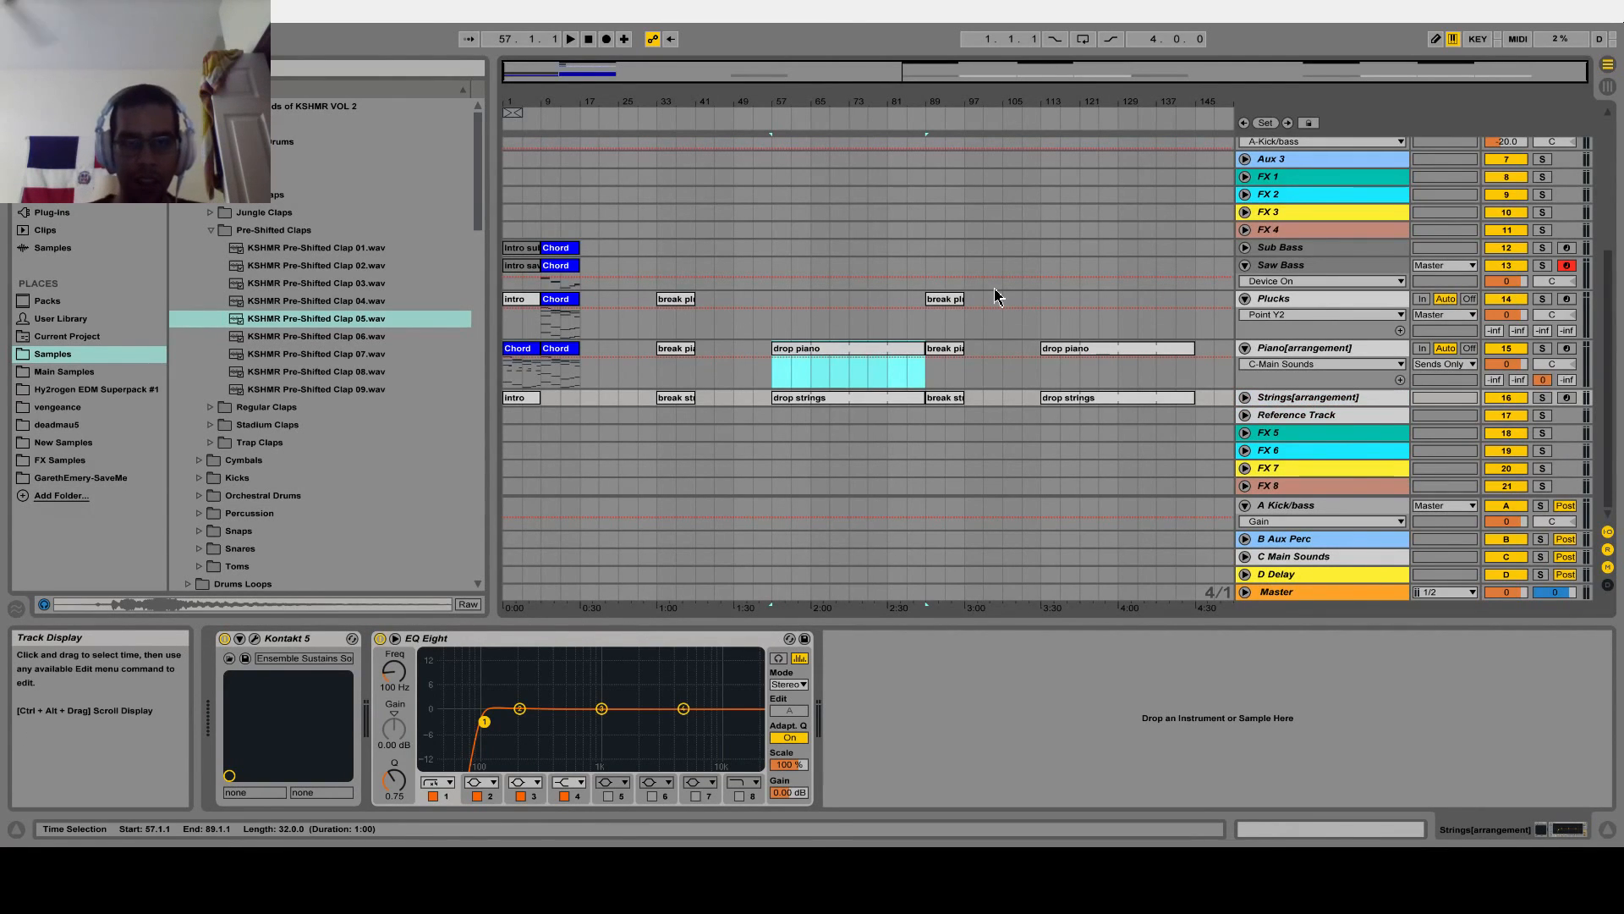